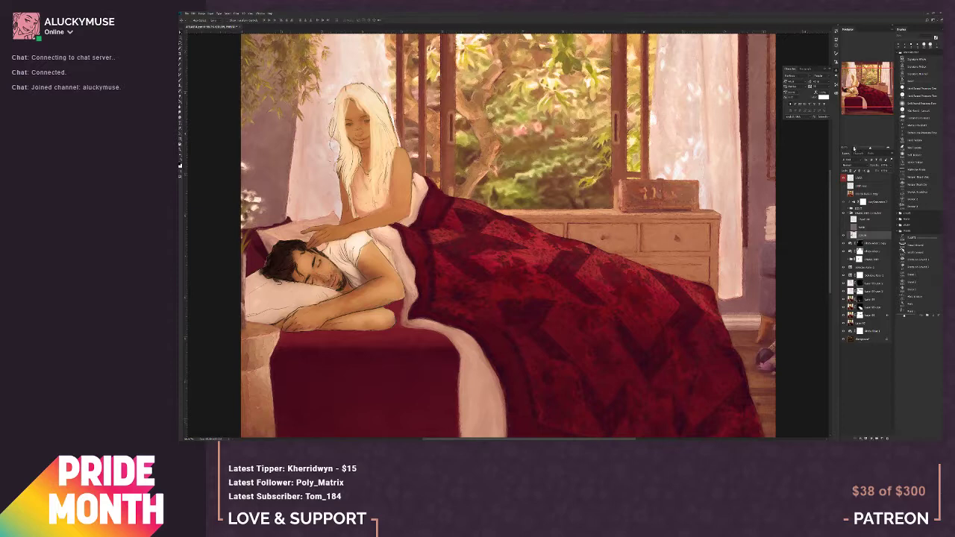
Step: Select the quilt texture layer and toggle the visibility of it and the layer beneath to compare their effect on the painting
{"action": "key", "text": "ctrl+minus"}
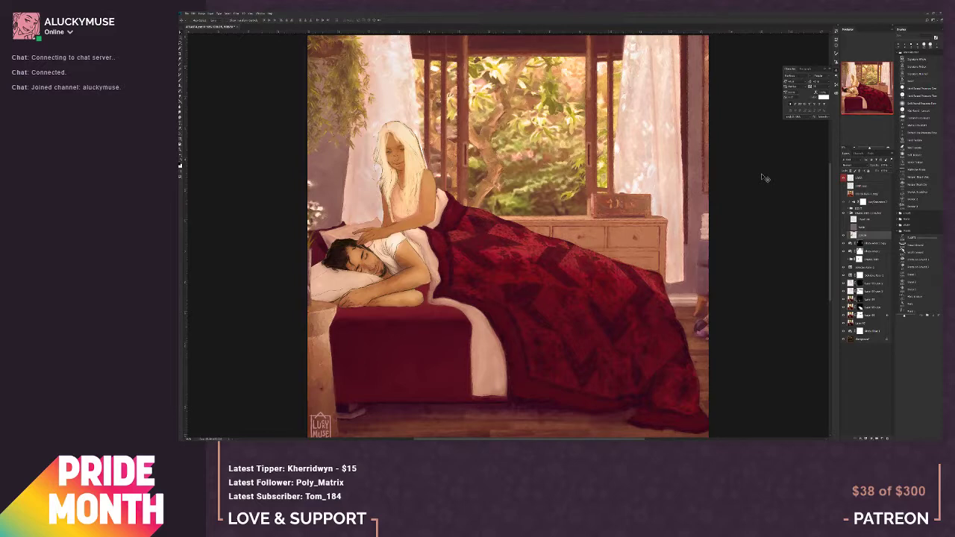
{"action": "left_click", "coordinate": [888, 147]}
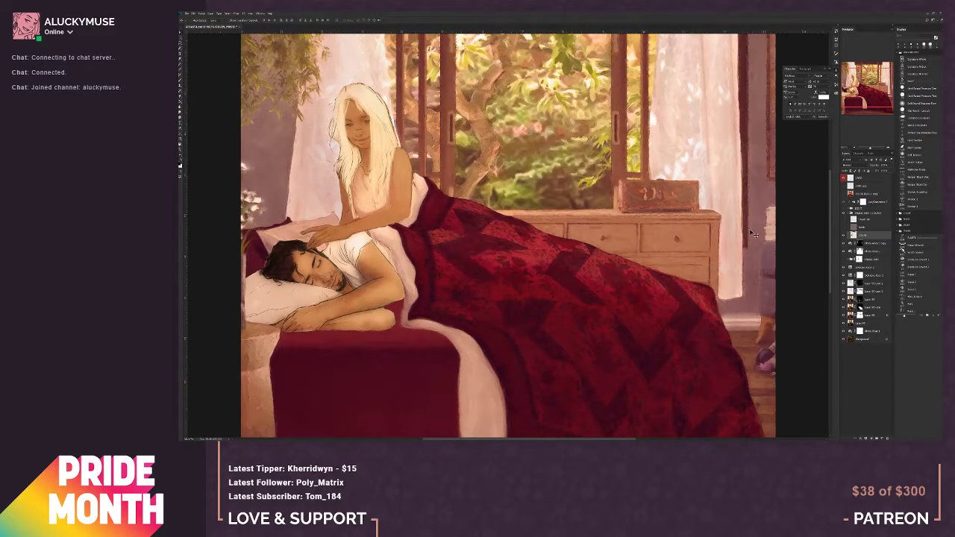
{"action": "left_click_drag", "start_coordinate": [870, 91], "coordinate": [864, 85]}
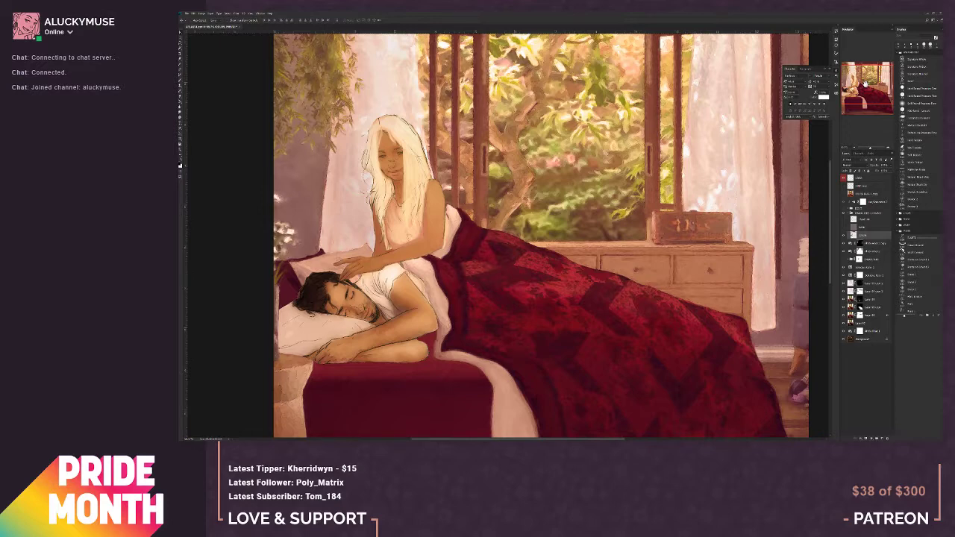
{"action": "left_click", "coordinate": [851, 285]}
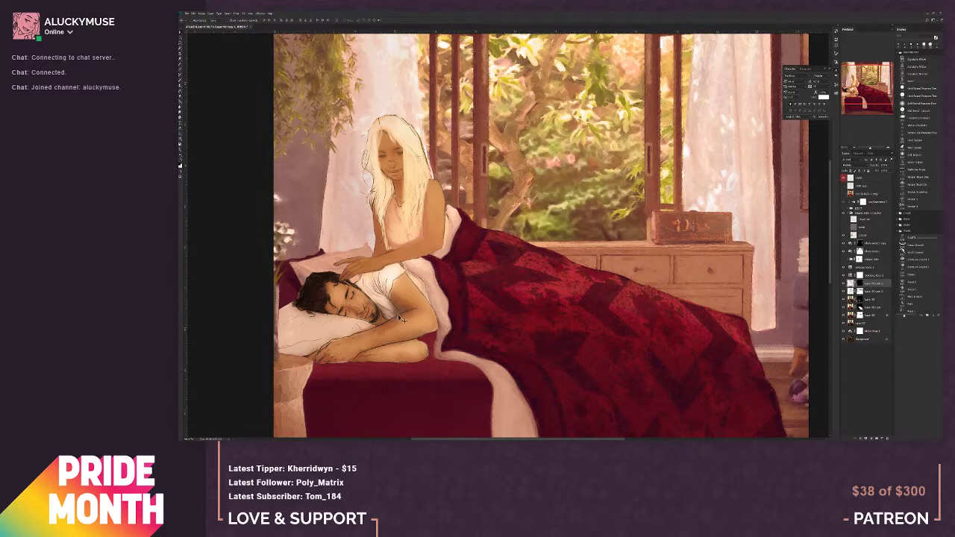
{"action": "key", "text": "ctrl+minus"}
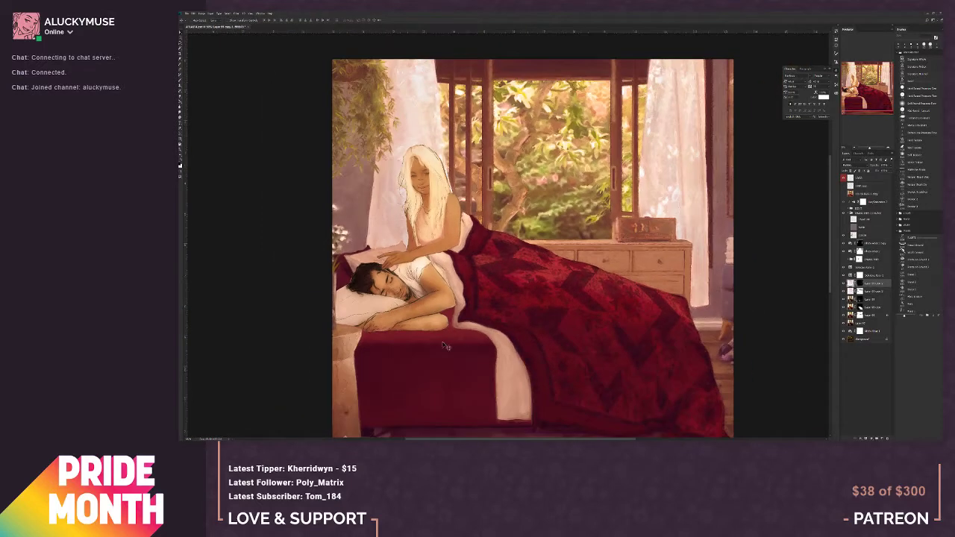
{"action": "left_click_drag", "start_coordinate": [828, 276], "coordinate": [828, 284]}
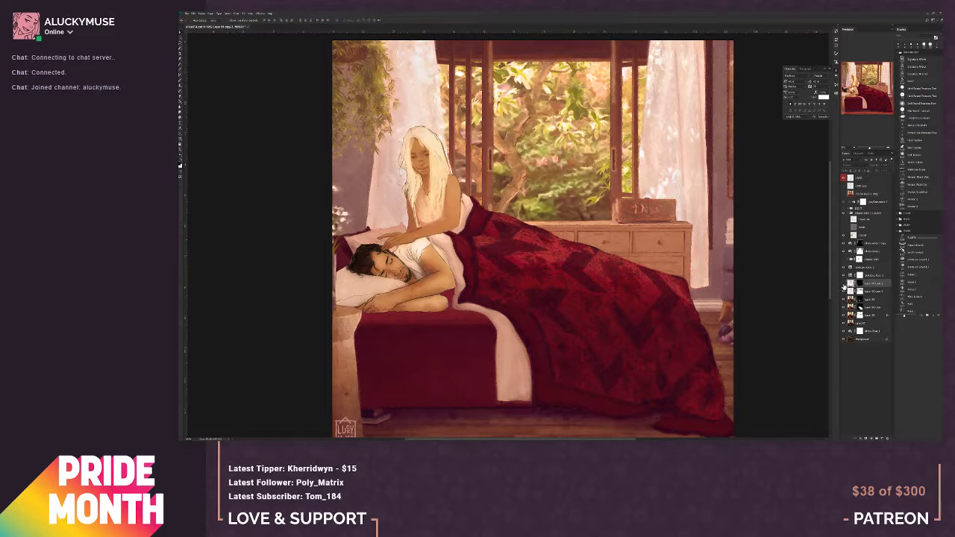
{"action": "left_click", "coordinate": [844, 285]}
{"action": "left_click", "coordinate": [844, 293]}
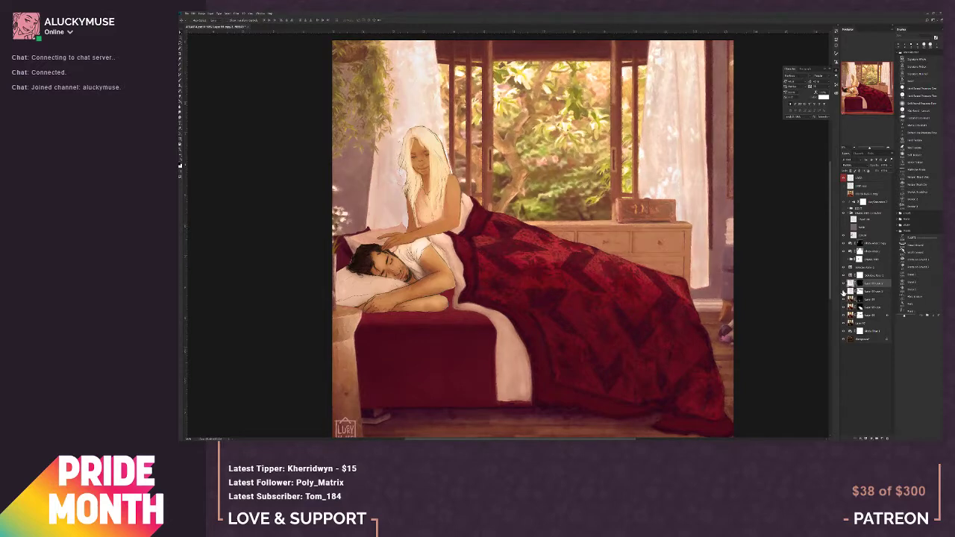
{"action": "left_click", "coordinate": [844, 292]}
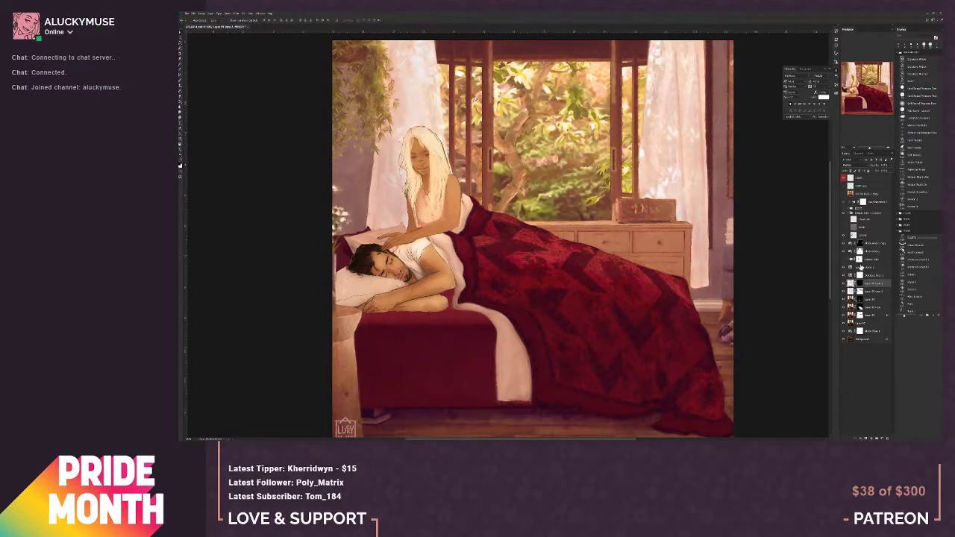
{"action": "left_click", "coordinate": [889, 147]}
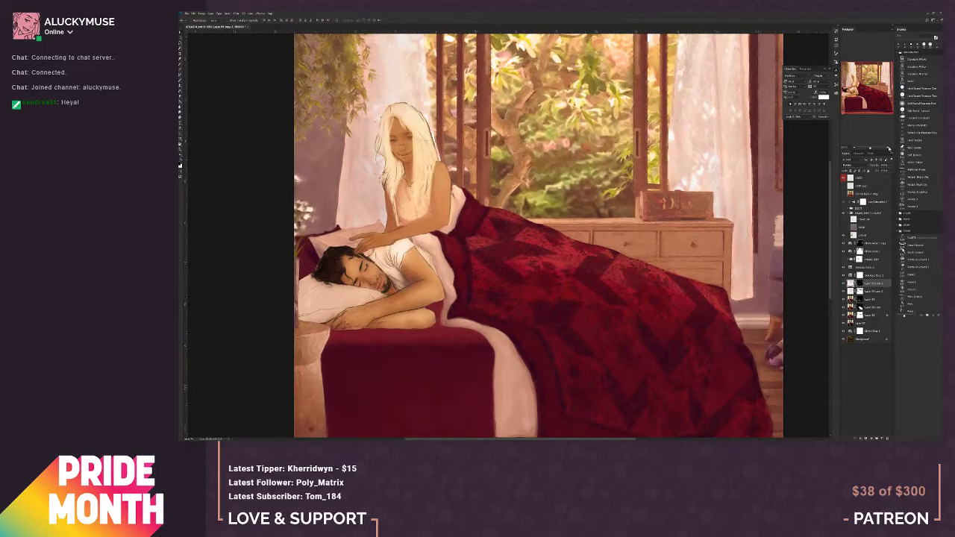
{"action": "left_click", "coordinate": [889, 148]}
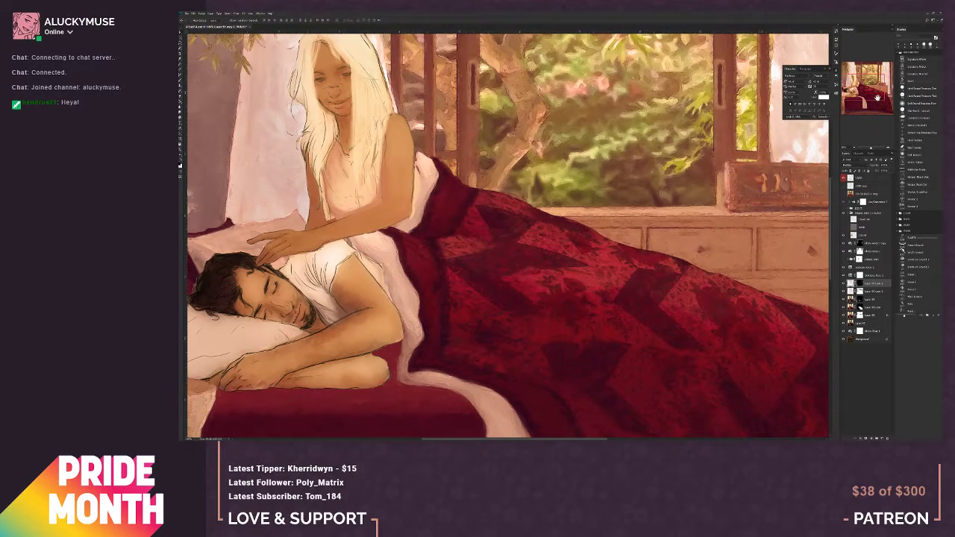
{"action": "left_click_drag", "start_coordinate": [870, 98], "coordinate": [870, 90]}
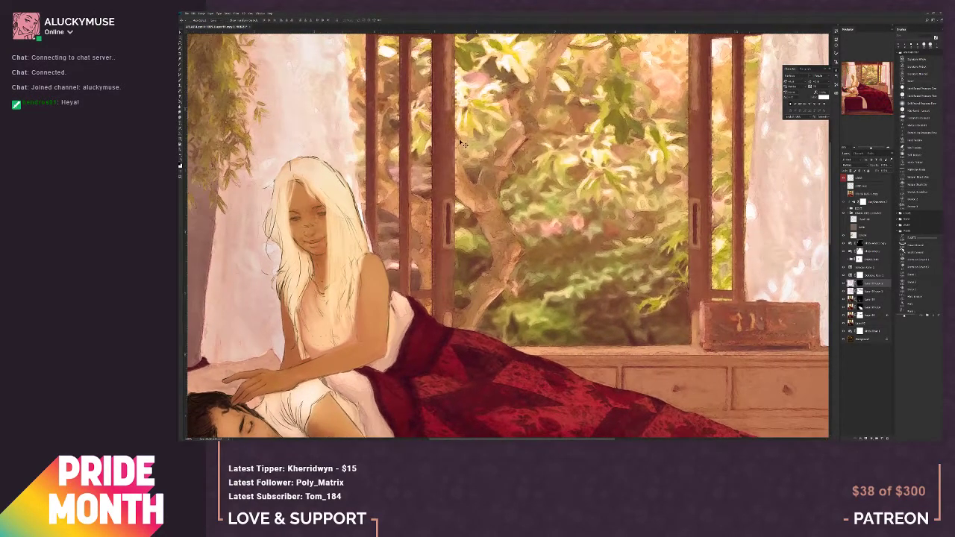
{"action": "left_click", "coordinate": [235, 13]}
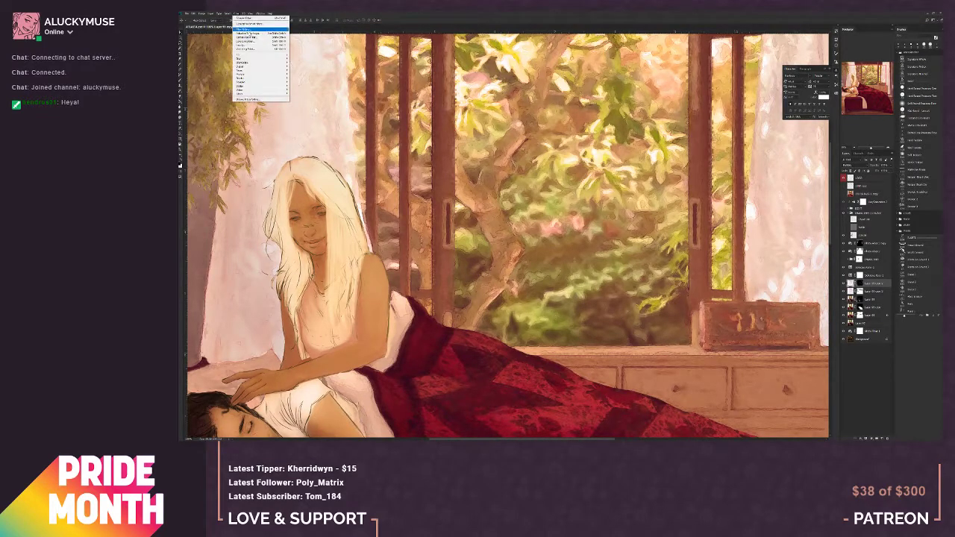
{"action": "mouse_move", "coordinate": [287, 88]}
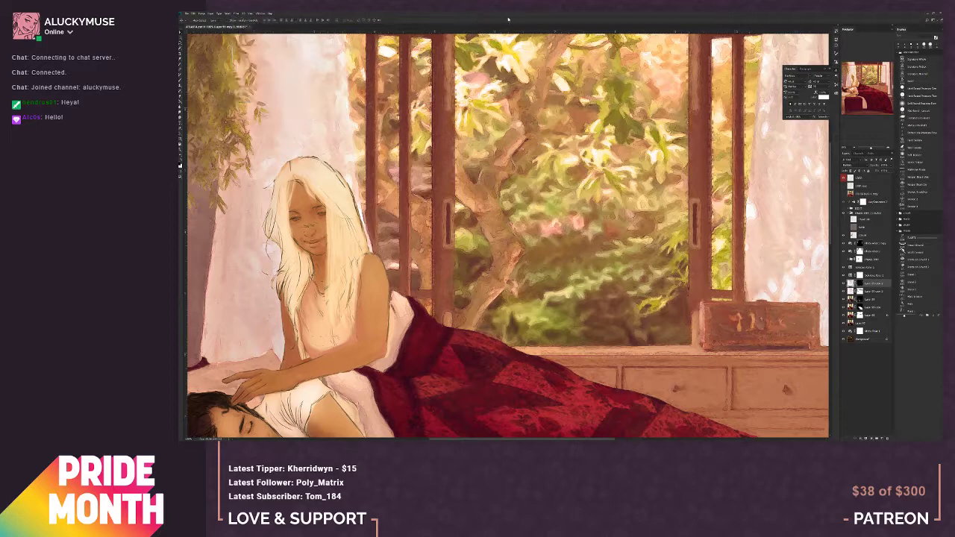
{"action": "left_click", "coordinate": [306, 96]}
Step: Show the woman's bold hair line-art layer and the muted overlay layer that fades the painting beneath it
{"action": "left_click_drag", "start_coordinate": [867, 83], "coordinate": [862, 83]}
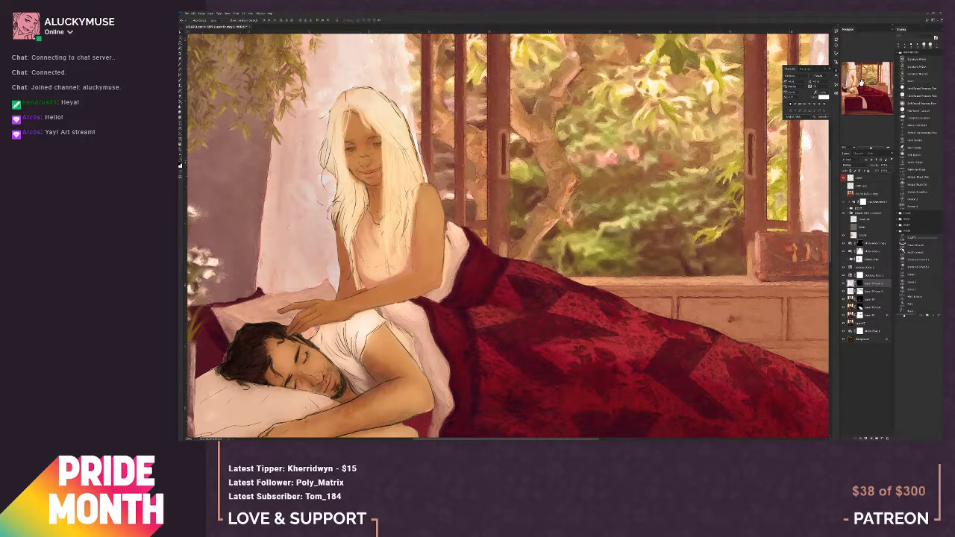
{"action": "left_click_drag", "start_coordinate": [861, 82], "coordinate": [862, 88]}
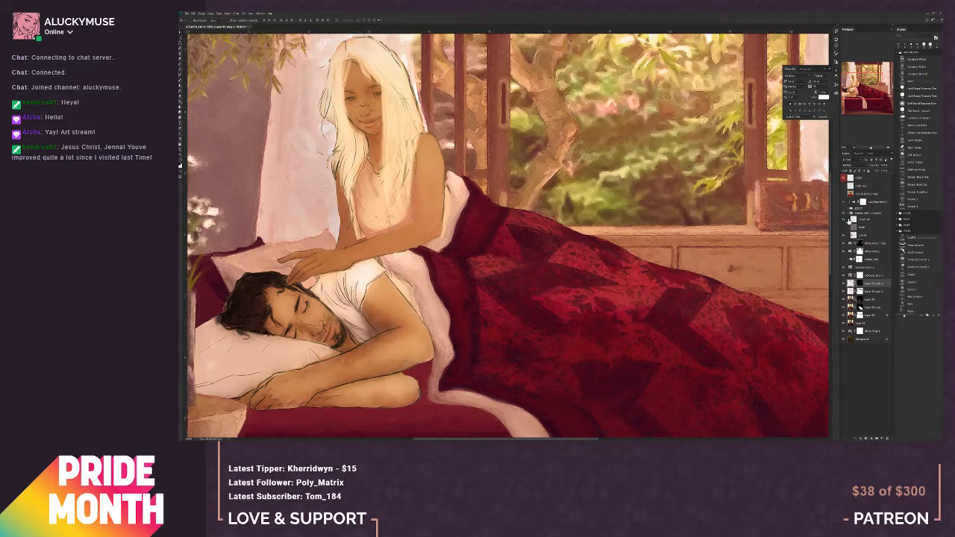
{"action": "left_click", "coordinate": [845, 220]}
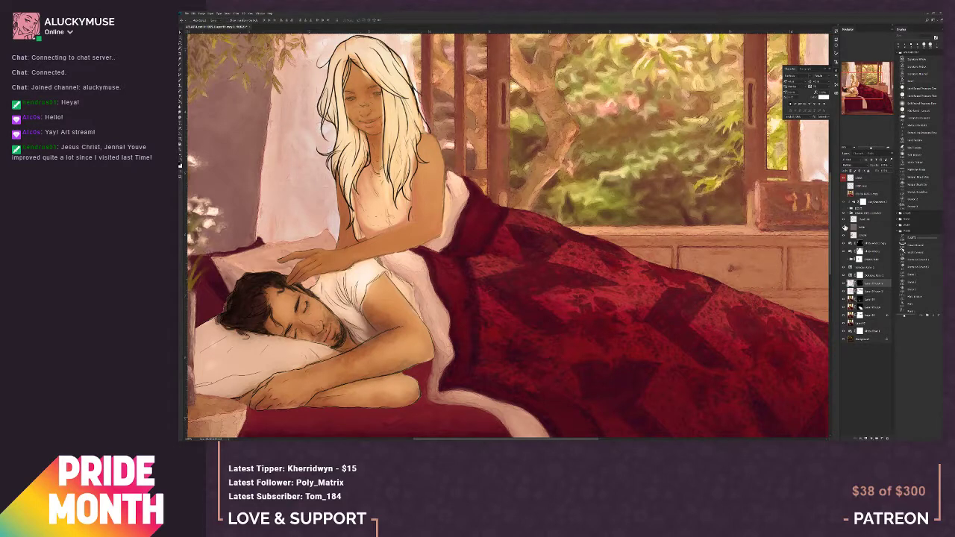
{"action": "left_click", "coordinate": [844, 227]}
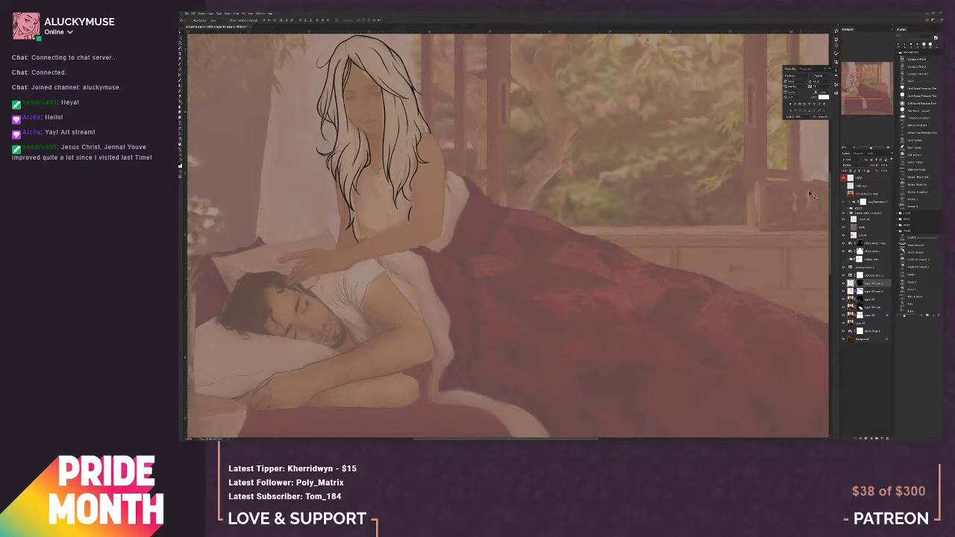
Step: Examine the hair line art against the faded painting, first in the whole composition and then close up on the woman
{"action": "key", "text": "ctrl+minus"}
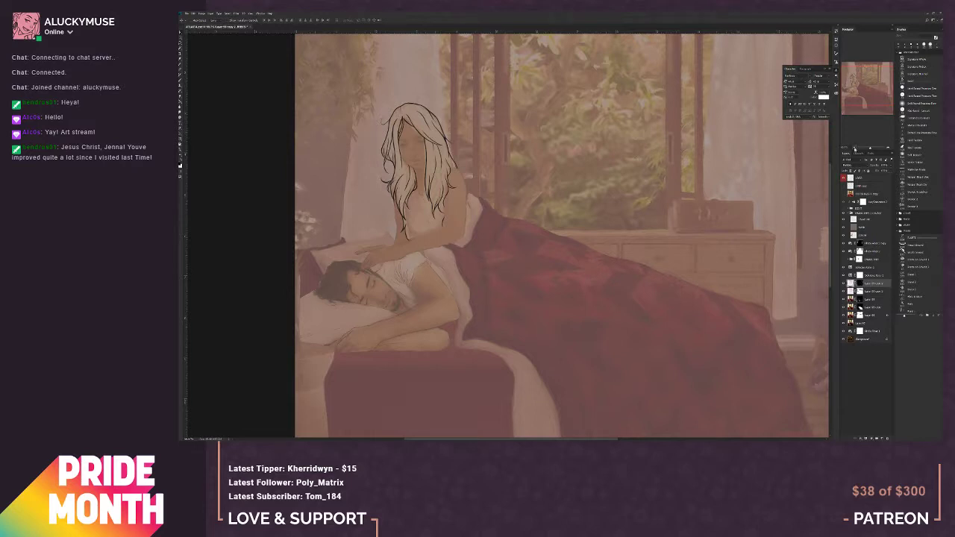
{"action": "left_click", "coordinate": [855, 149]}
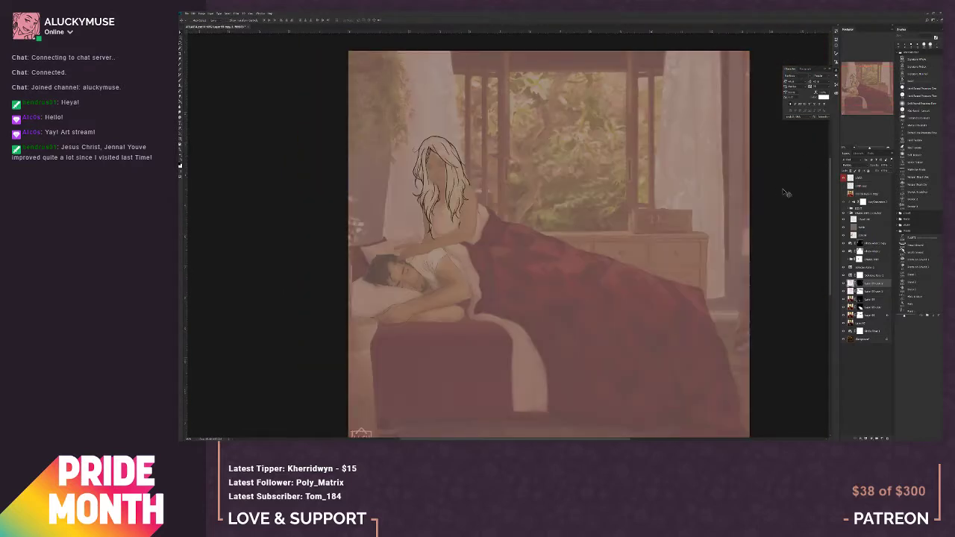
{"action": "scroll", "coordinate": [785, 193], "scroll_direction": "down", "scroll_amount": 4}
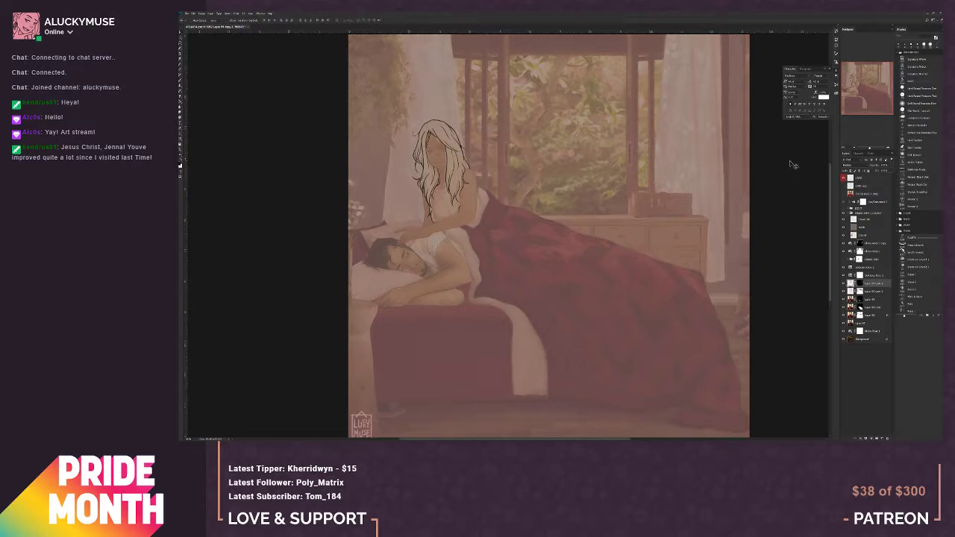
{"action": "scroll", "coordinate": [793, 164], "scroll_direction": "down", "scroll_amount": 3}
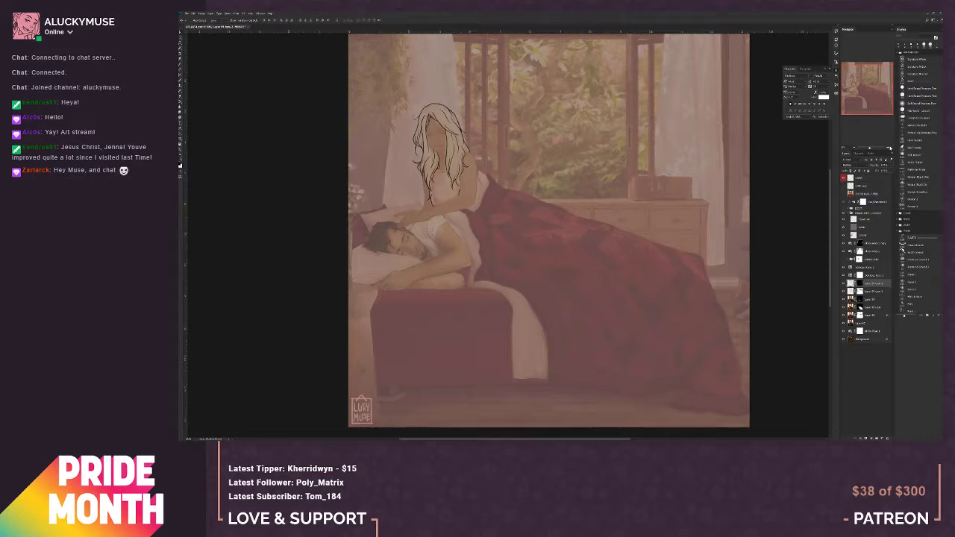
{"action": "key", "text": "ctrl+plus"}
{"action": "key", "text": "ctrl+plus"}
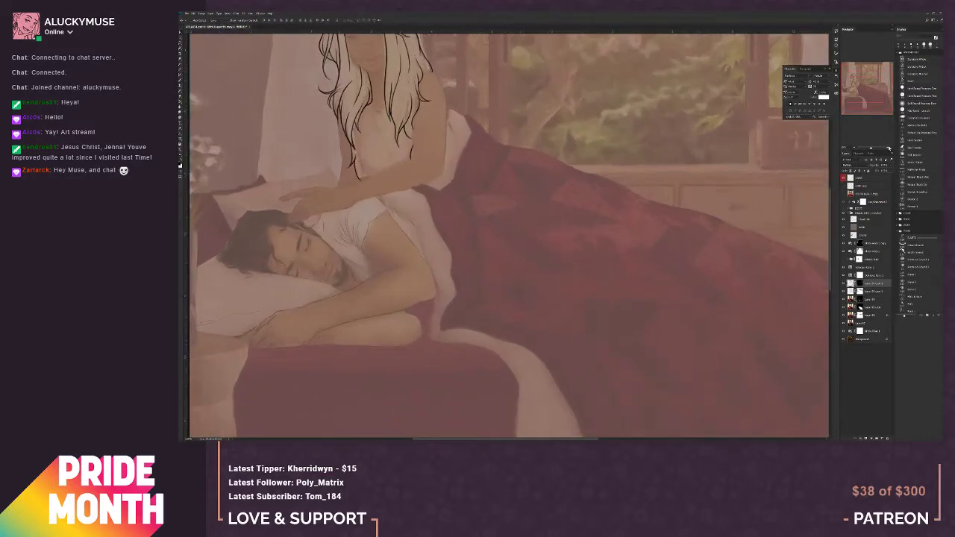
{"action": "left_click_drag", "start_coordinate": [859, 93], "coordinate": [856, 82]}
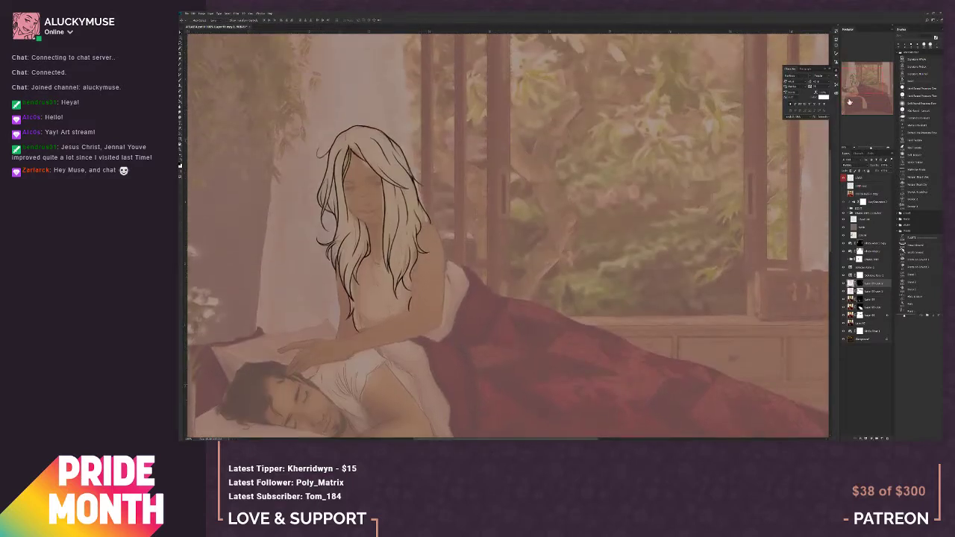
{"action": "left_click_drag", "start_coordinate": [597, 438], "coordinate": [554, 440]}
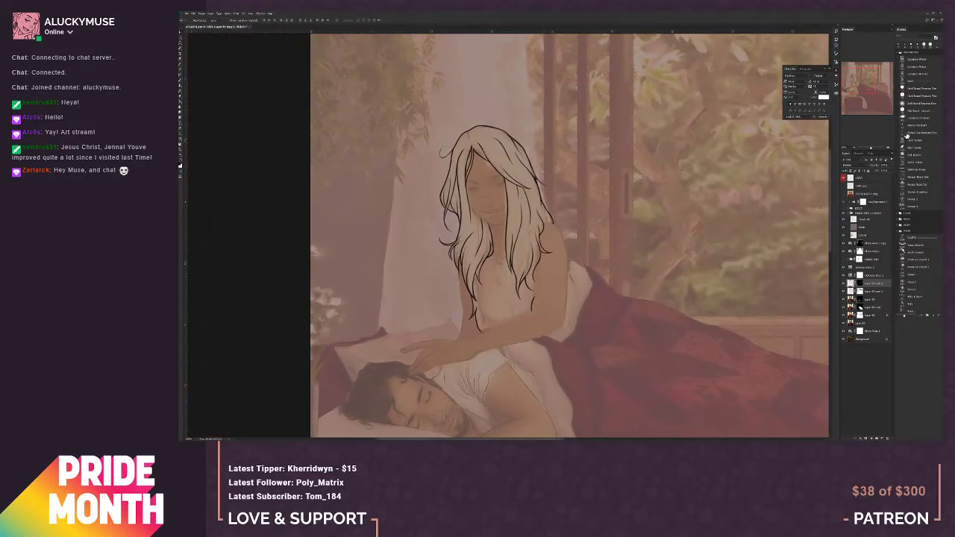
{"action": "left_click", "coordinate": [888, 151]}
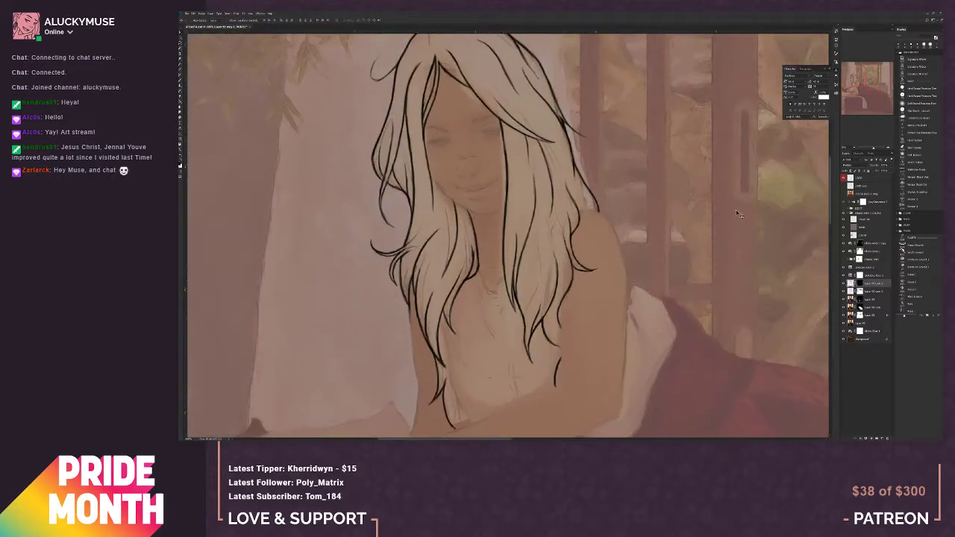
{"action": "scroll", "coordinate": [687, 227], "scroll_direction": "up", "scroll_amount": 1}
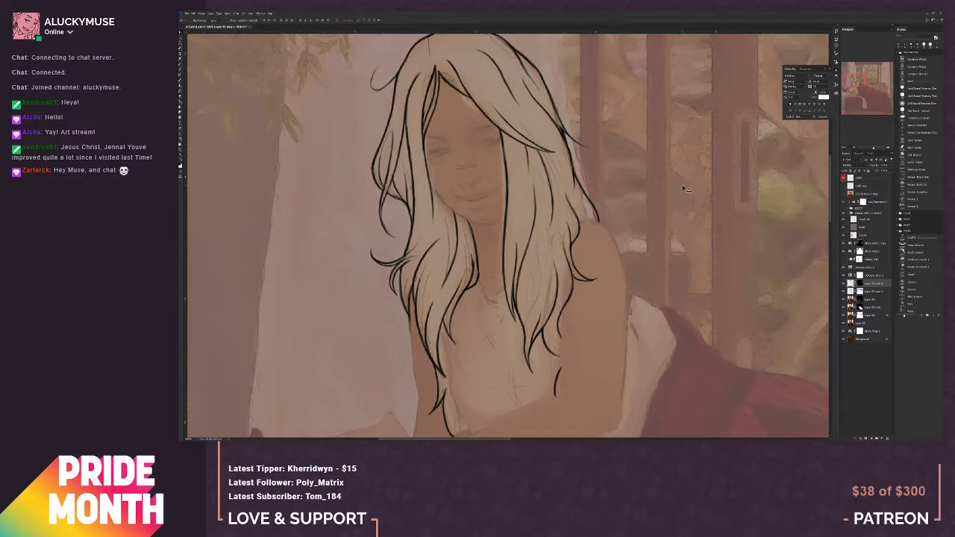
{"action": "scroll", "coordinate": [671, 217], "scroll_direction": "down", "scroll_amount": 2}
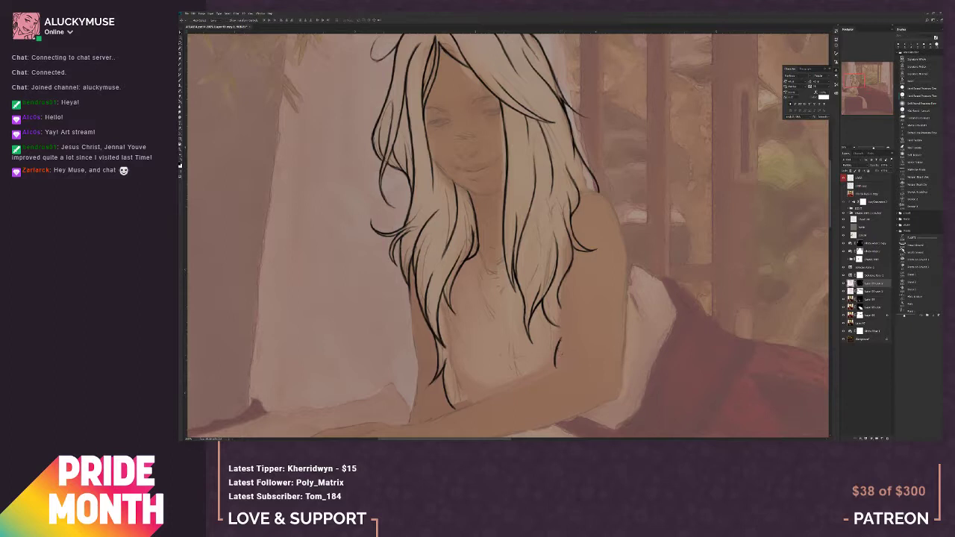
Step: Activate the hair line-art layer and undo the loose strand strokes at the lower ends of the woman's hair
{"action": "left_click", "coordinate": [195, 13]}
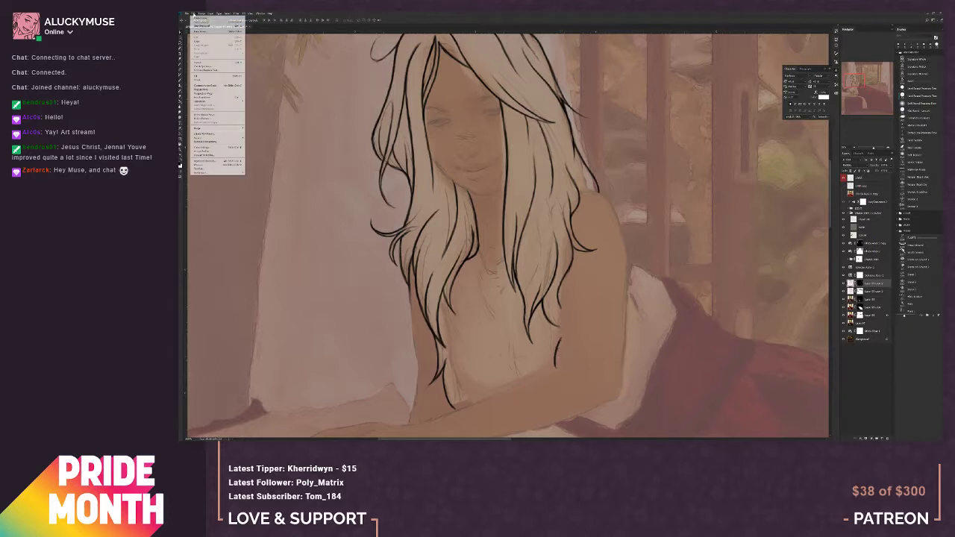
{"action": "left_click", "coordinate": [200, 22]}
{"action": "left_click", "coordinate": [200, 13]}
{"action": "left_click", "coordinate": [197, 19]}
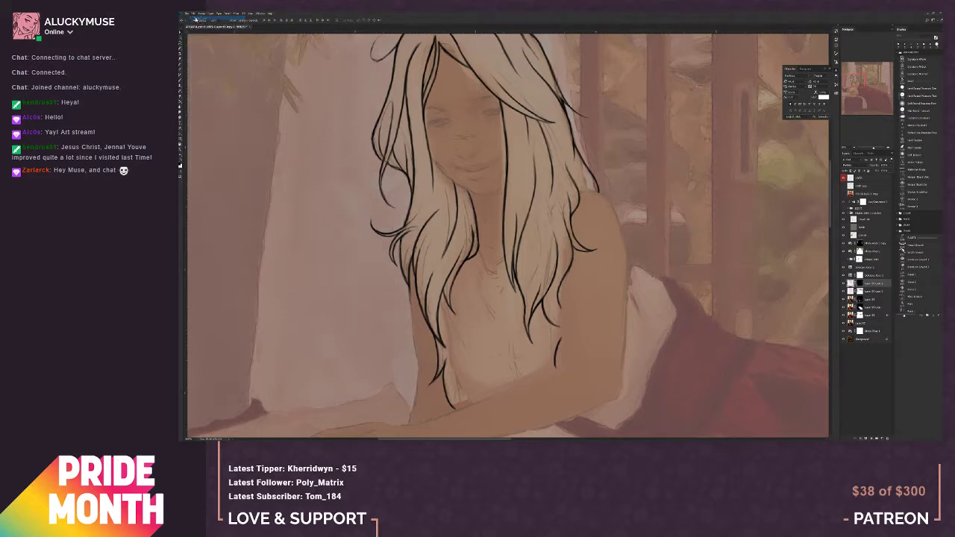
{"action": "left_click", "coordinate": [866, 220]}
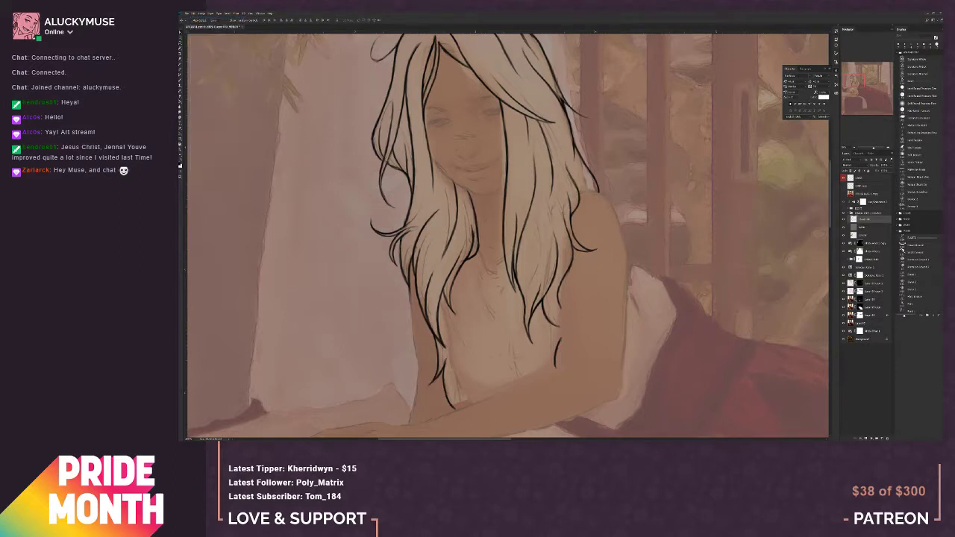
{"action": "key", "text": "ctrl+z"}
{"action": "key", "text": "ctrl+z"}
{"action": "key", "text": "ctrl+z"}
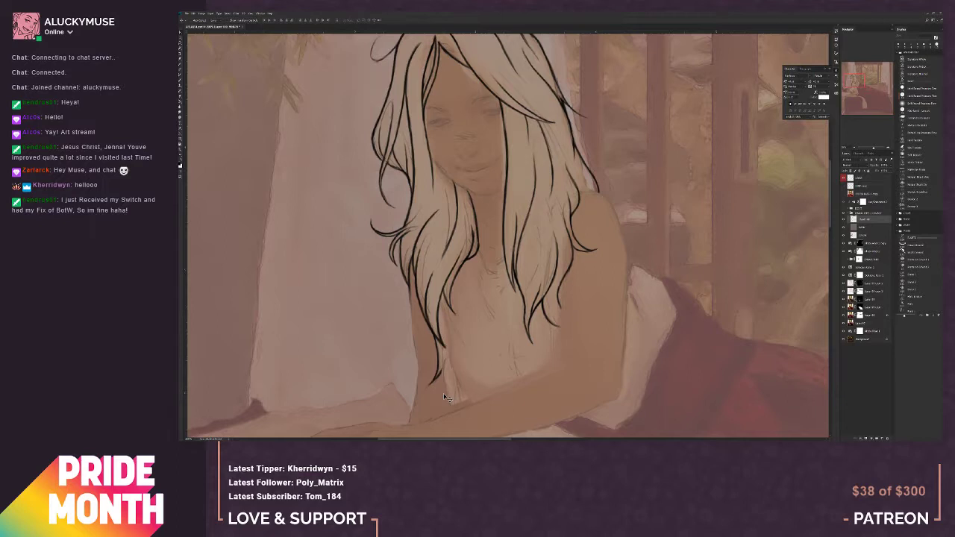
Step: Refine the thin strand tip at the lower end of the woman's hair beside her near arm with the Brush tool
{"action": "left_click_drag", "start_coordinate": [831, 213], "coordinate": [831, 209]}
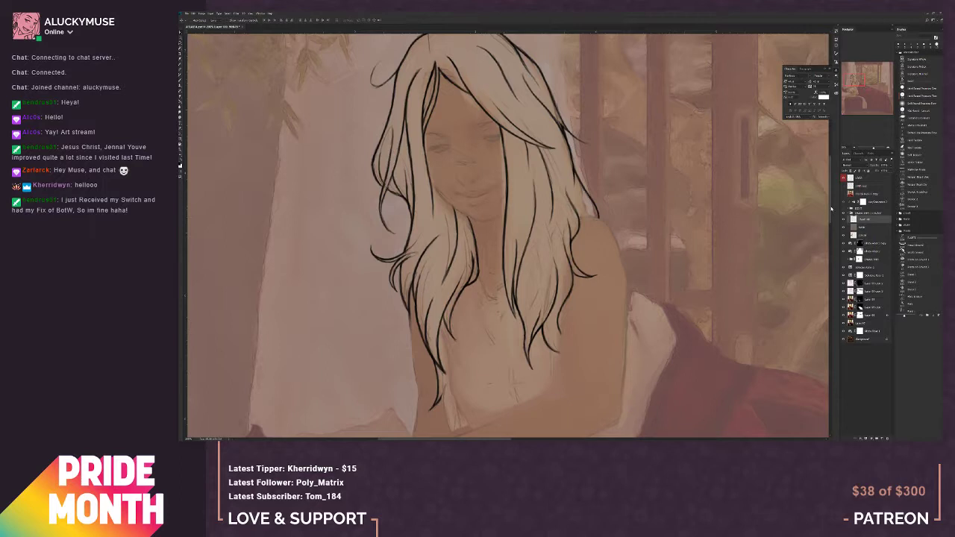
{"action": "left_click_drag", "start_coordinate": [853, 80], "coordinate": [851, 80]}
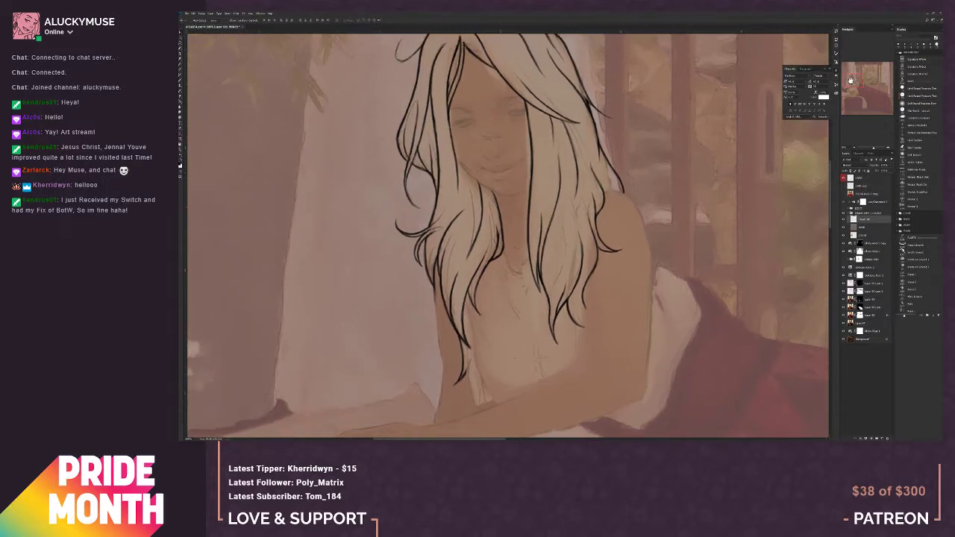
{"action": "left_click", "coordinate": [181, 69]}
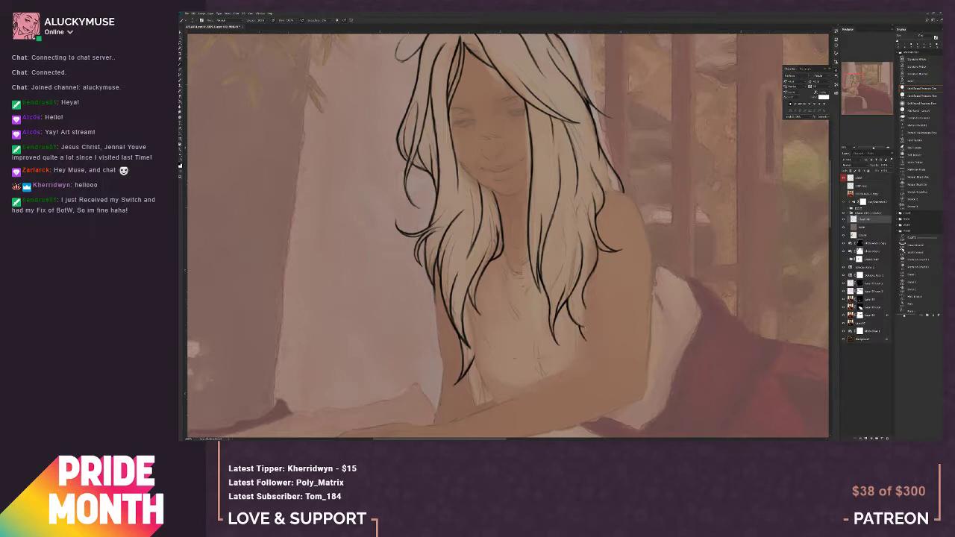
{"action": "left_click_drag", "start_coordinate": [585, 328], "coordinate": [577, 323]}
{"action": "key", "text": "["}
{"action": "left_click_drag", "start_coordinate": [515, 383], "coordinate": [516, 372]}
{"action": "left_click", "coordinate": [192, 13]}
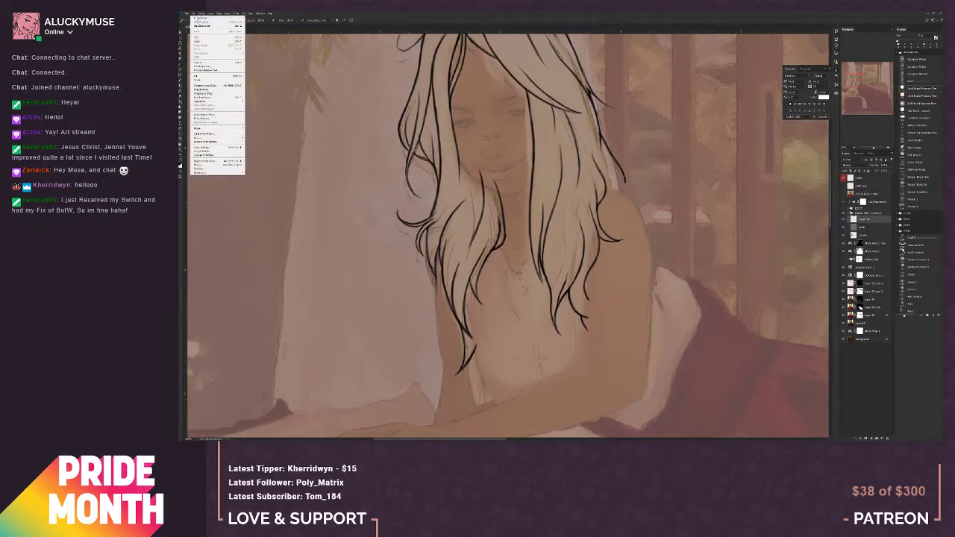
{"action": "left_click", "coordinate": [203, 20]}
Step: Outline the woman's jaw and chin between the strands of hair with a thin dark line
{"action": "mouse_move", "coordinate": [548, 395]}
{"action": "left_mouse_down"}
{"action": "mouse_move", "coordinate": [547, 358]}
{"action": "mouse_move", "coordinate": [497, 365]}
{"action": "mouse_move", "coordinate": [473, 386]}
{"action": "left_mouse_up"}
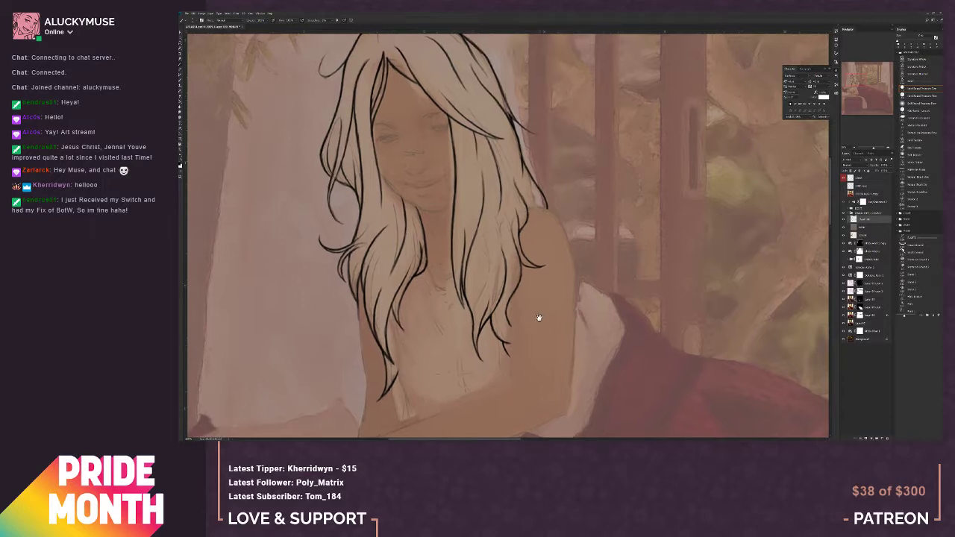
{"action": "left_click_drag", "start_coordinate": [537, 320], "coordinate": [498, 338]}
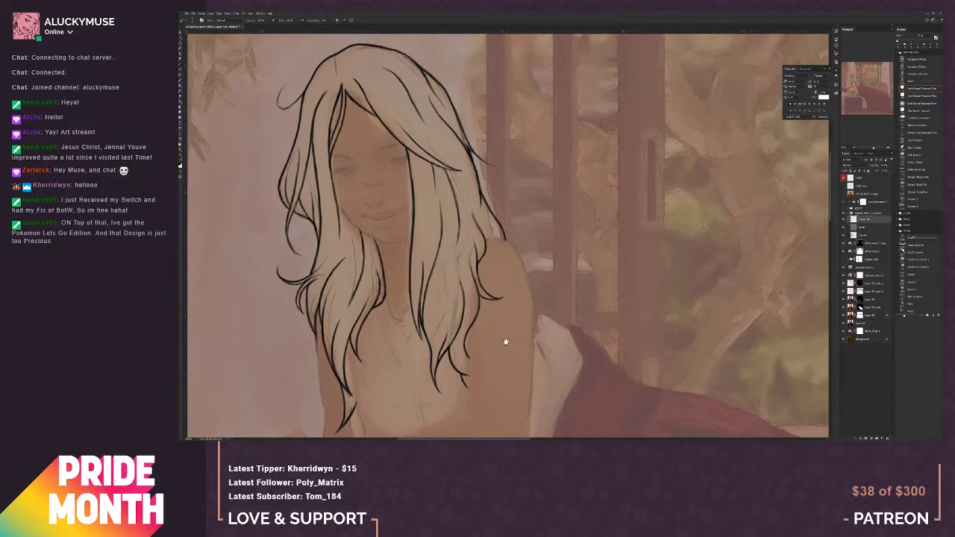
{"action": "left_click_drag", "start_coordinate": [511, 329], "coordinate": [497, 361]}
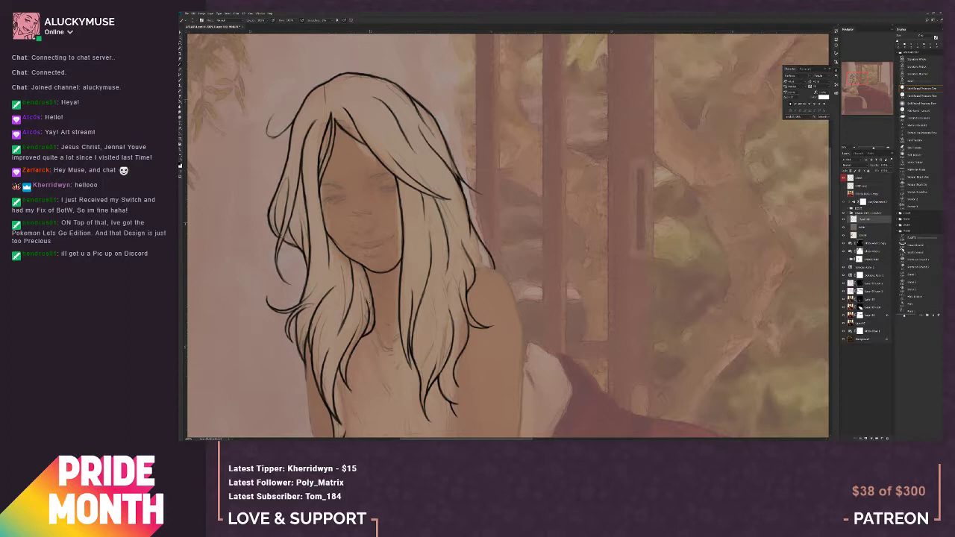
{"action": "left_click_drag", "start_coordinate": [394, 203], "coordinate": [378, 193]}
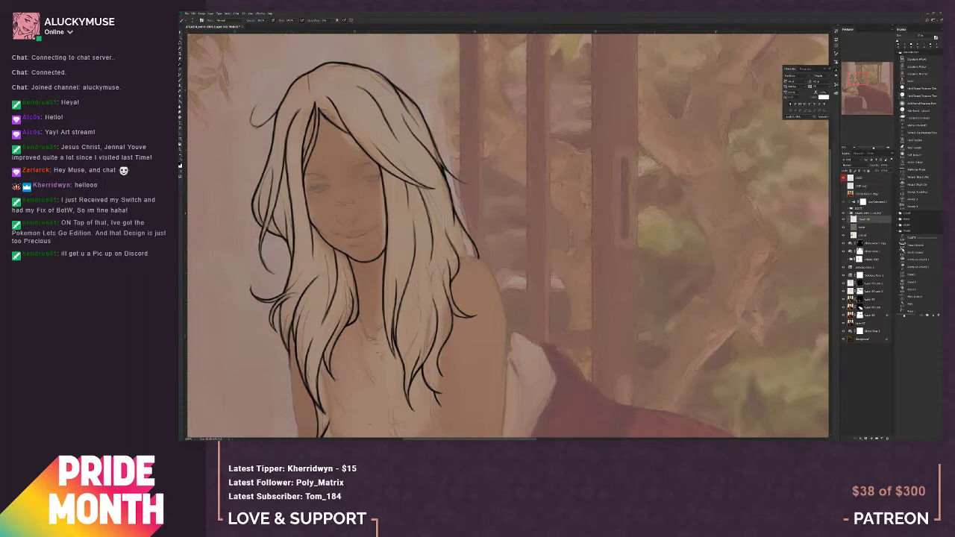
Step: Touch up the loose outer hair strand beside the woman's cheek with a hard round pressure brush
{"action": "left_click", "coordinate": [922, 89]}
{"action": "left_click_drag", "start_coordinate": [258, 248], "coordinate": [261, 262]}
{"action": "left_click_drag", "start_coordinate": [381, 367], "coordinate": [367, 351]}
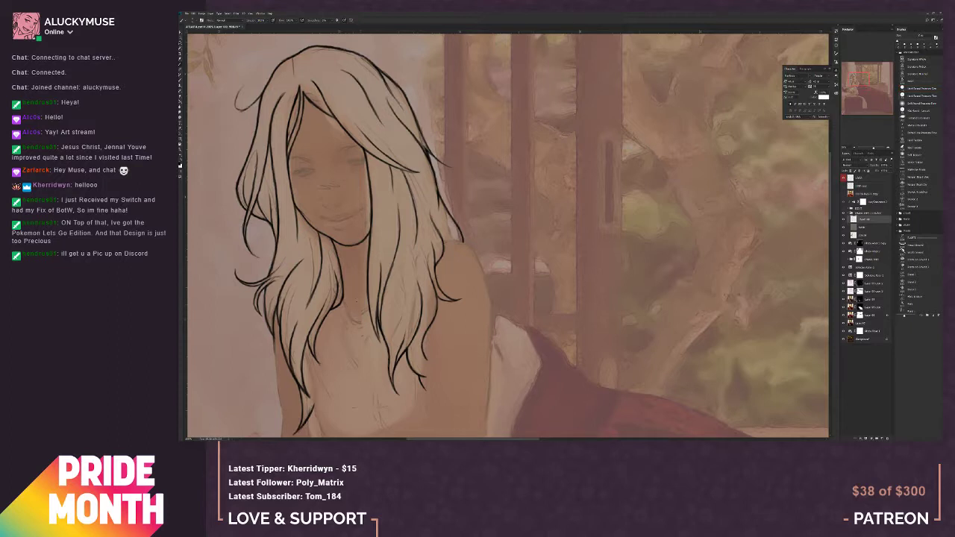
Step: Outline the outer edge of the woman's far arm from beneath her hair down to the resting forearm
{"action": "scroll", "coordinate": [452, 328], "scroll_direction": "down", "scroll_amount": 3}
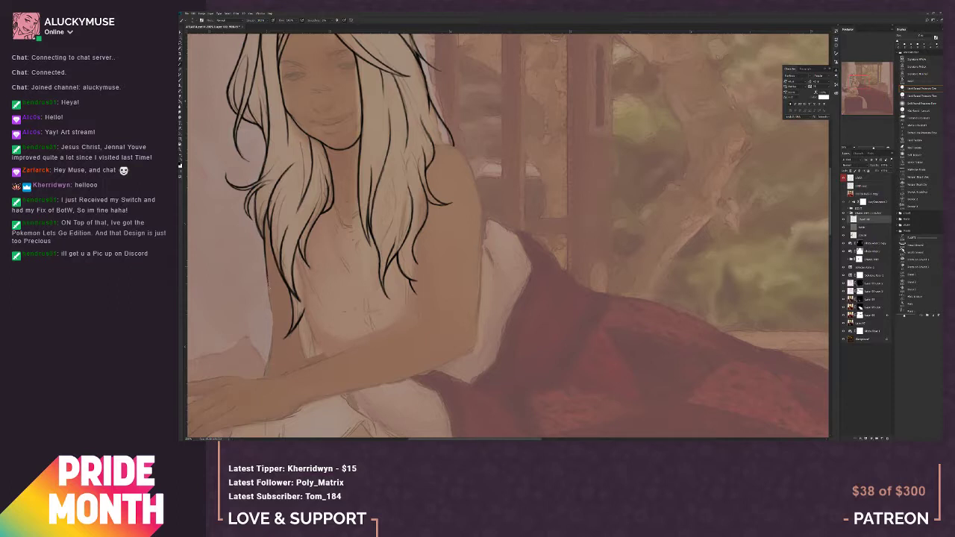
{"action": "left_click_drag", "start_coordinate": [271, 306], "coordinate": [273, 319]}
{"action": "left_click_drag", "start_coordinate": [265, 252], "coordinate": [267, 272]}
{"action": "left_click_drag", "start_coordinate": [315, 365], "coordinate": [315, 349]}
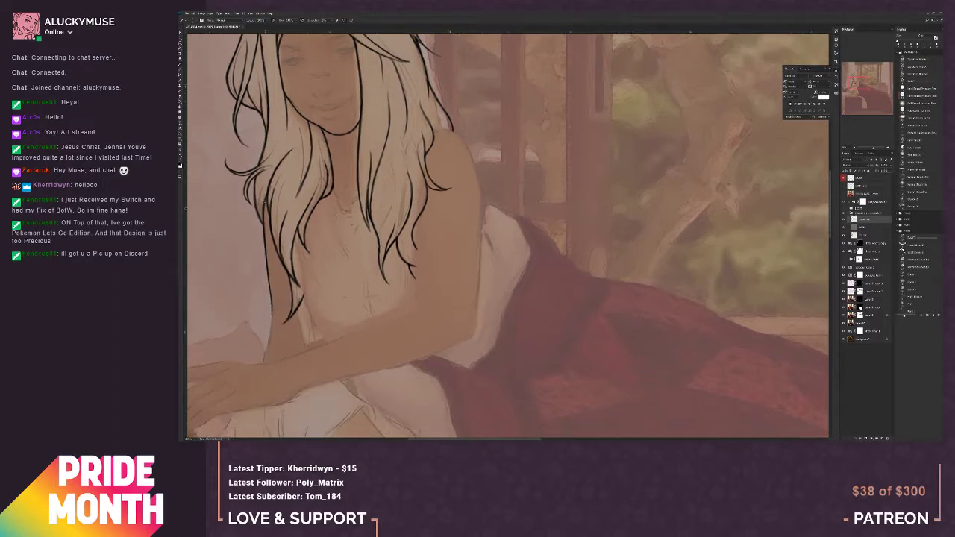
{"action": "left_click_drag", "start_coordinate": [312, 414], "coordinate": [410, 326]}
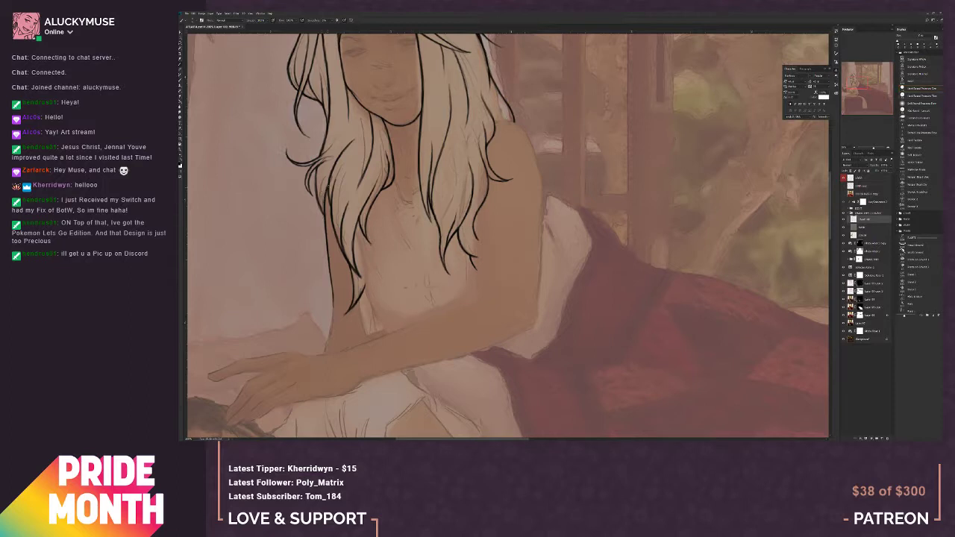
{"action": "left_click_drag", "start_coordinate": [345, 343], "coordinate": [358, 283]}
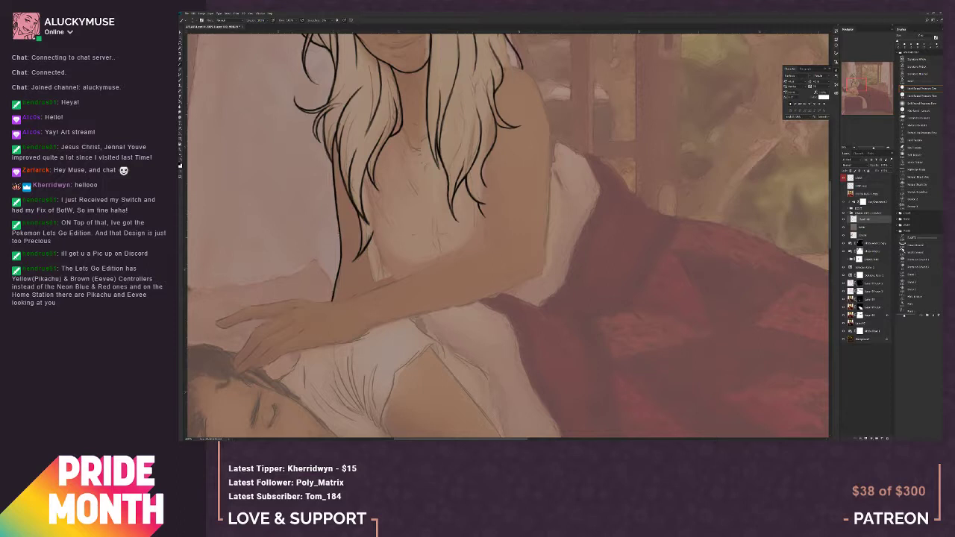
Step: Ink the upper edge of the woman's resting forearm from the wrist to the crease of the elbow
{"action": "left_click_drag", "start_coordinate": [411, 327], "coordinate": [492, 291]}
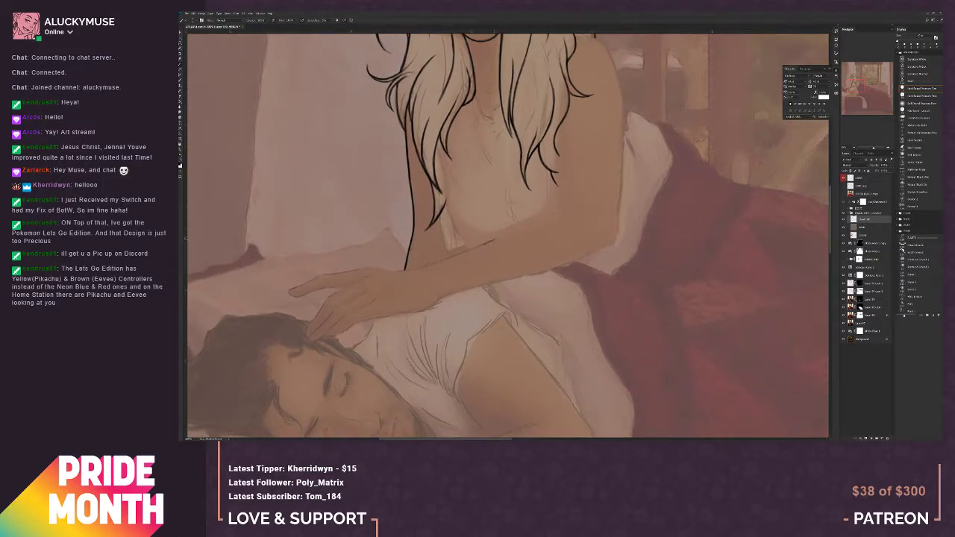
{"action": "left_click_drag", "start_coordinate": [480, 245], "coordinate": [421, 267]}
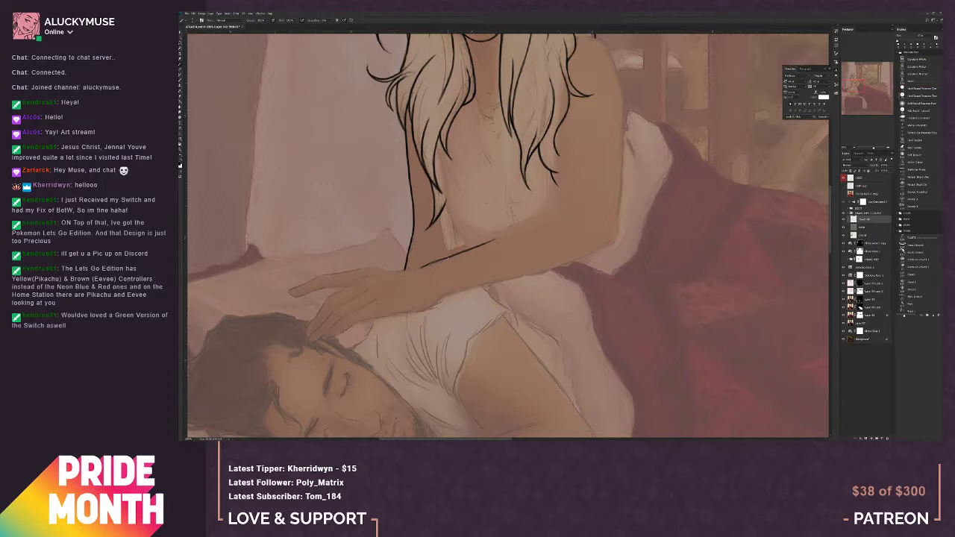
{"action": "left_click_drag", "start_coordinate": [448, 258], "coordinate": [429, 264]}
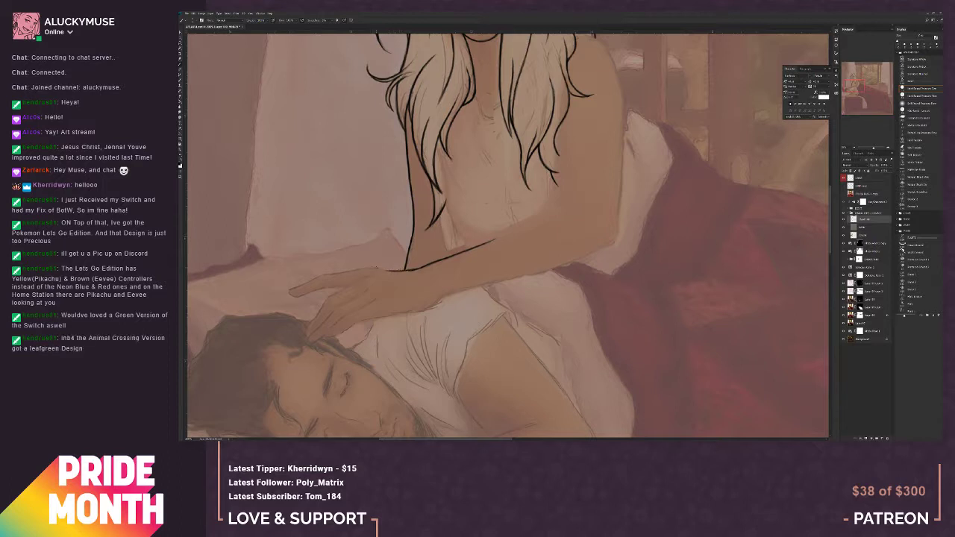
{"action": "left_click_drag", "start_coordinate": [390, 271], "coordinate": [377, 268]}
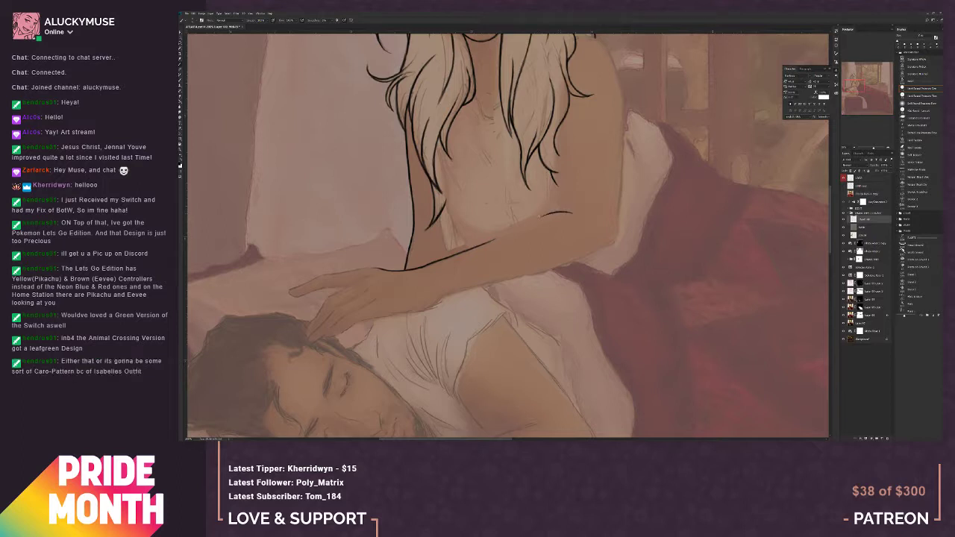
{"action": "mouse_move", "coordinate": [524, 224]}
{"action": "left_mouse_down"}
{"action": "mouse_move", "coordinate": [535, 219]}
{"action": "mouse_move", "coordinate": [493, 238]}
{"action": "left_mouse_up"}
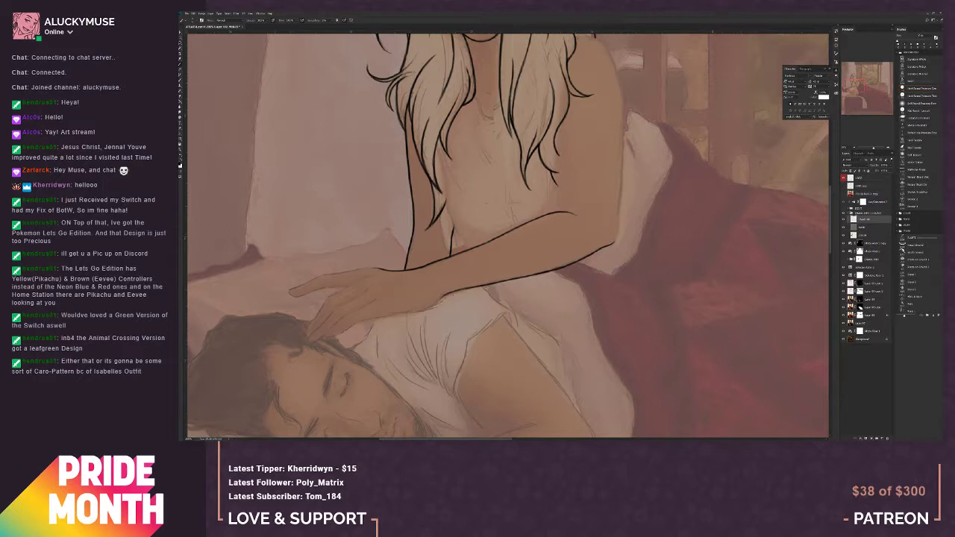
Step: Ink the lower edge of the resting forearm from the elbow to the underside of the hand
{"action": "key", "text": "b"}
{"action": "left_click_drag", "start_coordinate": [470, 287], "coordinate": [454, 291]}
{"action": "left_click_drag", "start_coordinate": [390, 314], "coordinate": [365, 320]}
{"action": "key", "text": "b"}
{"action": "left_click_drag", "start_coordinate": [546, 272], "coordinate": [563, 267]}
{"action": "mouse_move", "coordinate": [673, 292]}
{"action": "left_mouse_down"}
{"action": "mouse_move", "coordinate": [667, 285]}
{"action": "mouse_move", "coordinate": [646, 341]}
{"action": "left_mouse_up"}
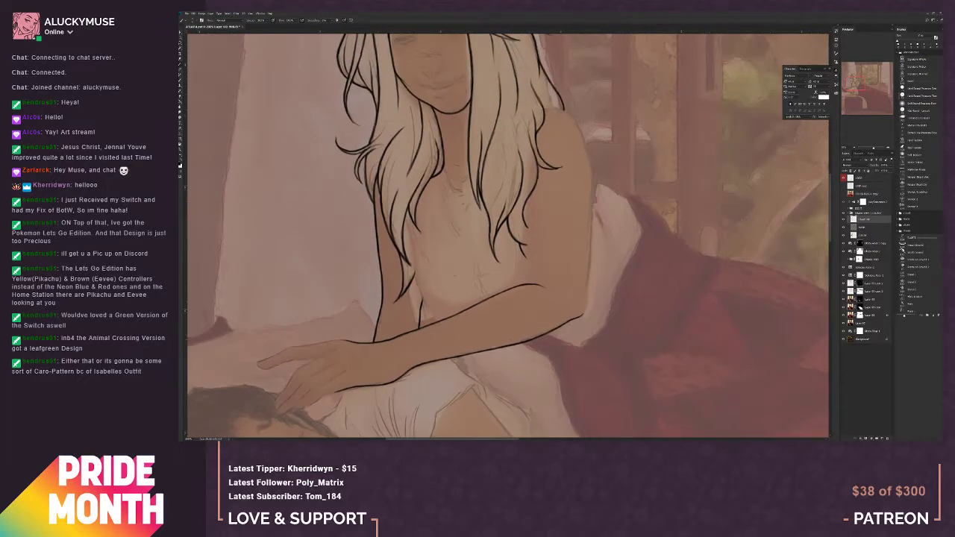
Step: Outline the woman's near shoulder and the outer edge of her upper arm down to the elbow
{"action": "right_click", "coordinate": [566, 111]}
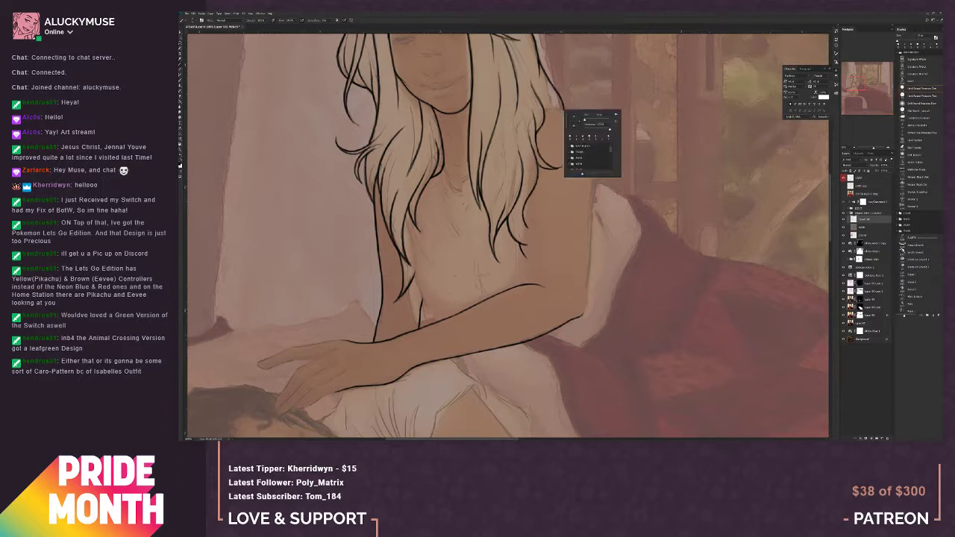
{"action": "key", "text": "Escape"}
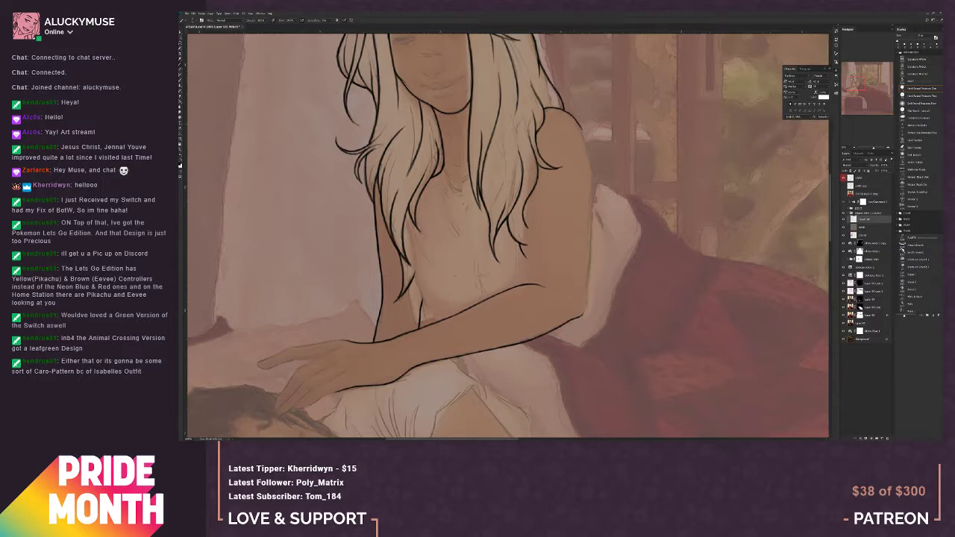
{"action": "left_click_drag", "start_coordinate": [580, 126], "coordinate": [584, 135]}
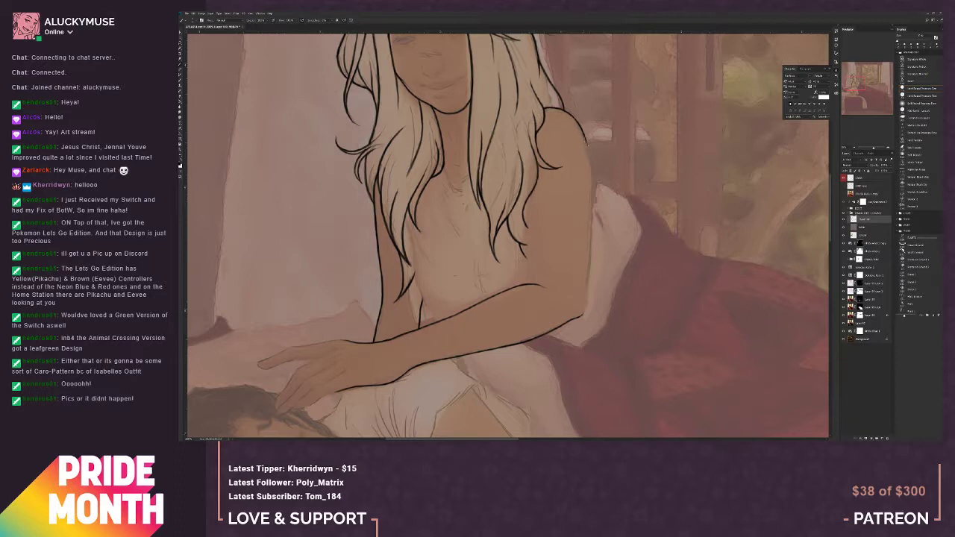
{"action": "left_click_drag", "start_coordinate": [586, 140], "coordinate": [588, 152]}
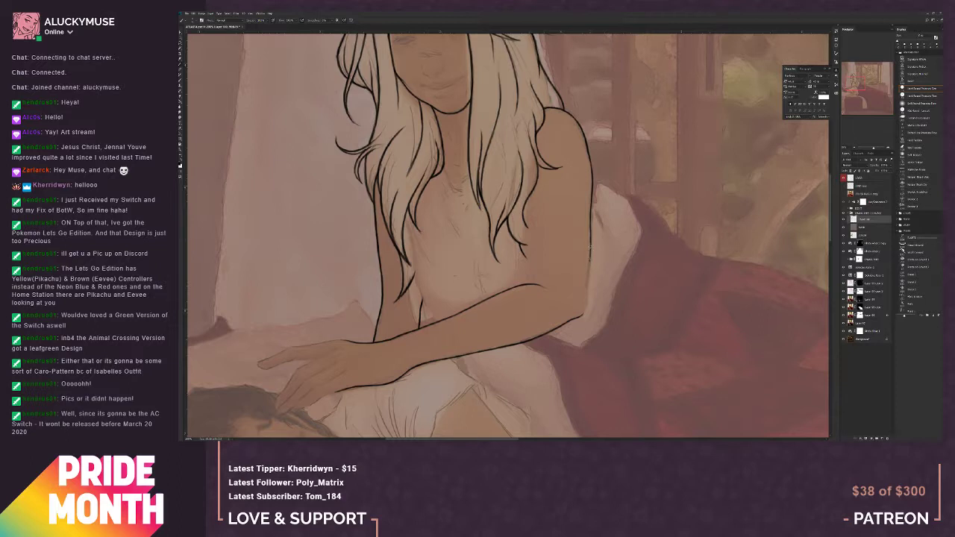
{"action": "left_click_drag", "start_coordinate": [590, 265], "coordinate": [587, 294]}
{"action": "left_click_drag", "start_coordinate": [585, 303], "coordinate": [583, 312]}
{"action": "left_click_drag", "start_coordinate": [654, 309], "coordinate": [621, 347]}
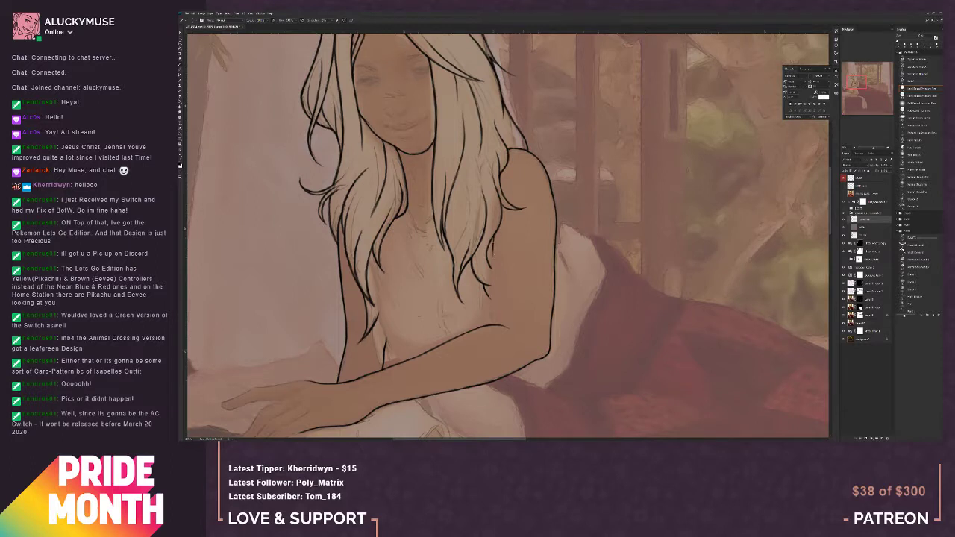
Step: Draw the inner edge of the near upper arm down to the elbow crease and the chest contour beside it
{"action": "left_click_drag", "start_coordinate": [492, 274], "coordinate": [492, 312]}
{"action": "key", "text": "bracketleft"}
{"action": "left_click_drag", "start_coordinate": [519, 331], "coordinate": [613, 334]}
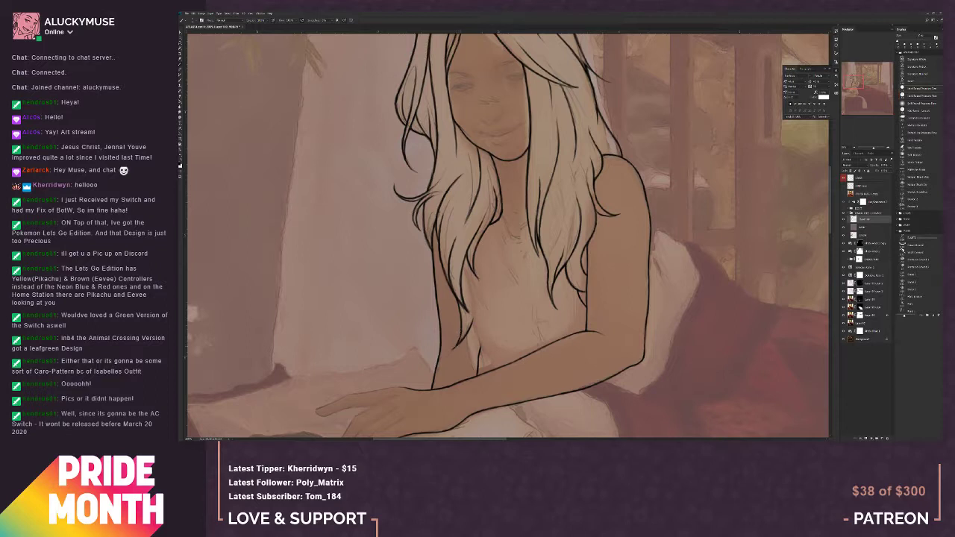
{"action": "left_click_drag", "start_coordinate": [664, 314], "coordinate": [611, 341]}
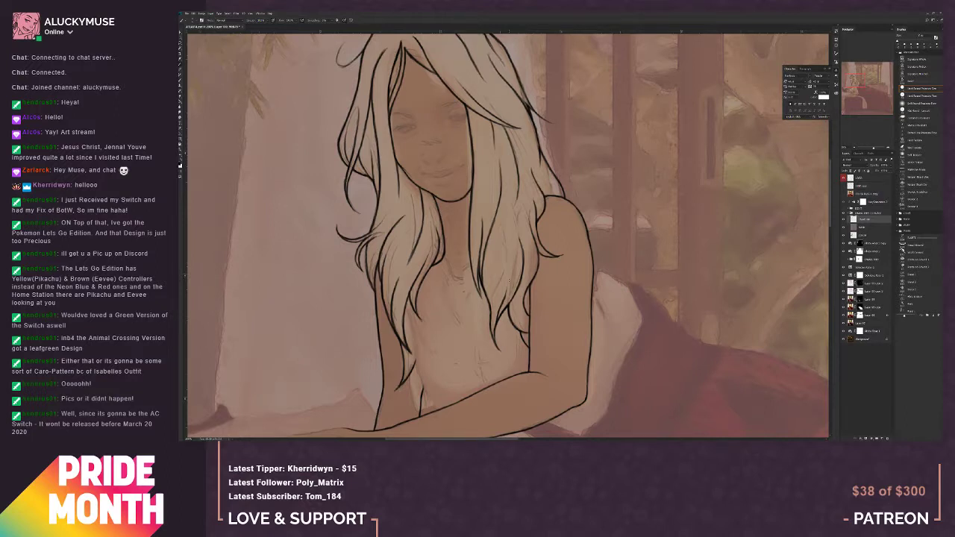
{"action": "left_click_drag", "start_coordinate": [462, 356], "coordinate": [501, 403]}
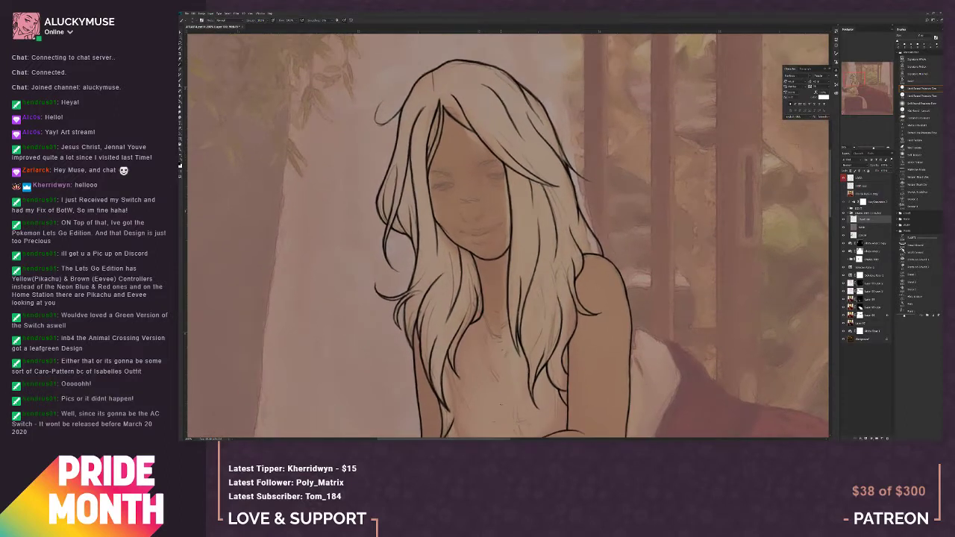
Step: Outline the woman's hand and fingers resting on the sleeping man's head with a smaller brush
{"action": "key", "text": "bracketleft"}
{"action": "key", "text": "bracketleft"}
{"action": "left_click", "coordinate": [921, 88]}
{"action": "scroll", "coordinate": [565, 368], "scroll_direction": "down", "scroll_amount": 3}
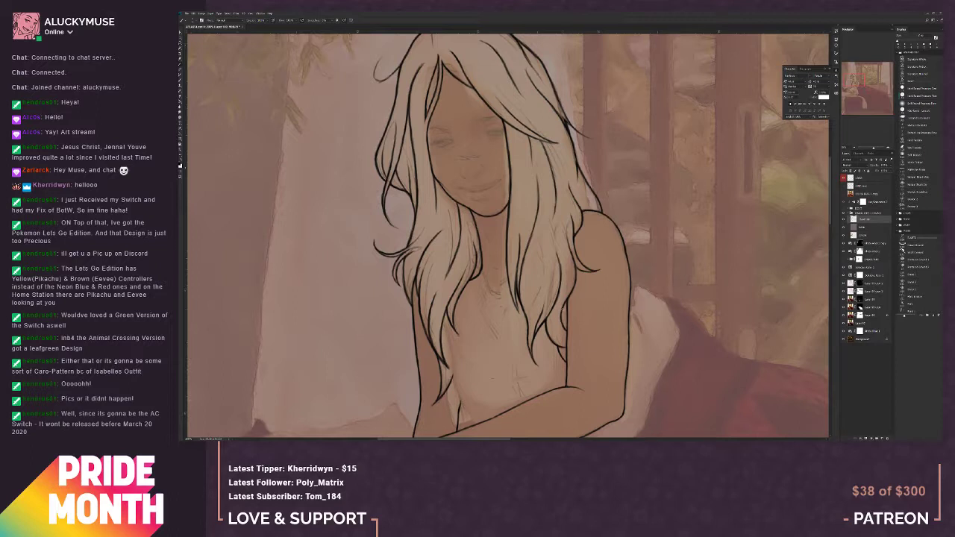
{"action": "left_click_drag", "start_coordinate": [465, 380], "coordinate": [462, 298]}
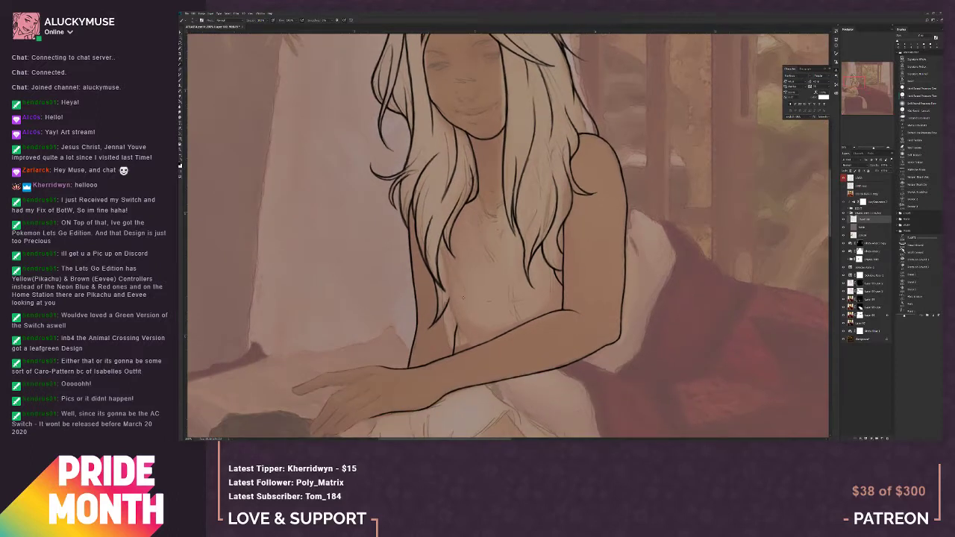
{"action": "mouse_move", "coordinate": [479, 398]}
{"action": "left_mouse_down"}
{"action": "mouse_move", "coordinate": [532, 291]}
{"action": "mouse_move", "coordinate": [583, 293]}
{"action": "mouse_move", "coordinate": [561, 253]}
{"action": "left_mouse_up"}
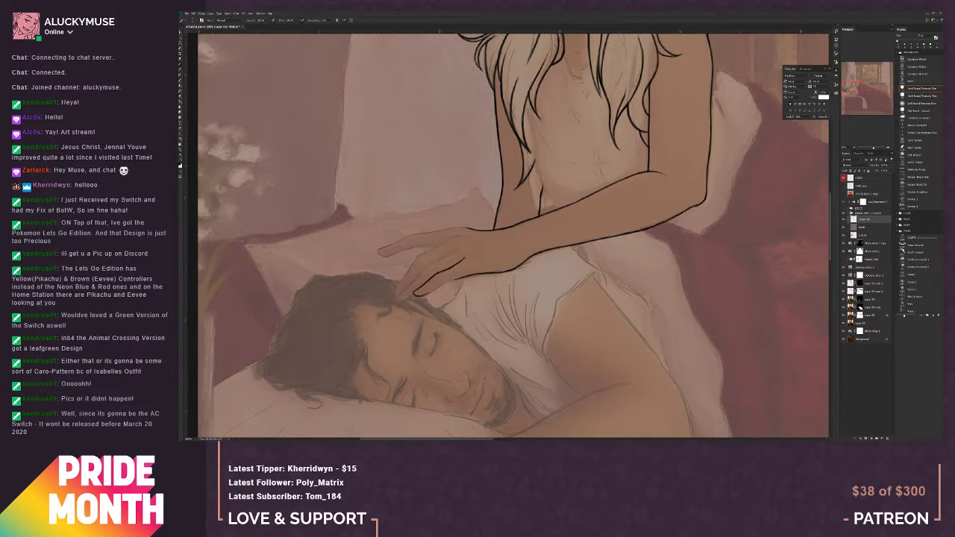
{"action": "left_click_drag", "start_coordinate": [425, 297], "coordinate": [441, 282]}
{"action": "left_click_drag", "start_coordinate": [407, 286], "coordinate": [413, 281]}
{"action": "left_click_drag", "start_coordinate": [408, 272], "coordinate": [399, 285]}
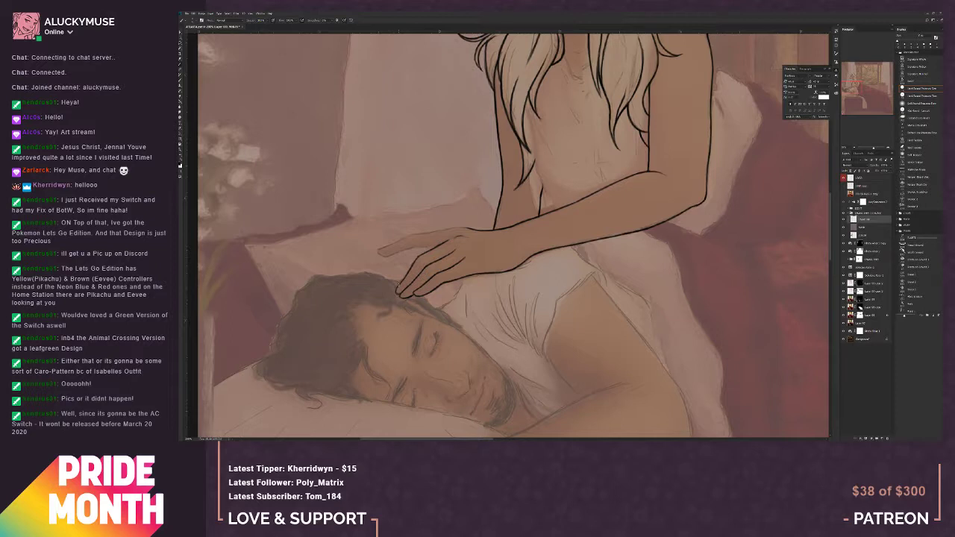
{"action": "left_click_drag", "start_coordinate": [442, 322], "coordinate": [408, 292]}
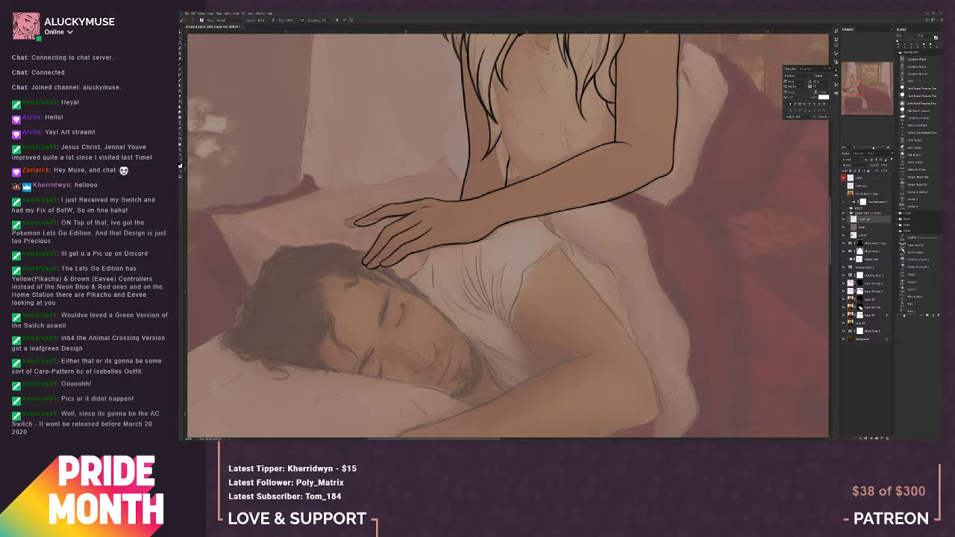
Step: Toggle the visibility of the layer beneath the muted overlay to compare it with the line art
{"action": "left_click", "coordinate": [844, 235]}
{"action": "left_click", "coordinate": [844, 235]}
Step: Add a new empty layer above the woman's line-art layer
{"action": "left_click_drag", "start_coordinate": [668, 264], "coordinate": [536, 397]}
{"action": "mouse_move", "coordinate": [567, 306]}
{"action": "left_mouse_down"}
{"action": "mouse_move", "coordinate": [582, 328]}
{"action": "mouse_move", "coordinate": [589, 277]}
{"action": "mouse_move", "coordinate": [623, 251]}
{"action": "mouse_move", "coordinate": [580, 299]}
{"action": "left_mouse_up"}
{"action": "left_click_drag", "start_coordinate": [565, 242], "coordinate": [582, 325]}
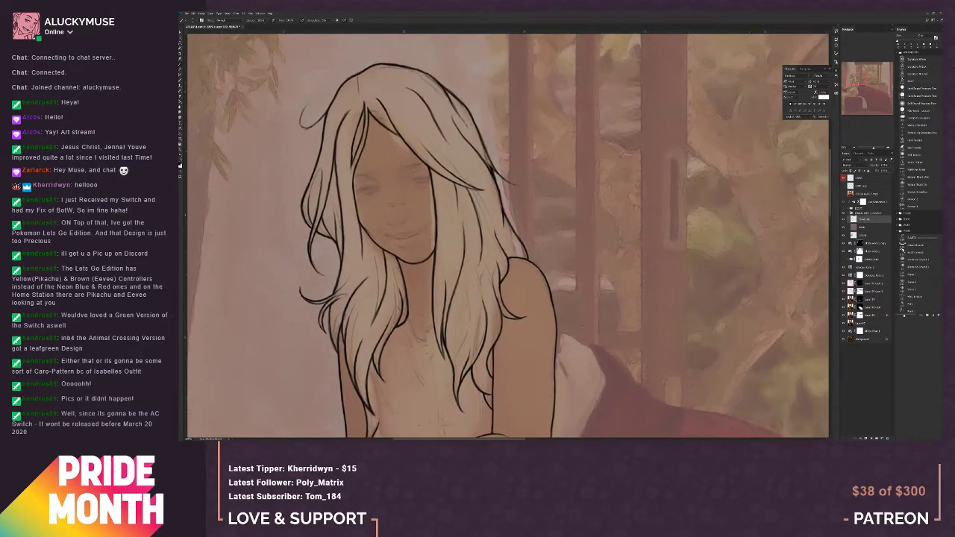
{"action": "left_click", "coordinate": [881, 438]}
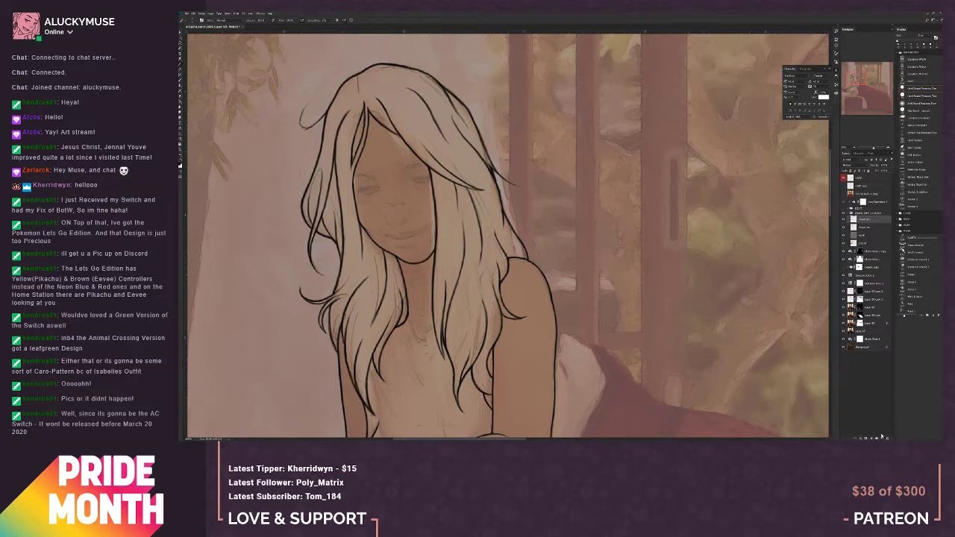
{"action": "left_click_drag", "start_coordinate": [471, 389], "coordinate": [465, 337]}
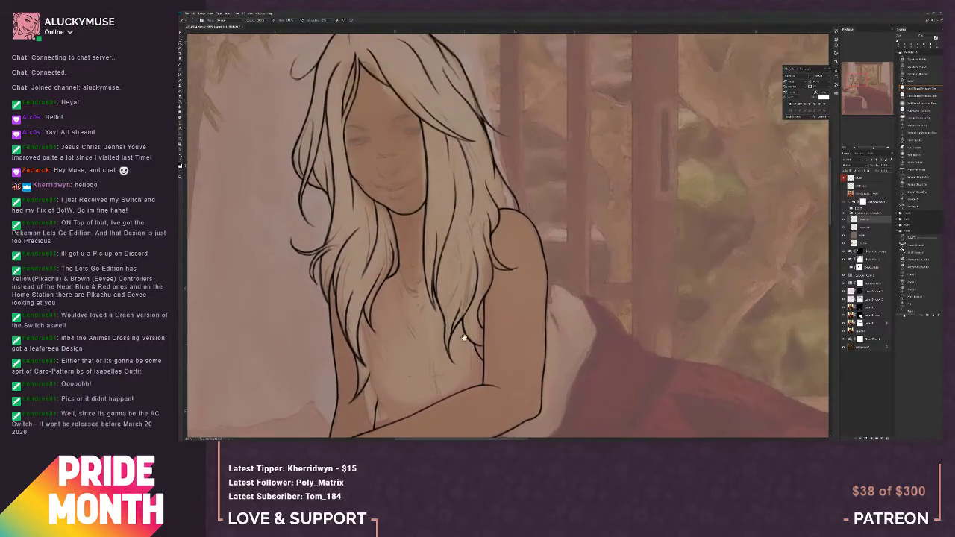
Step: Draw the collarbone notch at the base of the woman's neck and the contour lines on her chest
{"action": "key", "text": "ctrl+minus"}
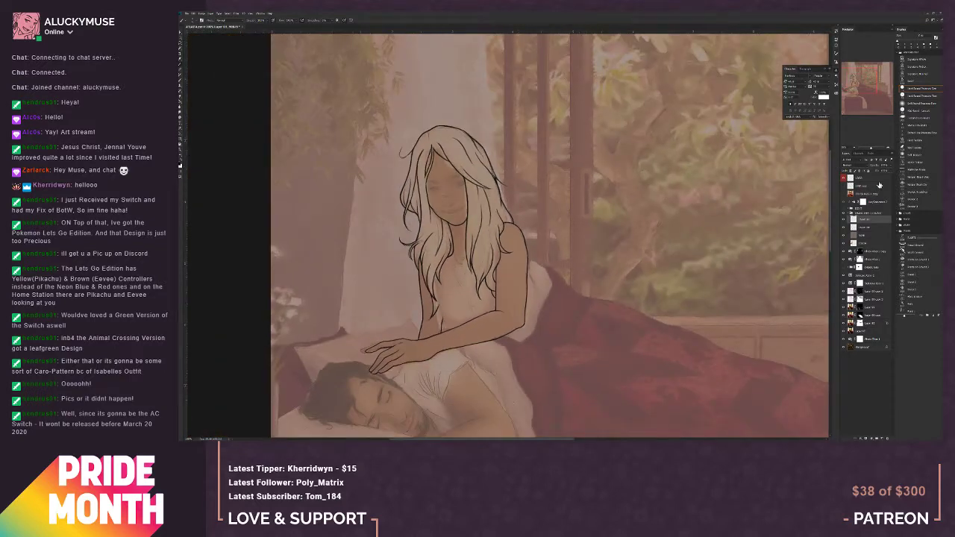
{"action": "key", "text": "ctrl+plus"}
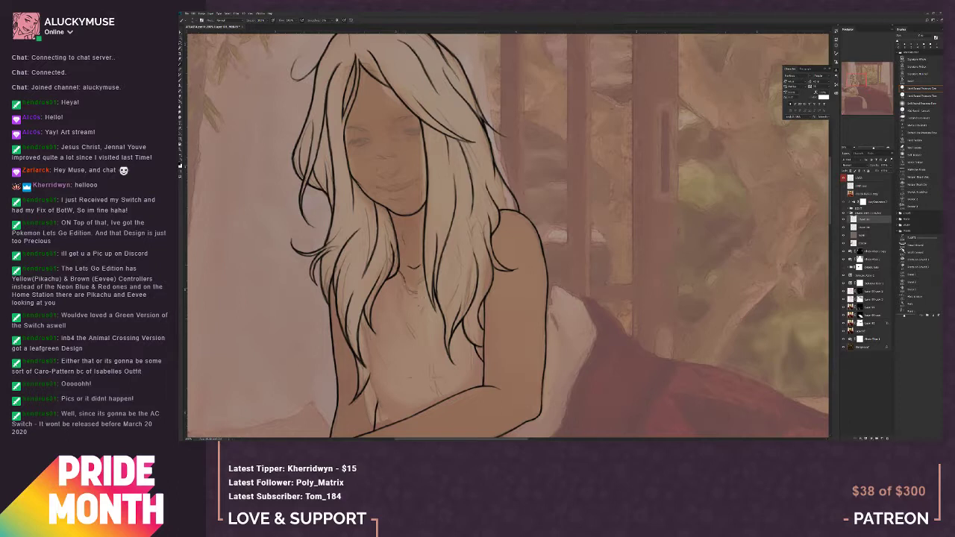
{"action": "left_click_drag", "start_coordinate": [398, 269], "coordinate": [406, 286]}
{"action": "left_click_drag", "start_coordinate": [415, 282], "coordinate": [418, 292]}
{"action": "scroll", "coordinate": [433, 367], "scroll_direction": "down", "scroll_amount": 3}
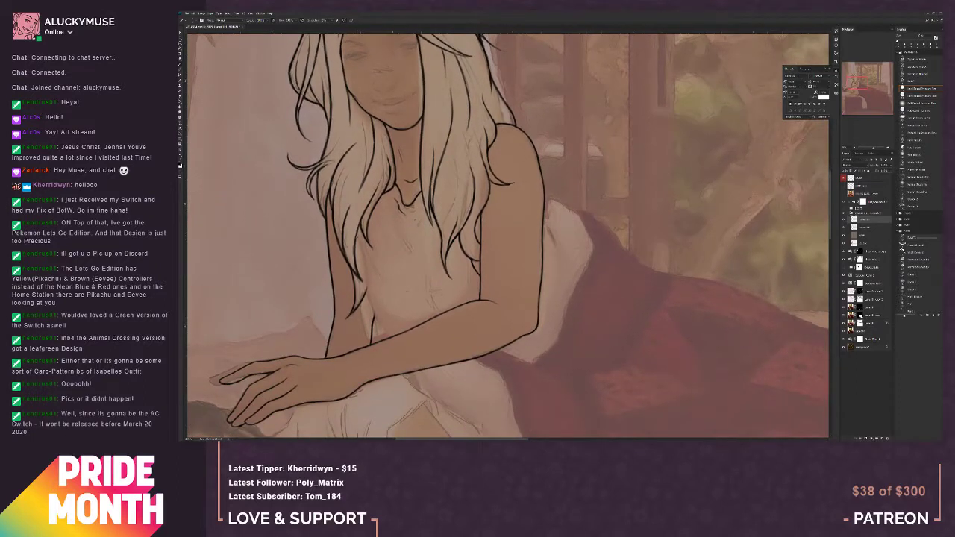
{"action": "left_click_drag", "start_coordinate": [356, 237], "coordinate": [376, 319]}
{"action": "left_click_drag", "start_coordinate": [380, 325], "coordinate": [382, 335]}
{"action": "left_click_drag", "start_coordinate": [566, 303], "coordinate": [510, 338]}
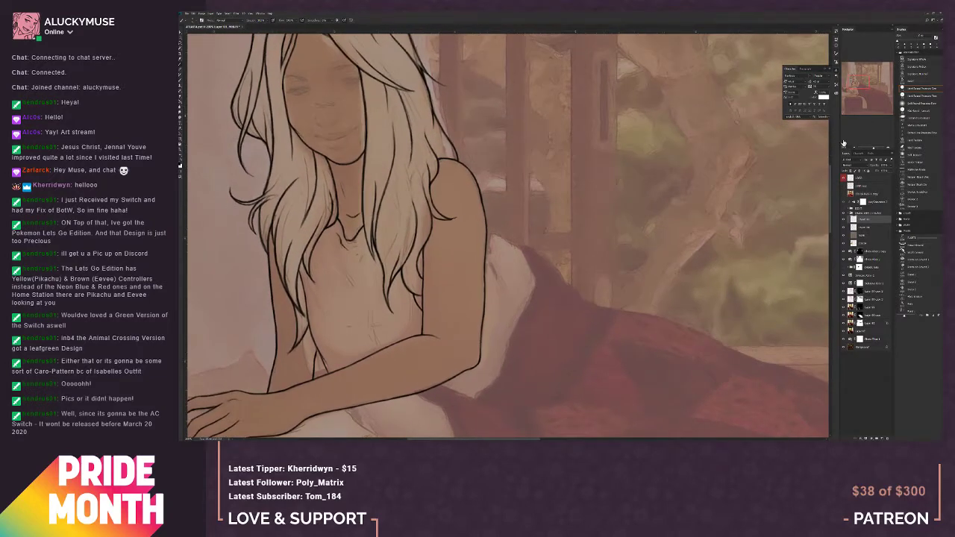
Step: Raise the opacity of the muted overlay layer until the painting is almost hidden, and reselect the line-art layer above it
{"action": "left_click", "coordinate": [855, 148]}
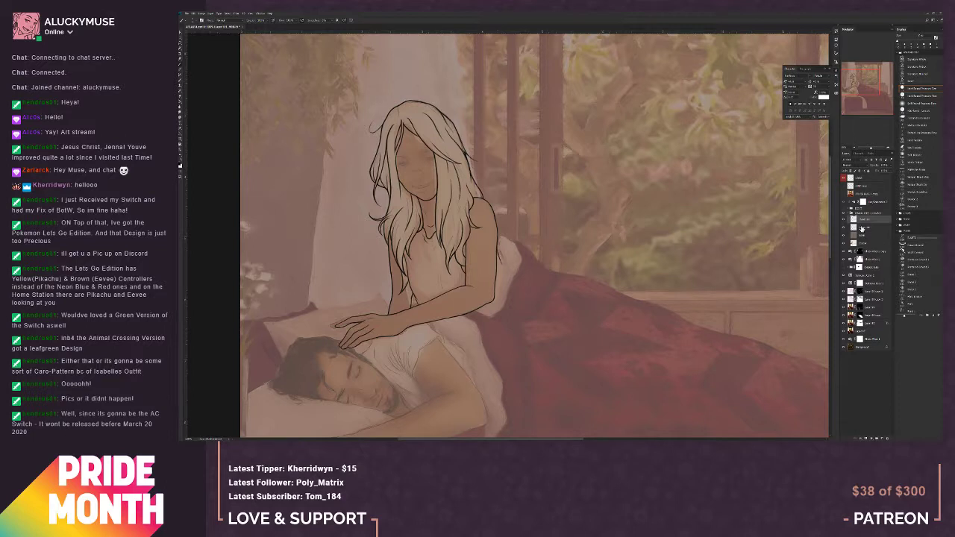
{"action": "left_click", "coordinate": [864, 235]}
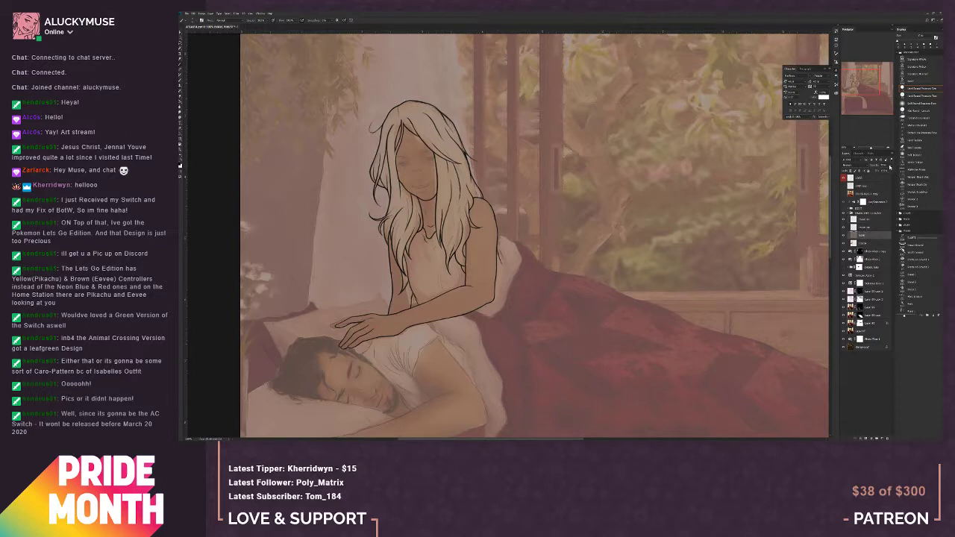
{"action": "left_click", "coordinate": [890, 166]}
{"action": "left_click_drag", "start_coordinate": [887, 171], "coordinate": [890, 171]}
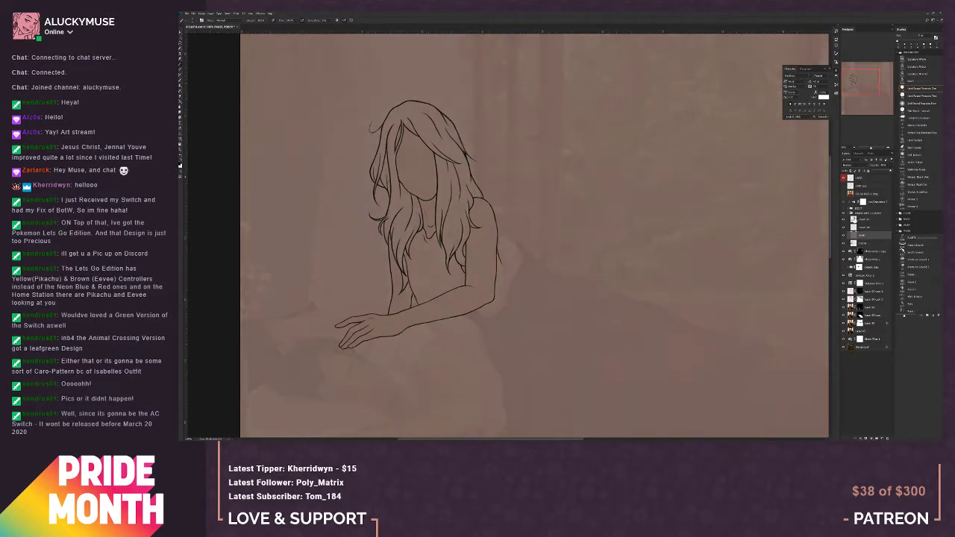
{"action": "left_click", "coordinate": [866, 221]}
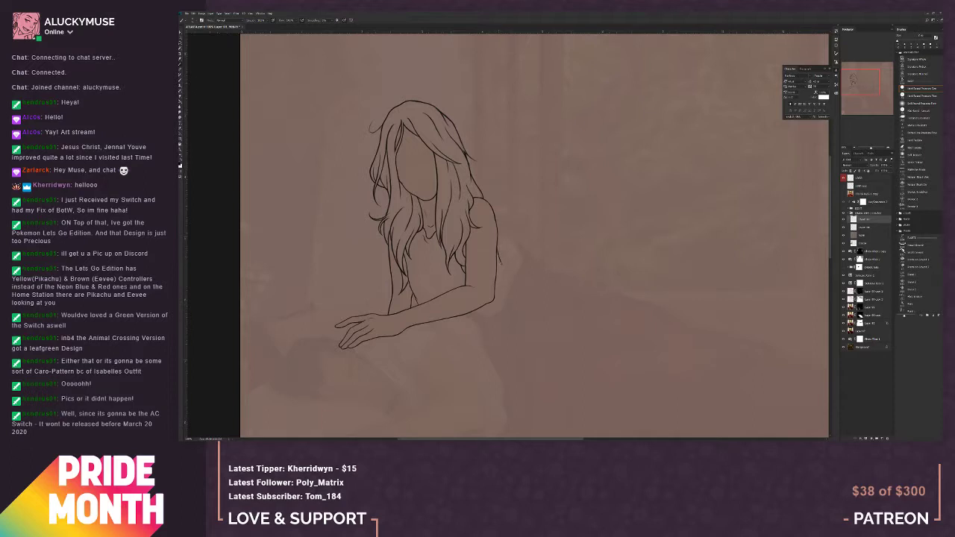
Step: Flip the canvas horizontally and roughly sketch the woman's back, hip and legs stretching out behind her
{"action": "key", "text": "ctrl+z"}
{"action": "key", "text": "ctrl+shift+h"}
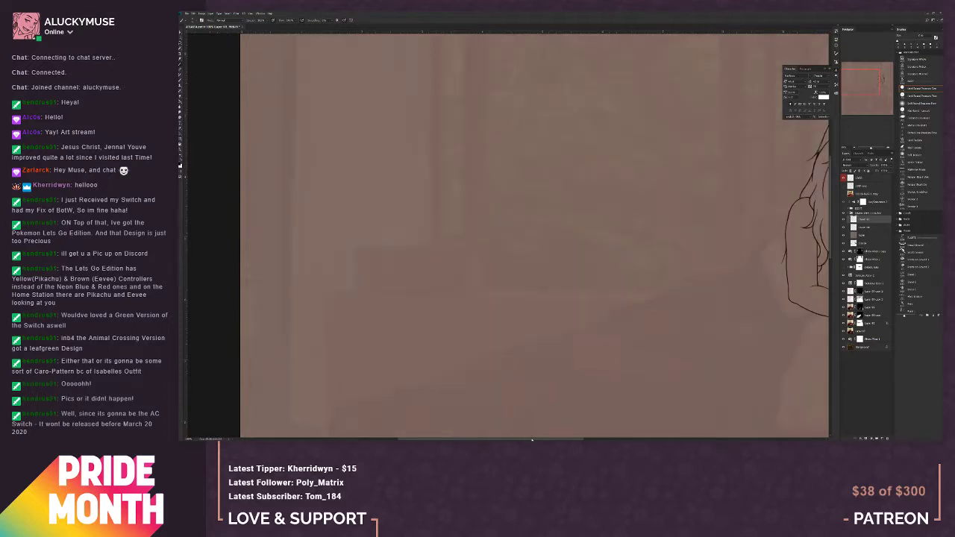
{"action": "left_click_drag", "start_coordinate": [699, 324], "coordinate": [392, 348]}
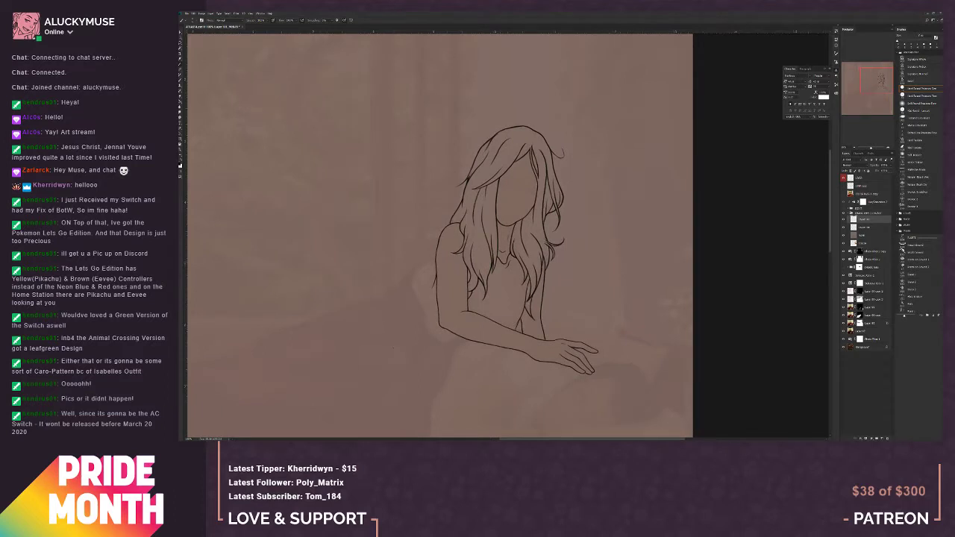
{"action": "left_click_drag", "start_coordinate": [527, 411], "coordinate": [537, 370]}
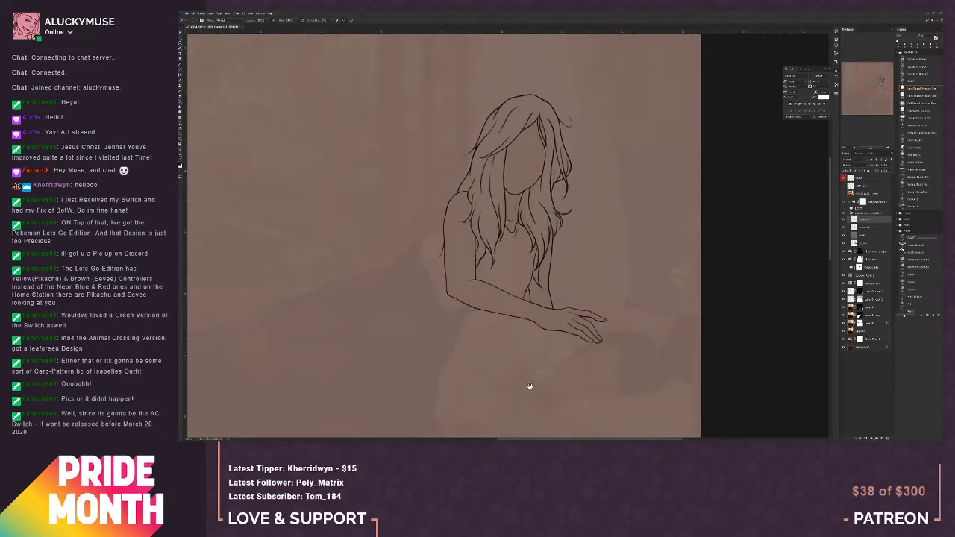
{"action": "mouse_move", "coordinate": [529, 389]}
{"action": "left_mouse_down"}
{"action": "mouse_move", "coordinate": [533, 353]}
{"action": "mouse_move", "coordinate": [523, 404]}
{"action": "left_mouse_up"}
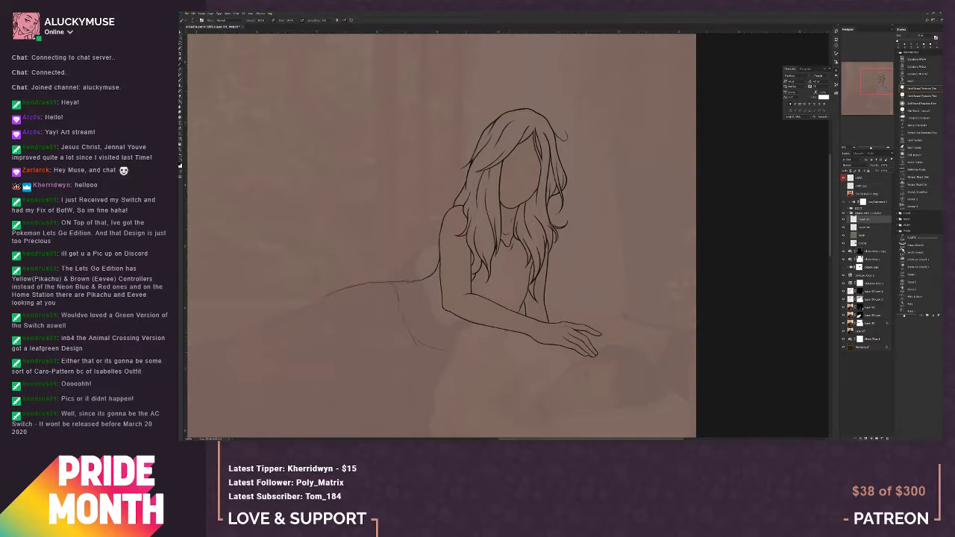
{"action": "left_click_drag", "start_coordinate": [501, 346], "coordinate": [496, 359]}
{"action": "left_click_drag", "start_coordinate": [448, 364], "coordinate": [323, 367]}
{"action": "mouse_move", "coordinate": [533, 375]}
{"action": "left_mouse_down"}
{"action": "mouse_move", "coordinate": [535, 365]}
{"action": "mouse_move", "coordinate": [531, 381]}
{"action": "left_mouse_up"}
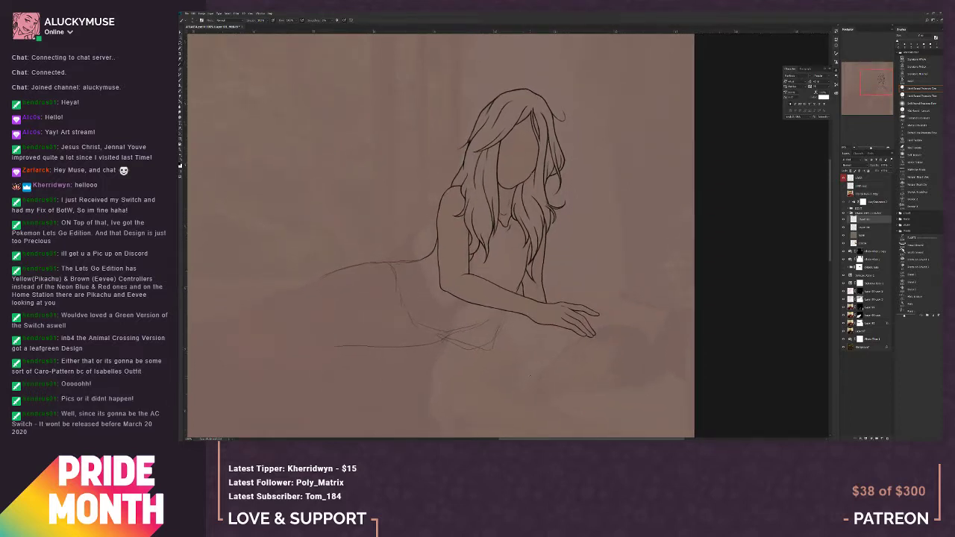
Step: Undo the rough hip and leg sketch lines behind the woman
{"action": "key", "text": "ctrl+z"}
{"action": "key", "text": "ctrl+z"}
{"action": "key", "text": "ctrl+z"}
{"action": "key", "text": "ctrl+z"}
{"action": "mouse_move", "coordinate": [396, 264]}
{"action": "left_mouse_down"}
{"action": "mouse_move", "coordinate": [334, 273]}
{"action": "mouse_move", "coordinate": [394, 261]}
{"action": "left_mouse_up"}
{"action": "key", "text": "b"}
{"action": "left_click", "coordinate": [889, 150]}
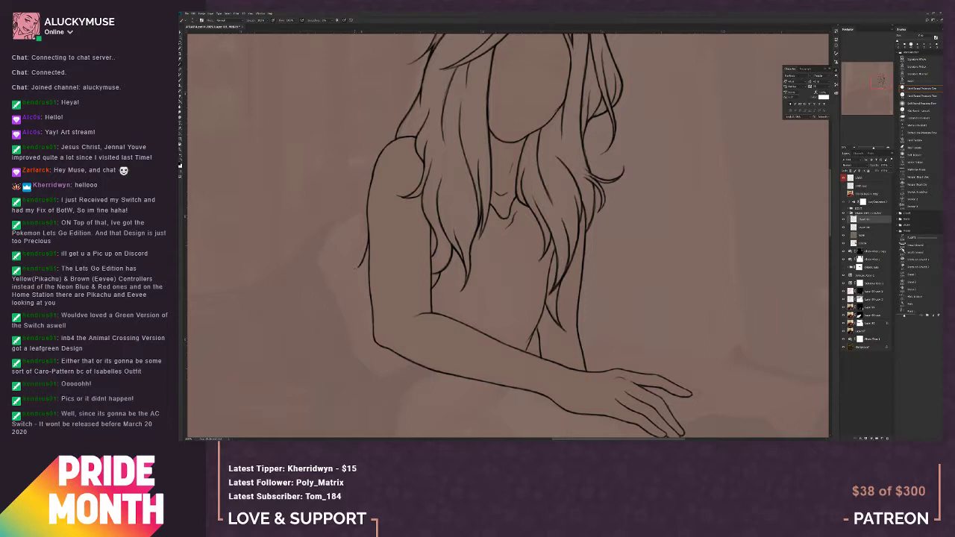
Step: Flip the canvas back to its original orientation and redraw the short back contour beside the woman's near upper arm
{"action": "key", "text": "ctrl+shift+h"}
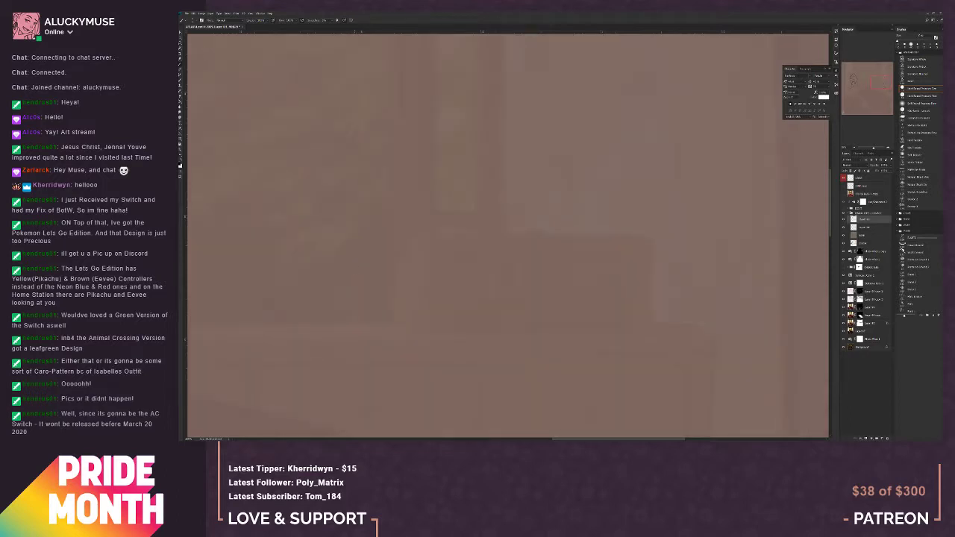
{"action": "left_click", "coordinate": [855, 148]}
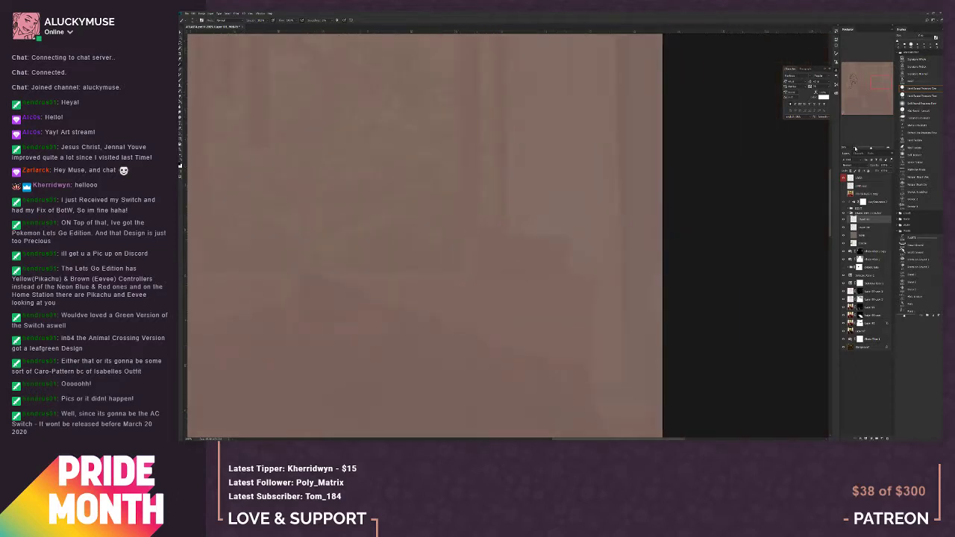
{"action": "mouse_move", "coordinate": [350, 321]}
{"action": "left_mouse_down"}
{"action": "mouse_move", "coordinate": [463, 324]}
{"action": "mouse_move", "coordinate": [506, 336]}
{"action": "mouse_move", "coordinate": [512, 355]}
{"action": "left_mouse_up"}
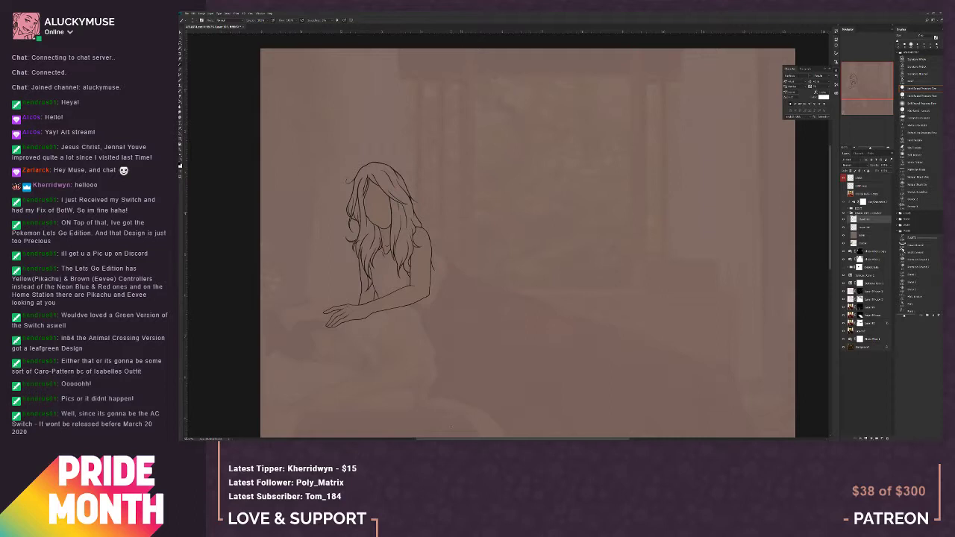
{"action": "left_click", "coordinate": [888, 148]}
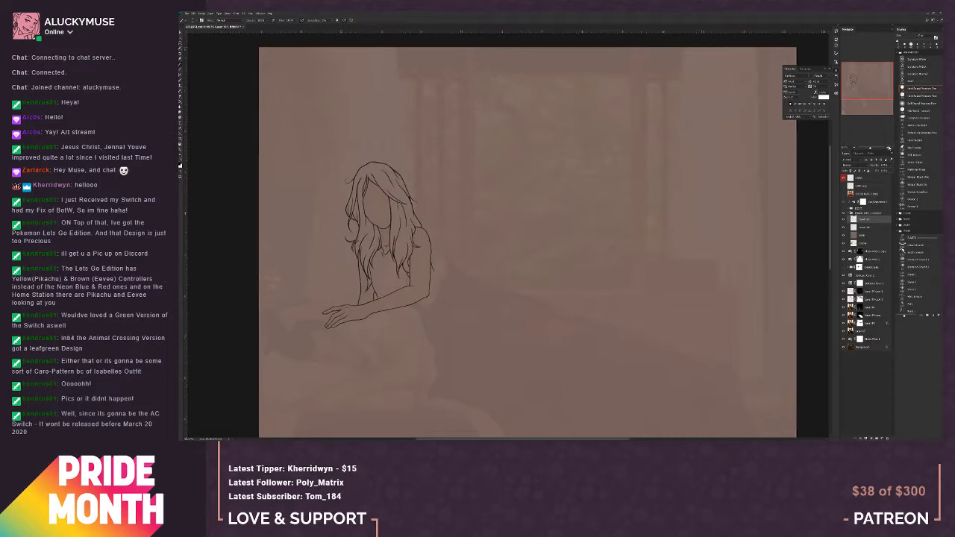
{"action": "left_click", "coordinate": [888, 148]}
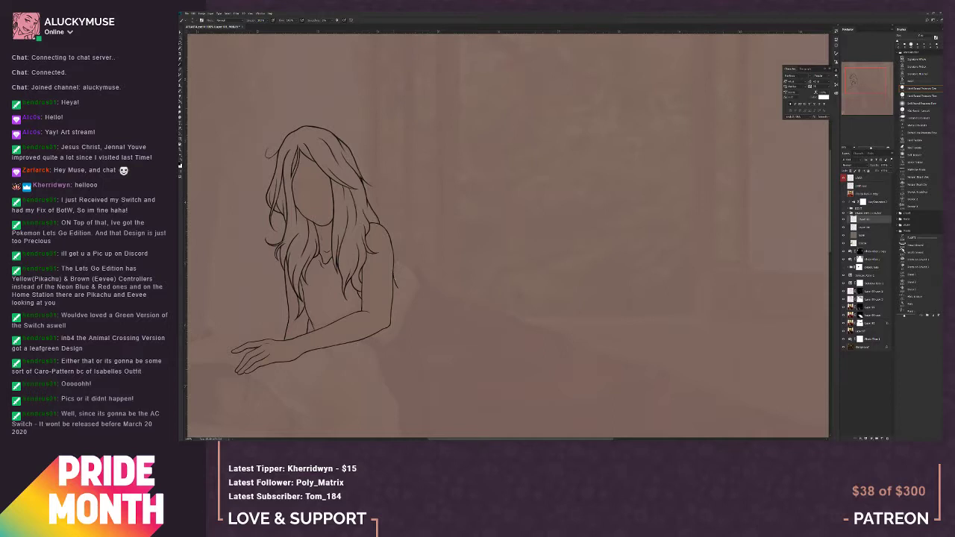
{"action": "left_click_drag", "start_coordinate": [393, 272], "coordinate": [397, 285]}
{"action": "key", "text": "ctrl+z"}
{"action": "key", "text": "ctrl+z"}
{"action": "left_click_drag", "start_coordinate": [393, 265], "coordinate": [395, 278]}
{"action": "left_click_drag", "start_coordinate": [393, 270], "coordinate": [391, 312]}
{"action": "key", "text": "ctrl+minus"}
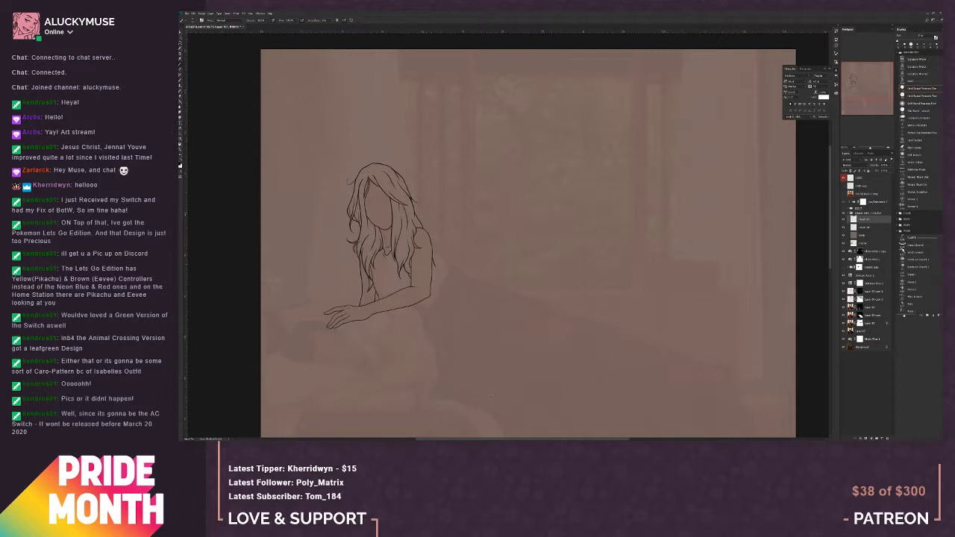
{"action": "left_click", "coordinate": [890, 147]}
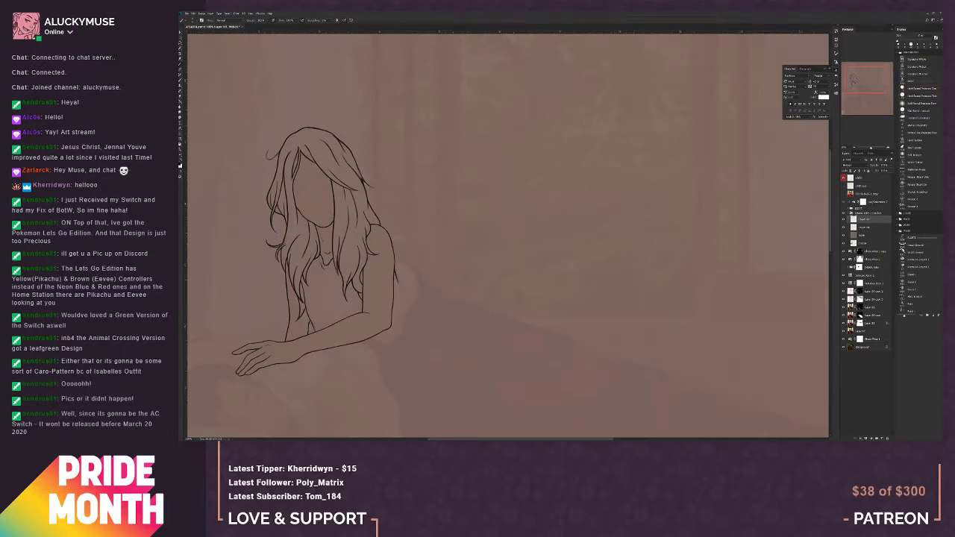
Step: Undo the last stroke and mirror the canvas to inspect the woman's line art up close
{"action": "key", "text": "ctrl+z"}
{"action": "left_click", "coordinate": [856, 148]}
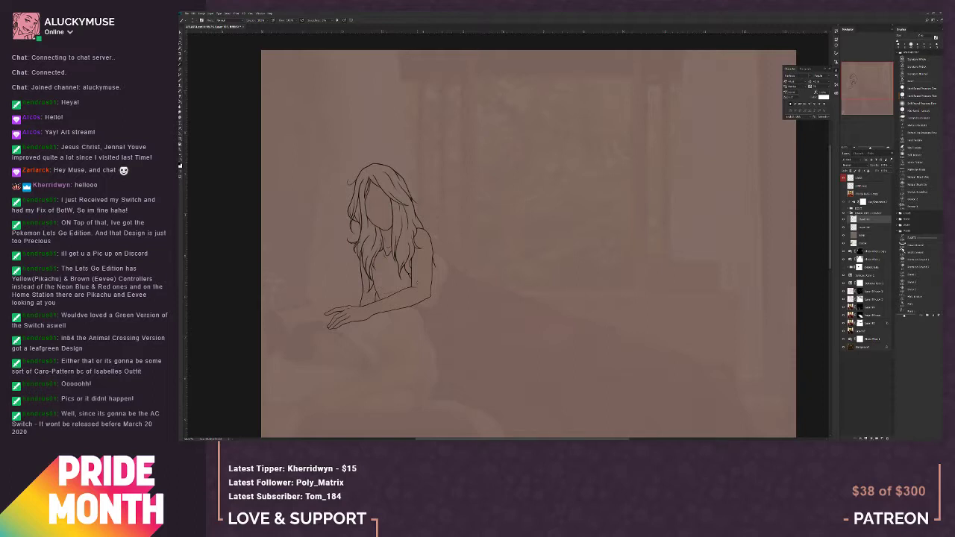
{"action": "key", "text": "b"}
{"action": "key", "text": "ctrl+shift+h"}
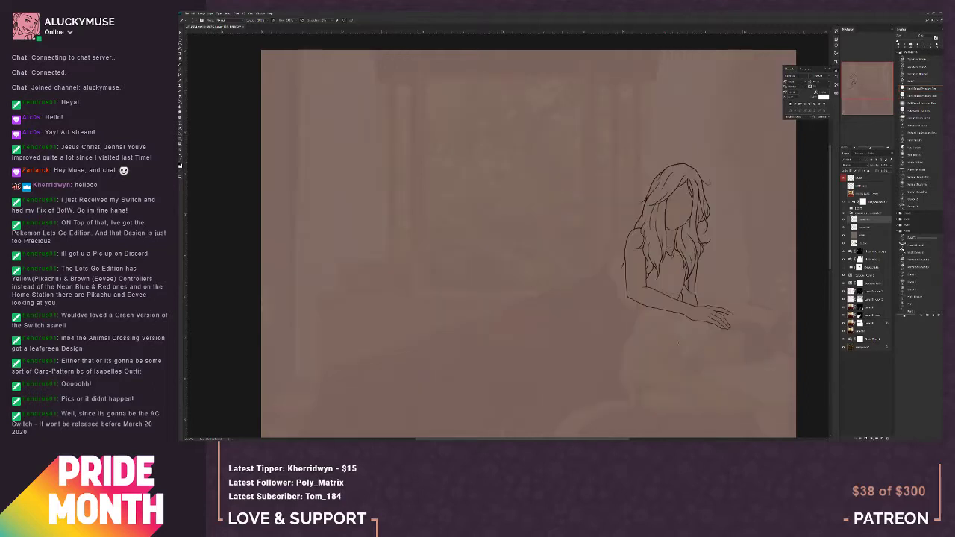
{"action": "left_click_drag", "start_coordinate": [723, 312], "coordinate": [561, 316]}
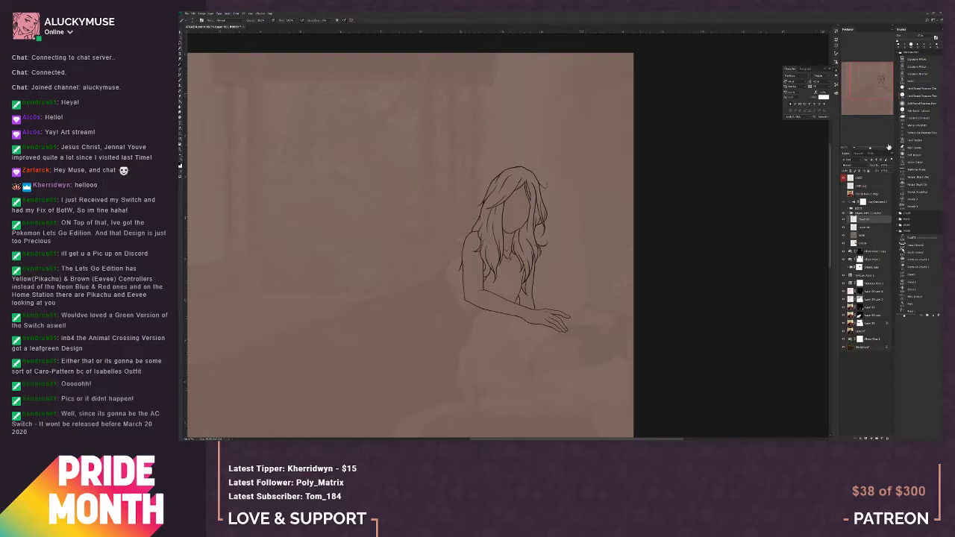
{"action": "key", "text": "ctrl+plus"}
{"action": "key", "text": "ctrl+plus"}
{"action": "left_click_drag", "start_coordinate": [601, 306], "coordinate": [581, 315]}
Step: Flip the canvas back and reduce the muted overlay's opacity until the painted face shows faintly, with the line-art layer reselected
{"action": "left_click", "coordinate": [868, 234]}
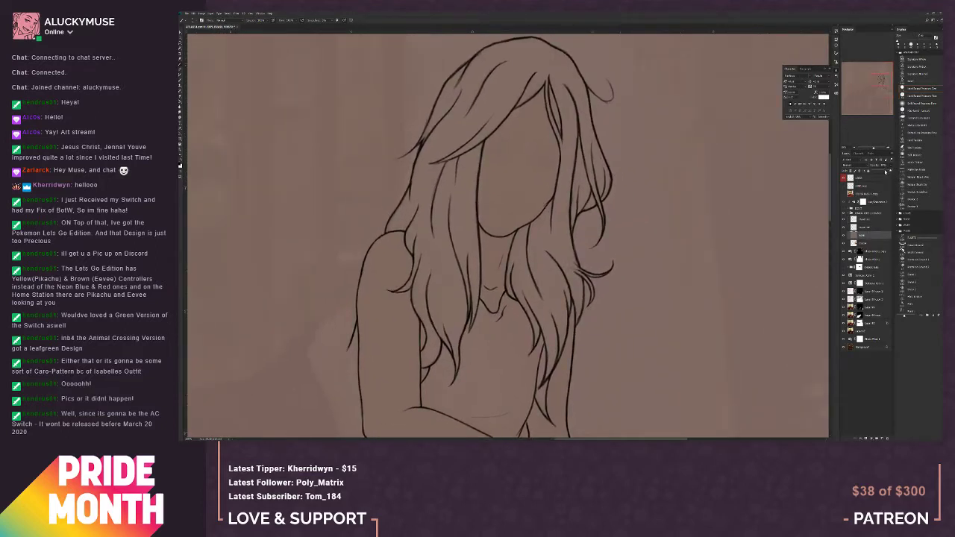
{"action": "left_click_drag", "start_coordinate": [886, 172], "coordinate": [885, 171]}
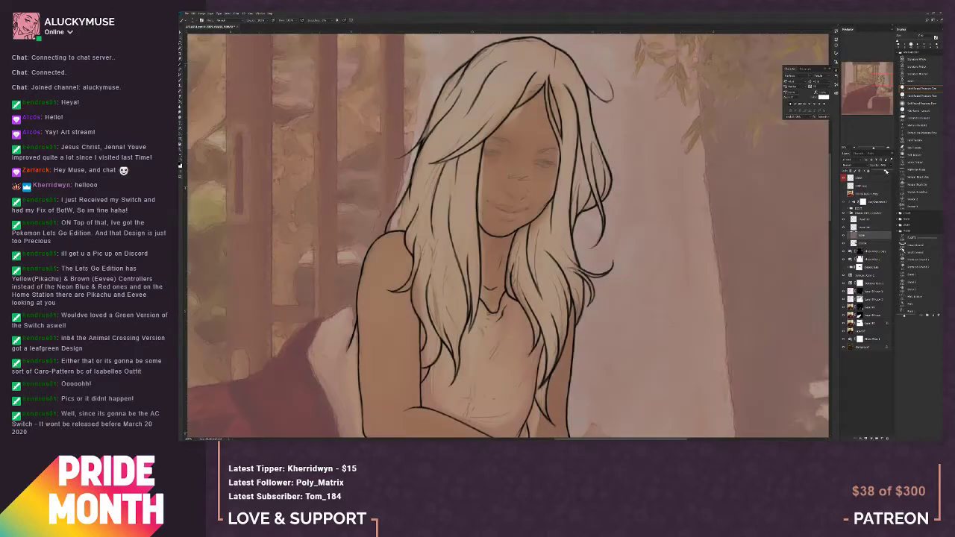
{"action": "left_click", "coordinate": [661, 307]}
{"action": "key", "text": "ctrl+shift+h"}
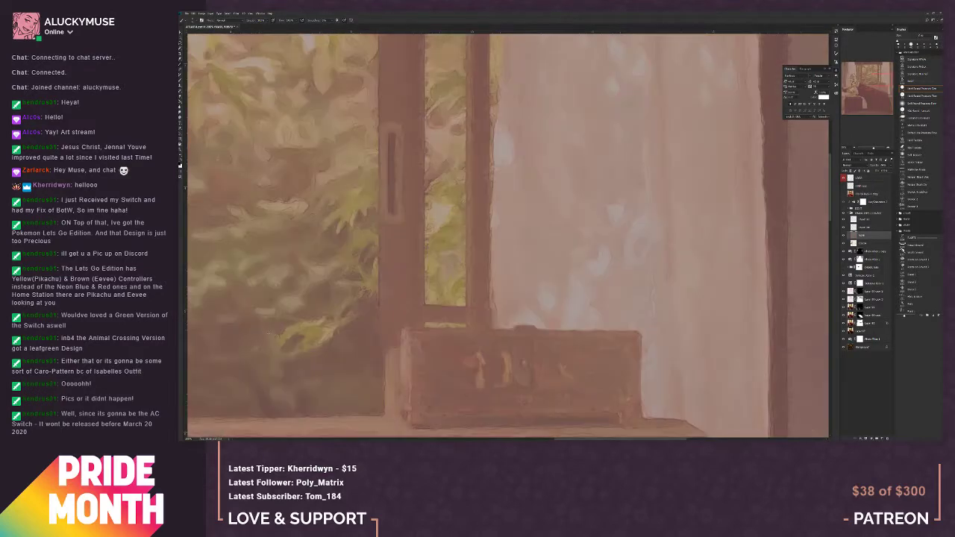
{"action": "left_click_drag", "start_coordinate": [253, 322], "coordinate": [352, 352]}
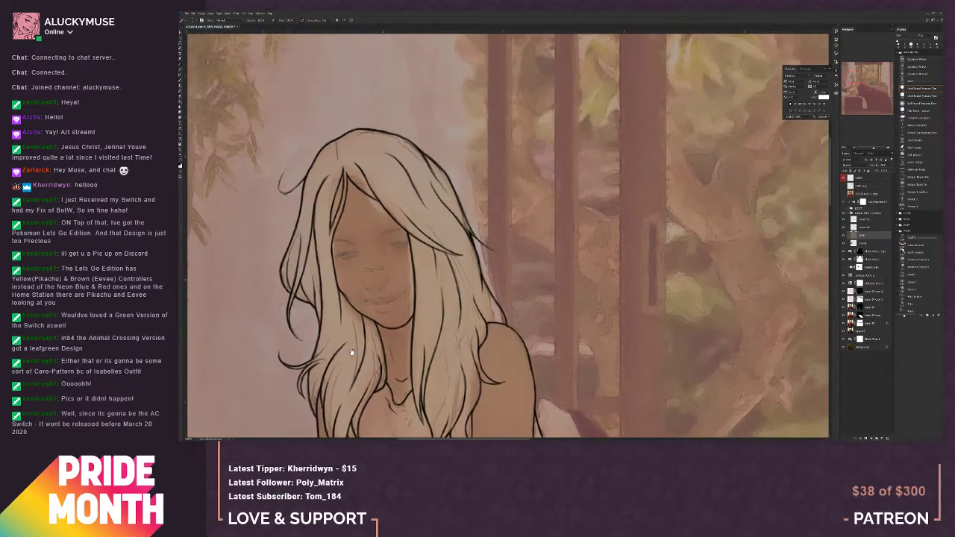
{"action": "left_click_drag", "start_coordinate": [454, 347], "coordinate": [520, 316]}
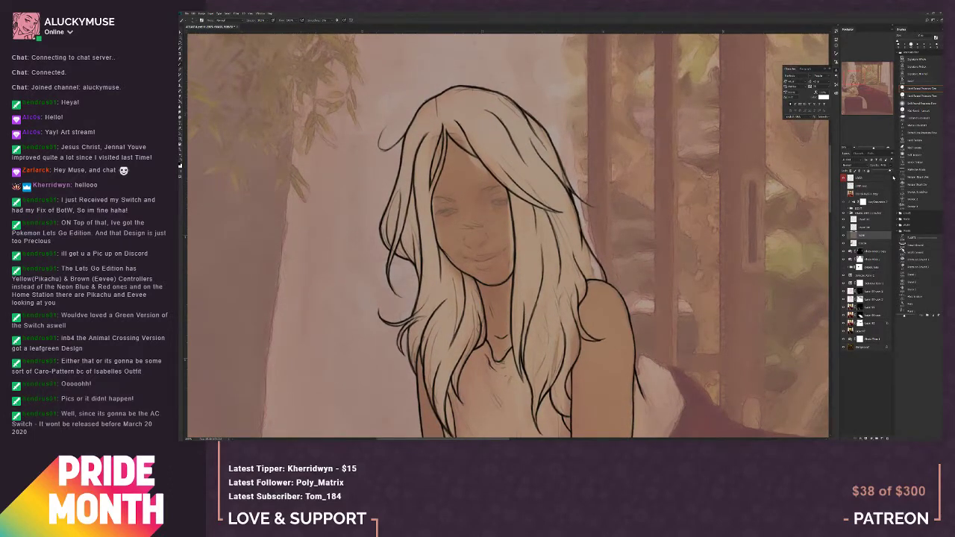
{"action": "left_click", "coordinate": [889, 170]}
{"action": "left_click_drag", "start_coordinate": [889, 170], "coordinate": [888, 172]}
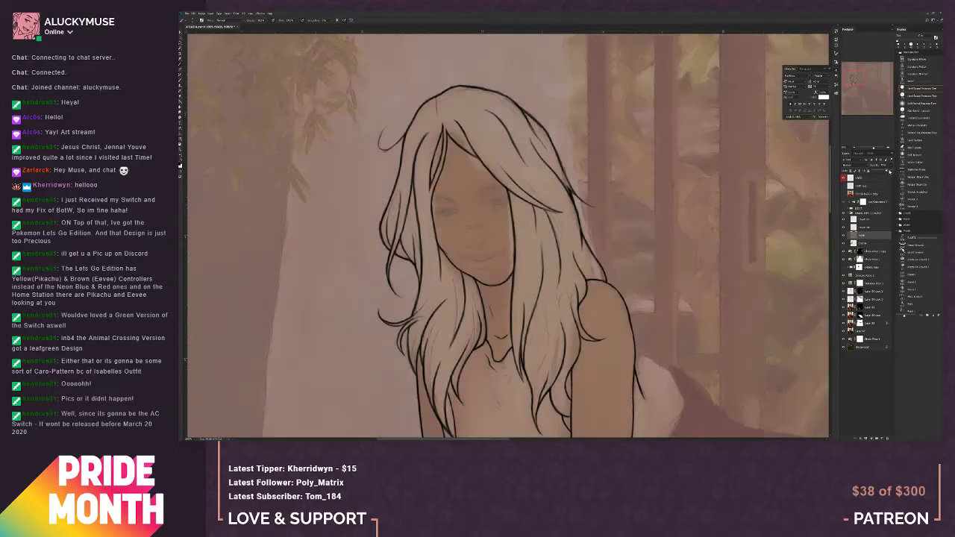
{"action": "left_click", "coordinate": [870, 221]}
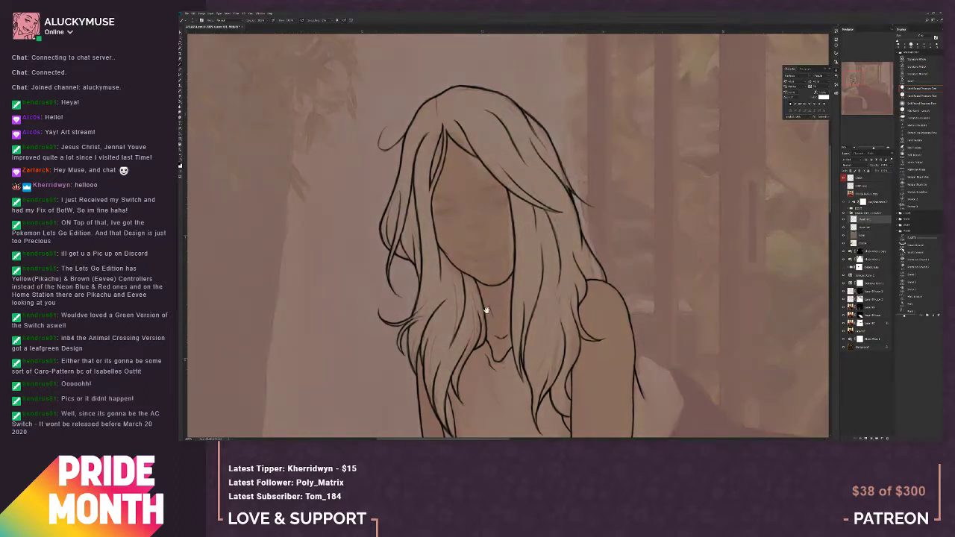
Step: Draw the woman's half-closed eyes, nose and smiling lips over the painted face, using a smaller brush for the details
{"action": "left_click_drag", "start_coordinate": [537, 241], "coordinate": [529, 277]}
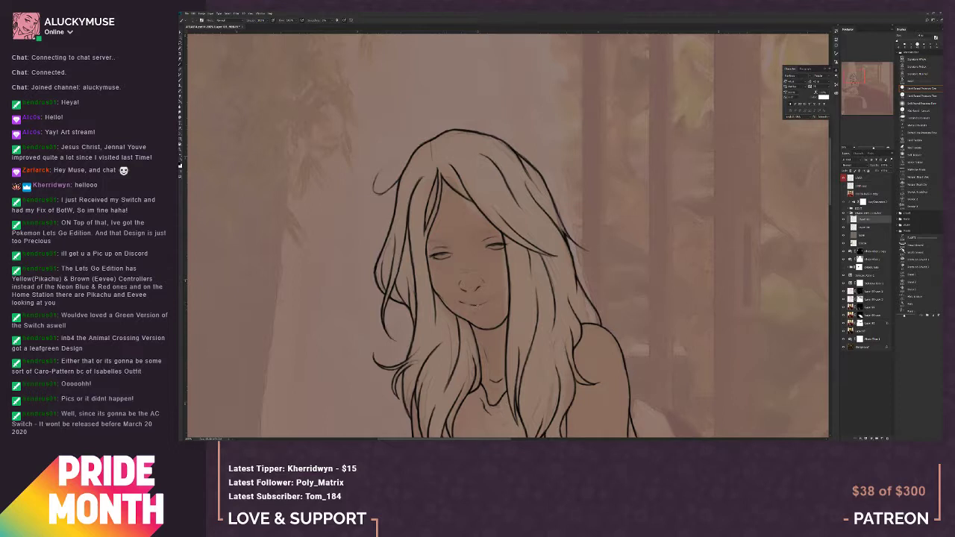
{"action": "key", "text": "["}
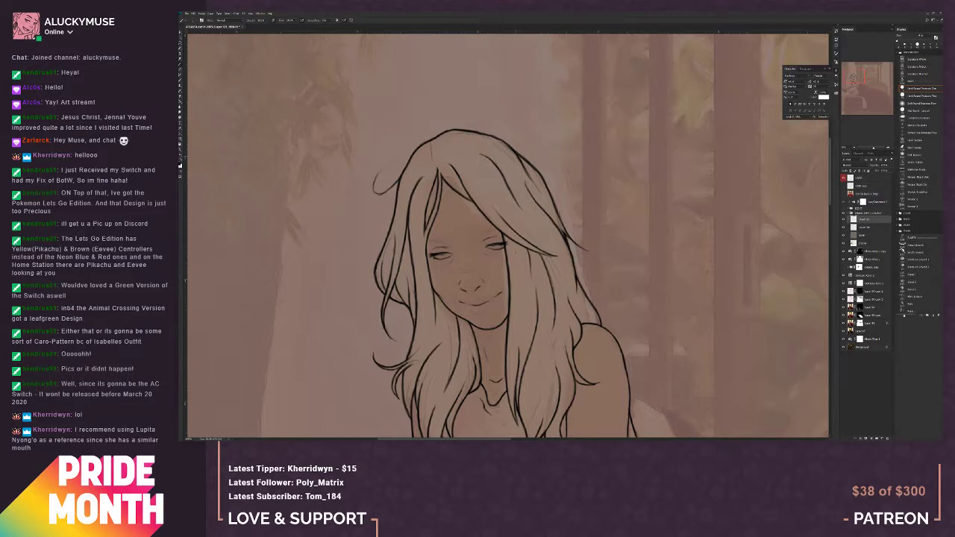
{"action": "key", "text": "l"}
{"action": "left_click", "coordinate": [180, 65]}
Step: Hide the layer with the woman's flat hair and skin colours beneath the muted overlay, and reselect the top line-art layer
{"action": "left_click", "coordinate": [867, 236]}
{"action": "left_click", "coordinate": [845, 244]}
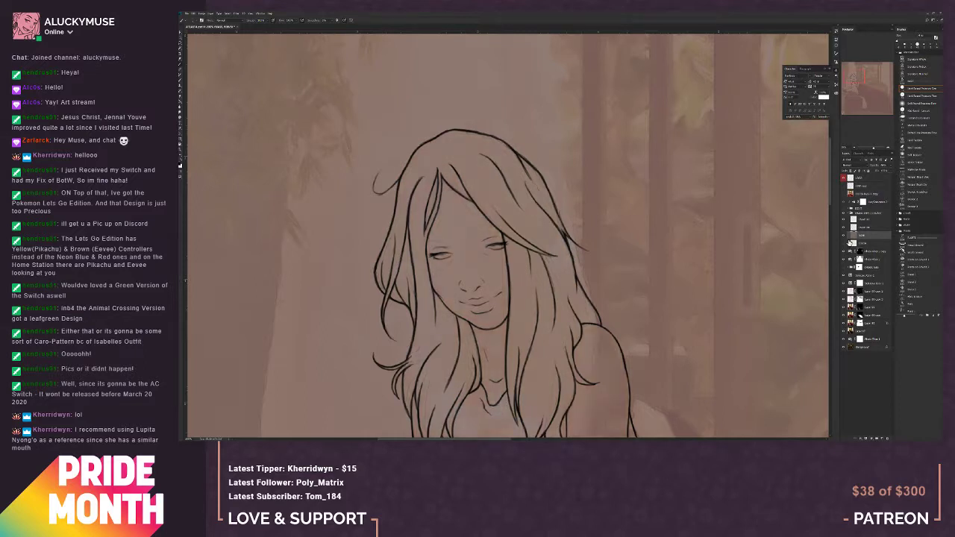
{"action": "left_click", "coordinate": [868, 220]}
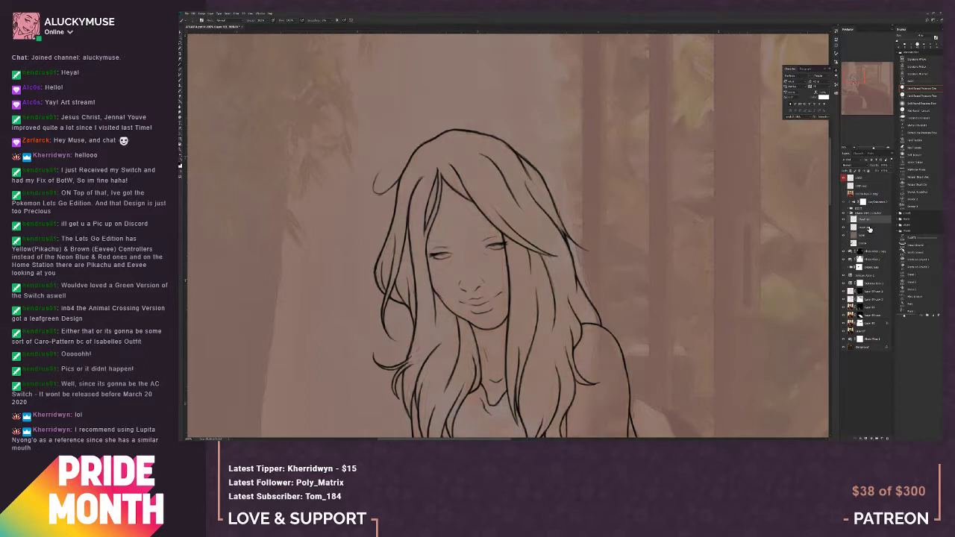
Step: Lasso the woman's eye beneath the swept fringe and slightly adjust its placement with Free Transform, applying the change
{"action": "left_click_drag", "start_coordinate": [856, 73], "coordinate": [857, 77]}
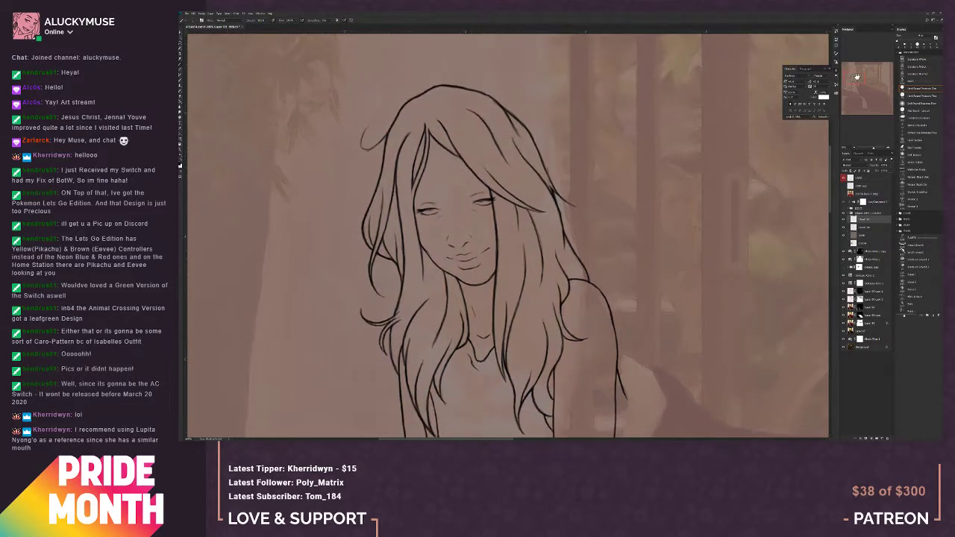
{"action": "left_click", "coordinate": [181, 44]}
{"action": "mouse_move", "coordinate": [489, 190]}
{"action": "left_mouse_down"}
{"action": "mouse_move", "coordinate": [461, 215]}
{"action": "mouse_move", "coordinate": [510, 217]}
{"action": "mouse_move", "coordinate": [488, 191]}
{"action": "left_mouse_up"}
{"action": "right_click", "coordinate": [478, 212]}
{"action": "left_click", "coordinate": [492, 257]}
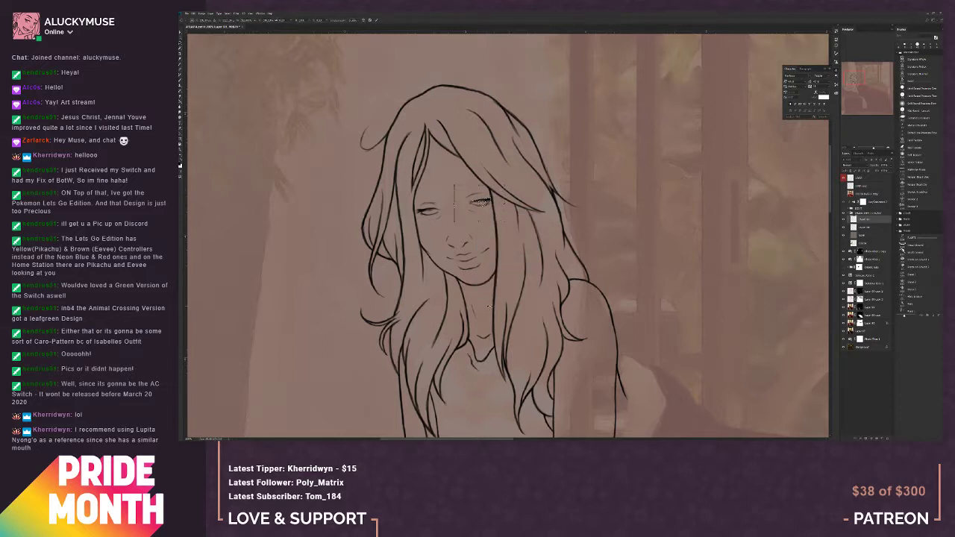
{"action": "key", "text": "Return"}
{"action": "key", "text": "Return"}
{"action": "left_click", "coordinate": [181, 44]}
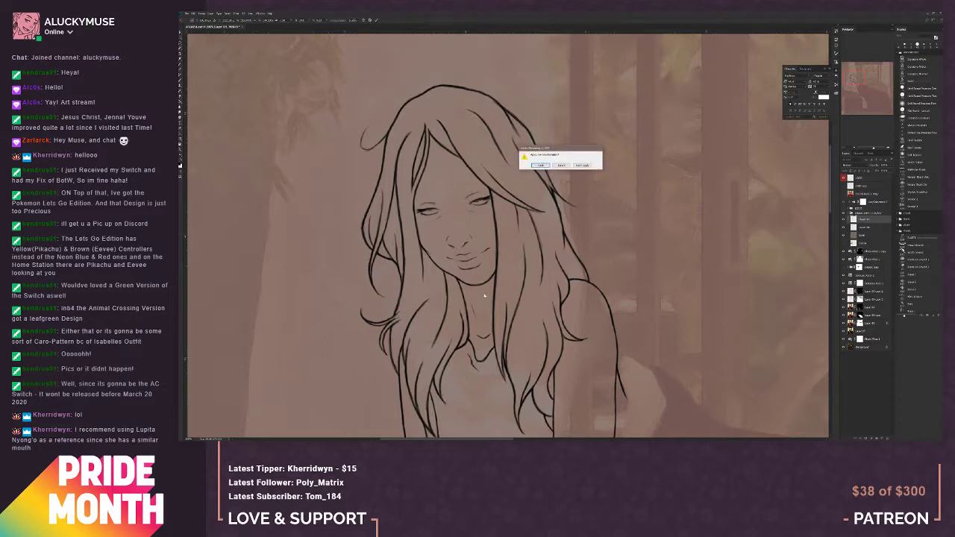
{"action": "left_click", "coordinate": [541, 165]}
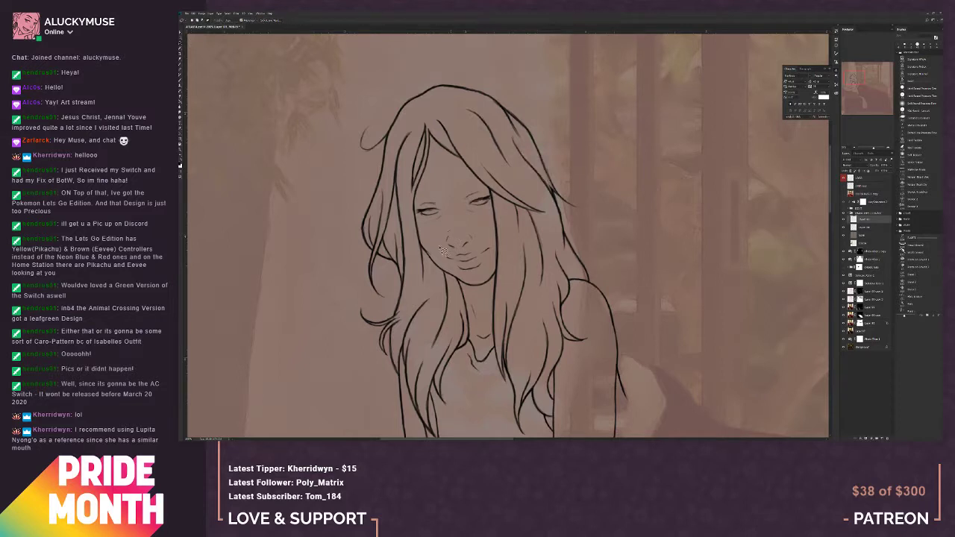
Step: Try to lasso the woman's nose and transform it, undoing each attempt that disturbs the eye's line art
{"action": "mouse_move", "coordinate": [456, 254]}
{"action": "left_mouse_down"}
{"action": "mouse_move", "coordinate": [478, 232]}
{"action": "mouse_move", "coordinate": [449, 227]}
{"action": "left_mouse_up"}
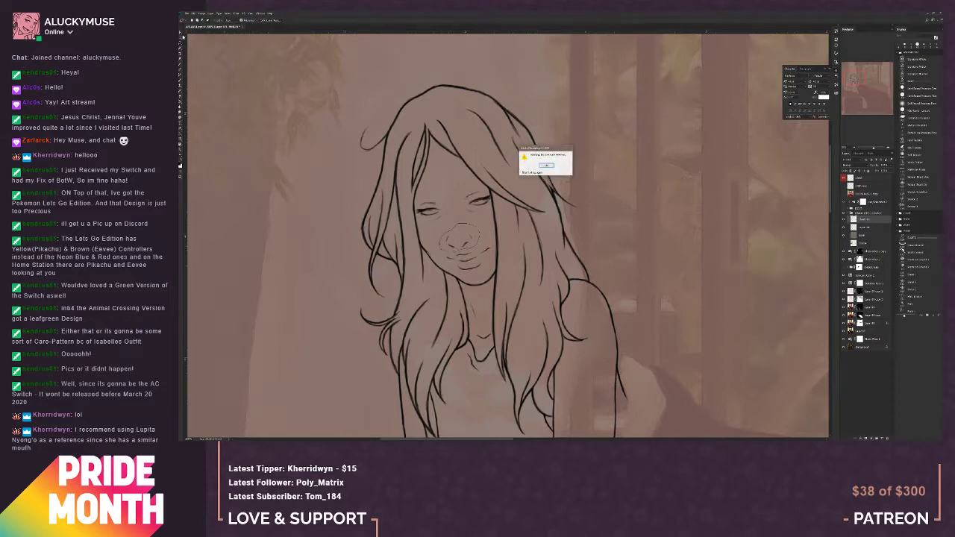
{"action": "left_click", "coordinate": [182, 35]}
{"action": "left_click", "coordinate": [547, 166]}
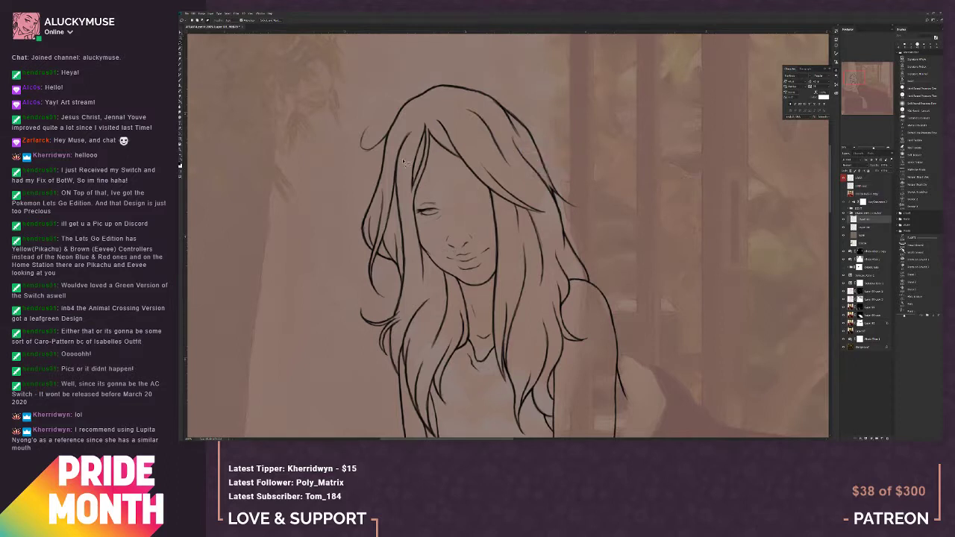
{"action": "left_click", "coordinate": [193, 14]}
{"action": "left_click", "coordinate": [197, 26]}
{"action": "mouse_move", "coordinate": [472, 235]}
{"action": "left_mouse_down"}
{"action": "mouse_move", "coordinate": [457, 259]}
{"action": "mouse_move", "coordinate": [483, 252]}
{"action": "mouse_move", "coordinate": [474, 229]}
{"action": "left_mouse_up"}
{"action": "key", "text": "ctrl+t"}
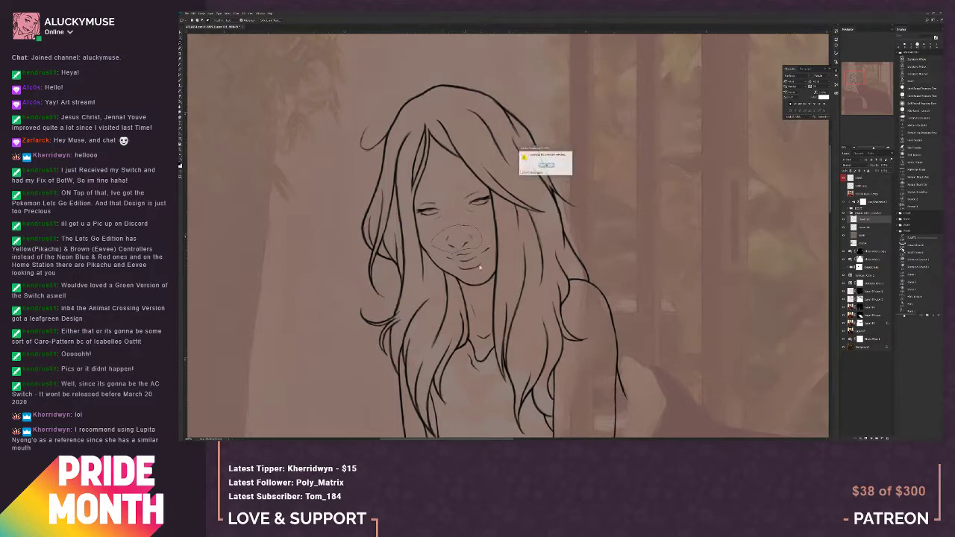
{"action": "left_click", "coordinate": [549, 168]}
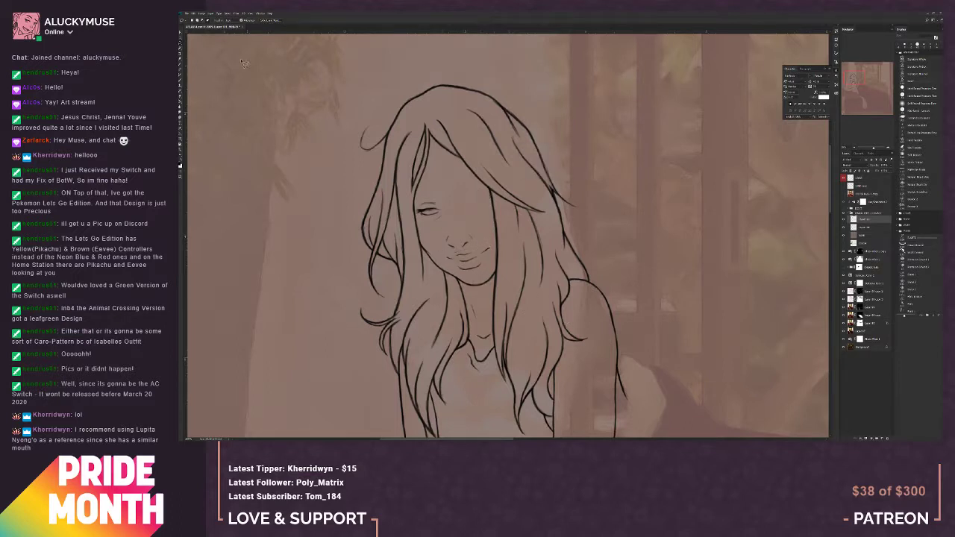
{"action": "left_click", "coordinate": [192, 13]}
{"action": "left_click", "coordinate": [198, 27]}
Step: Check which layer holds the facial features, then try again to select and reposition the nose on the top line-art layer
{"action": "left_click", "coordinate": [843, 228]}
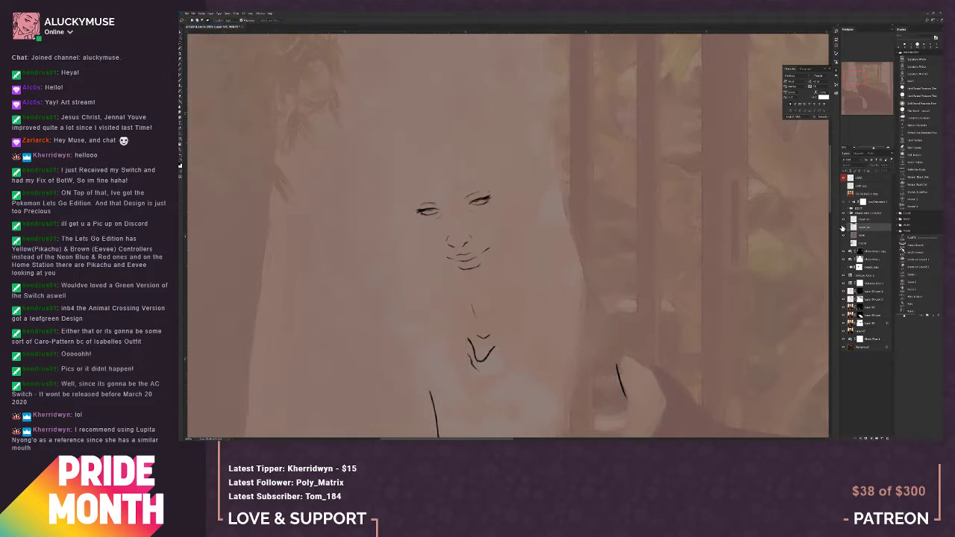
{"action": "left_click", "coordinate": [843, 227]}
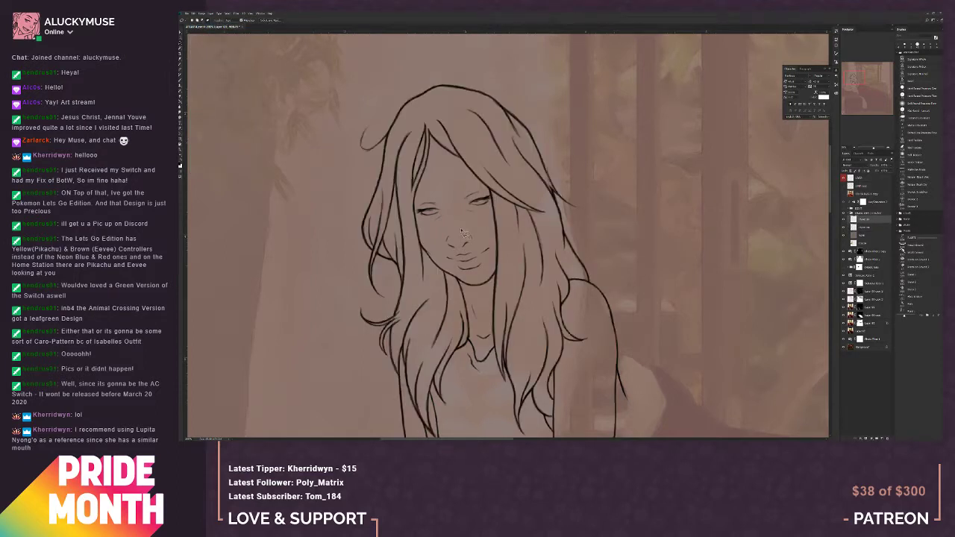
{"action": "mouse_move", "coordinate": [464, 234]}
{"action": "left_mouse_down"}
{"action": "mouse_move", "coordinate": [479, 231]}
{"action": "mouse_move", "coordinate": [450, 258]}
{"action": "mouse_move", "coordinate": [486, 240]}
{"action": "mouse_move", "coordinate": [472, 225]}
{"action": "left_mouse_up"}
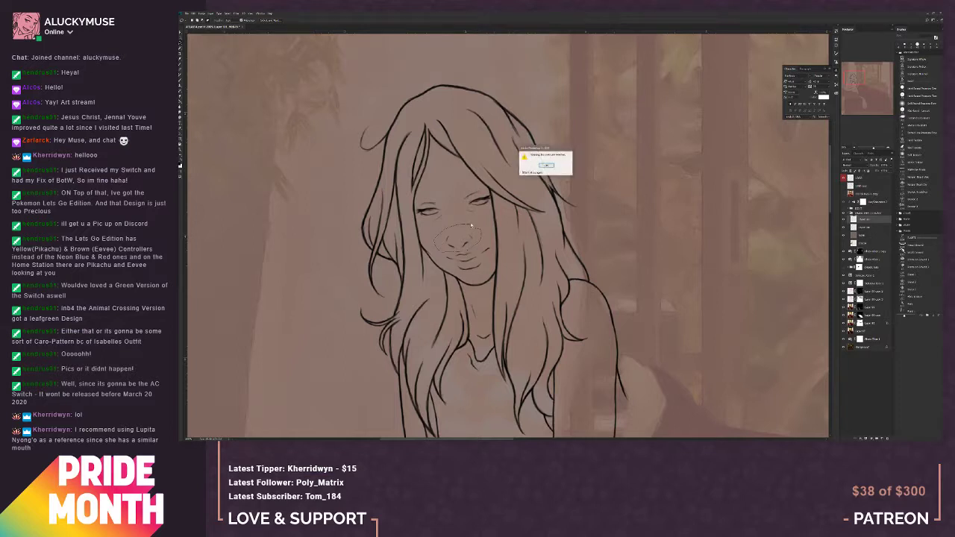
{"action": "left_click", "coordinate": [547, 164]}
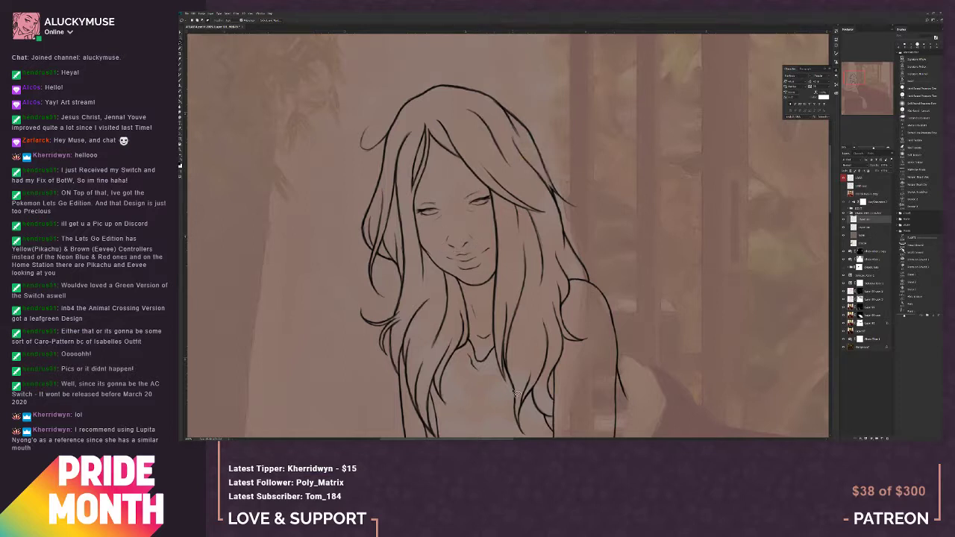
{"action": "mouse_move", "coordinate": [465, 239]}
{"action": "left_mouse_down"}
{"action": "mouse_move", "coordinate": [449, 230]}
{"action": "mouse_move", "coordinate": [448, 257]}
{"action": "mouse_move", "coordinate": [481, 248]}
{"action": "left_mouse_up"}
{"action": "key", "text": "ctrl+d"}
{"action": "key", "text": "v"}
{"action": "left_click", "coordinate": [181, 37]}
Step: Mirror the canvas and bring the woman's head and shoulders back into view
{"action": "key", "text": "ctrl+shift+h"}
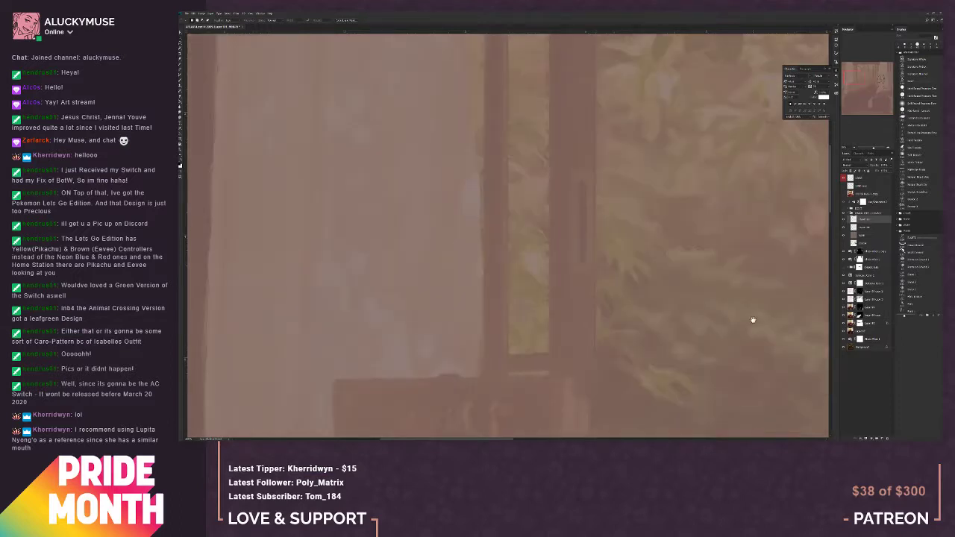
{"action": "left_click_drag", "start_coordinate": [752, 320], "coordinate": [403, 297]}
{"action": "left_click_drag", "start_coordinate": [725, 307], "coordinate": [431, 320]}
{"action": "left_click_drag", "start_coordinate": [723, 337], "coordinate": [499, 323]}
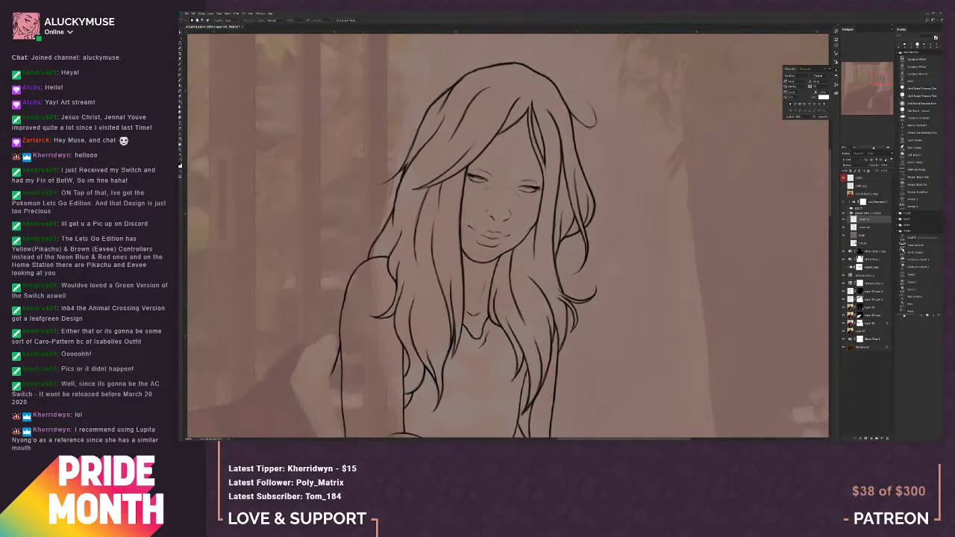
Step: Lasso the eye beside the swept fringe at a wider view and nudge it with Free Transform, applying the change
{"action": "left_click", "coordinate": [180, 42]}
{"action": "left_click", "coordinate": [853, 148]}
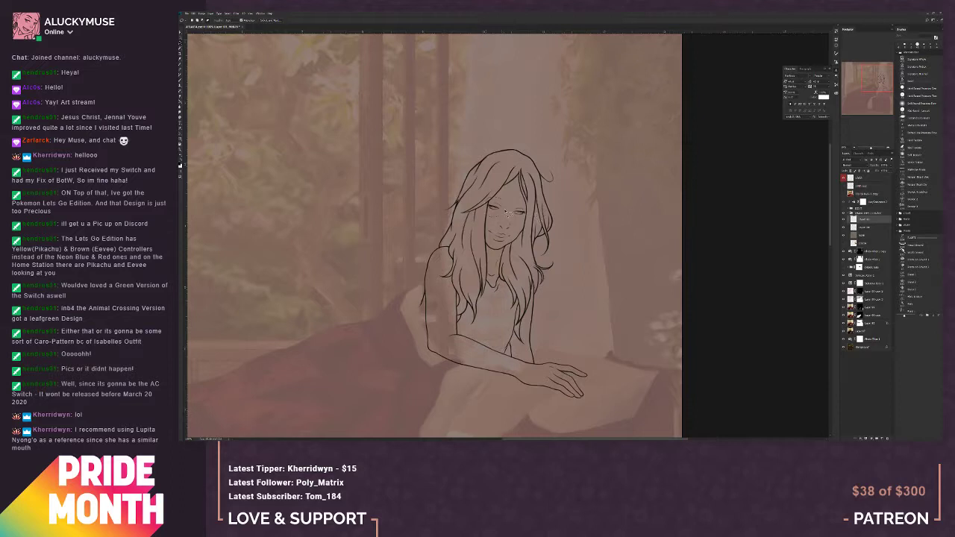
{"action": "key", "text": "v"}
{"action": "left_click", "coordinate": [182, 35]}
{"action": "right_click", "coordinate": [496, 208]}
{"action": "left_click", "coordinate": [522, 262]}
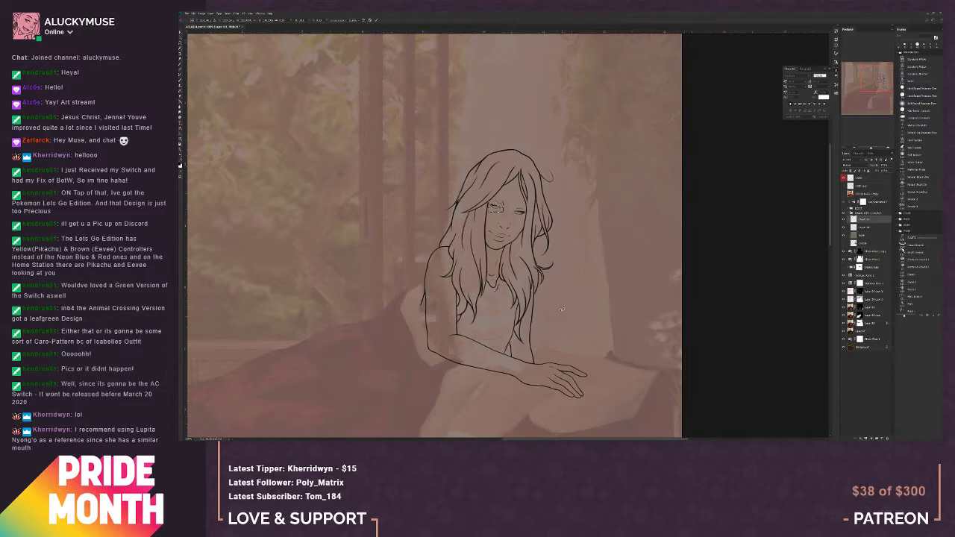
{"action": "left_click_drag", "start_coordinate": [562, 309], "coordinate": [558, 309]}
{"action": "left_click_drag", "start_coordinate": [505, 216], "coordinate": [503, 216]}
{"action": "left_click", "coordinate": [180, 39]}
{"action": "left_click", "coordinate": [541, 166]}
Step: Toggle the facial-feature and flat-colour layers to compare the face, leaving the features shown and the flat colours hidden
{"action": "left_click", "coordinate": [844, 219]}
{"action": "left_click", "coordinate": [844, 244]}
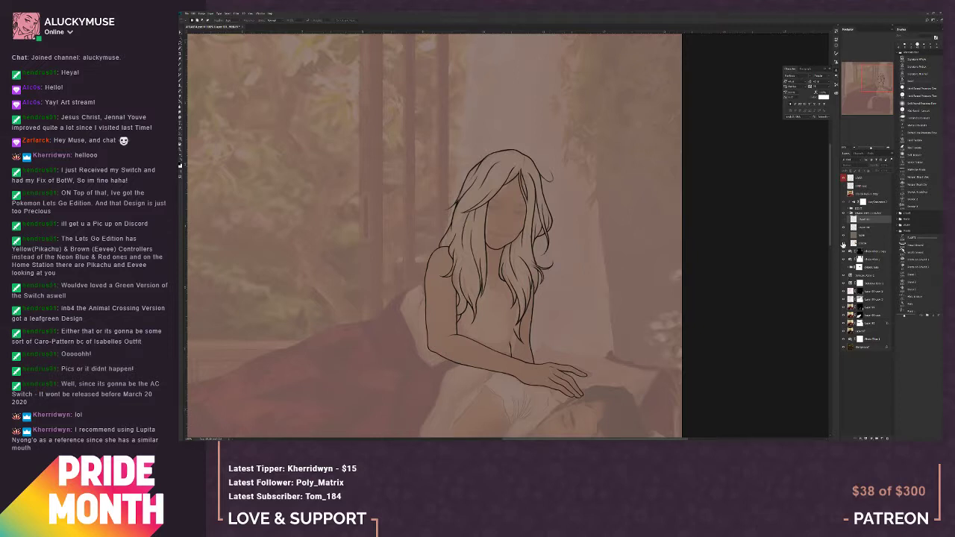
{"action": "left_click", "coordinate": [844, 244]}
{"action": "left_click", "coordinate": [844, 221]}
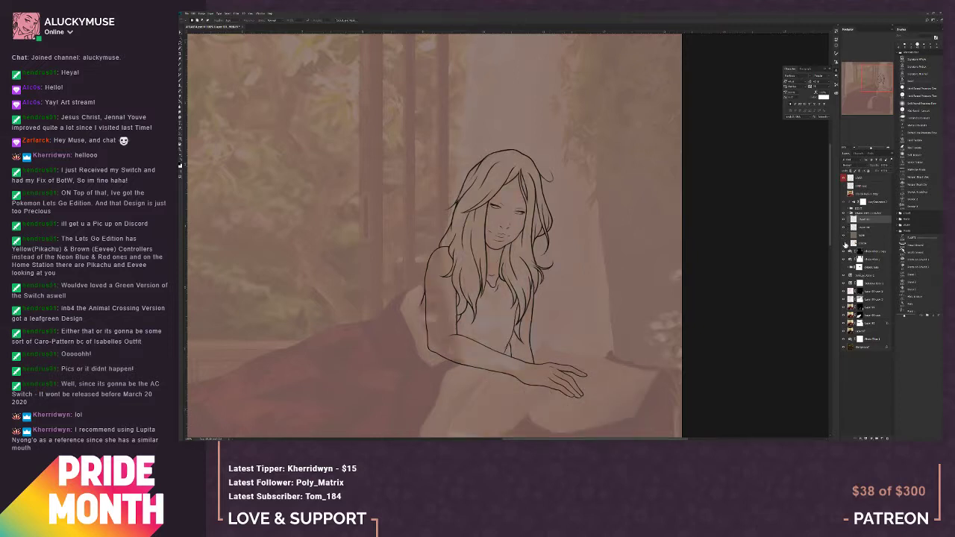
{"action": "left_click", "coordinate": [844, 244]}
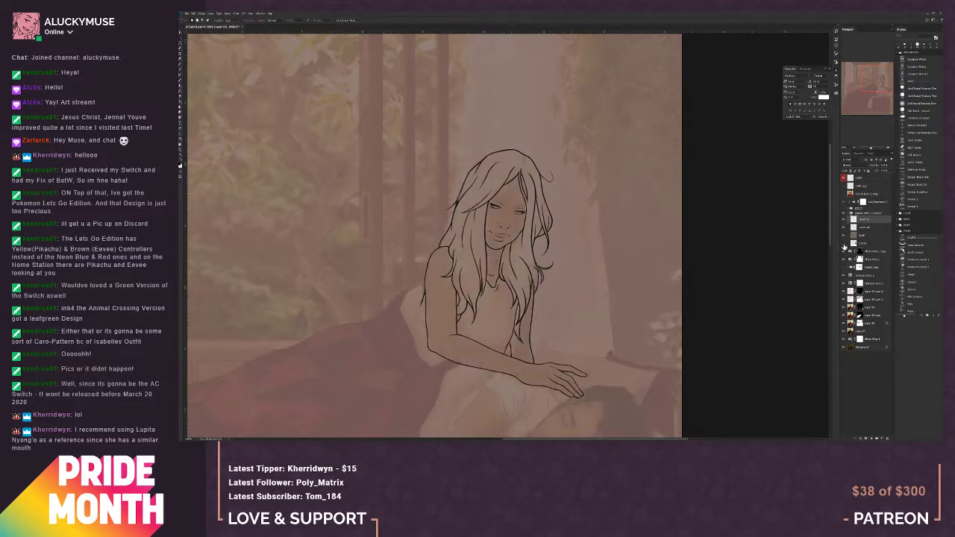
{"action": "left_click", "coordinate": [844, 244]}
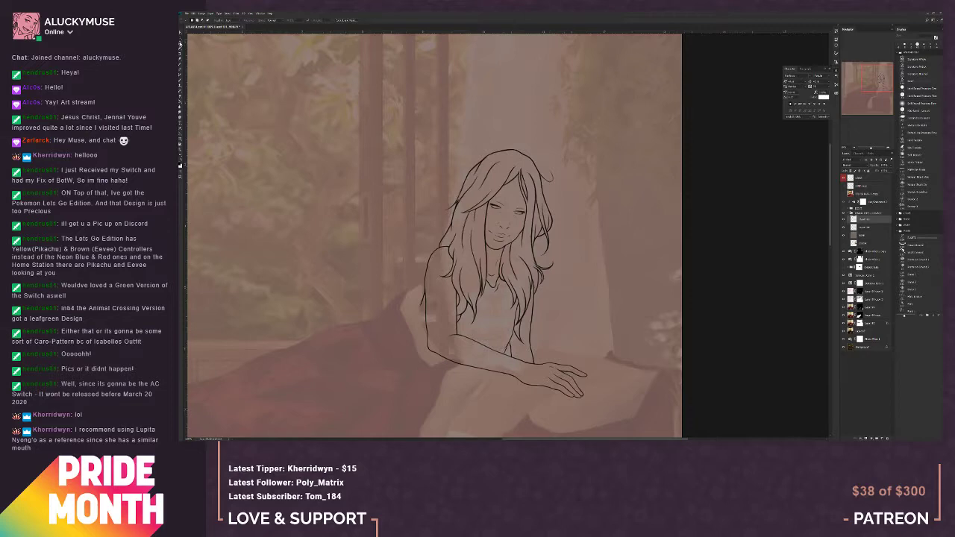
Step: Show the flat-colour layer, lasso the eye beneath the swept fringe and rotate it slightly with Free Transform
{"action": "left_click_drag", "start_coordinate": [883, 145], "coordinate": [888, 151]}
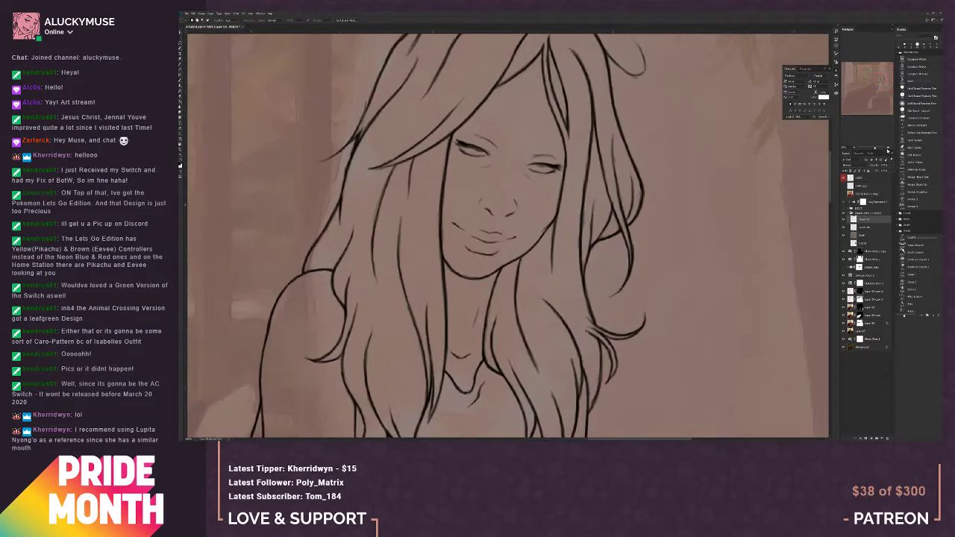
{"action": "scroll", "coordinate": [619, 298], "scroll_direction": "up", "scroll_amount": 2}
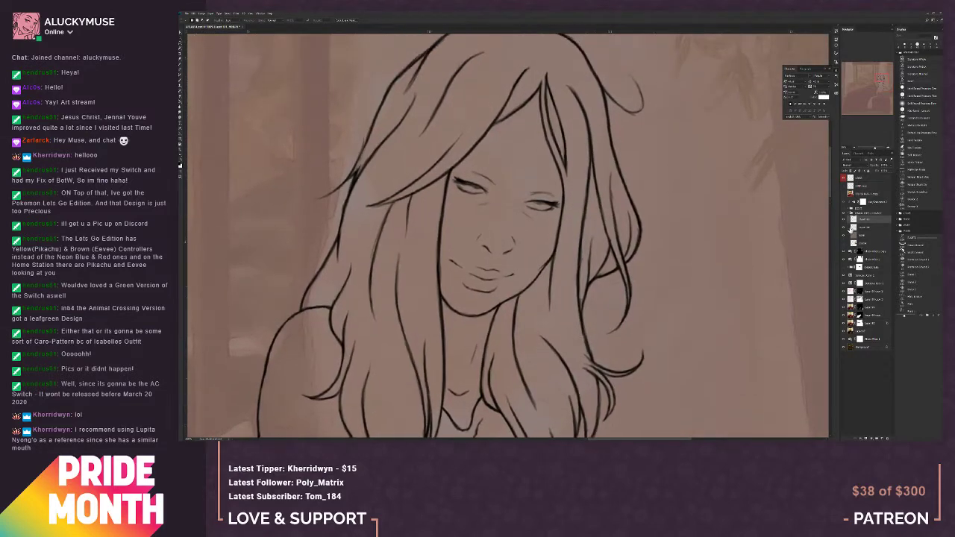
{"action": "left_click", "coordinate": [846, 246]}
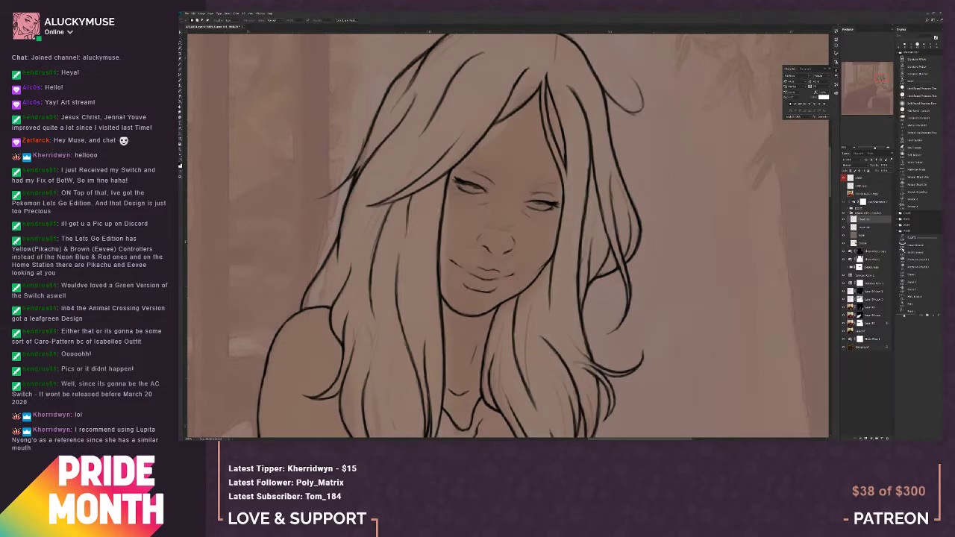
{"action": "key", "text": "l"}
{"action": "mouse_move", "coordinate": [462, 163]}
{"action": "left_mouse_down"}
{"action": "mouse_move", "coordinate": [495, 215]}
{"action": "mouse_move", "coordinate": [499, 166]}
{"action": "left_mouse_up"}
{"action": "right_click", "coordinate": [475, 212]}
{"action": "left_click", "coordinate": [506, 260]}
{"action": "mouse_move", "coordinate": [523, 235]}
{"action": "left_mouse_down"}
{"action": "mouse_move", "coordinate": [535, 225]}
{"action": "mouse_move", "coordinate": [527, 228]}
{"action": "left_mouse_up"}
{"action": "left_click_drag", "start_coordinate": [489, 193], "coordinate": [470, 190]}
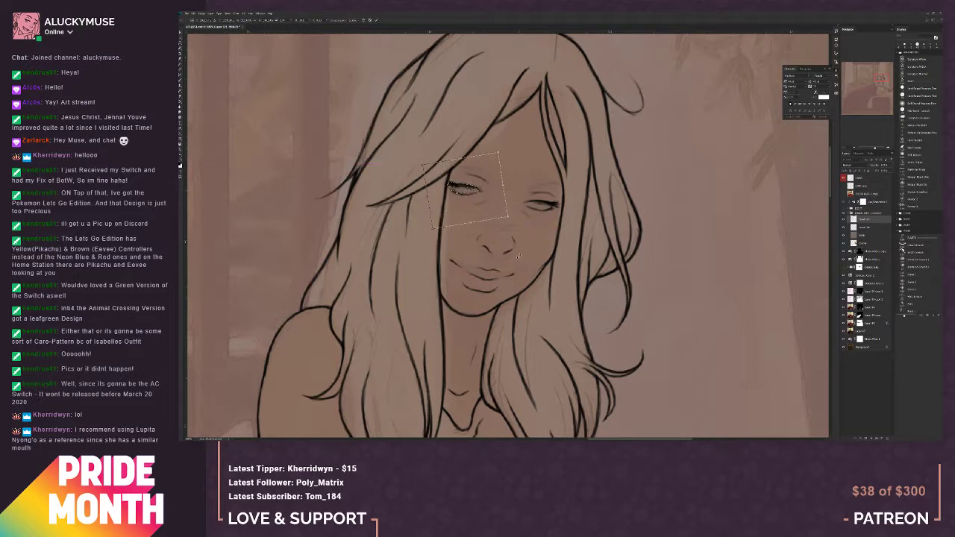
{"action": "key", "text": "m"}
{"action": "left_click", "coordinate": [540, 165]}
Step: Compare the whole figure with and without the flat hair and skin colours, leaving that layer hidden
{"action": "key", "text": "ctrl+minus"}
{"action": "key", "text": "ctrl+minus"}
{"action": "key", "text": "ctrl+minus"}
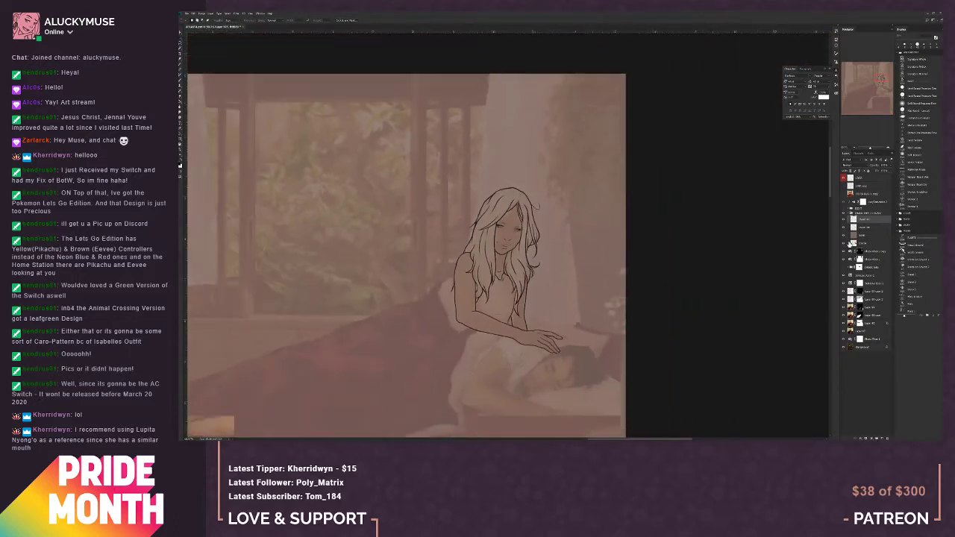
{"action": "left_click", "coordinate": [844, 244]}
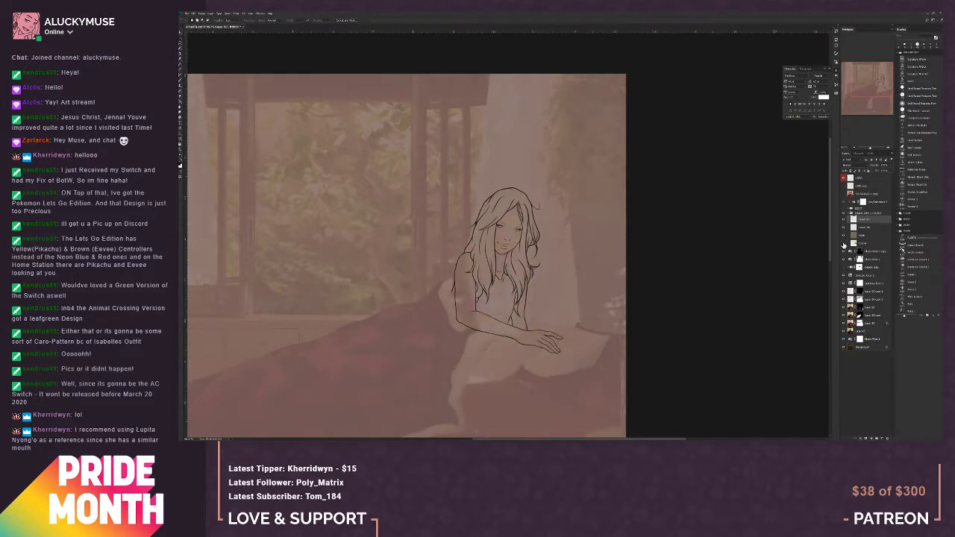
{"action": "left_click", "coordinate": [844, 244]}
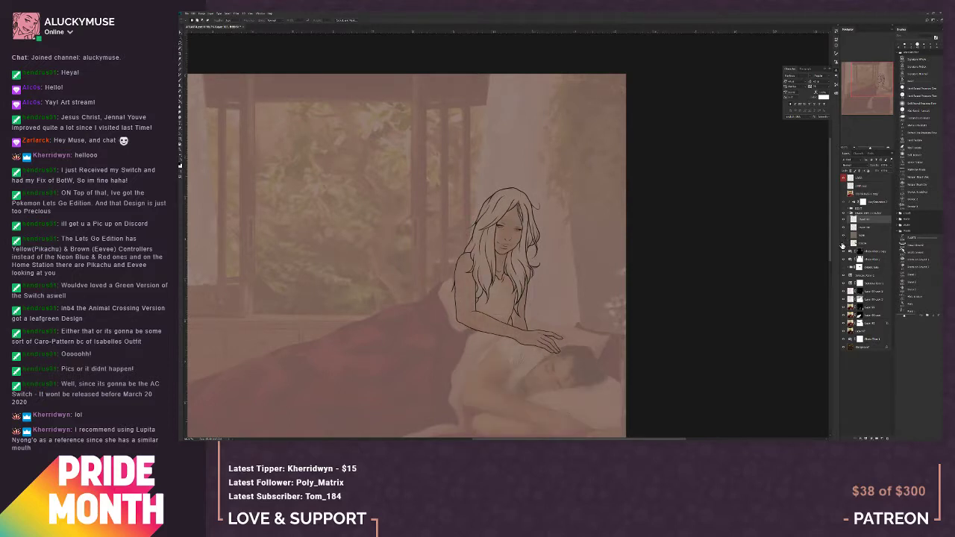
{"action": "left_click", "coordinate": [844, 244]}
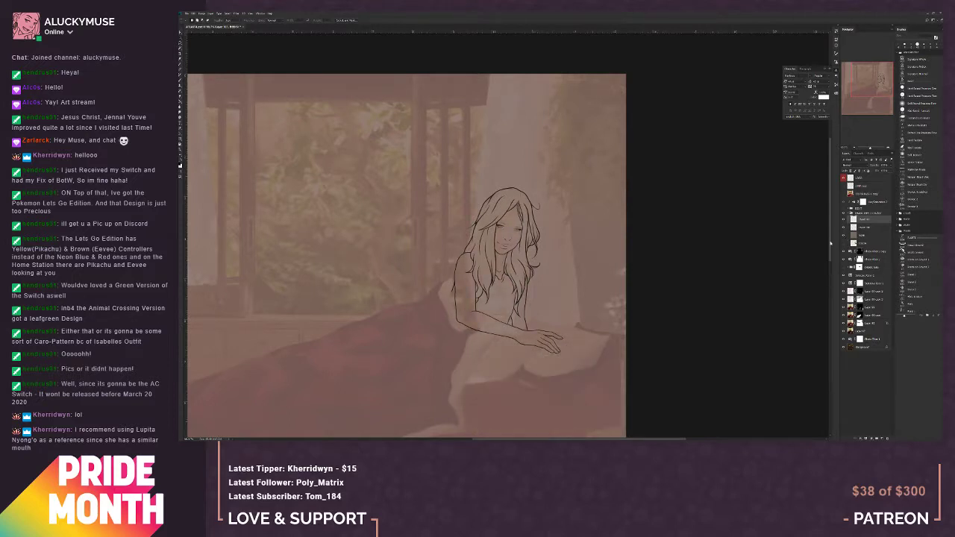
Step: Lasso parts of the woman's facial line art and refine them with two further Free Transform adjustments
{"action": "left_click", "coordinate": [181, 42]}
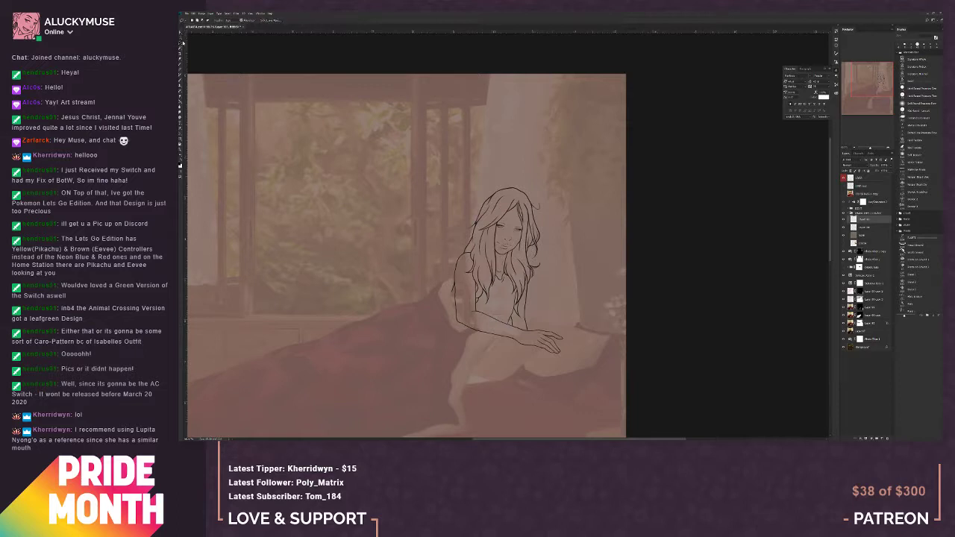
{"action": "right_click", "coordinate": [508, 235]}
{"action": "left_click", "coordinate": [533, 281]}
{"action": "left_click", "coordinate": [180, 42]}
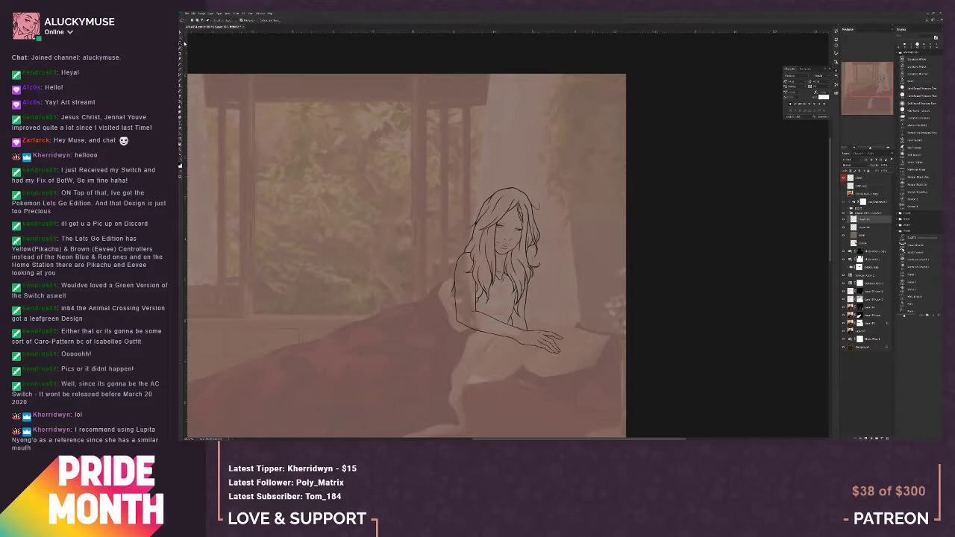
{"action": "right_click", "coordinate": [503, 228]}
{"action": "left_click", "coordinate": [526, 278]}
{"action": "left_click", "coordinate": [181, 38]}
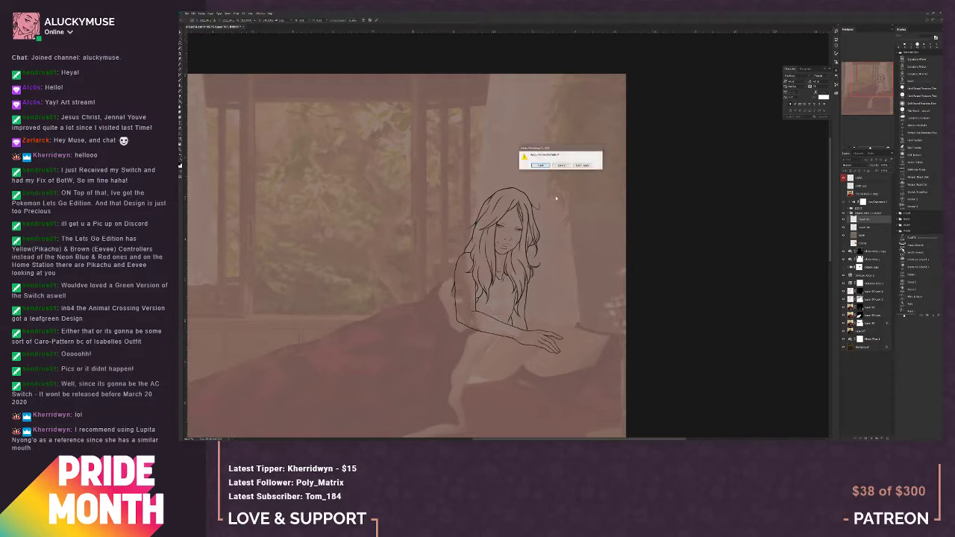
{"action": "left_click", "coordinate": [545, 163]}
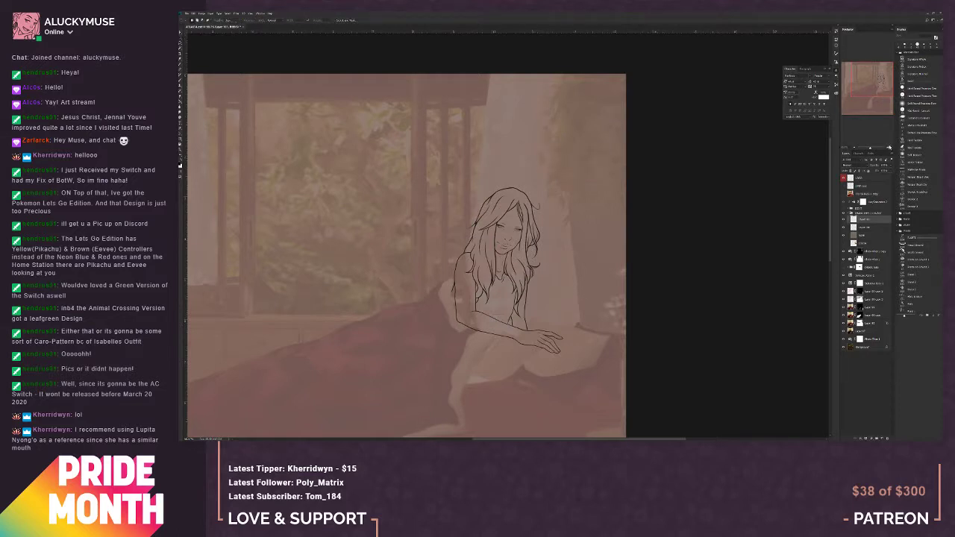
Step: Draw the woman's thin eyebrows above her half-closed eyes with the brush and check the whole figure
{"action": "left_click", "coordinate": [888, 148]}
{"action": "left_click", "coordinate": [888, 148]}
{"action": "left_click", "coordinate": [887, 148]}
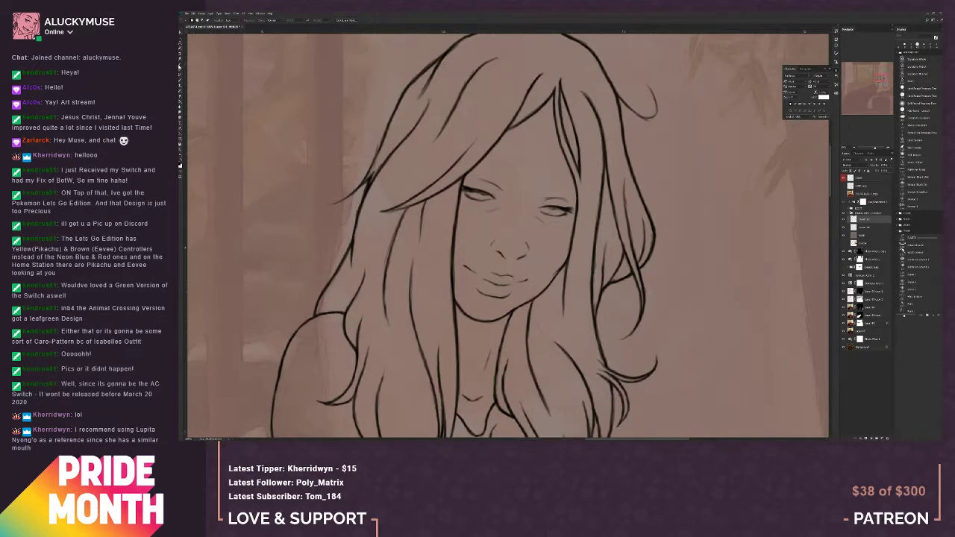
{"action": "left_click", "coordinate": [181, 65]}
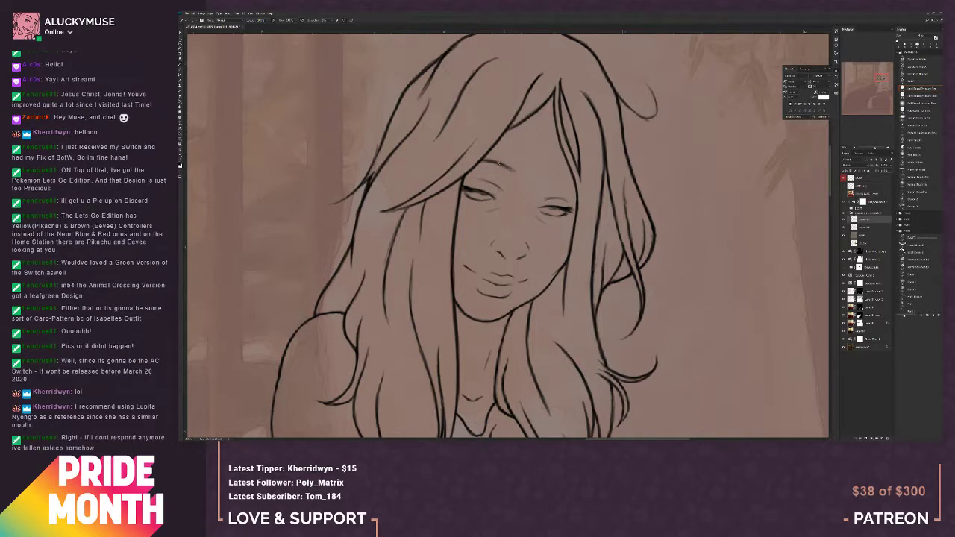
{"action": "scroll", "coordinate": [514, 165], "scroll_direction": "down", "scroll_amount": 5}
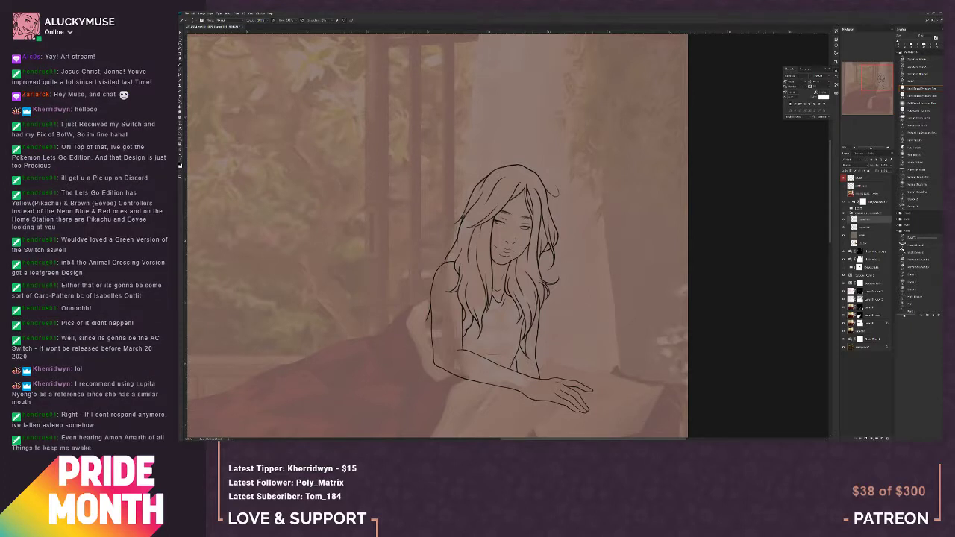
Step: Flip the canvas horizontally and check the woman's line art in the mirrored view
{"action": "left_click", "coordinate": [181, 46]}
{"action": "left_click", "coordinate": [184, 33]}
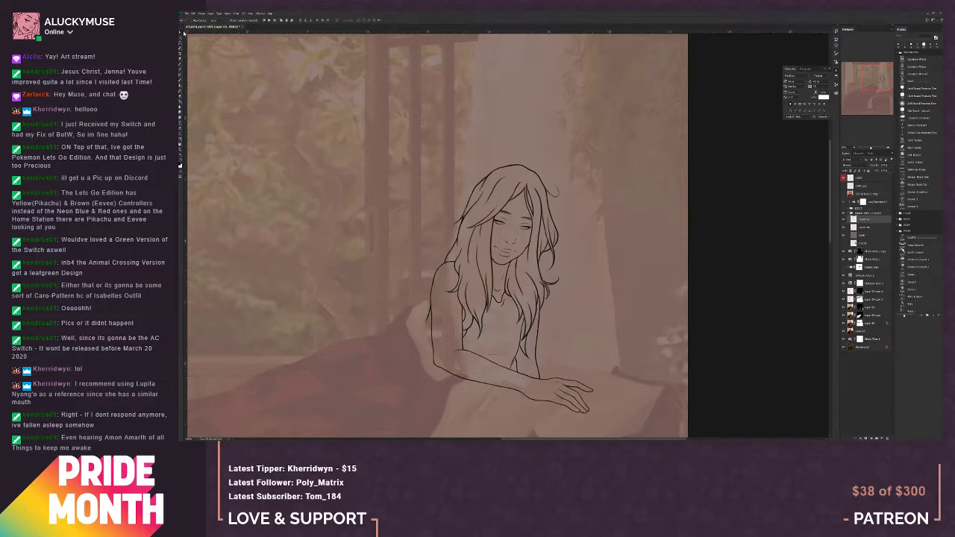
{"action": "left_click", "coordinate": [181, 42]}
{"action": "key", "text": "ctrl+shift+h"}
{"action": "key", "text": "ctrl+shift+h"}
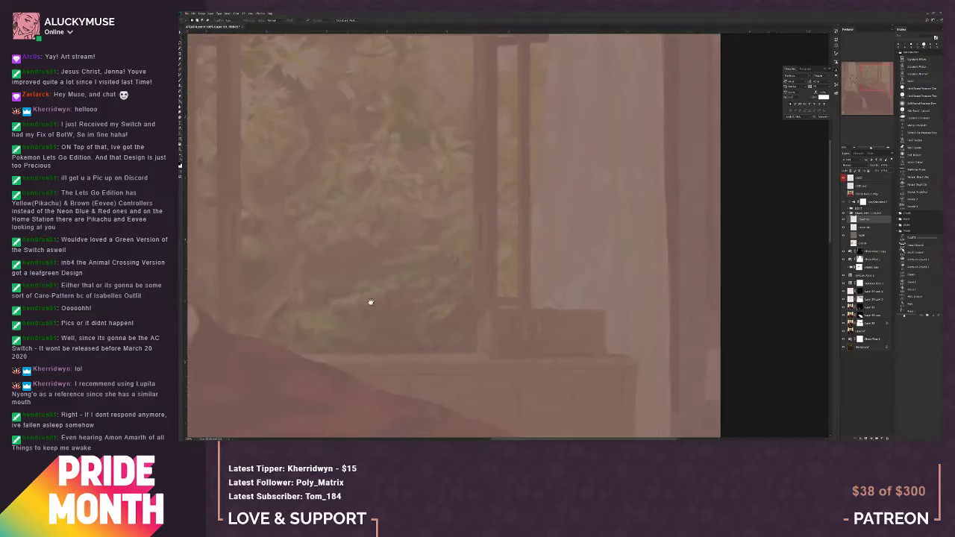
{"action": "left_click_drag", "start_coordinate": [374, 305], "coordinate": [380, 284]}
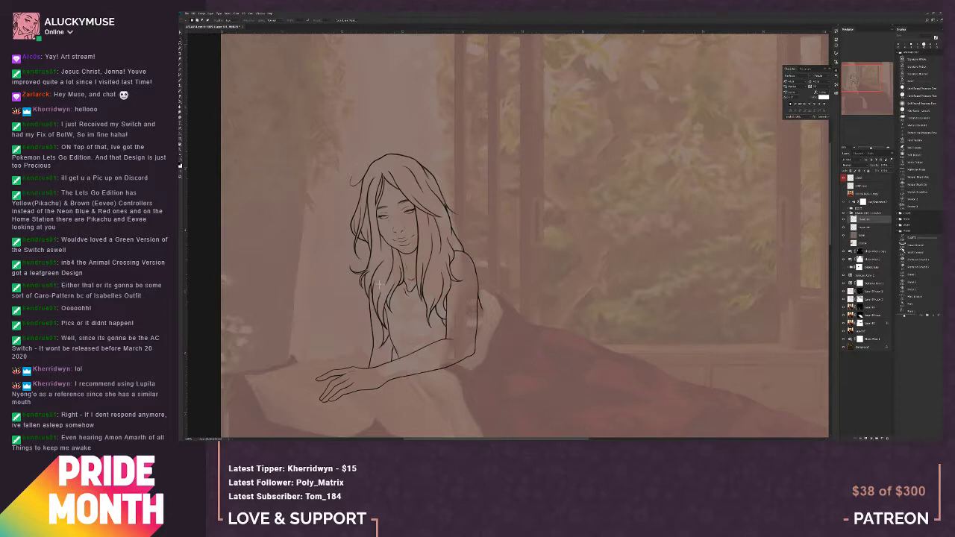
Step: Touch up the line of the woman's half-closed eye farther from the swept fringe with the brush
{"action": "left_click", "coordinate": [180, 67]}
{"action": "key", "text": "ctrl+plus"}
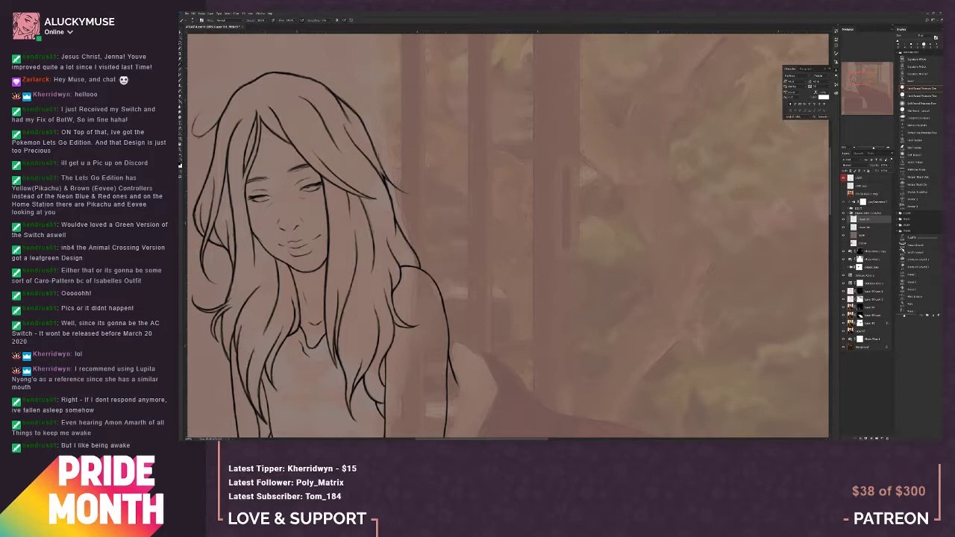
{"action": "left_click_drag", "start_coordinate": [255, 198], "coordinate": [264, 197]}
{"action": "key", "text": "ctrl+minus"}
{"action": "key", "text": "ctrl+minus"}
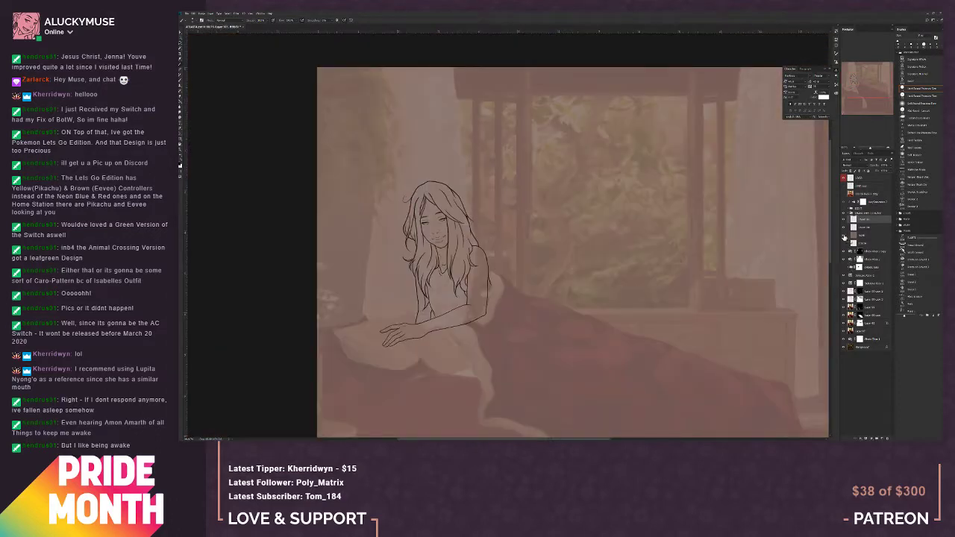
Step: Compare the scene with and without the flat-colour layer, leaving that layer hidden
{"action": "left_click", "coordinate": [844, 244]}
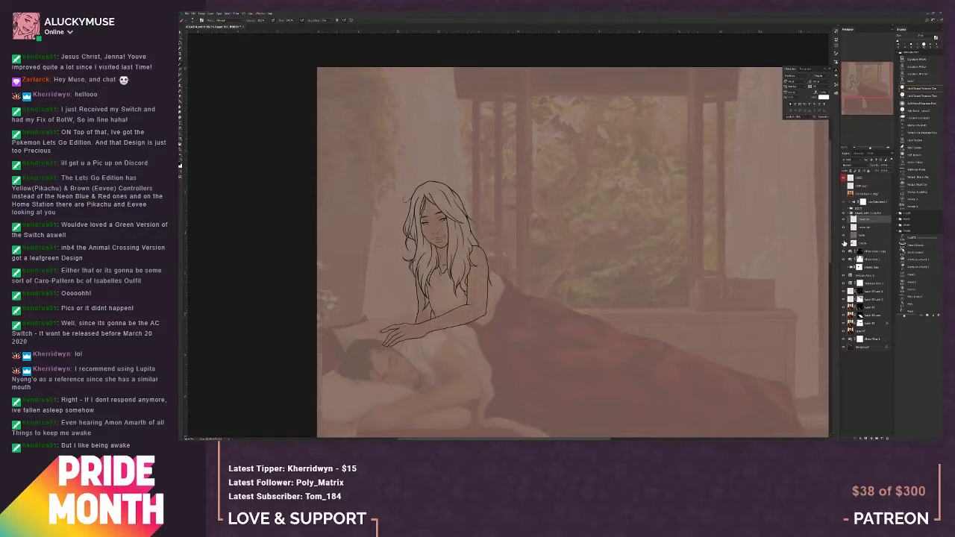
{"action": "left_click", "coordinate": [844, 244]}
{"action": "left_click", "coordinate": [843, 243]}
{"action": "left_click", "coordinate": [841, 243]}
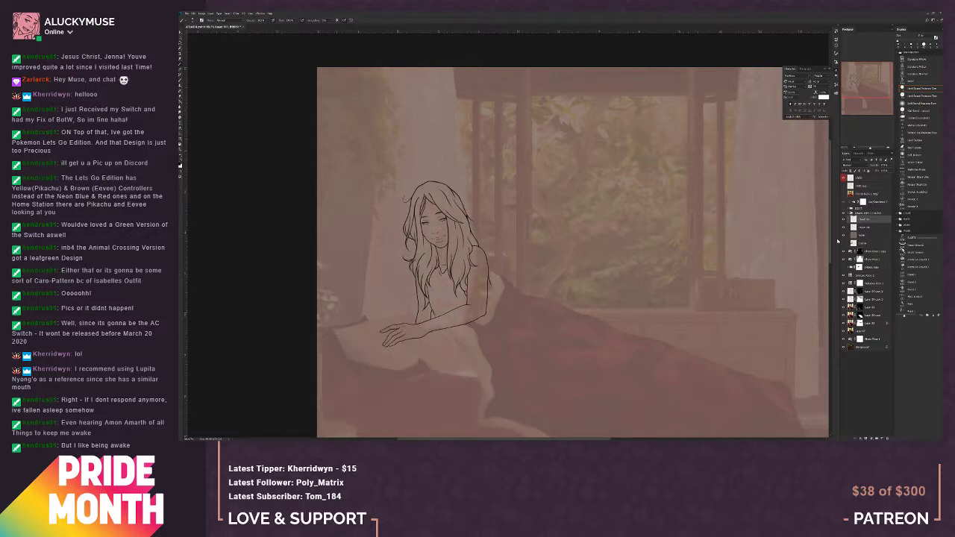
Step: Darken the woman's eyebrow farther from the swept fringe with a brush stroke and save the document
{"action": "left_click", "coordinate": [888, 147]}
{"action": "left_click", "coordinate": [888, 147]}
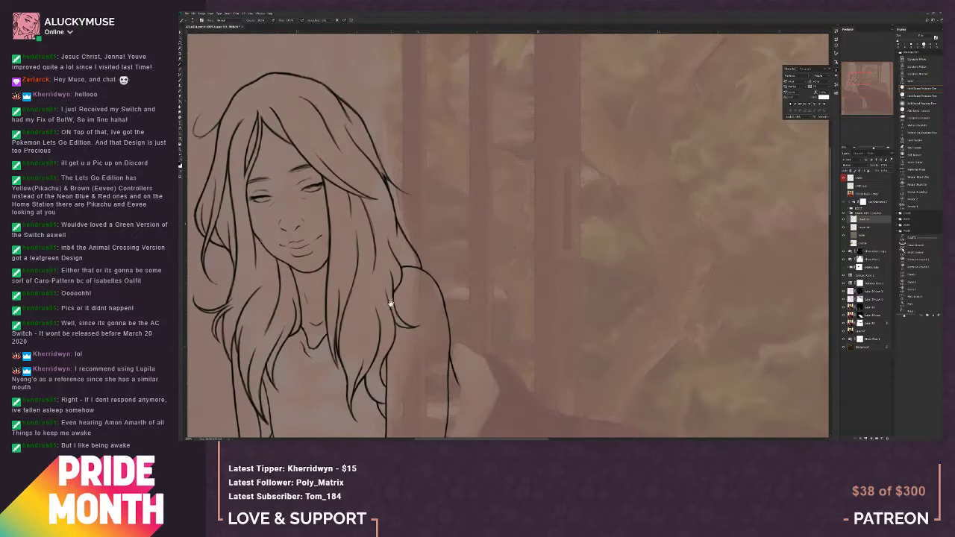
{"action": "left_click_drag", "start_coordinate": [390, 303], "coordinate": [508, 324]}
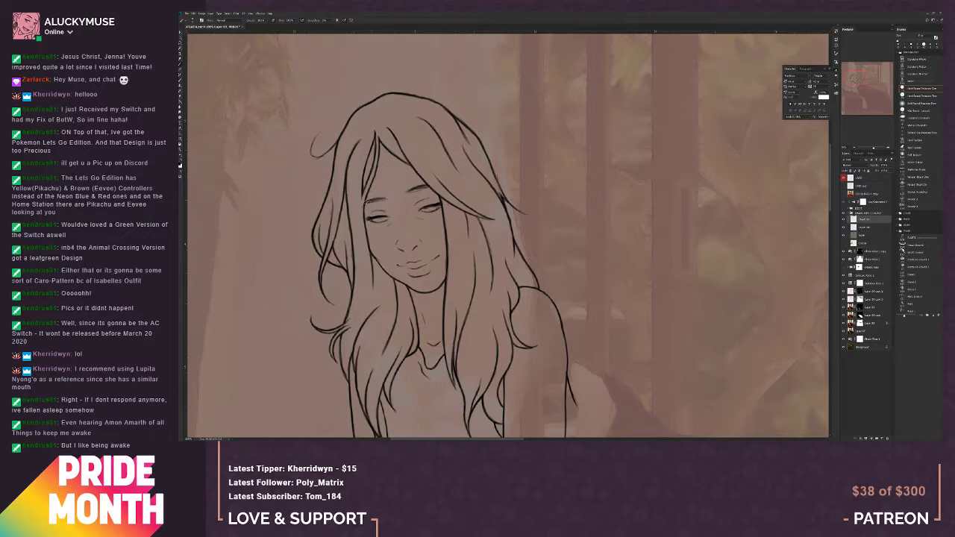
{"action": "left_click_drag", "start_coordinate": [366, 202], "coordinate": [379, 199]}
{"action": "key", "text": "ctrl+s"}
{"action": "scroll", "coordinate": [508, 375], "scroll_direction": "down", "scroll_amount": 2}
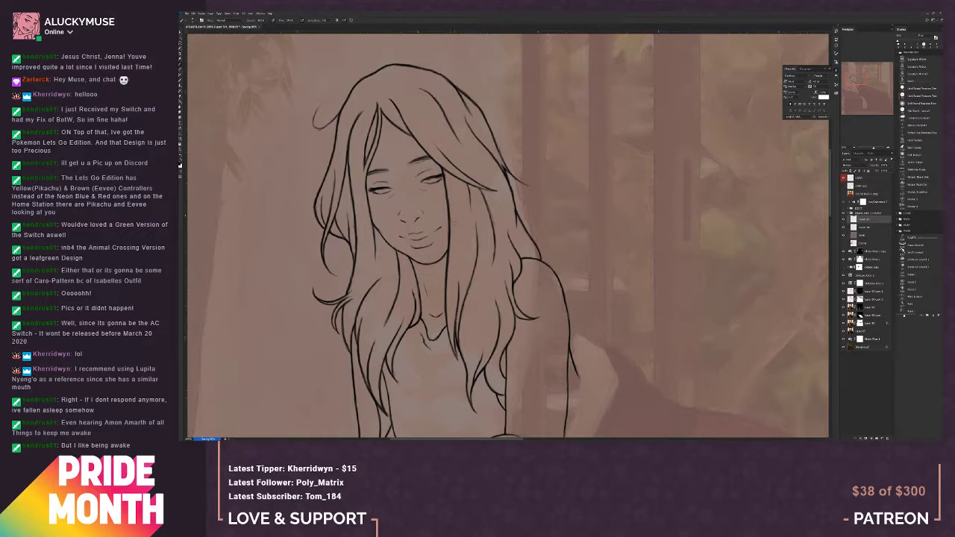
Step: Draw a thin fold line on the chest of the woman's top on the lower line-art layer and check the whole figure
{"action": "left_click", "coordinate": [863, 228]}
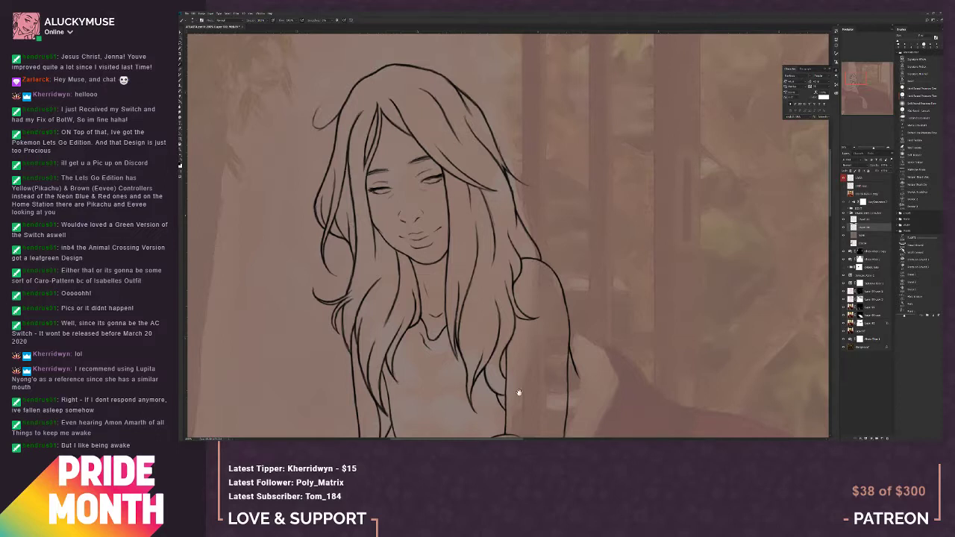
{"action": "left_click_drag", "start_coordinate": [518, 392], "coordinate": [531, 179]}
{"action": "mouse_move", "coordinate": [441, 369]}
{"action": "left_mouse_down"}
{"action": "mouse_move", "coordinate": [436, 394]}
{"action": "mouse_move", "coordinate": [412, 402]}
{"action": "left_mouse_up"}
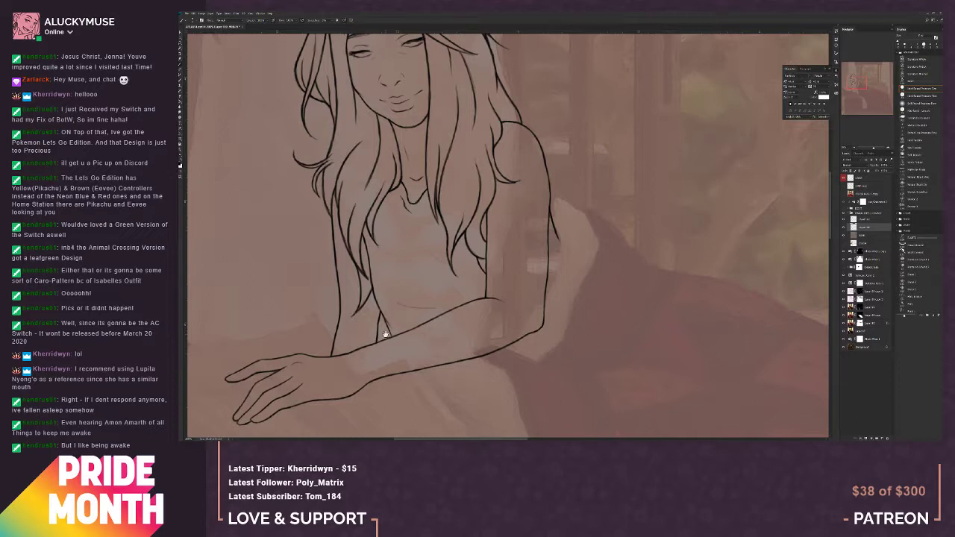
{"action": "mouse_move", "coordinate": [474, 400]}
{"action": "left_mouse_down"}
{"action": "mouse_move", "coordinate": [478, 367]}
{"action": "mouse_move", "coordinate": [485, 378]}
{"action": "left_mouse_up"}
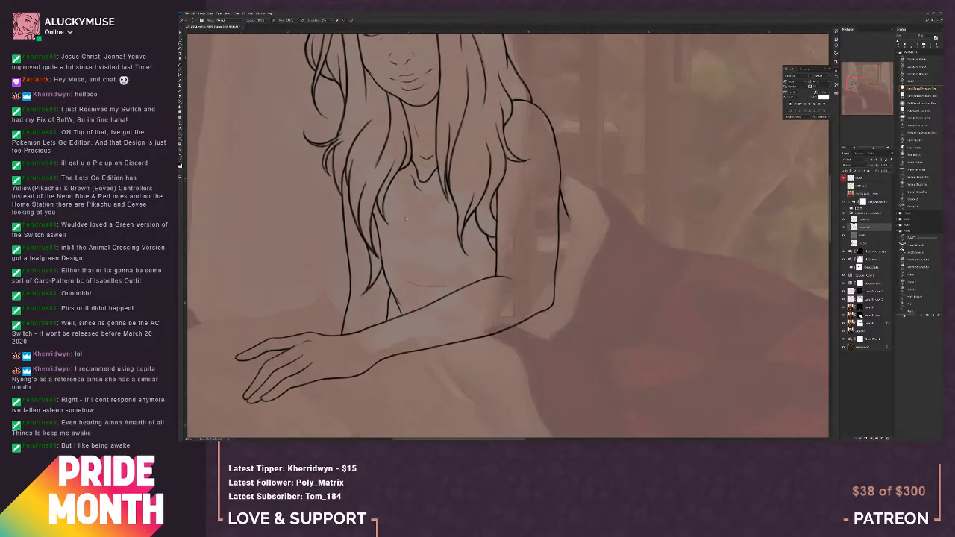
{"action": "left_click_drag", "start_coordinate": [401, 218], "coordinate": [426, 268]}
{"action": "left_click", "coordinate": [855, 148]}
{"action": "left_click", "coordinate": [854, 148]}
{"action": "left_click", "coordinate": [854, 148]}
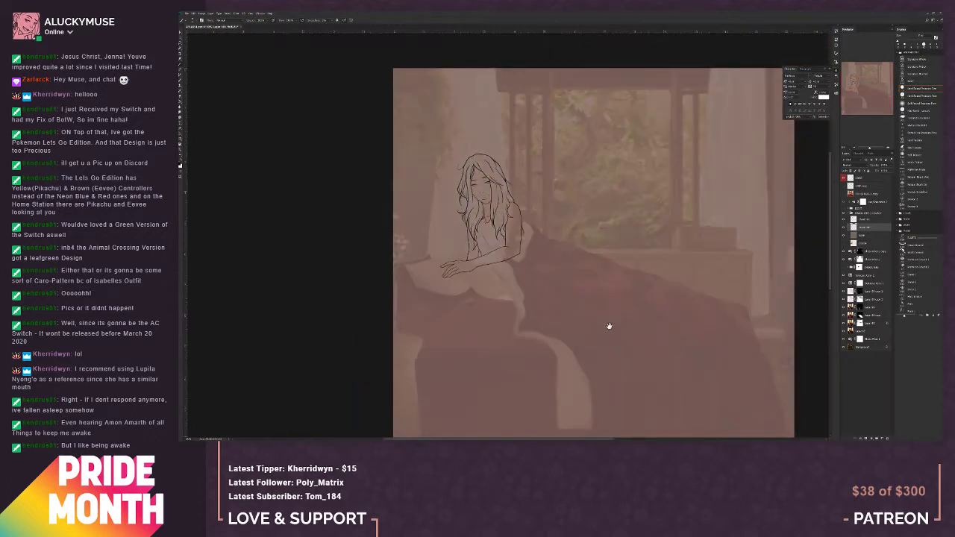
{"action": "left_click_drag", "start_coordinate": [609, 326], "coordinate": [552, 339]}
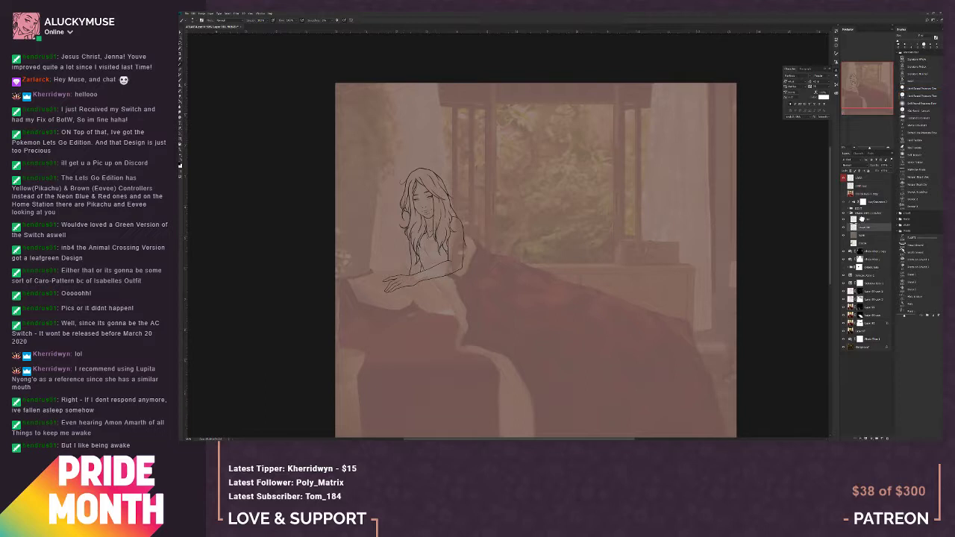
Step: Apply a Free Transform to line art on the woman's upper line-art layer
{"action": "left_click", "coordinate": [862, 221]}
{"action": "left_click", "coordinate": [181, 43]}
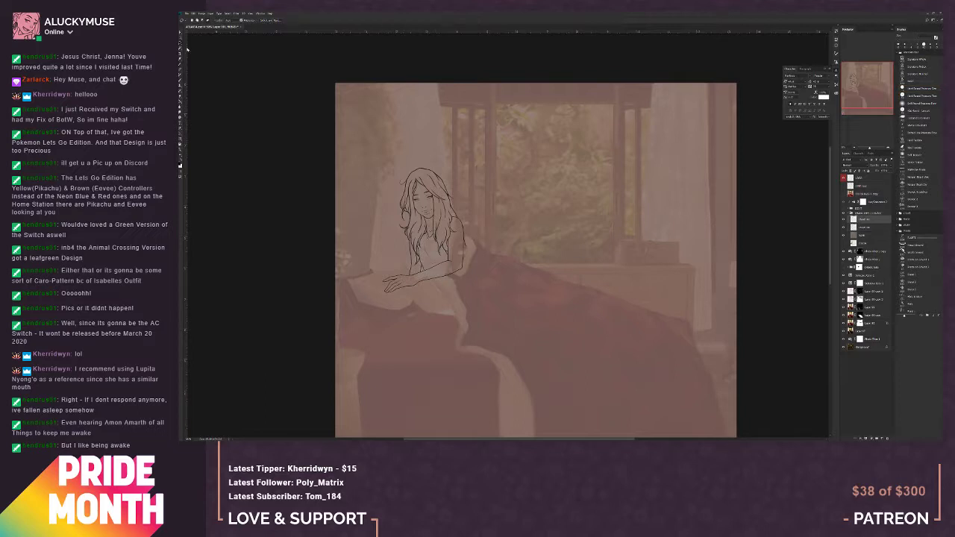
{"action": "right_click", "coordinate": [432, 262]}
{"action": "left_click", "coordinate": [452, 305]}
{"action": "left_click", "coordinate": [180, 42]}
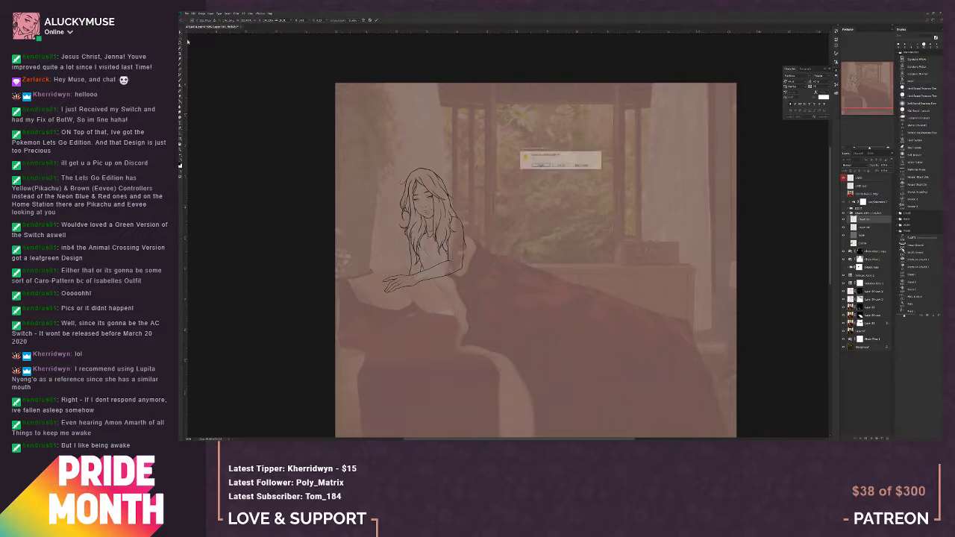
{"action": "left_click", "coordinate": [547, 166]}
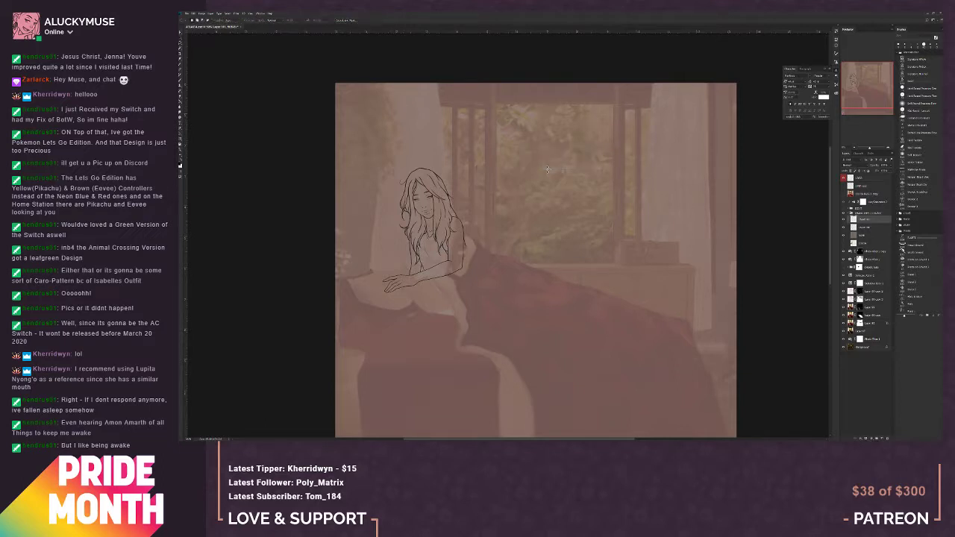
Step: Try to select the woman's torso lines on the lower line-art layer
{"action": "left_click", "coordinate": [864, 228]}
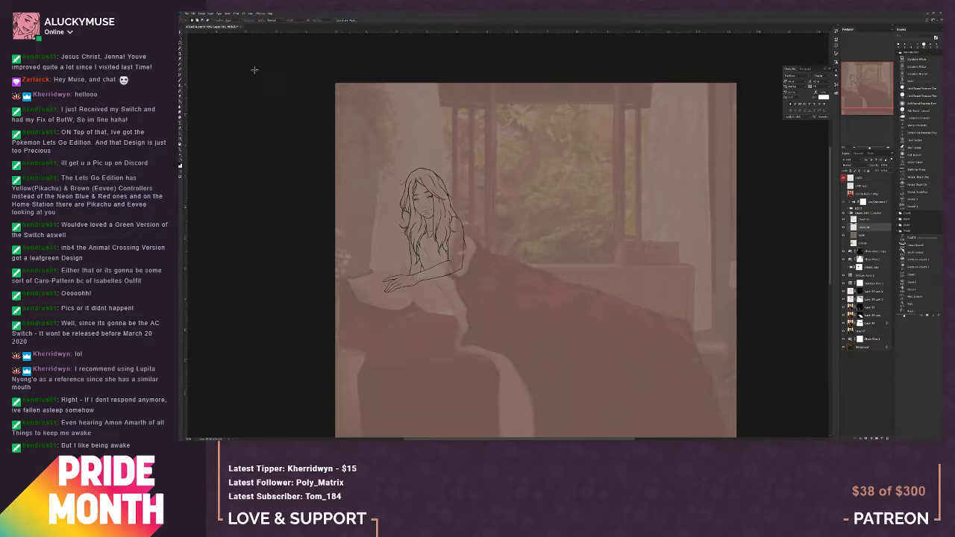
{"action": "left_click", "coordinate": [179, 44]}
{"action": "left_click", "coordinate": [433, 255]}
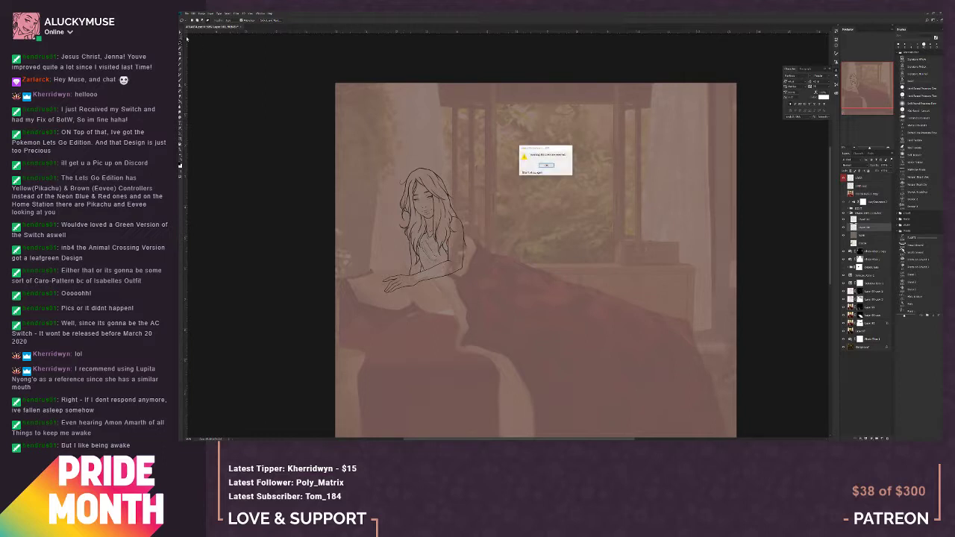
{"action": "left_click", "coordinate": [547, 165]}
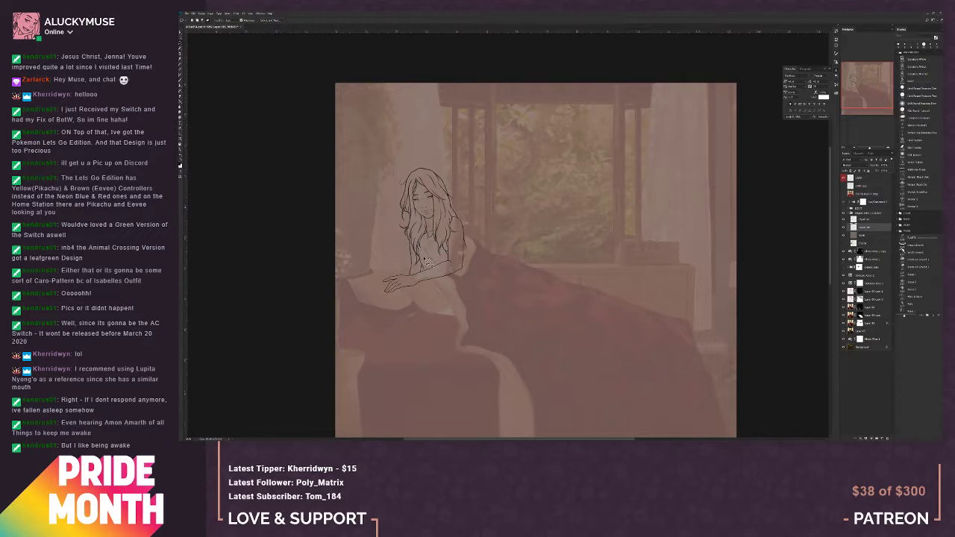
{"action": "mouse_move", "coordinate": [431, 264]}
{"action": "left_mouse_down"}
{"action": "mouse_move", "coordinate": [429, 246]}
{"action": "mouse_move", "coordinate": [430, 258]}
{"action": "left_mouse_up"}
{"action": "left_click", "coordinate": [180, 34]}
{"action": "left_click", "coordinate": [181, 39]}
{"action": "left_click", "coordinate": [273, 110]}
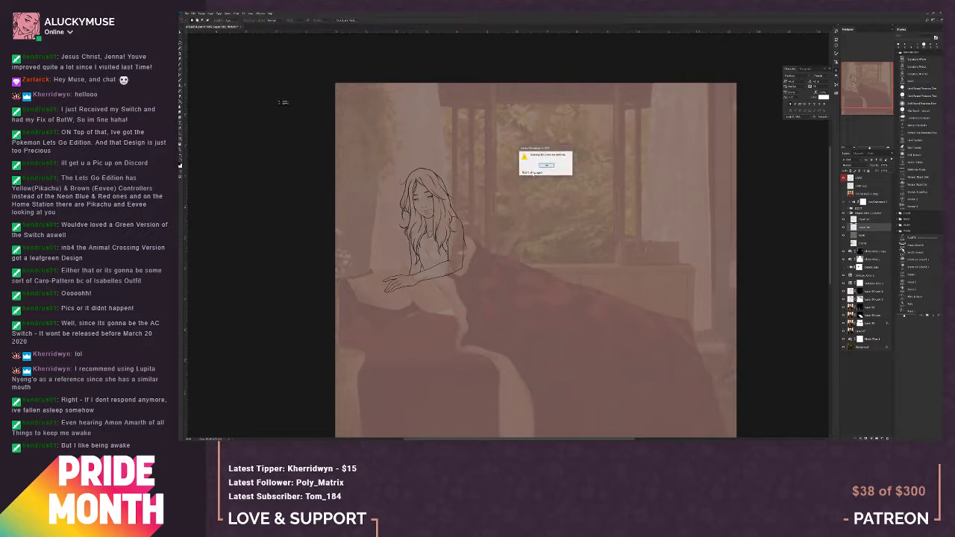
{"action": "left_click", "coordinate": [547, 166]}
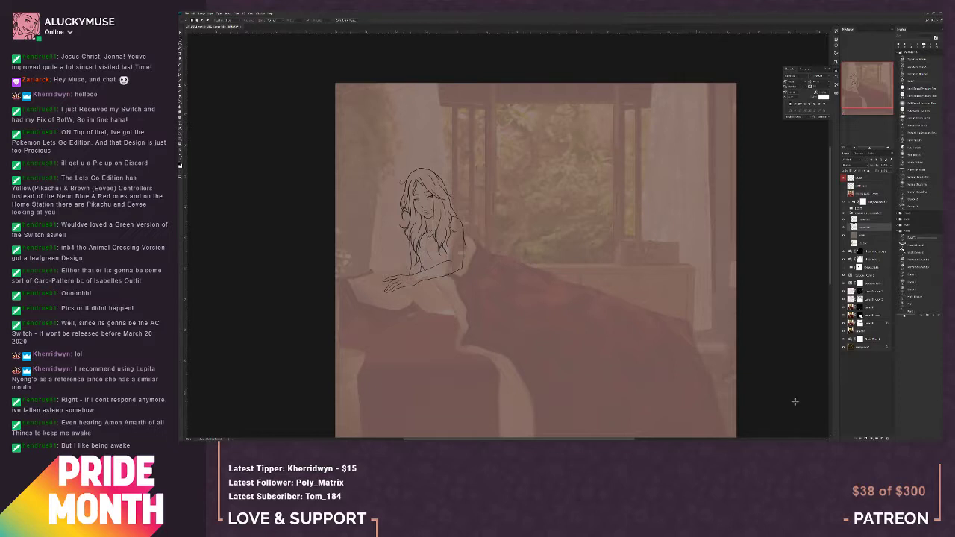
Step: Show the flat-colour layer, merge the woman's upper line-art layer into the one below and rename the merged layer
{"action": "left_click", "coordinate": [844, 243]}
{"action": "left_click", "coordinate": [869, 222]}
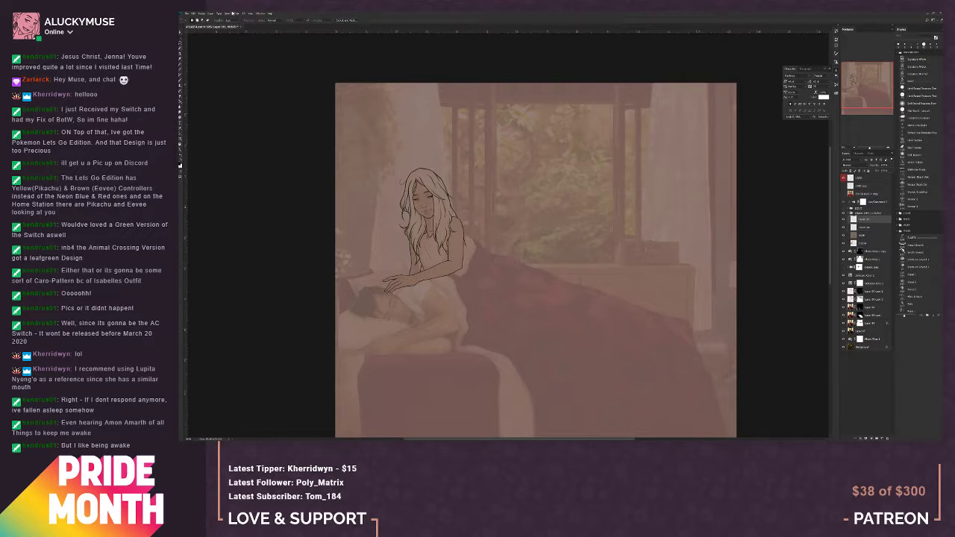
{"action": "left_click", "coordinate": [209, 15]}
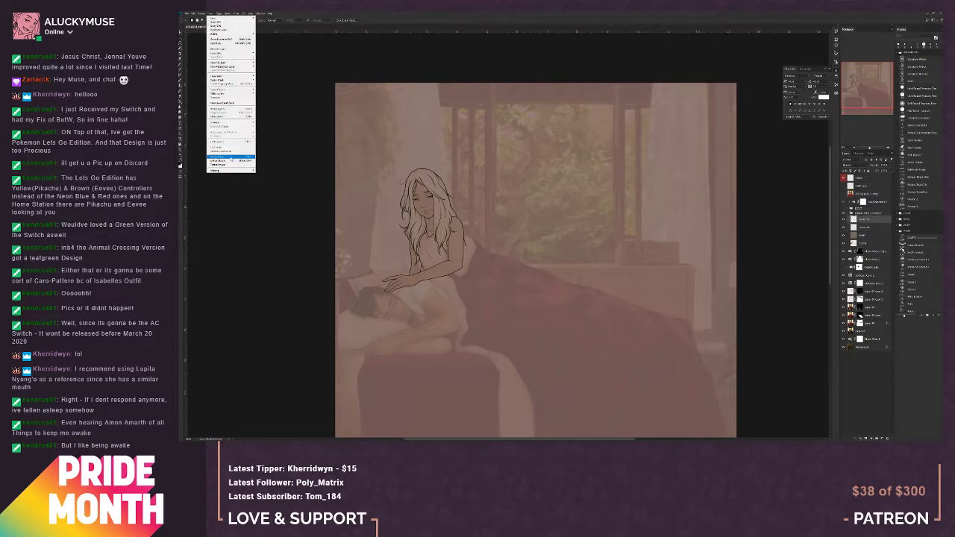
{"action": "left_click", "coordinate": [234, 158]}
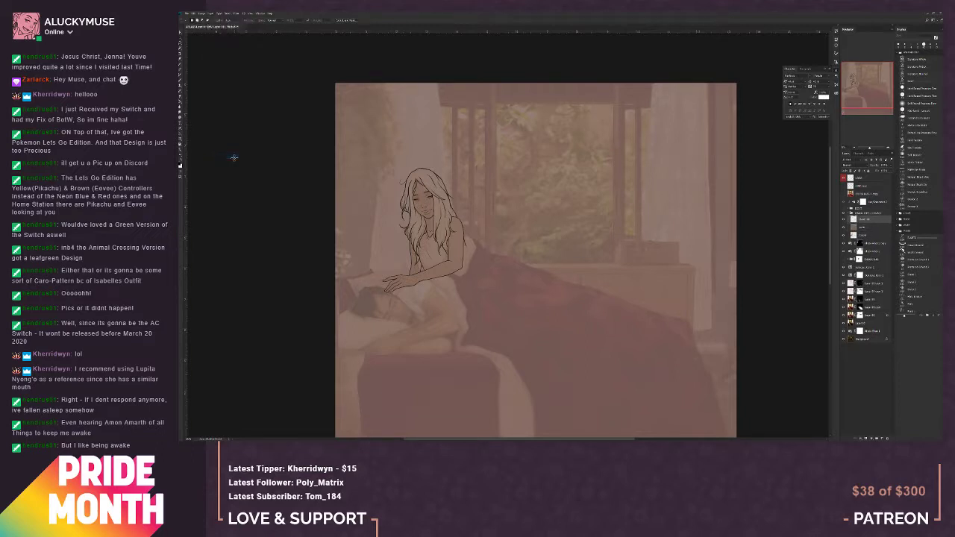
{"action": "double_click", "coordinate": [864, 221]}
{"action": "type", "text": "L"}
{"action": "key", "text": "Return"}
Step: Check the sleeping man with an upper layer's visibility toggled, and add a new layer above the woman's line art
{"action": "left_click", "coordinate": [888, 148]}
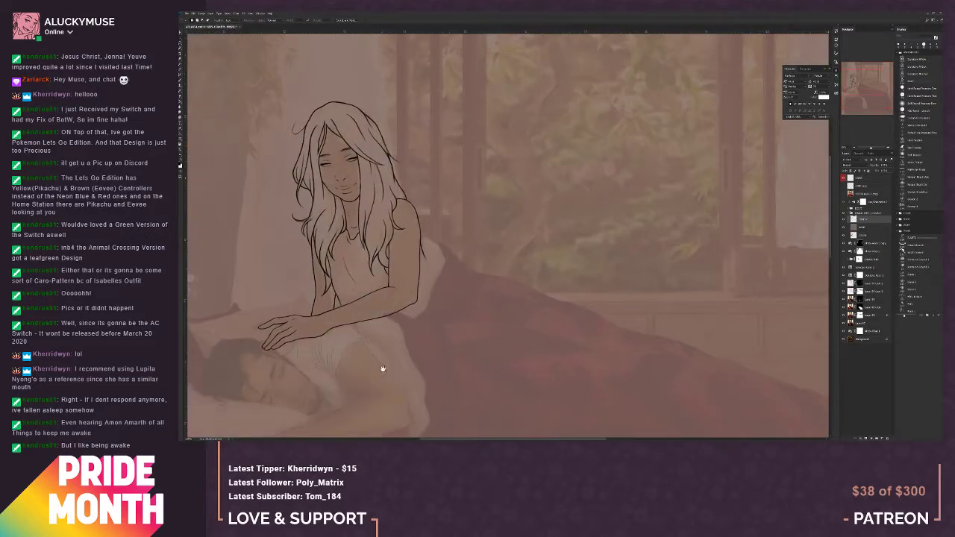
{"action": "left_click_drag", "start_coordinate": [382, 367], "coordinate": [532, 287]}
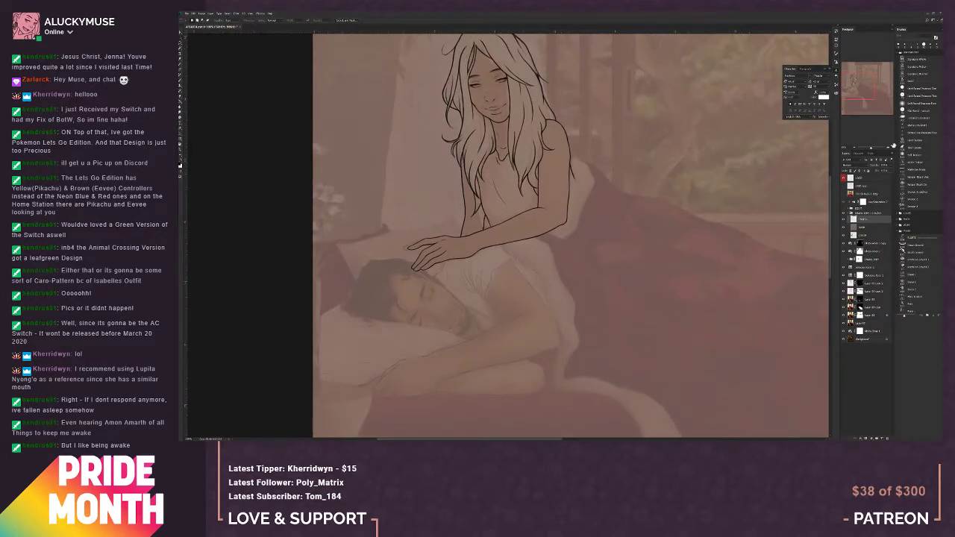
{"action": "left_click", "coordinate": [888, 149]}
{"action": "left_click_drag", "start_coordinate": [495, 387], "coordinate": [601, 247]}
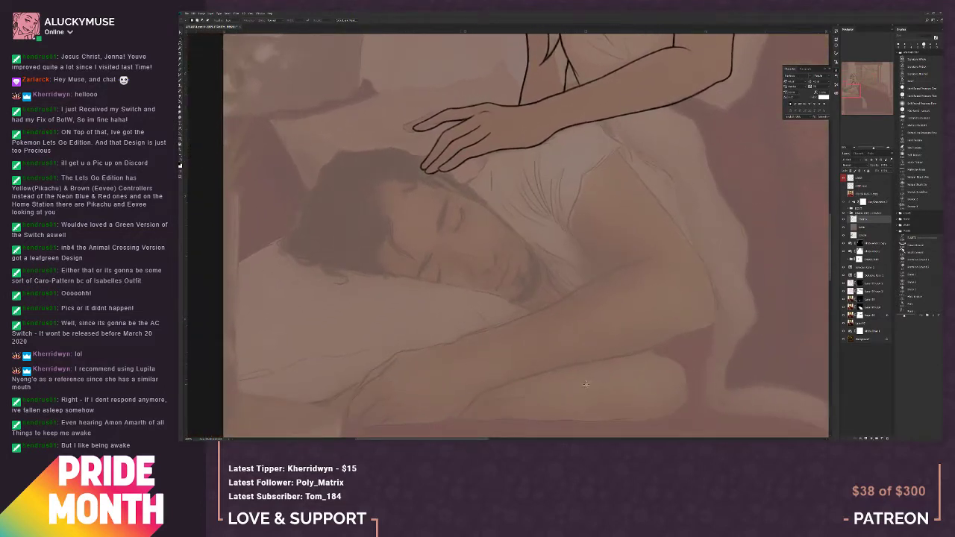
{"action": "left_click_drag", "start_coordinate": [557, 286], "coordinate": [573, 342]}
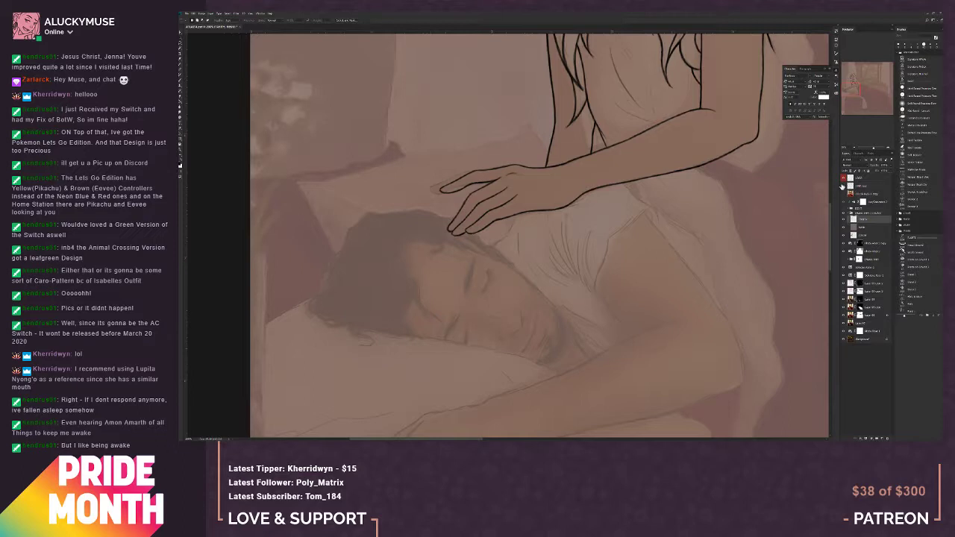
{"action": "left_click", "coordinate": [843, 187]}
{"action": "left_click", "coordinate": [843, 187]}
{"action": "left_click", "coordinate": [883, 438]}
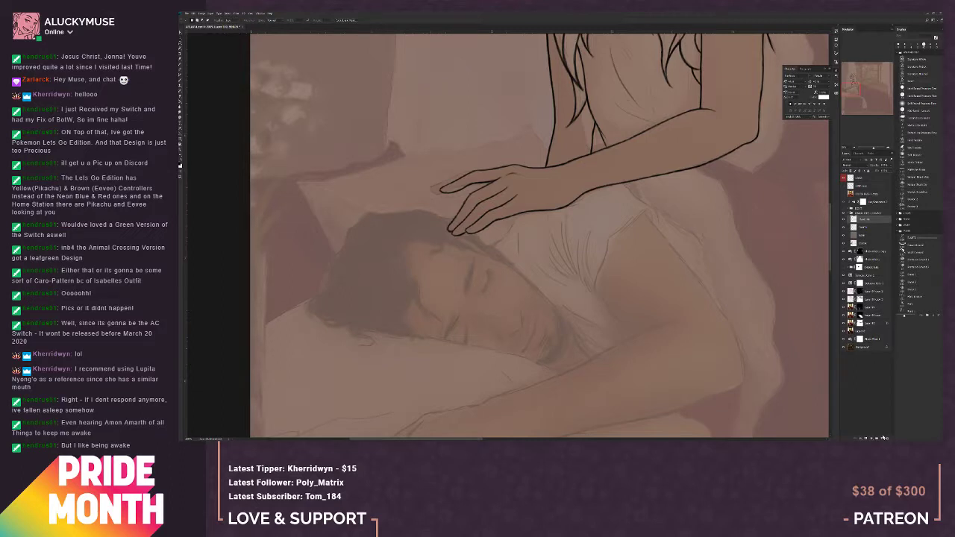
Step: Ink the curls at the back of the sleeping man's head and the hair strands along the pillow with the Brush tool
{"action": "left_click", "coordinate": [180, 66]}
{"action": "left_click_drag", "start_coordinate": [328, 293], "coordinate": [316, 297]}
{"action": "left_click_drag", "start_coordinate": [321, 301], "coordinate": [315, 314]}
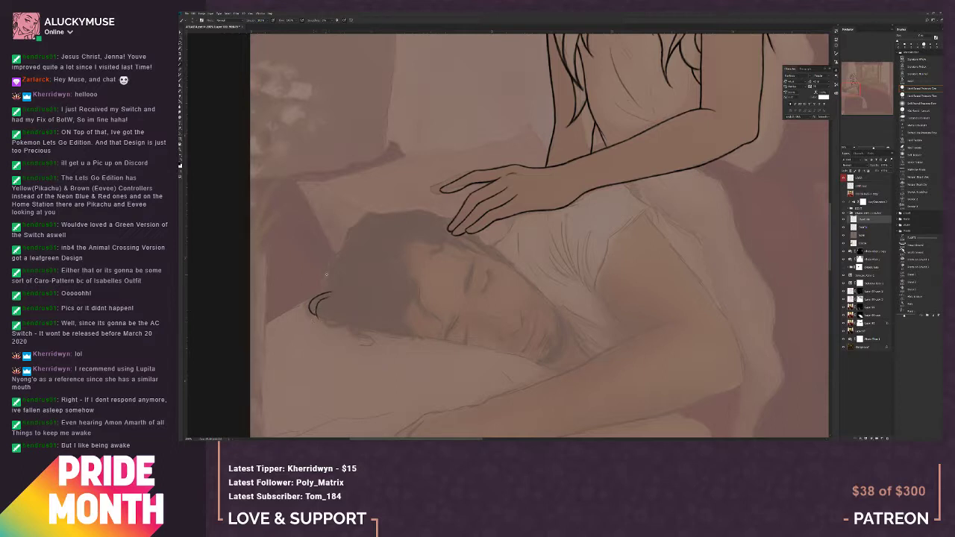
{"action": "left_click_drag", "start_coordinate": [328, 270], "coordinate": [326, 294]}
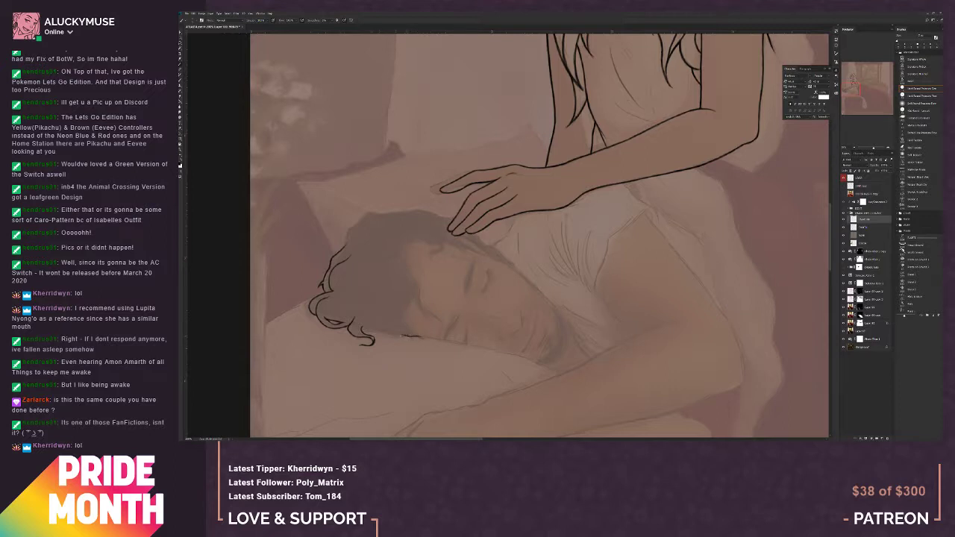
{"action": "left_click_drag", "start_coordinate": [409, 335], "coordinate": [390, 336]}
{"action": "left_click_drag", "start_coordinate": [392, 330], "coordinate": [381, 333]}
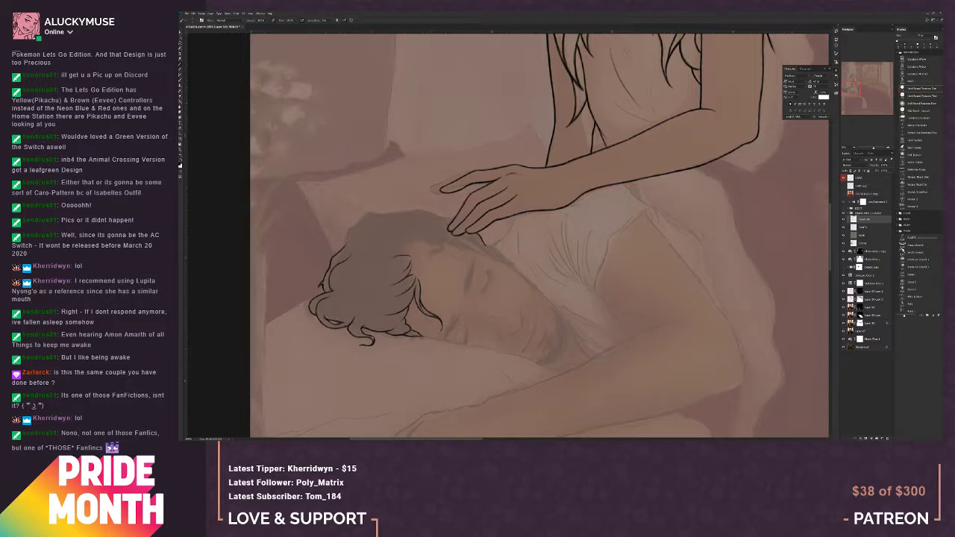
Step: Ink the man's upper hair outline, the hairline around the woman's fingers and the inner strands of his hair
{"action": "left_click_drag", "start_coordinate": [486, 244], "coordinate": [493, 247]}
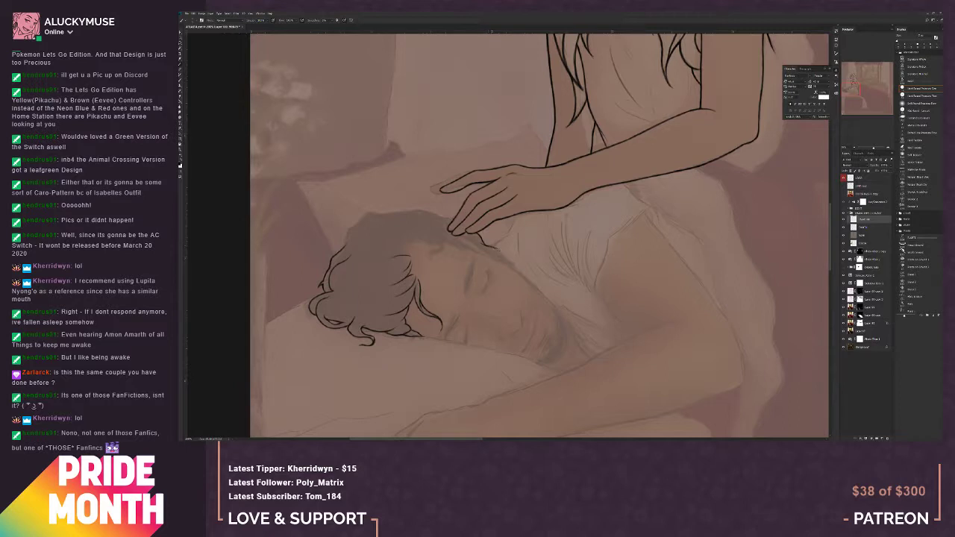
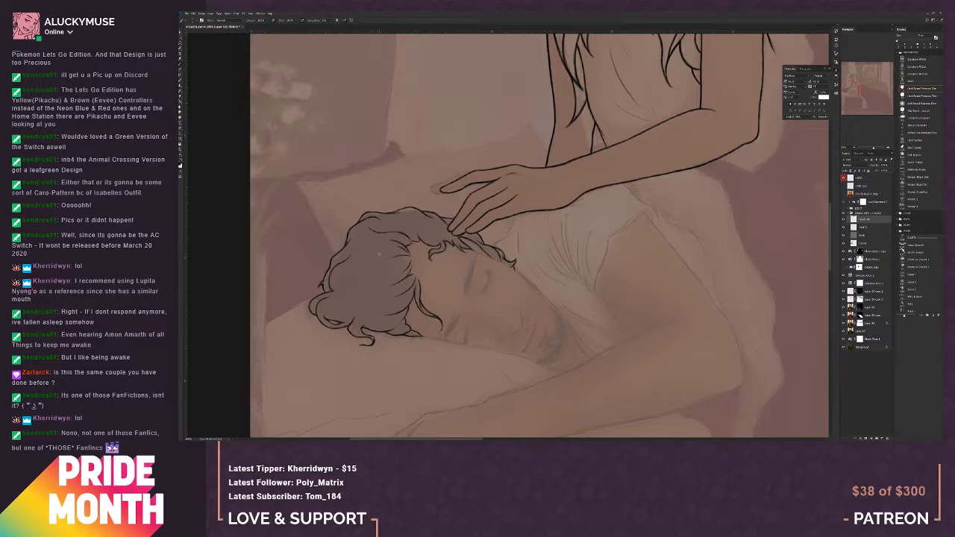
{"action": "left_click_drag", "start_coordinate": [371, 255], "coordinate": [343, 289]}
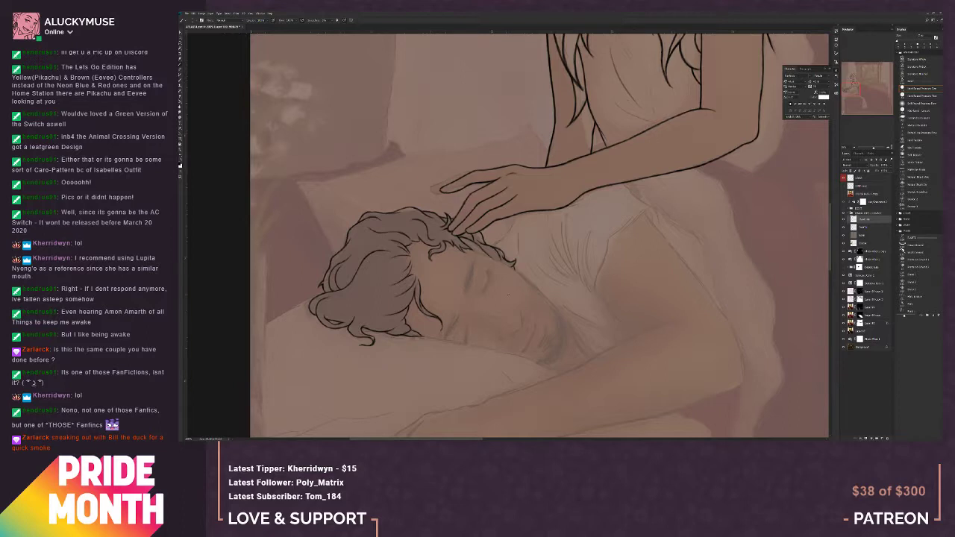
{"action": "key", "text": "ctrl+minus"}
{"action": "key", "text": "ctrl+minus"}
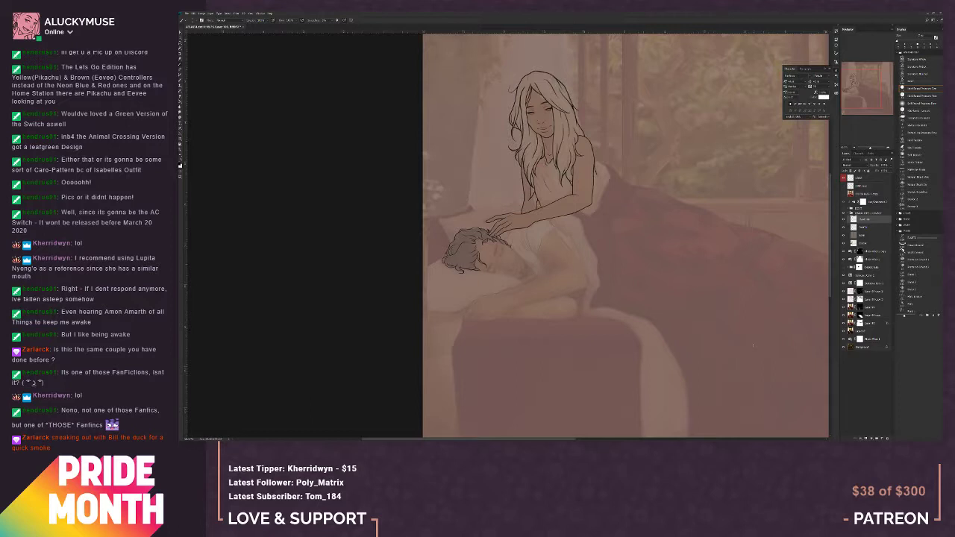
{"action": "key", "text": "ctrl+plus"}
{"action": "key", "text": "ctrl+plus"}
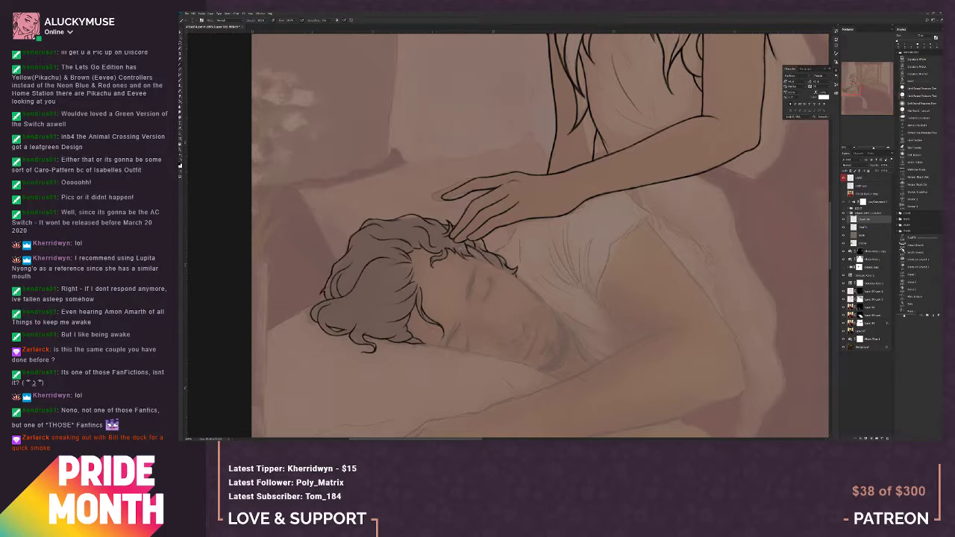
{"action": "left_click_drag", "start_coordinate": [467, 245], "coordinate": [464, 241]}
Step: Examine the man's inked hair up close and against the whole composition
{"action": "key", "text": "ctrl+minus"}
{"action": "key", "text": "ctrl+minus"}
{"action": "key", "text": "ctrl+minus"}
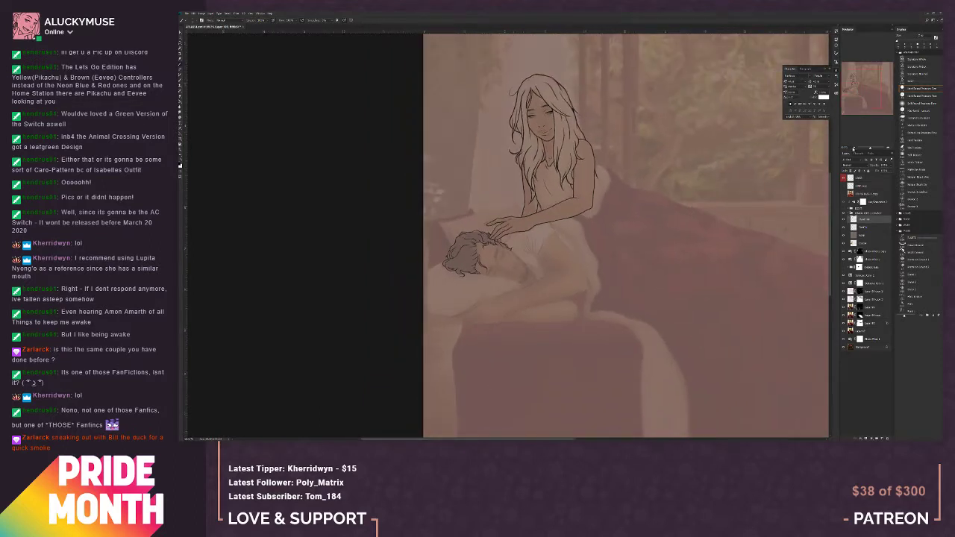
{"action": "key", "text": "ctrl+plus"}
{"action": "key", "text": "ctrl+plus"}
{"action": "key", "text": "ctrl+plus"}
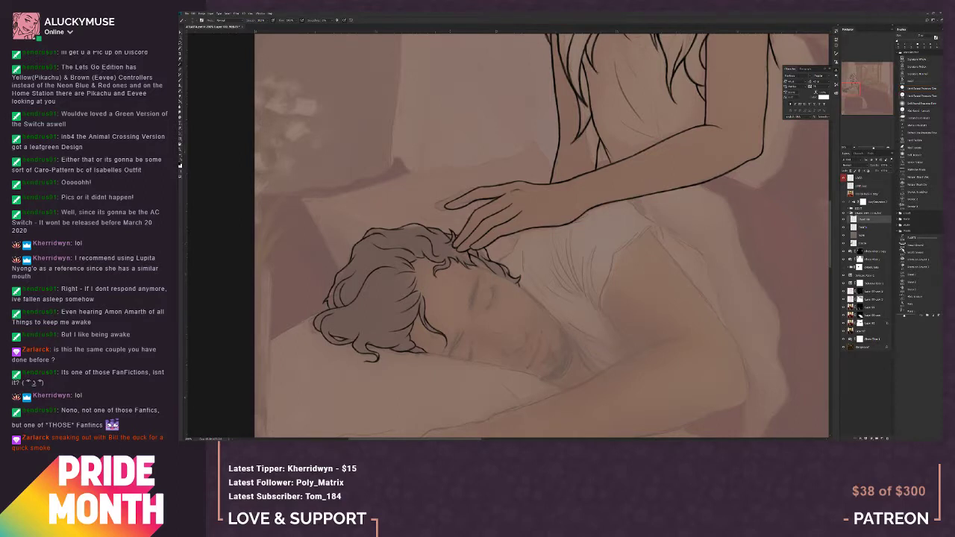
{"action": "key", "text": "ctrl+minus"}
{"action": "key", "text": "ctrl+minus"}
{"action": "key", "text": "ctrl+minus"}
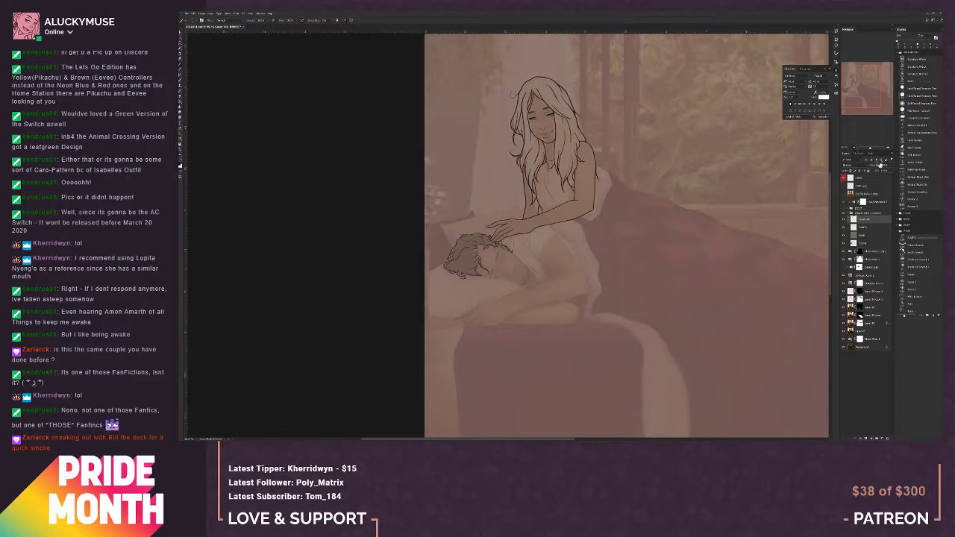
{"action": "left_click", "coordinate": [872, 95]}
{"action": "left_click", "coordinate": [869, 96]}
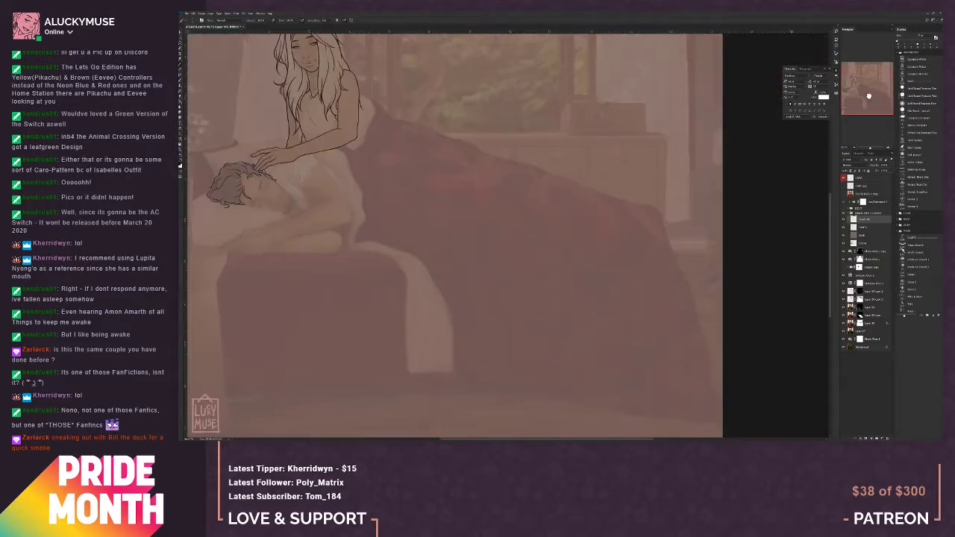
{"action": "left_click", "coordinate": [888, 148]}
{"action": "left_click", "coordinate": [888, 147]}
{"action": "mouse_move", "coordinate": [868, 78]}
{"action": "left_mouse_down"}
{"action": "mouse_move", "coordinate": [849, 91]}
{"action": "mouse_move", "coordinate": [853, 82]}
{"action": "left_mouse_up"}
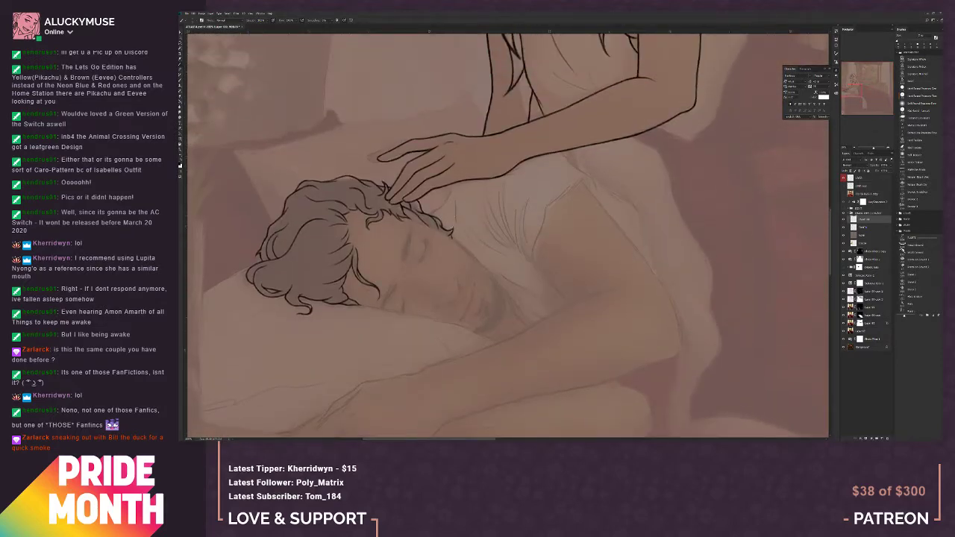
Step: Choose a hard round pressure brush at a smaller size and ink the man's face and jaw outline on a new layer
{"action": "left_click", "coordinate": [921, 89]}
{"action": "key", "text": "bracketleft"}
{"action": "key", "text": "ctrl+0"}
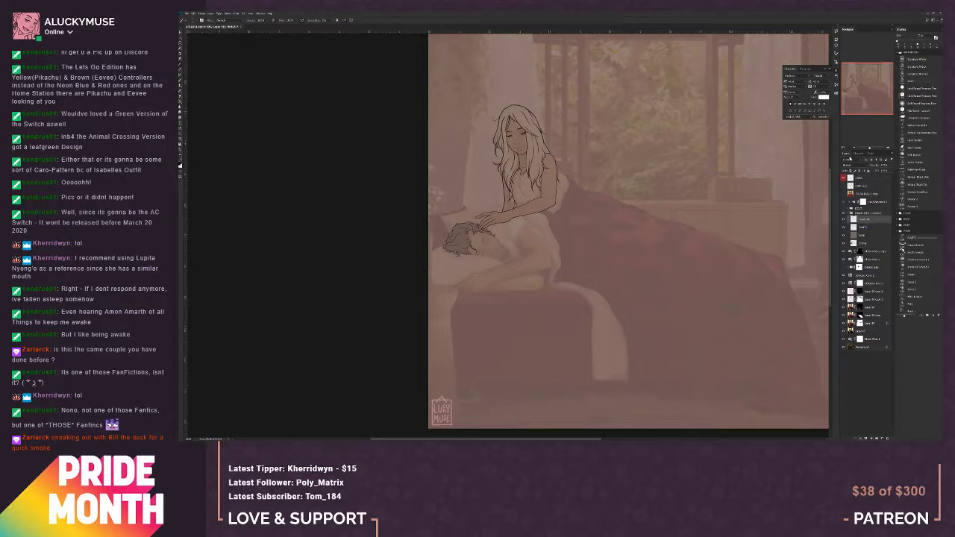
{"action": "left_click", "coordinate": [888, 148]}
{"action": "left_click", "coordinate": [888, 147]}
{"action": "left_click", "coordinate": [888, 147]}
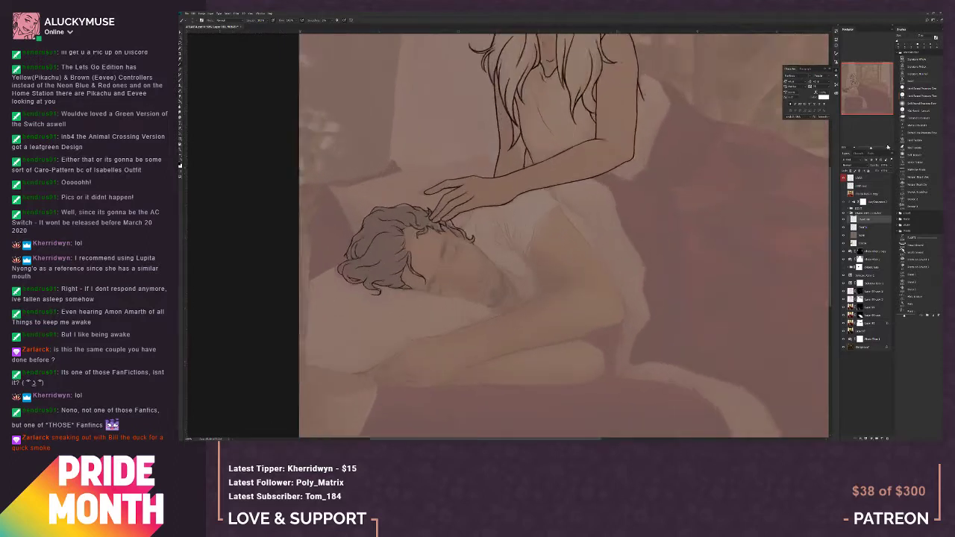
{"action": "left_click", "coordinate": [888, 148]}
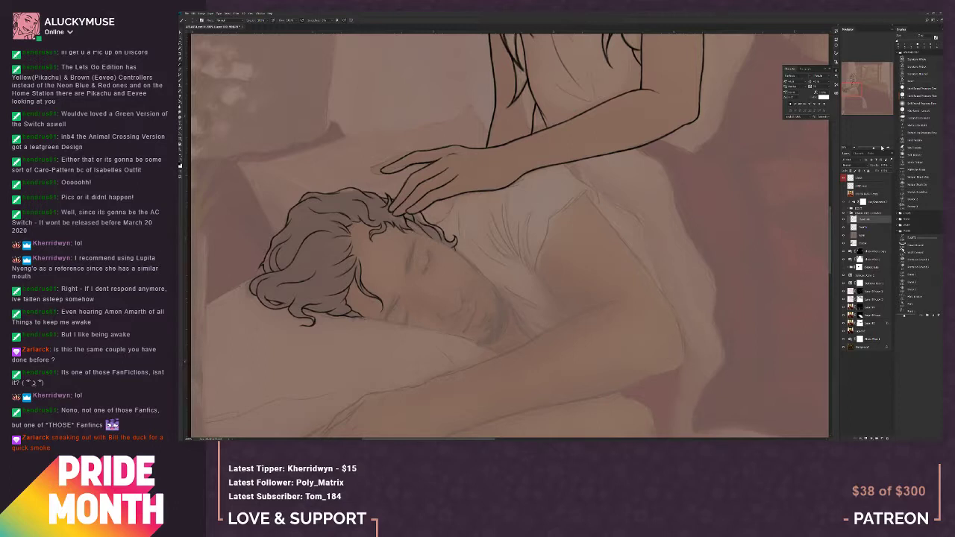
{"action": "left_click", "coordinate": [881, 438]}
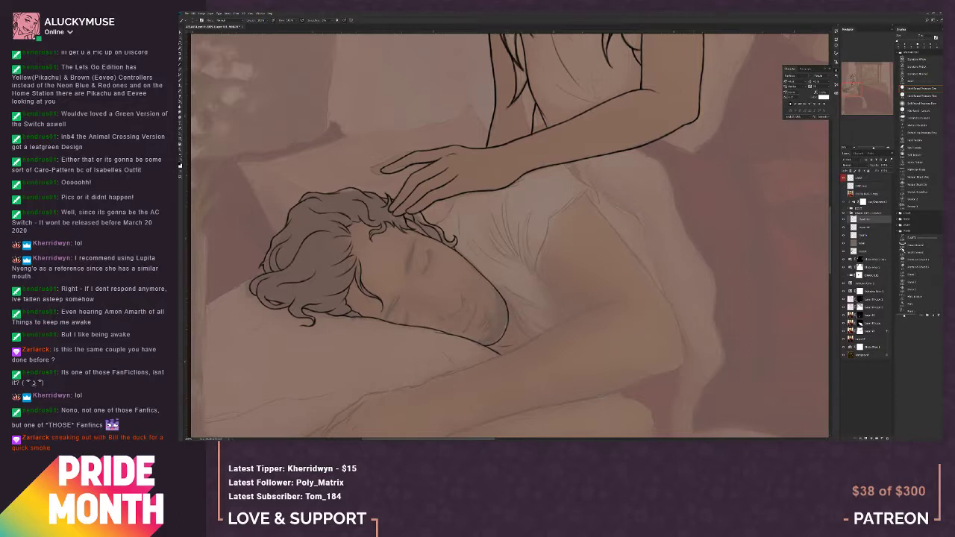
Step: Ink the man's neck, the shirt collar and the fabric folds across his shirt
{"action": "left_click", "coordinate": [853, 145]}
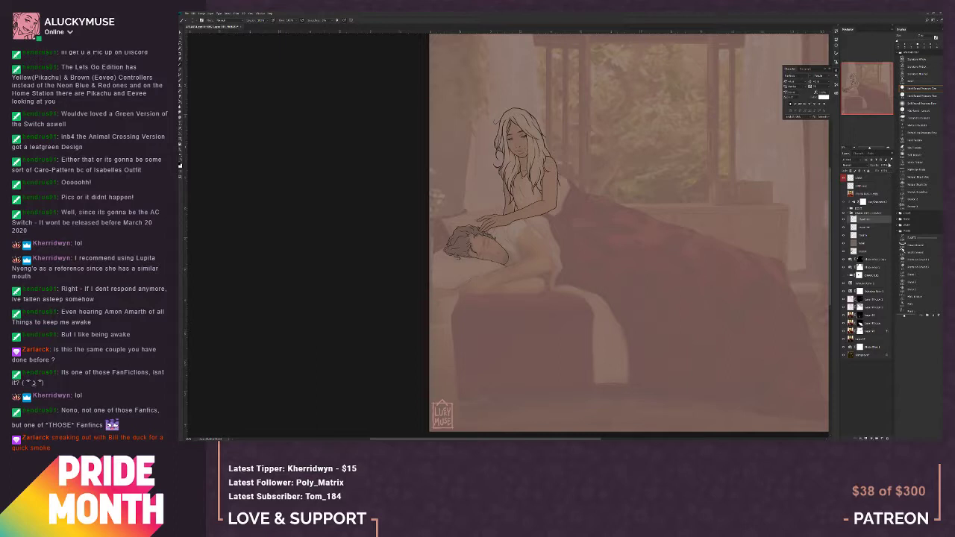
{"action": "left_click", "coordinate": [888, 150]}
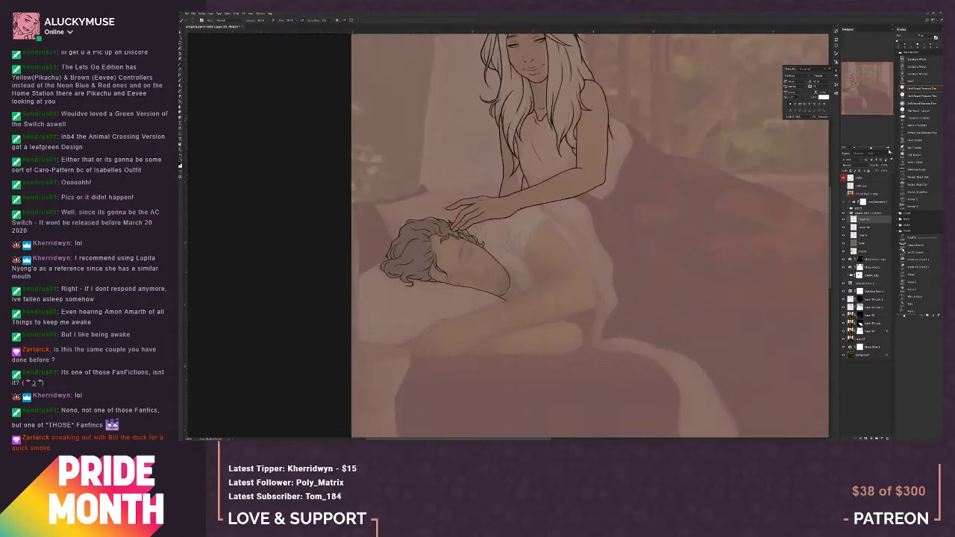
{"action": "left_click", "coordinate": [888, 149]}
{"action": "left_click_drag", "start_coordinate": [565, 369], "coordinate": [553, 325]}
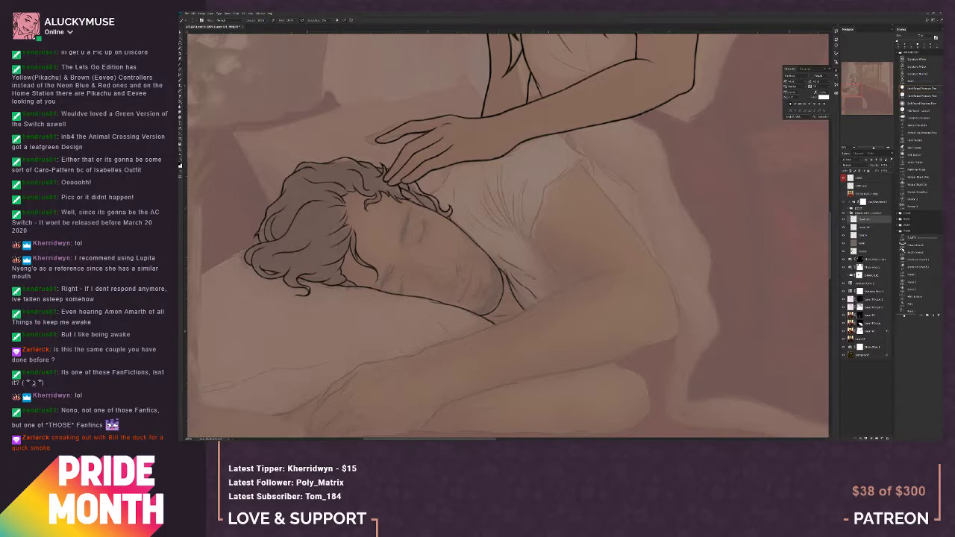
{"action": "left_click_drag", "start_coordinate": [590, 273], "coordinate": [641, 341]}
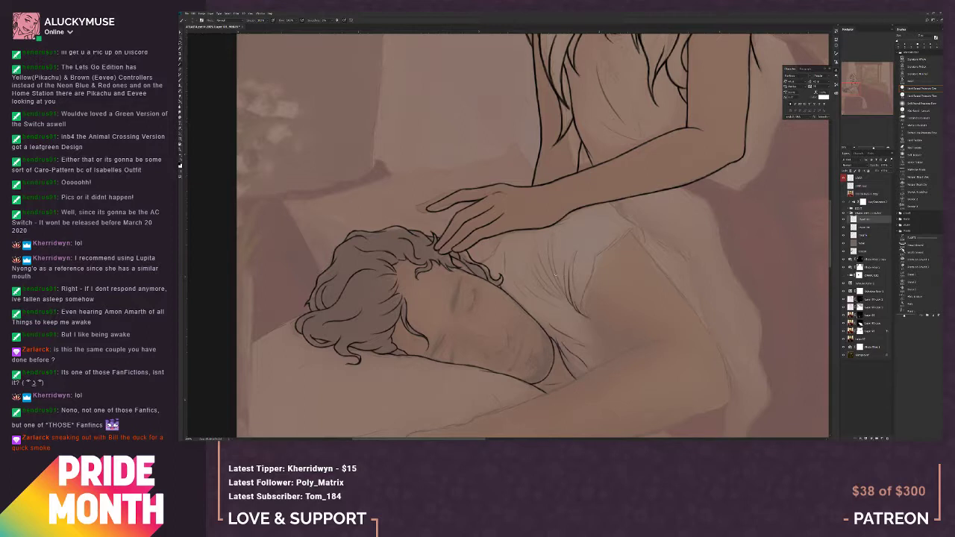
{"action": "left_click_drag", "start_coordinate": [559, 282], "coordinate": [567, 296]}
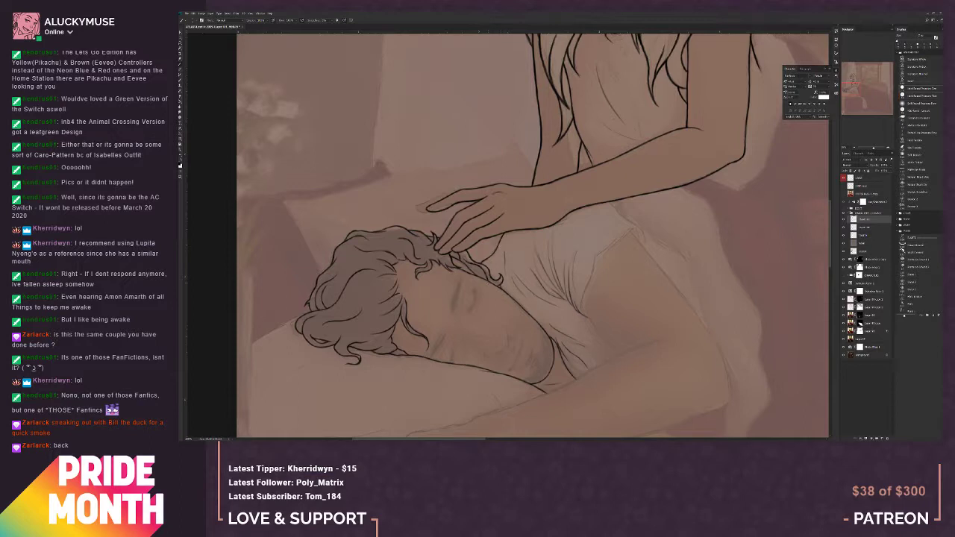
Step: Ink the edge of the man's shirt sleeve and redraw the fold beside it until the stroke fits
{"action": "left_click_drag", "start_coordinate": [726, 323], "coordinate": [685, 296]}
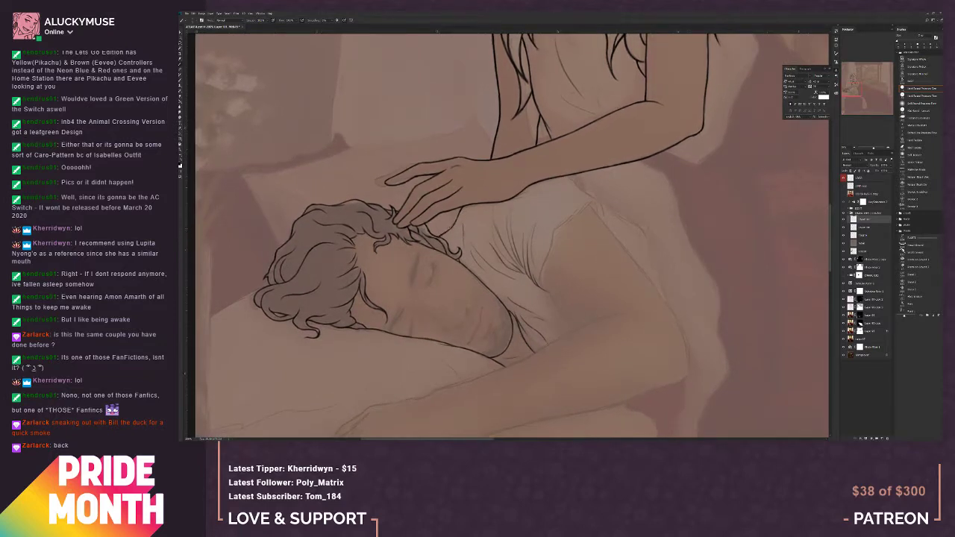
{"action": "key", "text": "ctrl+0"}
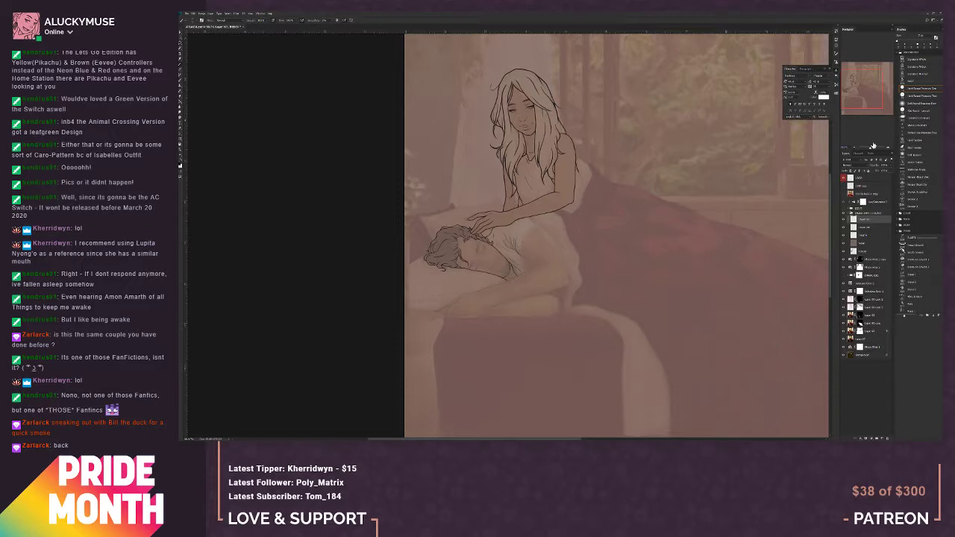
{"action": "left_click", "coordinate": [888, 147]}
{"action": "left_click_drag", "start_coordinate": [583, 258], "coordinate": [559, 314]}
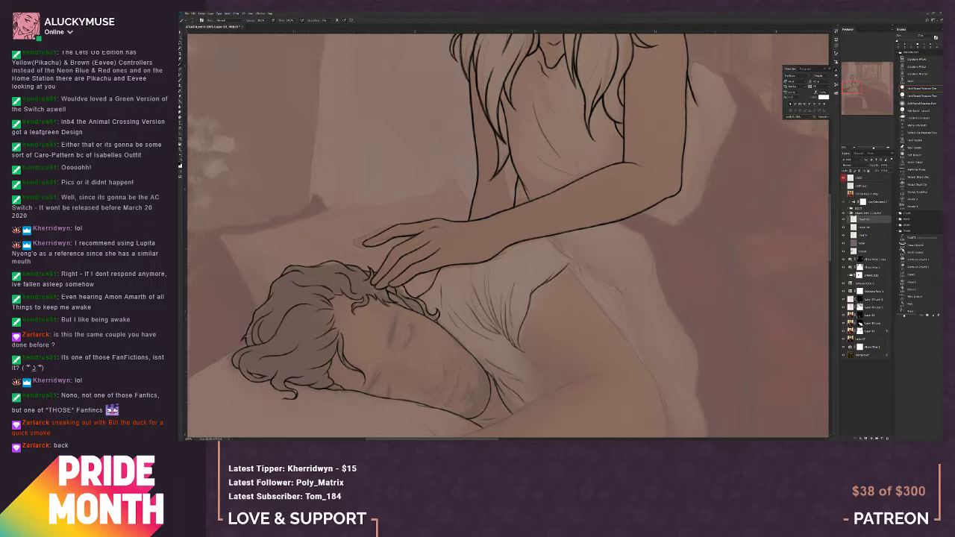
{"action": "key", "text": "ctrl+z"}
{"action": "left_click_drag", "start_coordinate": [511, 300], "coordinate": [511, 321]}
{"action": "key", "text": "ctrl+z"}
{"action": "key", "text": "ctrl+z"}
{"action": "left_click_drag", "start_coordinate": [512, 286], "coordinate": [511, 321]}
{"action": "key", "text": "ctrl+z"}
{"action": "left_click_drag", "start_coordinate": [512, 285], "coordinate": [511, 321]}
Step: Ink the inner contour of the man's upper arm from the sleeve down towards the forearm
{"action": "left_click_drag", "start_coordinate": [581, 359], "coordinate": [504, 386]}
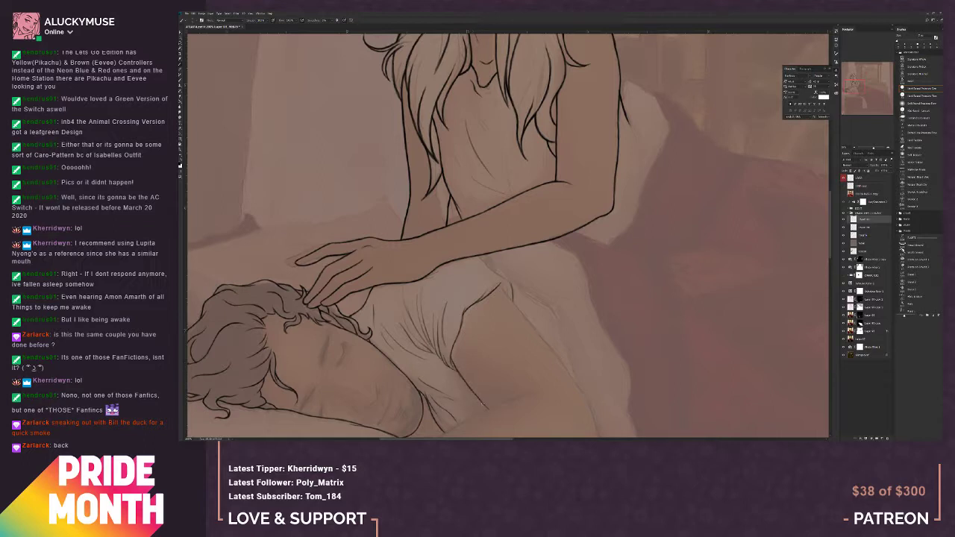
{"action": "left_click_drag", "start_coordinate": [485, 389], "coordinate": [453, 357]}
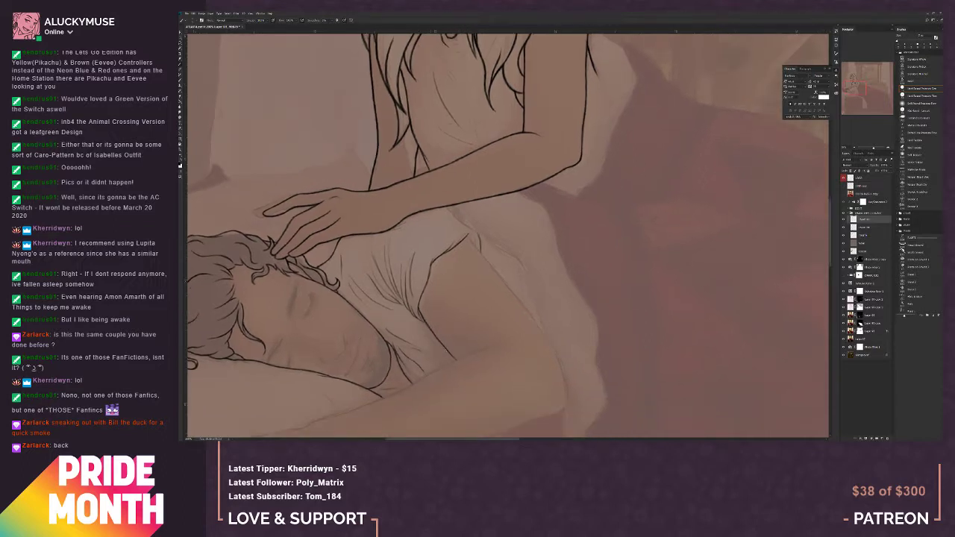
{"action": "left_click_drag", "start_coordinate": [539, 282], "coordinate": [532, 357]}
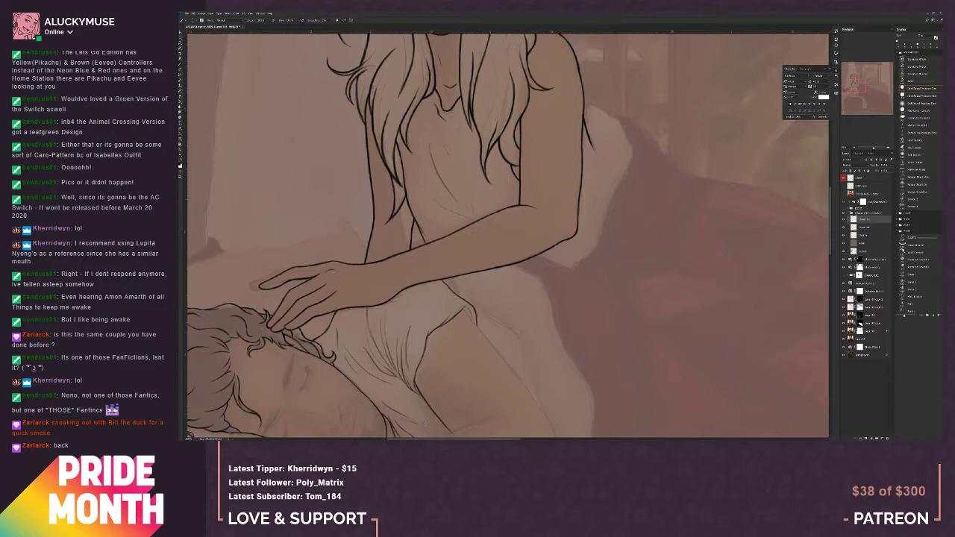
{"action": "left_click_drag", "start_coordinate": [423, 423], "coordinate": [572, 281]}
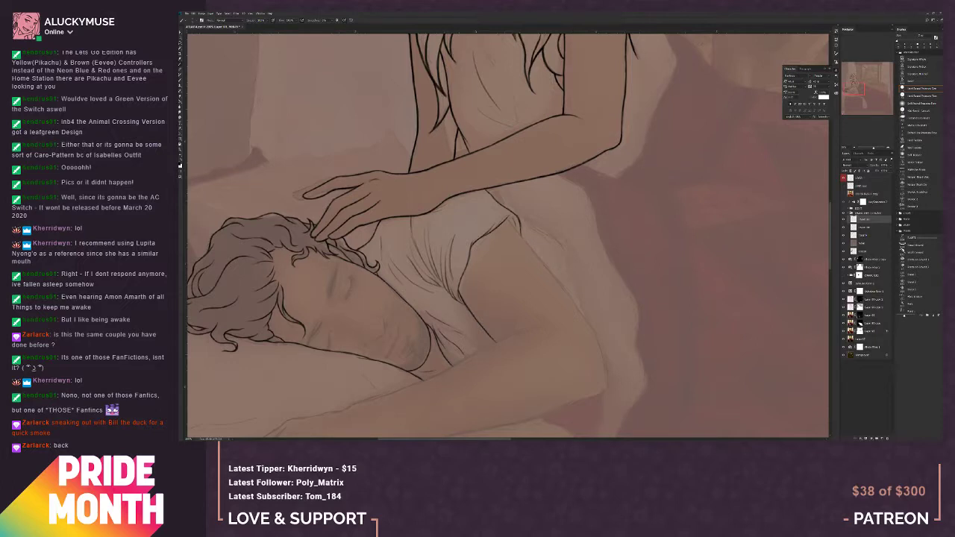
Step: Examine the man's shirt and arm line art against the whole painting and in close-up
{"action": "left_click", "coordinate": [854, 148]}
{"action": "left_click", "coordinate": [854, 148]}
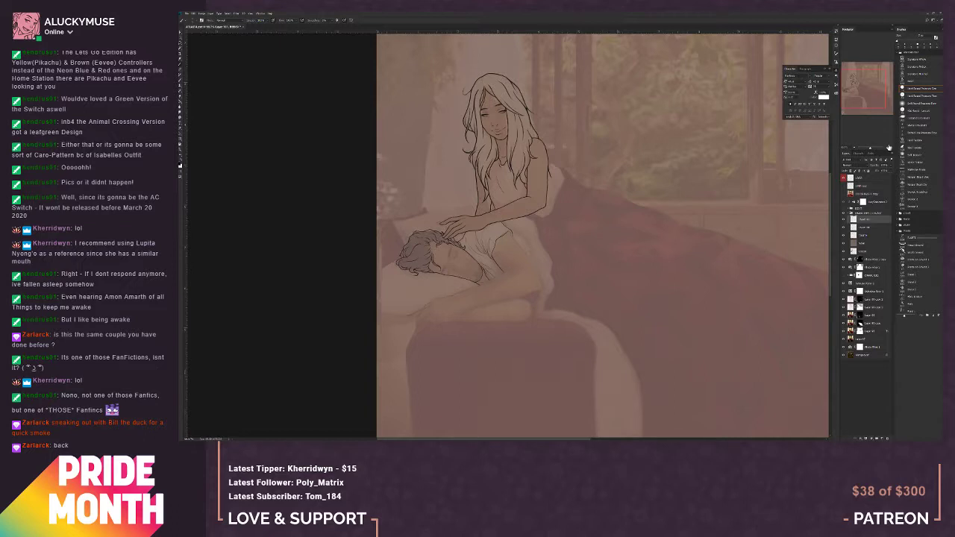
{"action": "left_click", "coordinate": [888, 148]}
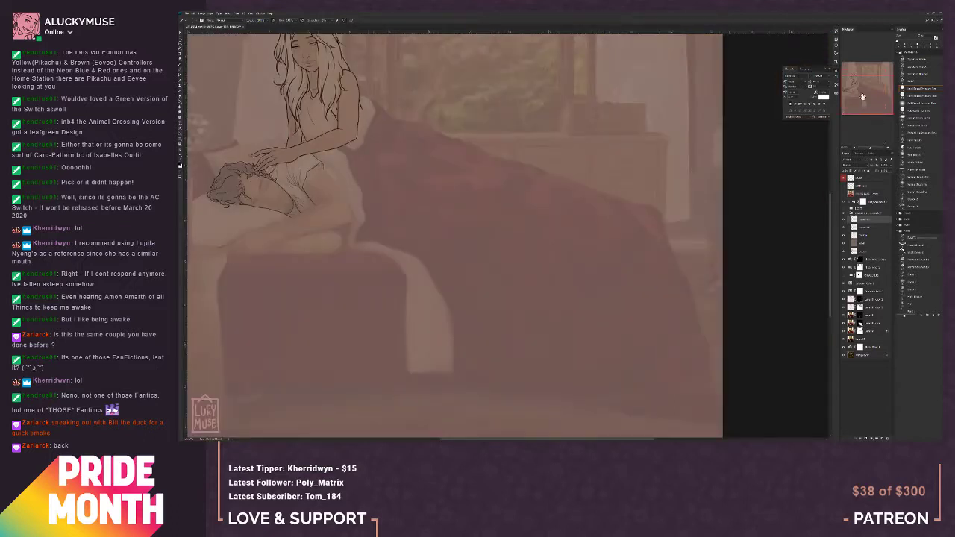
{"action": "left_click", "coordinate": [888, 147]}
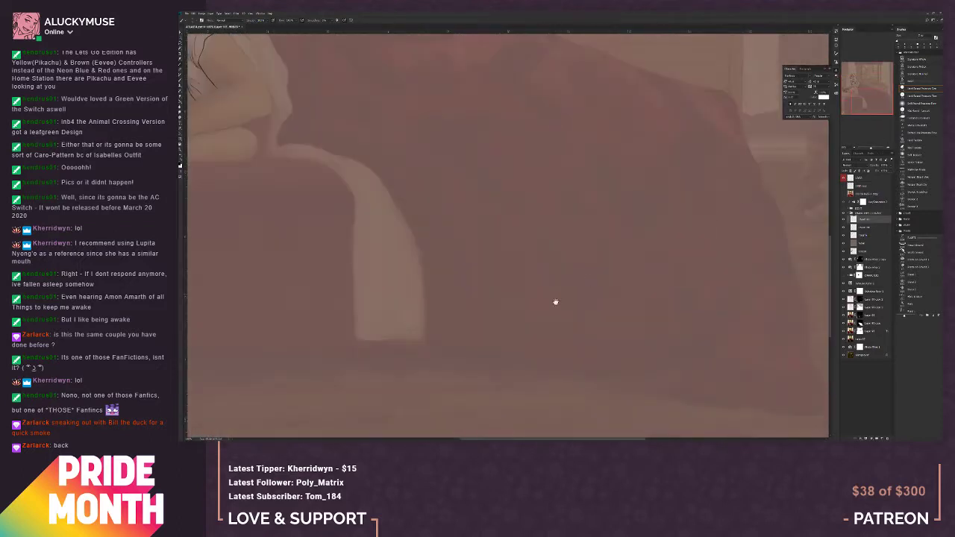
{"action": "left_click_drag", "start_coordinate": [381, 329], "coordinate": [657, 388]}
{"action": "left_click_drag", "start_coordinate": [497, 267], "coordinate": [414, 437]}
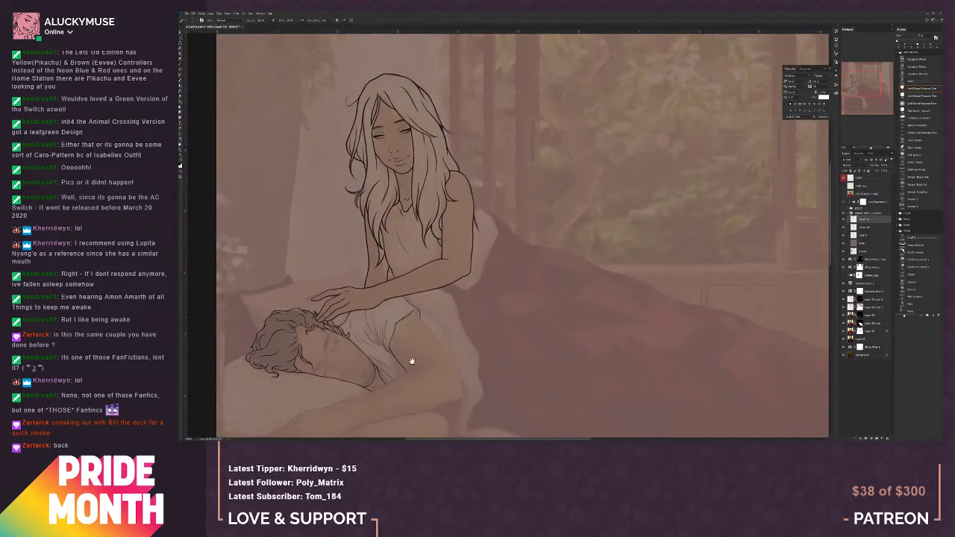
{"action": "left_click_drag", "start_coordinate": [411, 363], "coordinate": [538, 320]}
{"action": "left_click", "coordinate": [888, 147]}
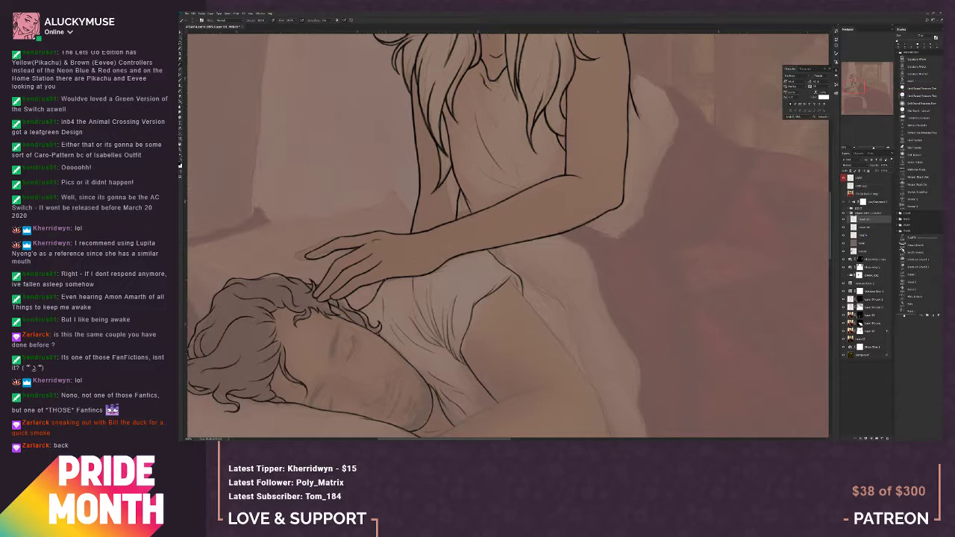
{"action": "left_click", "coordinate": [856, 147]}
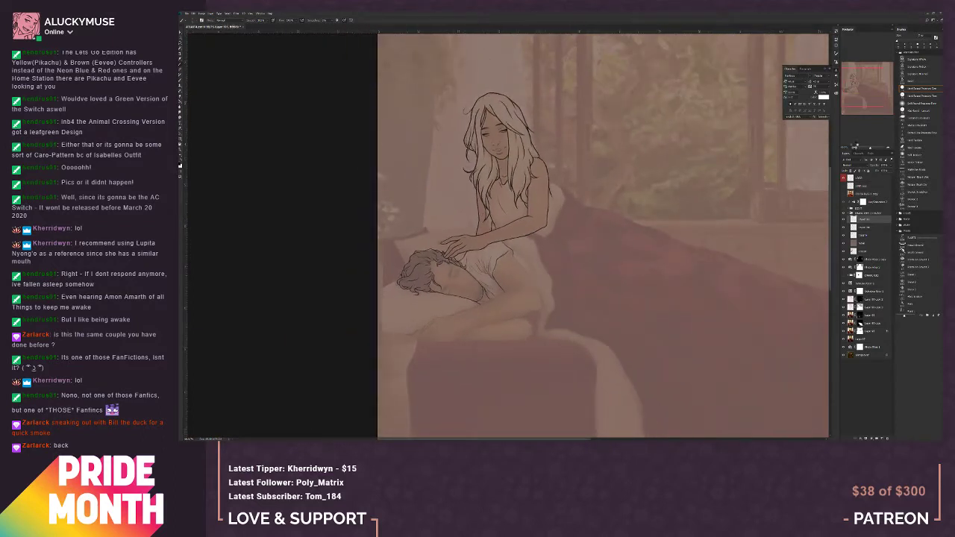
Step: Flip the canvas horizontally and examine the couple's line art in the mirrored painting, both overall and in close-up
{"action": "scroll", "coordinate": [728, 357], "scroll_direction": "left", "scroll_amount": 5}
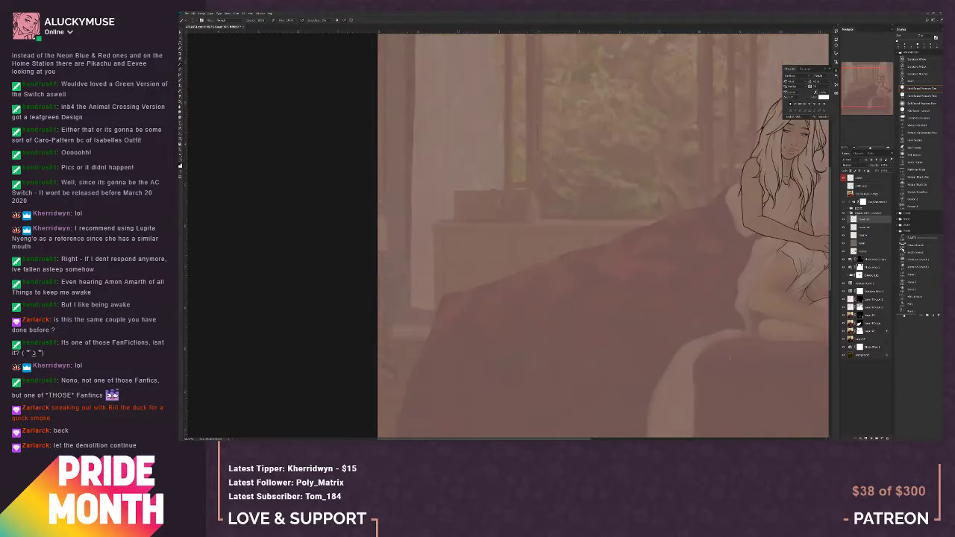
{"action": "left_click_drag", "start_coordinate": [750, 350], "coordinate": [564, 345]}
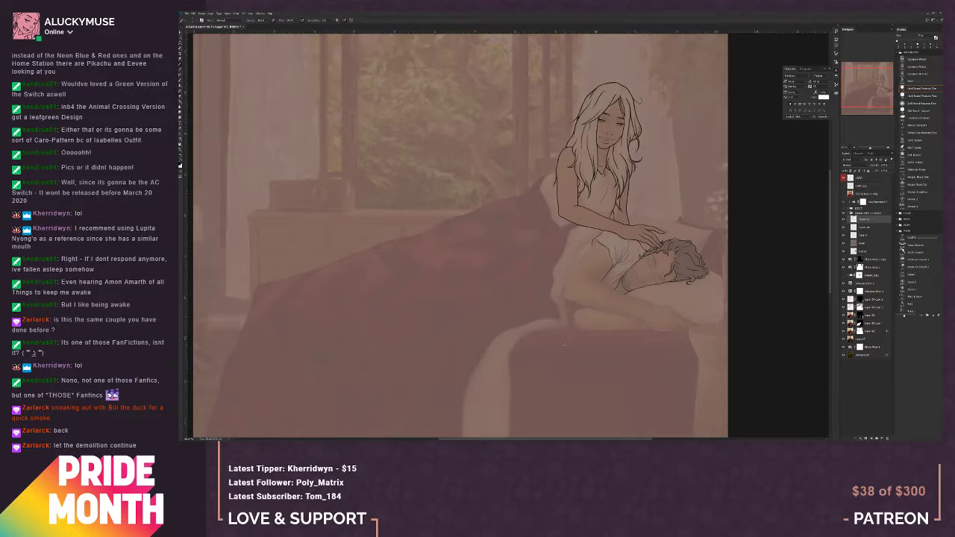
{"action": "left_click", "coordinate": [888, 149]}
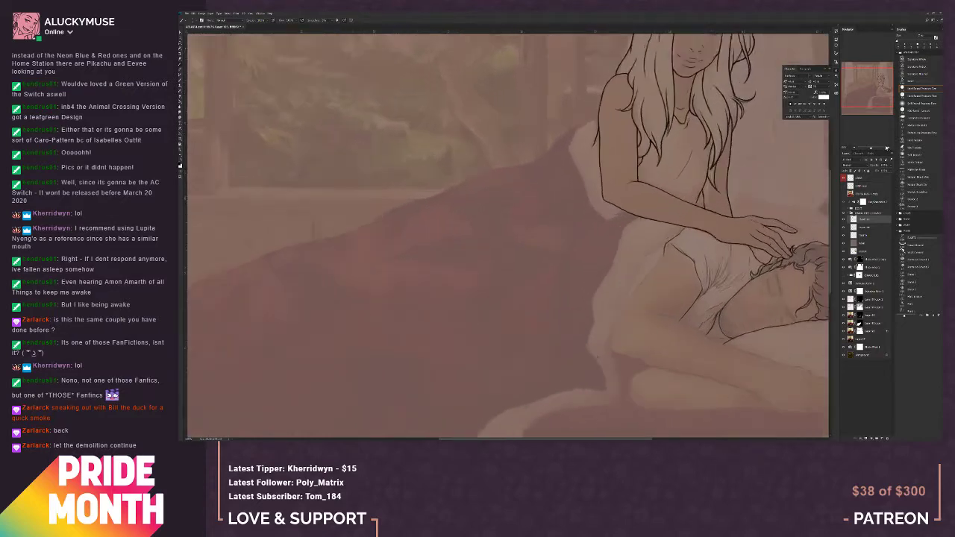
{"action": "left_click", "coordinate": [888, 149]}
{"action": "left_click_drag", "start_coordinate": [742, 286], "coordinate": [468, 353]}
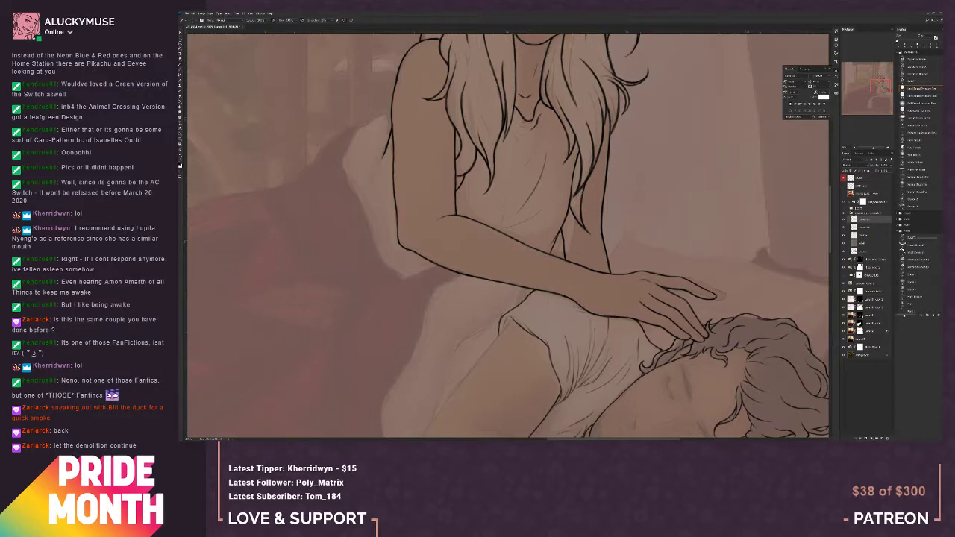
{"action": "left_click_drag", "start_coordinate": [671, 408], "coordinate": [623, 289]}
{"action": "left_click", "coordinate": [854, 148]}
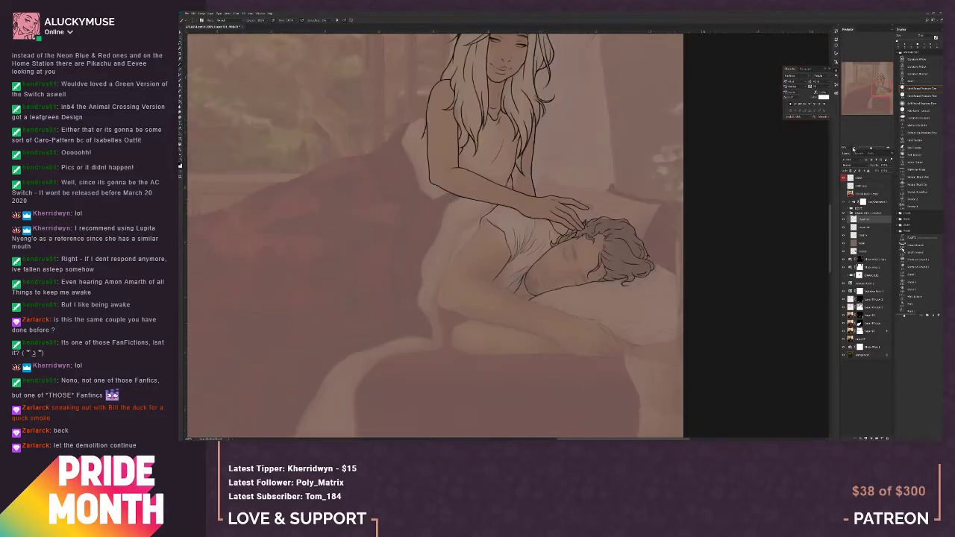
{"action": "left_click", "coordinate": [853, 149]}
{"action": "left_click_drag", "start_coordinate": [885, 149], "coordinate": [874, 149]}
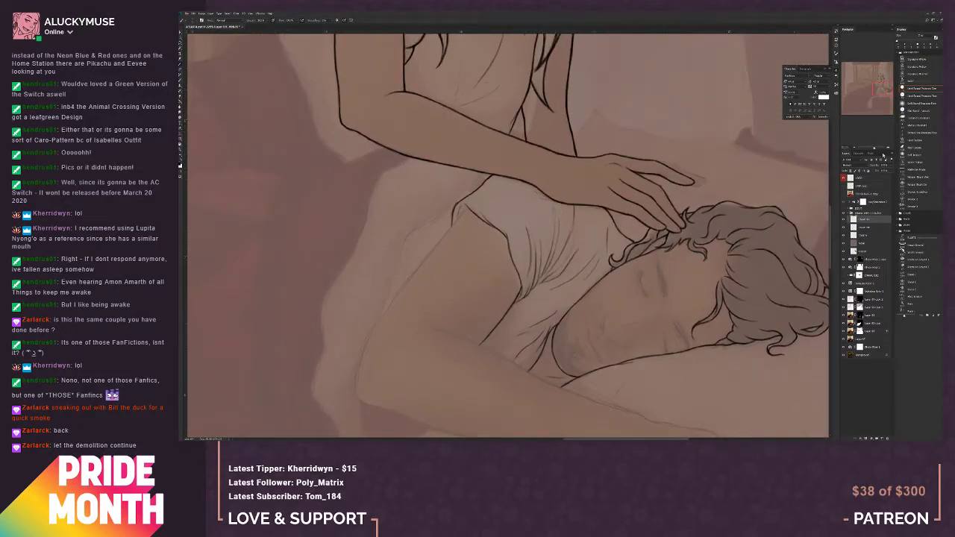
{"action": "left_click", "coordinate": [854, 148]}
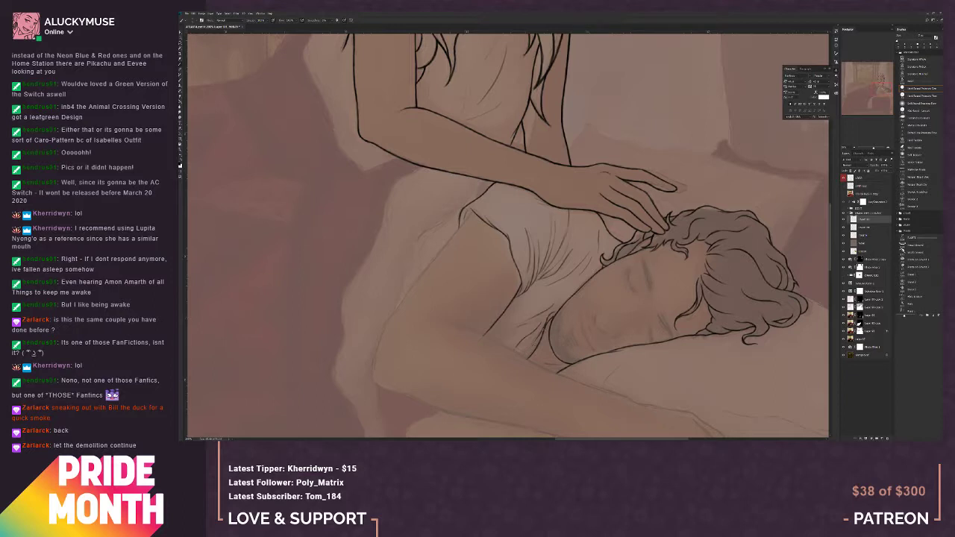
Step: Ink the outer contour of the man's upper arm from the shirt sleeve down to the elbow
{"action": "key", "text": "ctrl+0"}
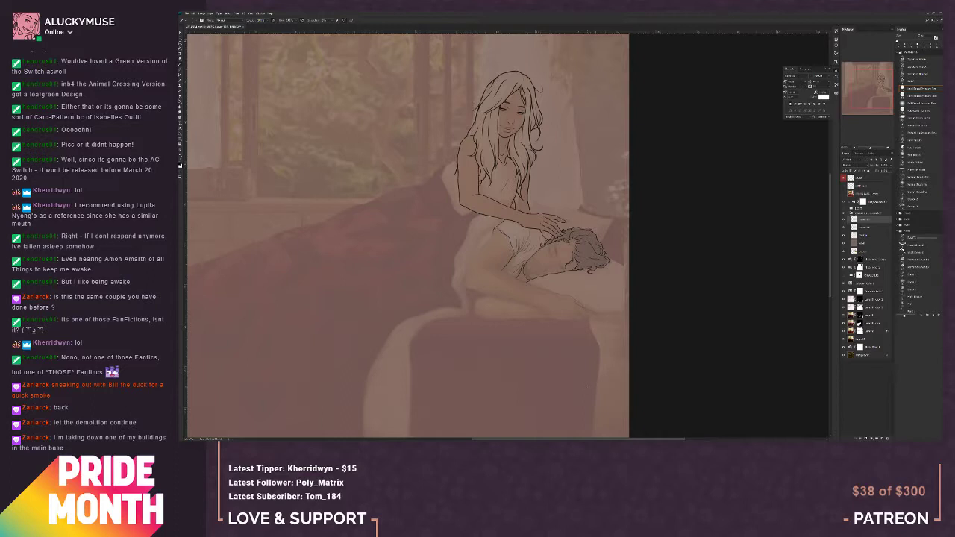
{"action": "mouse_move", "coordinate": [887, 96]}
{"action": "left_mouse_down"}
{"action": "mouse_move", "coordinate": [888, 147]}
{"action": "mouse_move", "coordinate": [885, 93]}
{"action": "left_mouse_up"}
{"action": "key", "text": "ctrl+plus"}
{"action": "key", "text": "ctrl+plus"}
{"action": "key", "text": "ctrl+plus"}
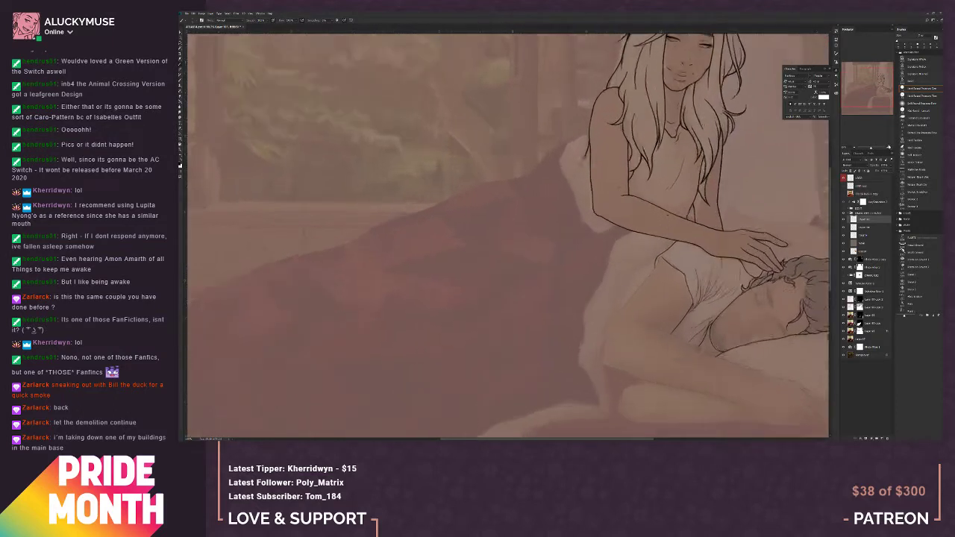
{"action": "left_click_drag", "start_coordinate": [704, 333], "coordinate": [494, 239]}
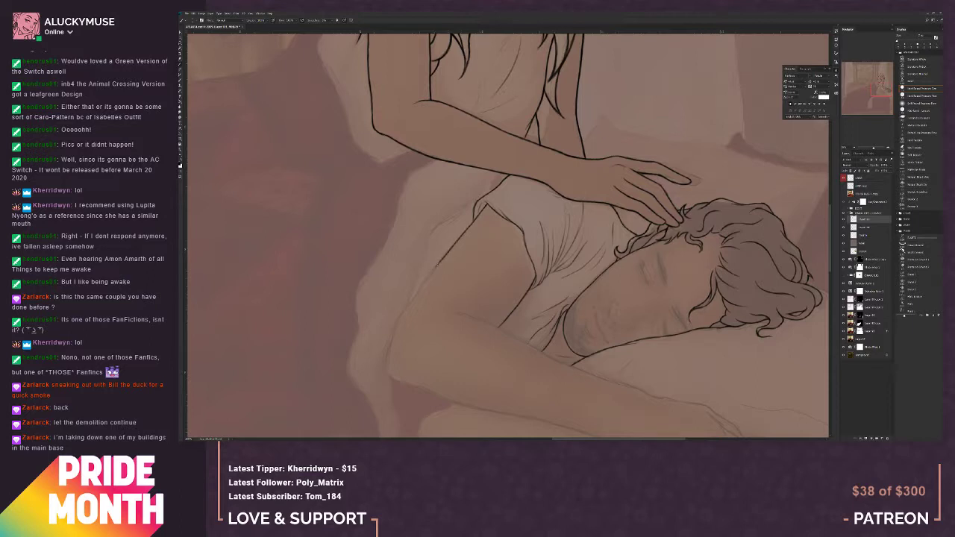
{"action": "left_click_drag", "start_coordinate": [427, 276], "coordinate": [412, 297]}
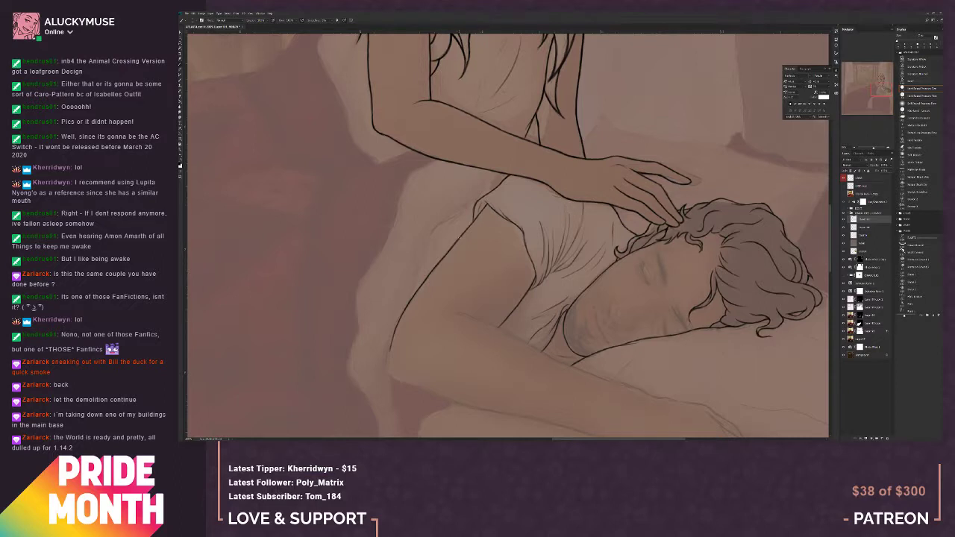
{"action": "left_click_drag", "start_coordinate": [519, 321], "coordinate": [498, 342]}
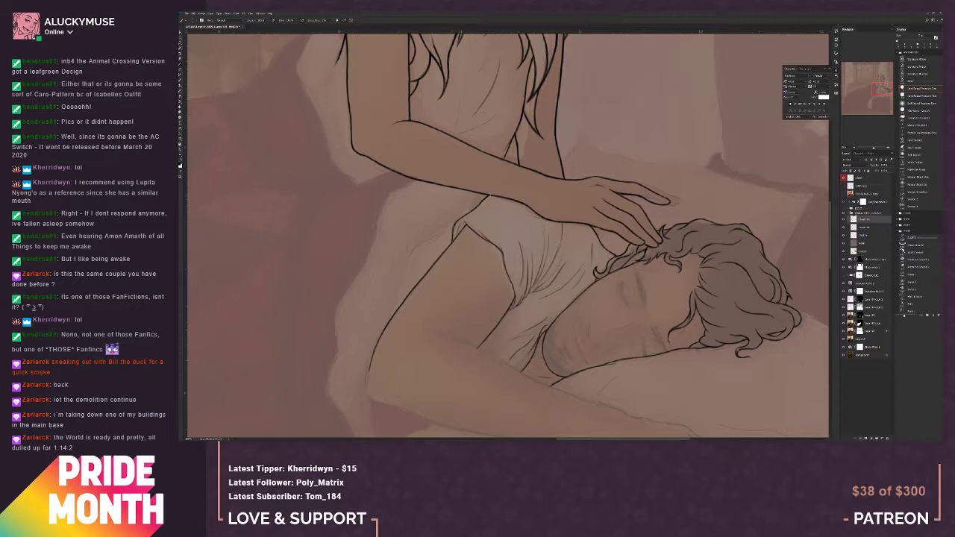
Step: Ink the lower and upper edges of the man's front forearm from the elbow to the wrist
{"action": "scroll", "coordinate": [437, 385], "scroll_direction": "down", "scroll_amount": 3}
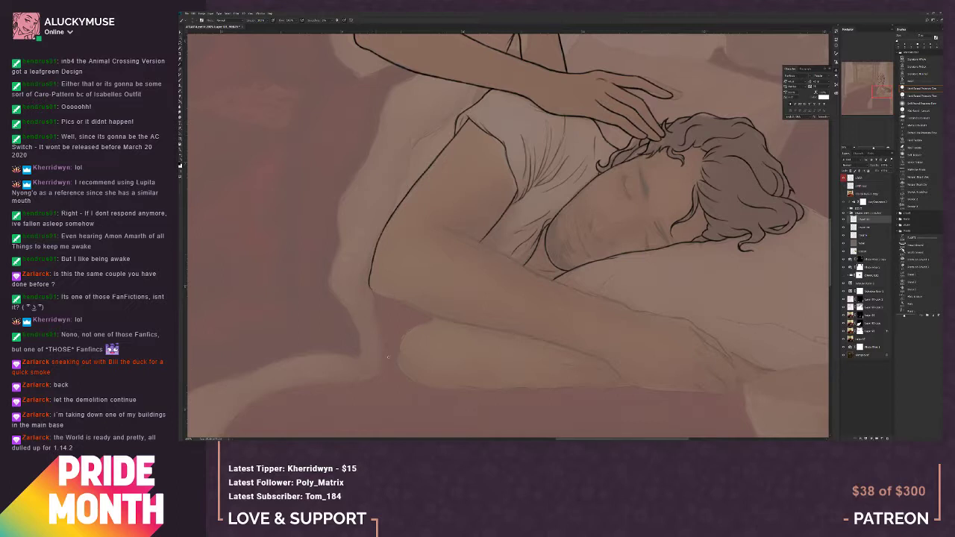
{"action": "left_click_drag", "start_coordinate": [567, 395], "coordinate": [485, 408]}
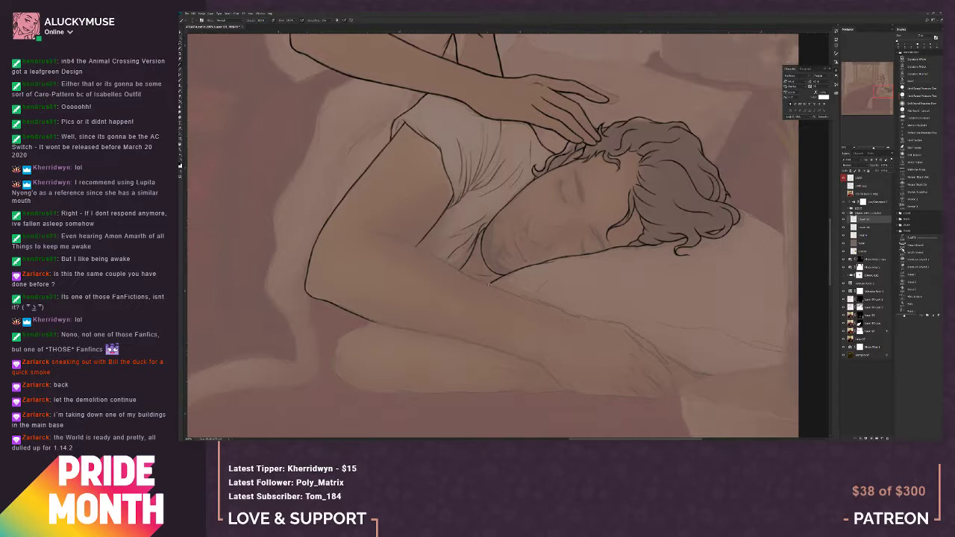
{"action": "key", "text": "e"}
{"action": "mouse_move", "coordinate": [467, 275]}
{"action": "left_mouse_down"}
{"action": "mouse_move", "coordinate": [402, 240]}
{"action": "mouse_move", "coordinate": [419, 249]}
{"action": "left_mouse_up"}
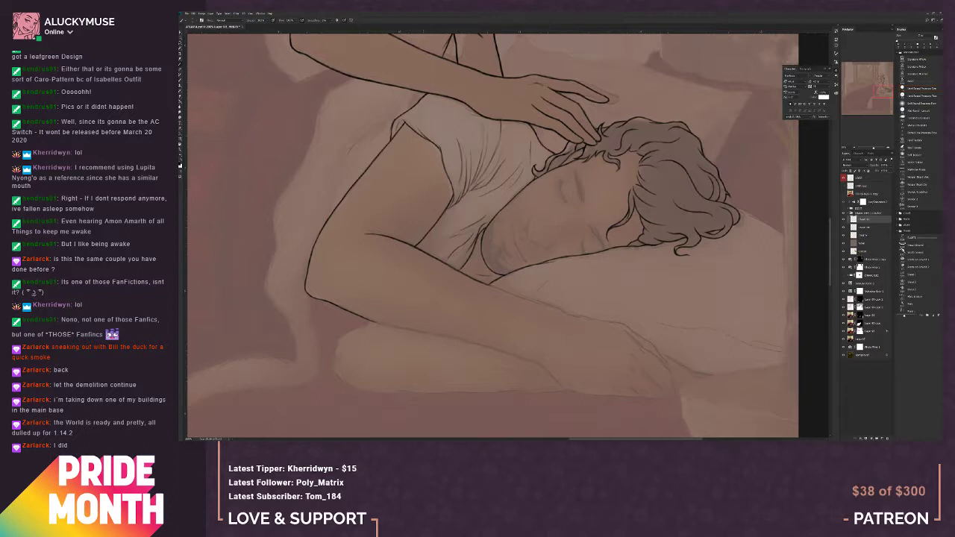
{"action": "left_click_drag", "start_coordinate": [543, 332], "coordinate": [460, 322]}
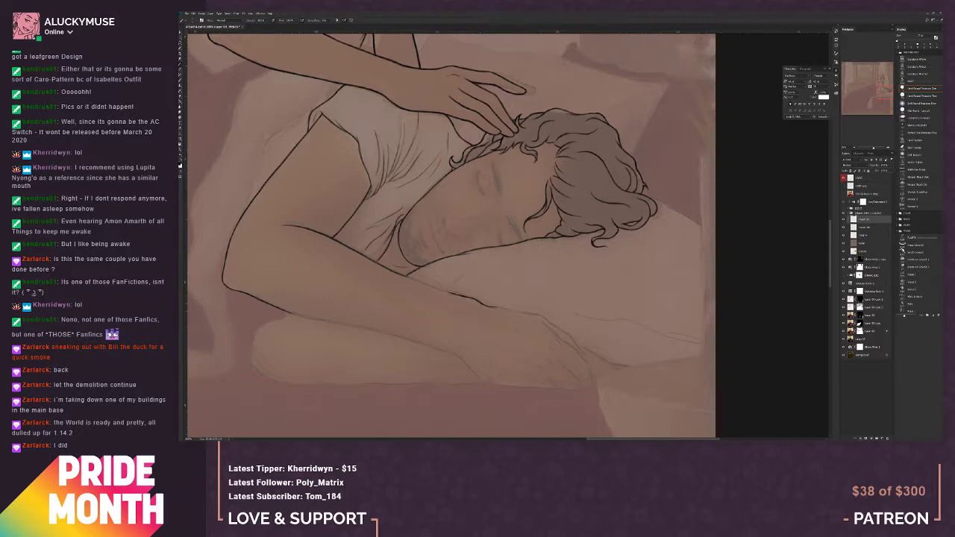
{"action": "left_click_drag", "start_coordinate": [417, 280], "coordinate": [442, 292]}
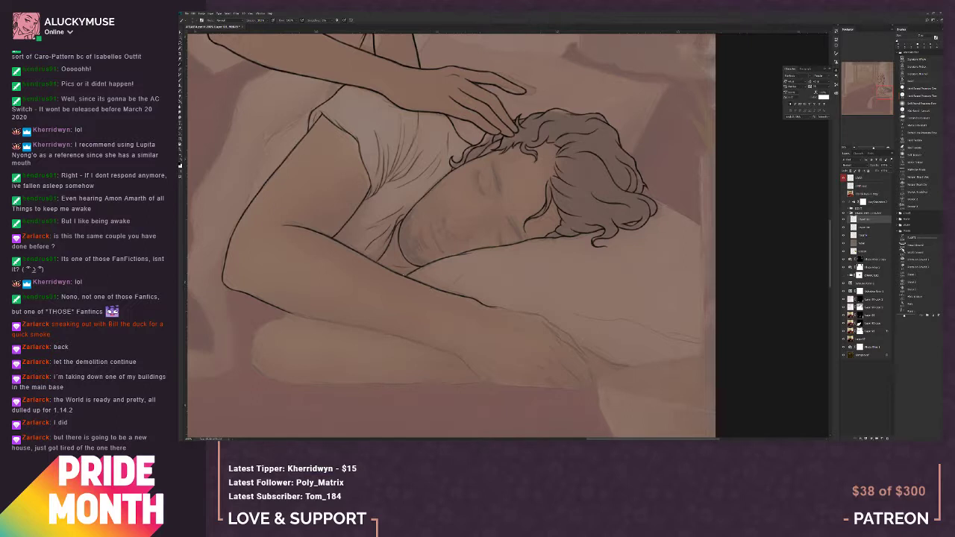
{"action": "left_click_drag", "start_coordinate": [402, 277], "coordinate": [412, 256]}
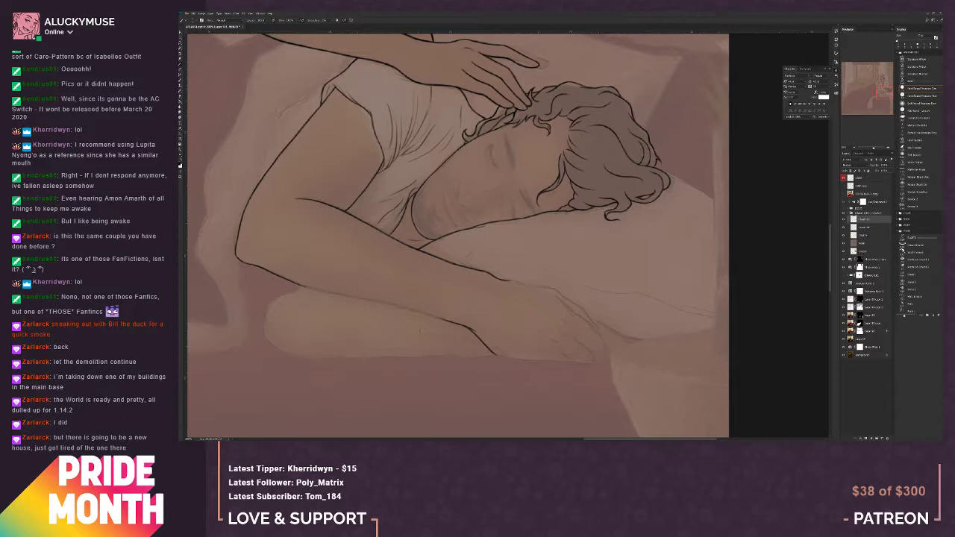
Step: Ink the back of the man's hand with its knuckles and fingers, plus the pillow fold beside it
{"action": "left_click_drag", "start_coordinate": [386, 327], "coordinate": [455, 288]}
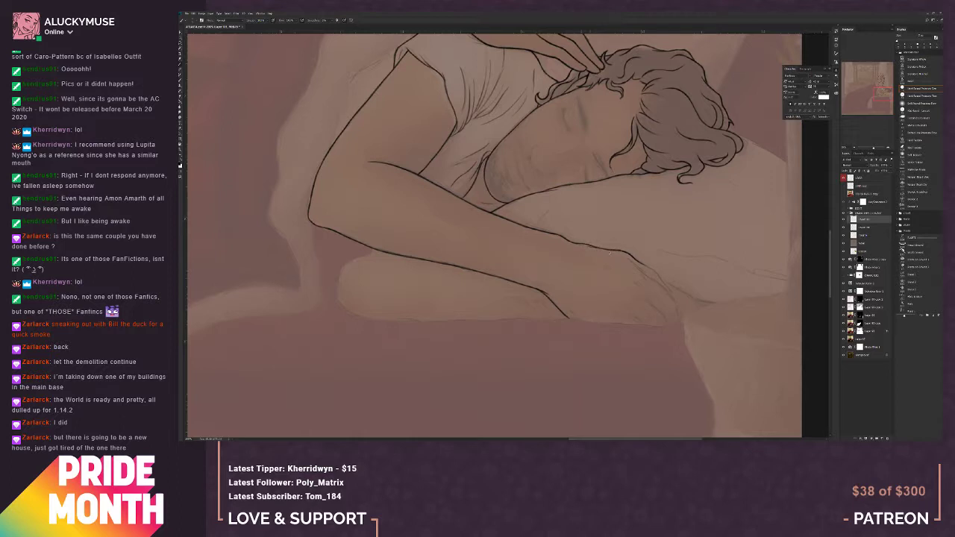
{"action": "left_click_drag", "start_coordinate": [609, 314], "coordinate": [473, 309]}
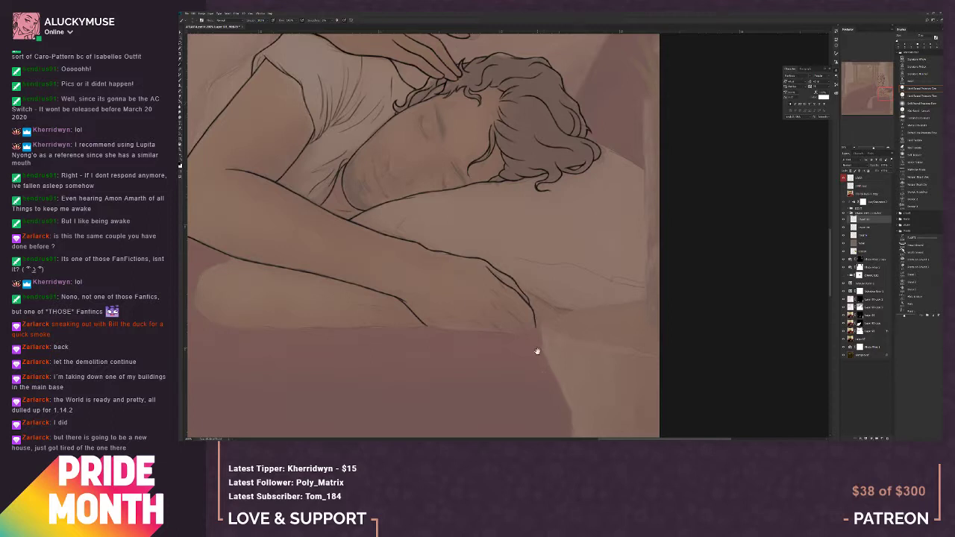
{"action": "left_click_drag", "start_coordinate": [535, 349], "coordinate": [512, 300]}
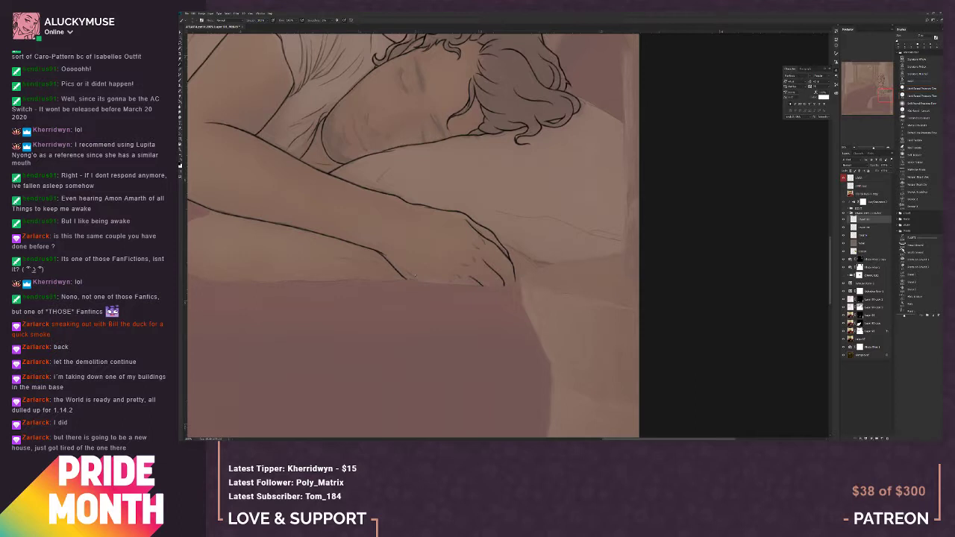
{"action": "mouse_move", "coordinate": [499, 332]}
{"action": "left_mouse_down"}
{"action": "mouse_move", "coordinate": [570, 366]}
{"action": "mouse_move", "coordinate": [426, 337]}
{"action": "left_mouse_up"}
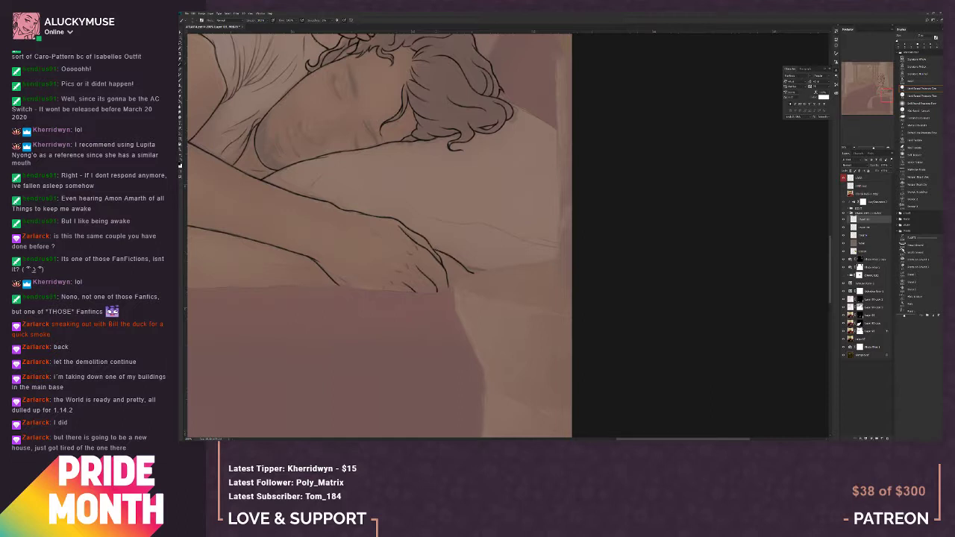
{"action": "left_click_drag", "start_coordinate": [403, 341], "coordinate": [575, 331]}
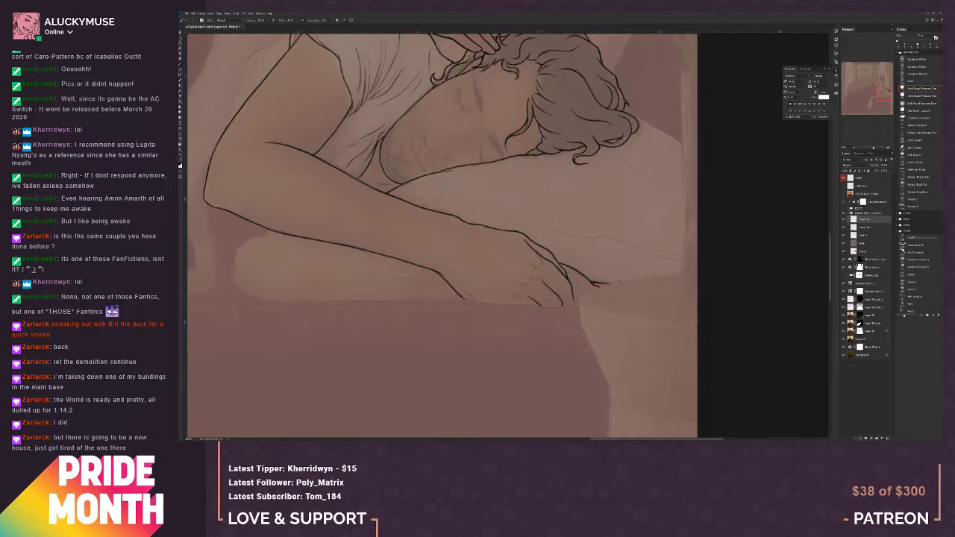
Step: Ink the outline of the man's other forearm under the front one and close the lower edge of the hand
{"action": "left_click_drag", "start_coordinate": [398, 333], "coordinate": [518, 318]}
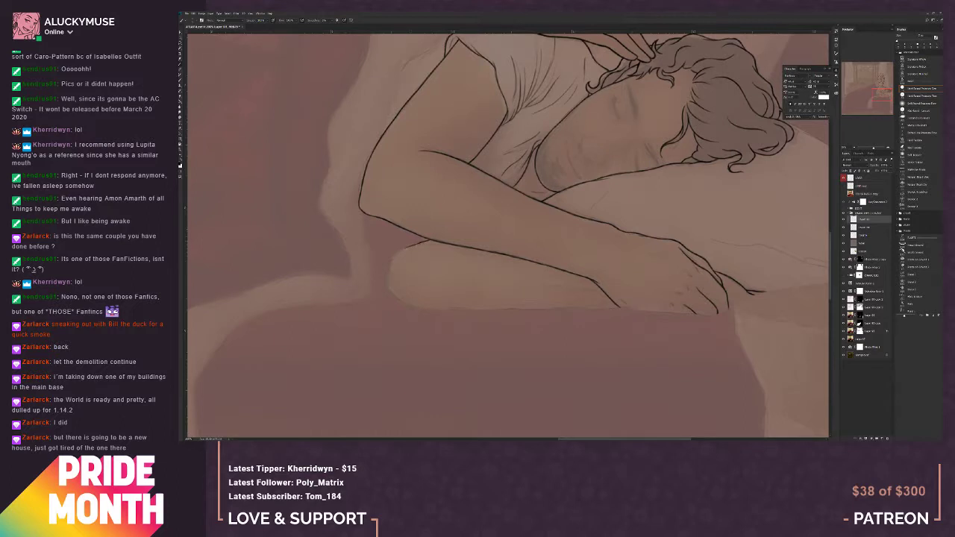
{"action": "left_click_drag", "start_coordinate": [417, 244], "coordinate": [403, 249]}
{"action": "left_click_drag", "start_coordinate": [413, 307], "coordinate": [419, 309]}
{"action": "left_click_drag", "start_coordinate": [428, 309], "coordinate": [450, 311]}
{"action": "left_click_drag", "start_coordinate": [598, 311], "coordinate": [562, 309]}
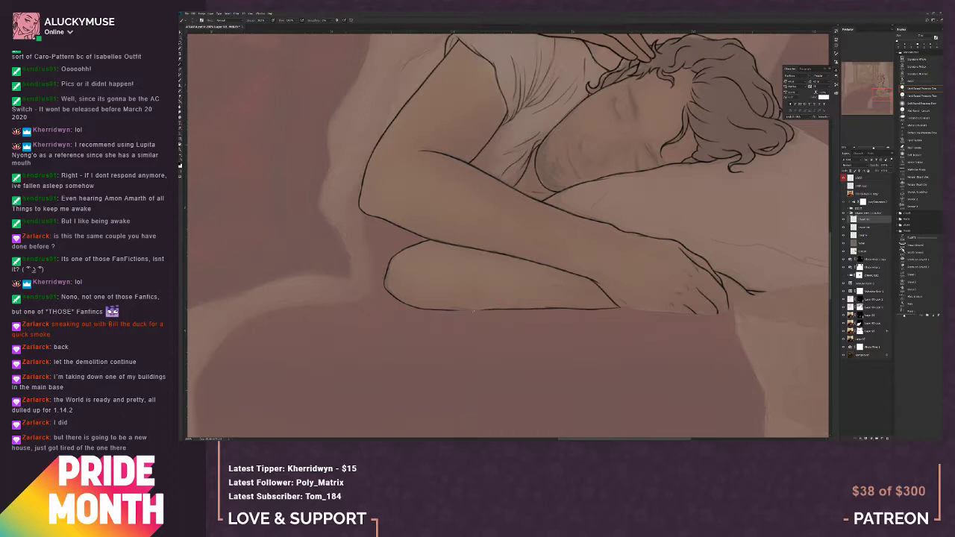
{"action": "left_click_drag", "start_coordinate": [458, 310], "coordinate": [470, 310]}
{"action": "left_click_drag", "start_coordinate": [720, 327], "coordinate": [646, 316]}
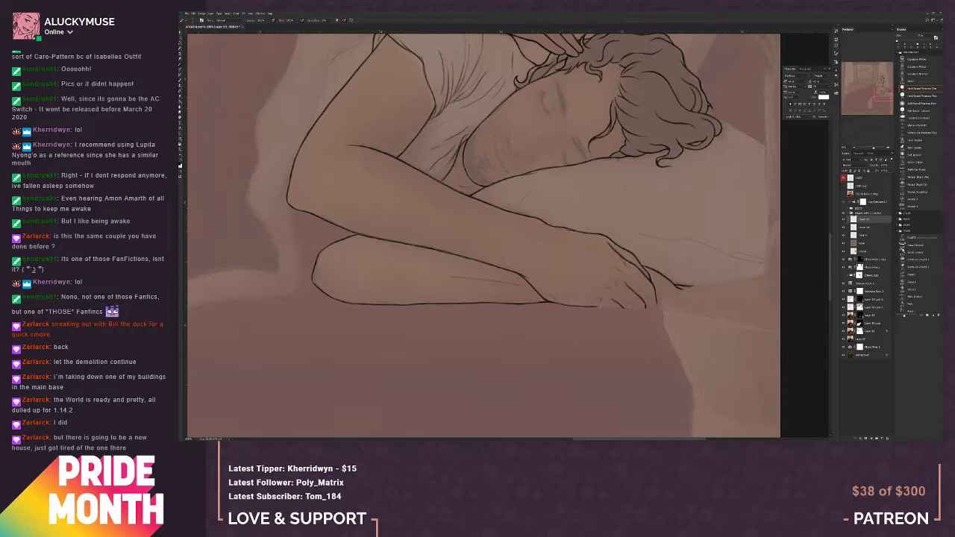
{"action": "left_click_drag", "start_coordinate": [605, 306], "coordinate": [619, 308]}
Step: Ink the pillow's upper edge beyond the man's hair and try crease strokes on the pillow, undoing the last one
{"action": "left_click_drag", "start_coordinate": [486, 273], "coordinate": [490, 375]}
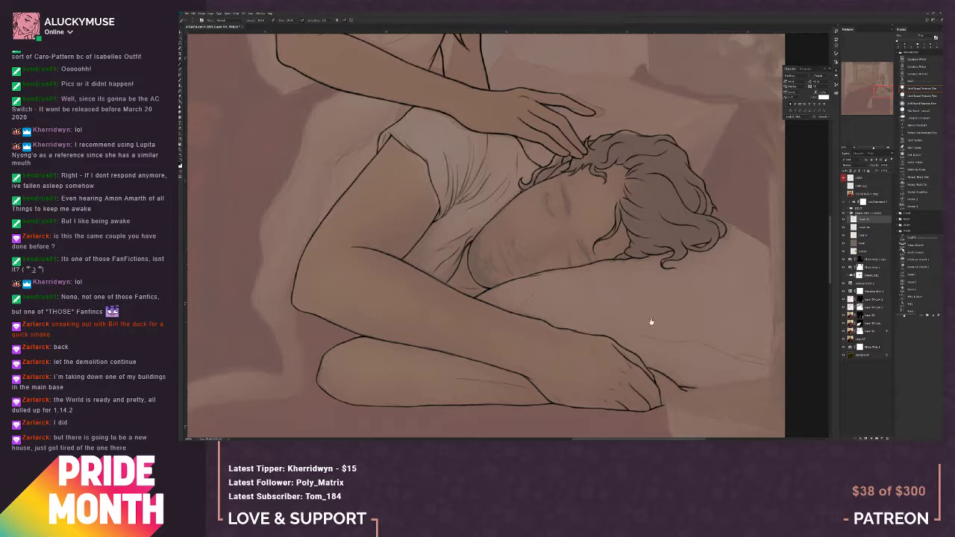
{"action": "left_click_drag", "start_coordinate": [650, 319], "coordinate": [565, 330]}
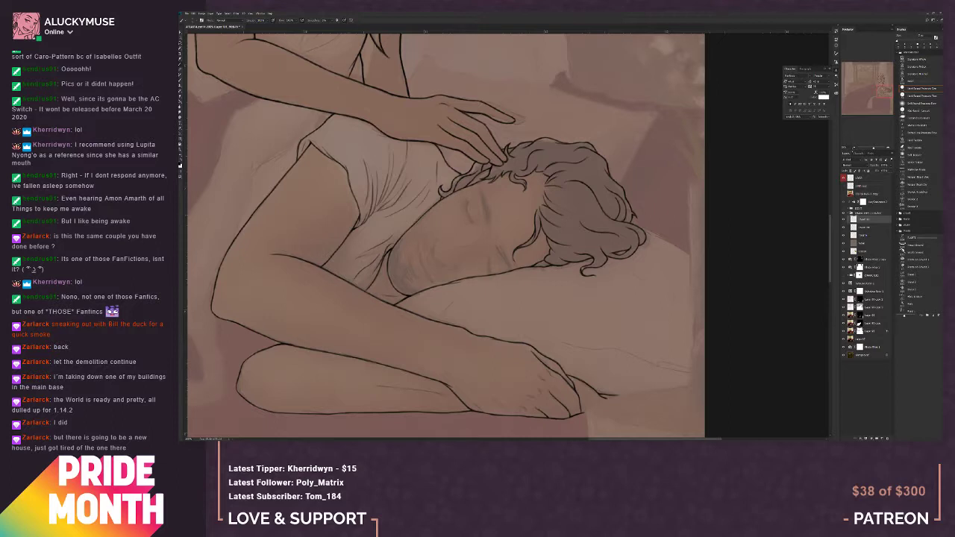
{"action": "left_click", "coordinate": [856, 147]}
{"action": "left_click", "coordinate": [856, 147]}
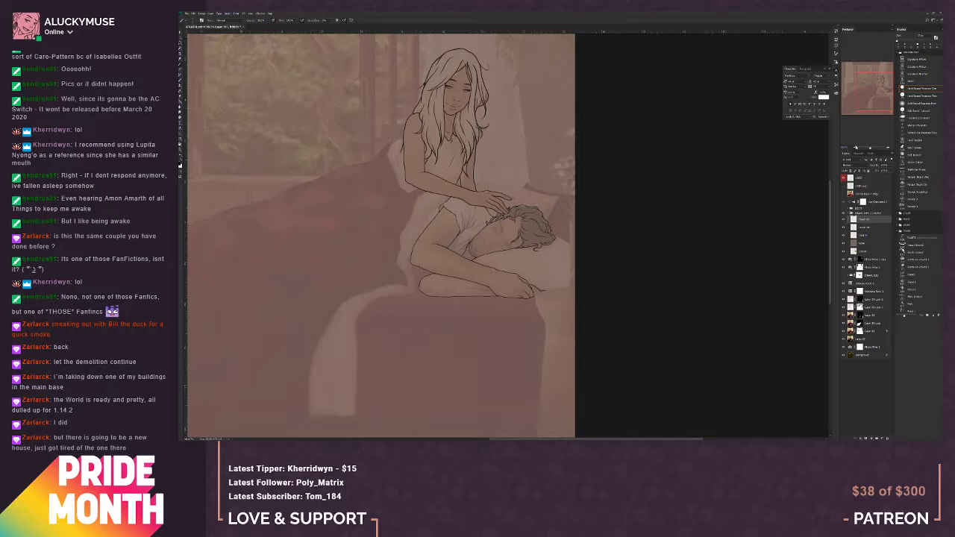
{"action": "left_click", "coordinate": [887, 148]}
{"action": "left_click", "coordinate": [888, 148]}
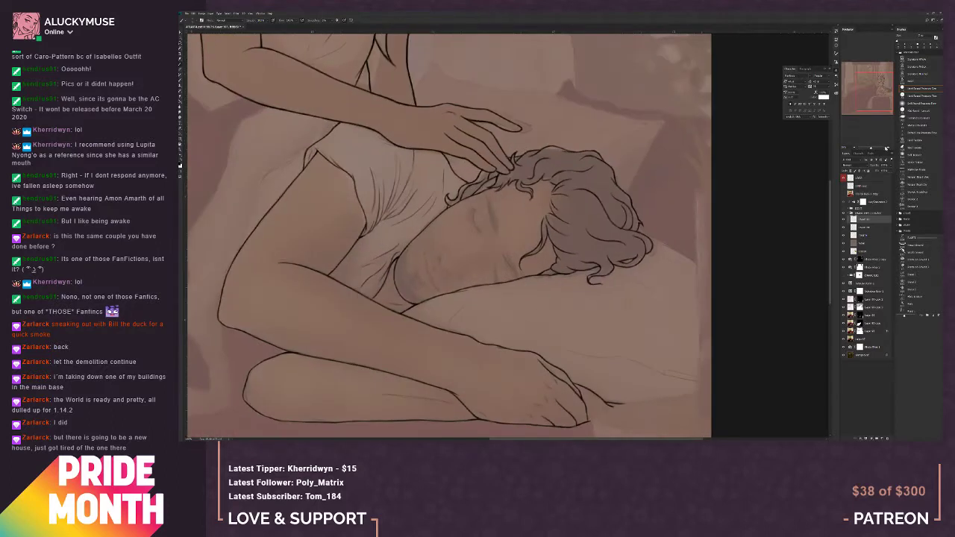
{"action": "left_click_drag", "start_coordinate": [640, 338], "coordinate": [459, 311]}
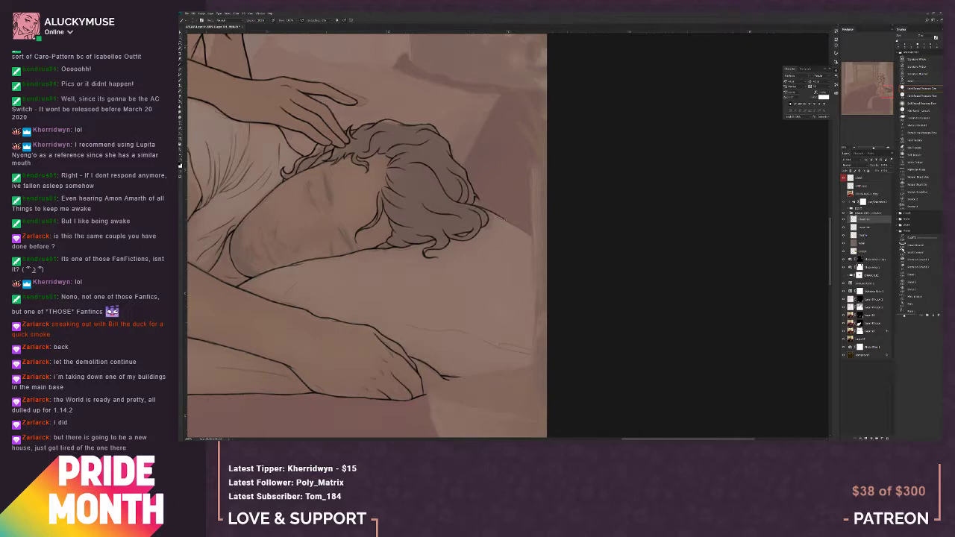
{"action": "left_click_drag", "start_coordinate": [510, 222], "coordinate": [533, 237]}
{"action": "left_click_drag", "start_coordinate": [474, 255], "coordinate": [500, 269]}
{"action": "key", "text": "ctrl+z"}
Step: Ink the fold lines behind the man's shoulder beneath the woman's arm and check them against the whole painting
{"action": "left_click_drag", "start_coordinate": [860, 149], "coordinate": [852, 148]}
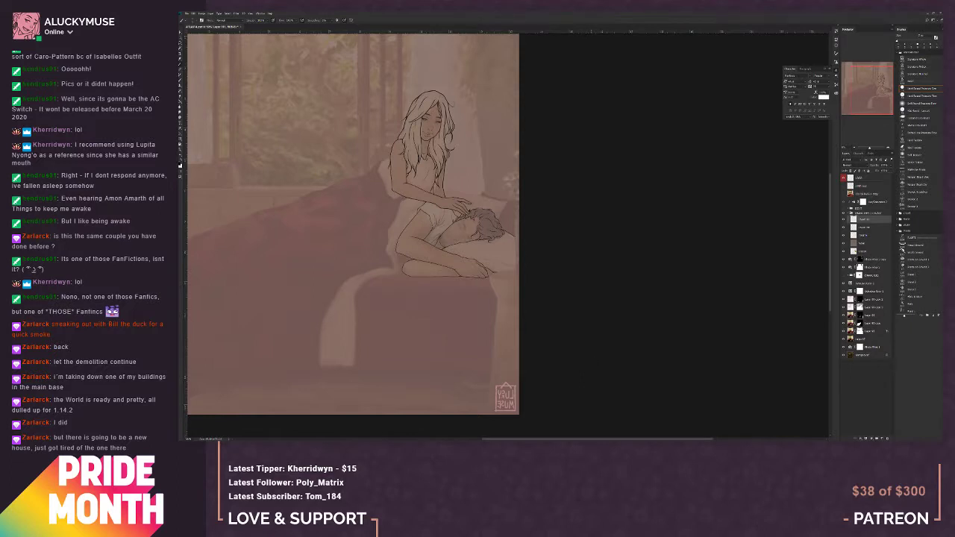
{"action": "left_click", "coordinate": [891, 148]}
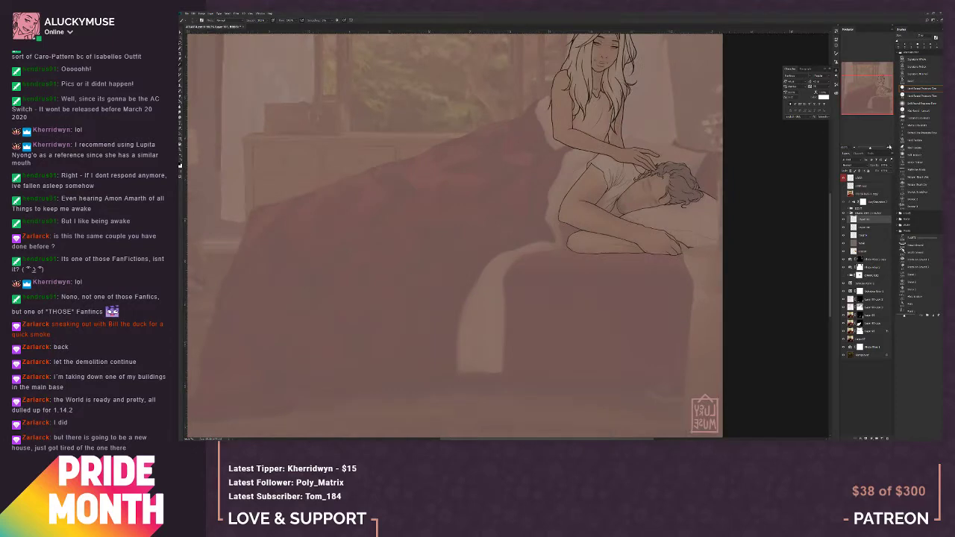
{"action": "left_click", "coordinate": [888, 147]}
{"action": "left_click", "coordinate": [887, 147]}
{"action": "left_click_drag", "start_coordinate": [867, 96], "coordinate": [875, 85]}
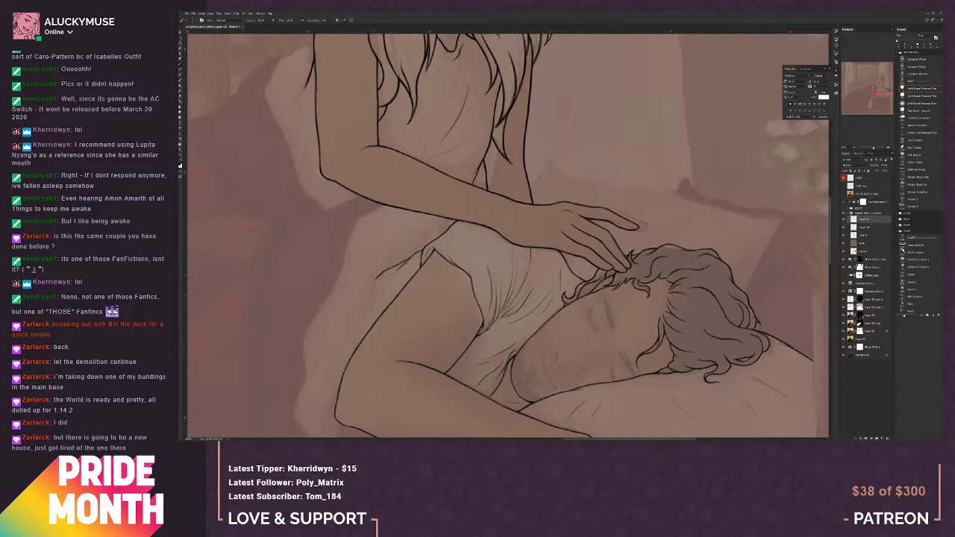
{"action": "key", "text": "ctrl+0"}
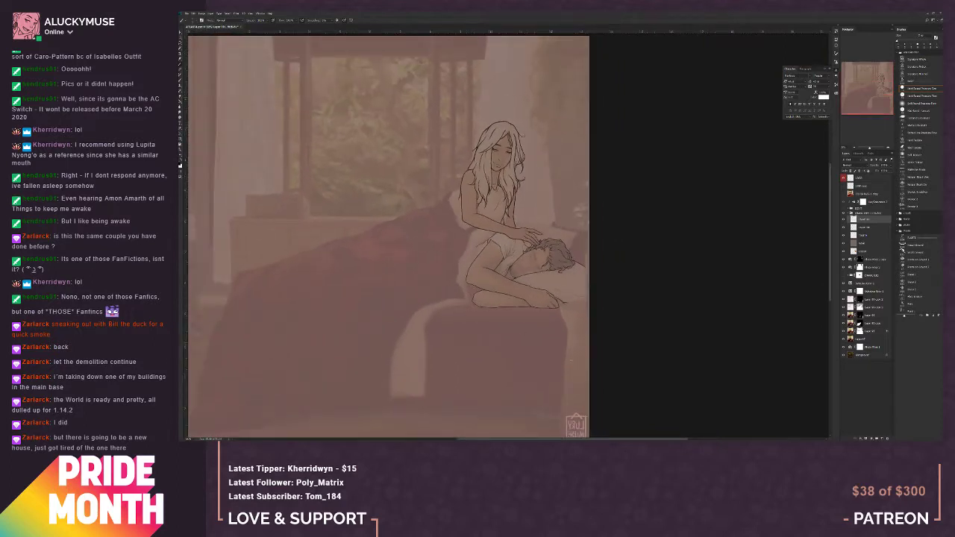
Step: Add a new layer for the line art and raise the brown overlay layer's opacity to fade the painting further
{"action": "left_click", "coordinate": [882, 438]}
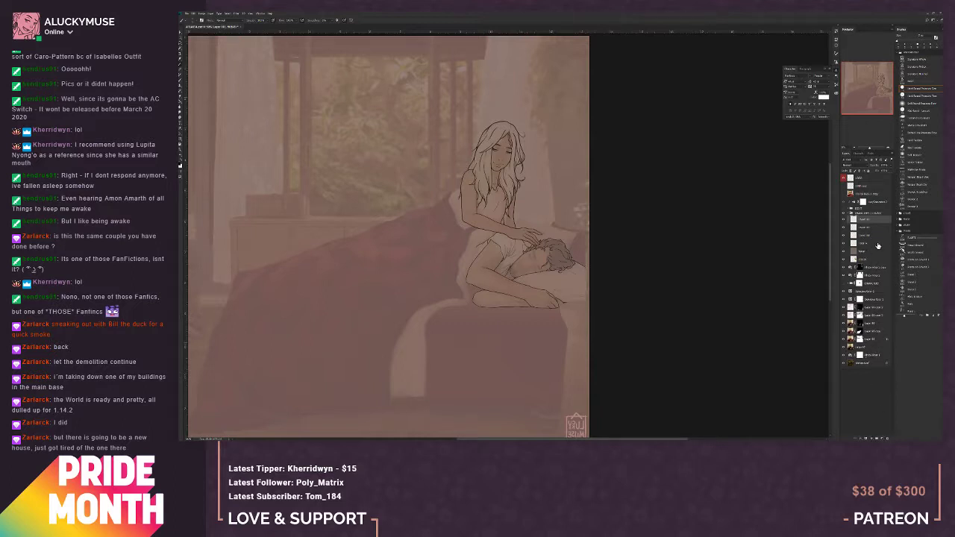
{"action": "left_click", "coordinate": [862, 252]}
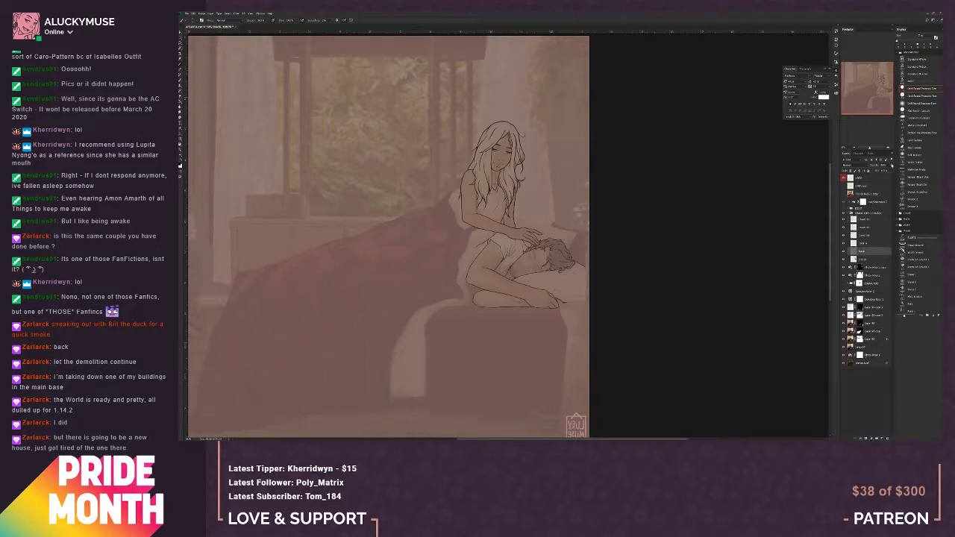
{"action": "left_click", "coordinate": [892, 166]}
{"action": "left_click_drag", "start_coordinate": [889, 173], "coordinate": [891, 172]}
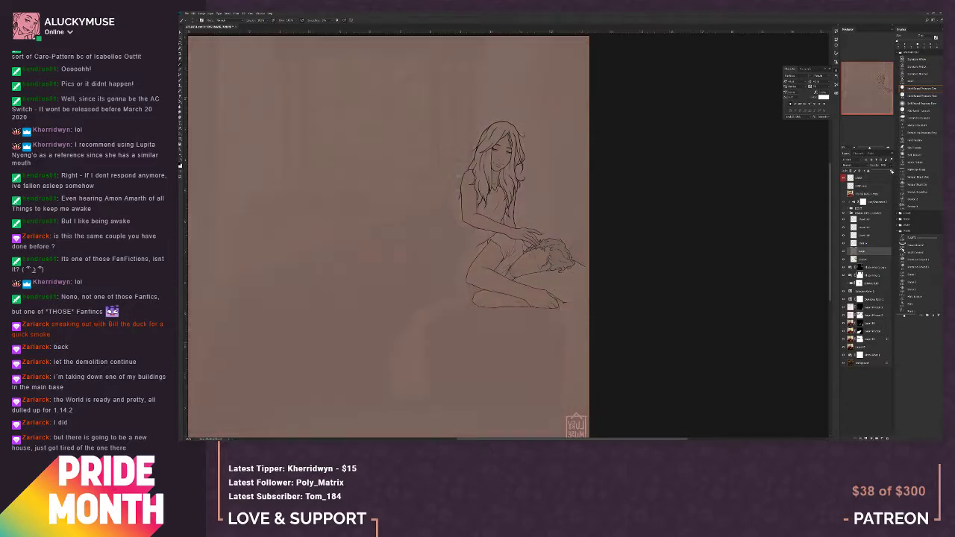
{"action": "left_click", "coordinate": [869, 219]}
{"action": "left_click", "coordinate": [887, 148]}
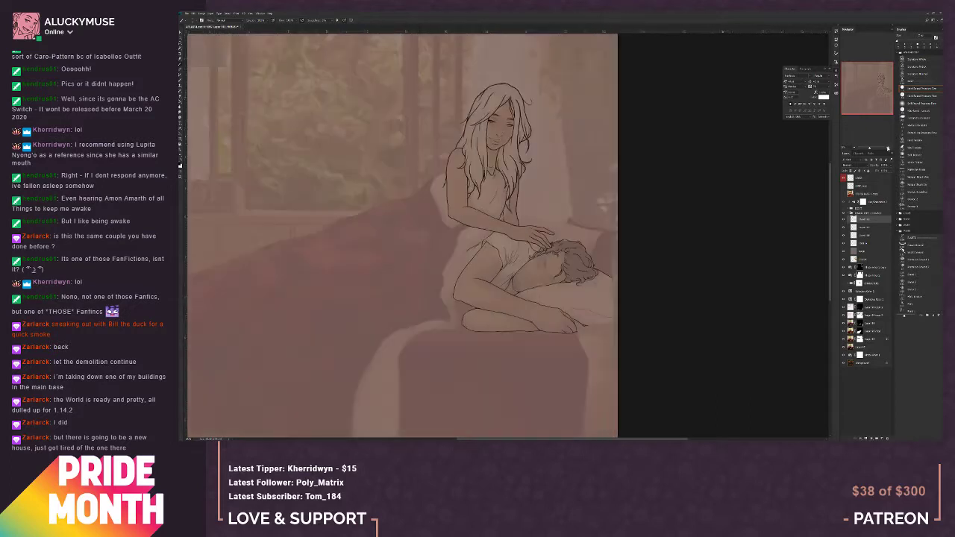
{"action": "left_click_drag", "start_coordinate": [528, 390], "coordinate": [616, 351]}
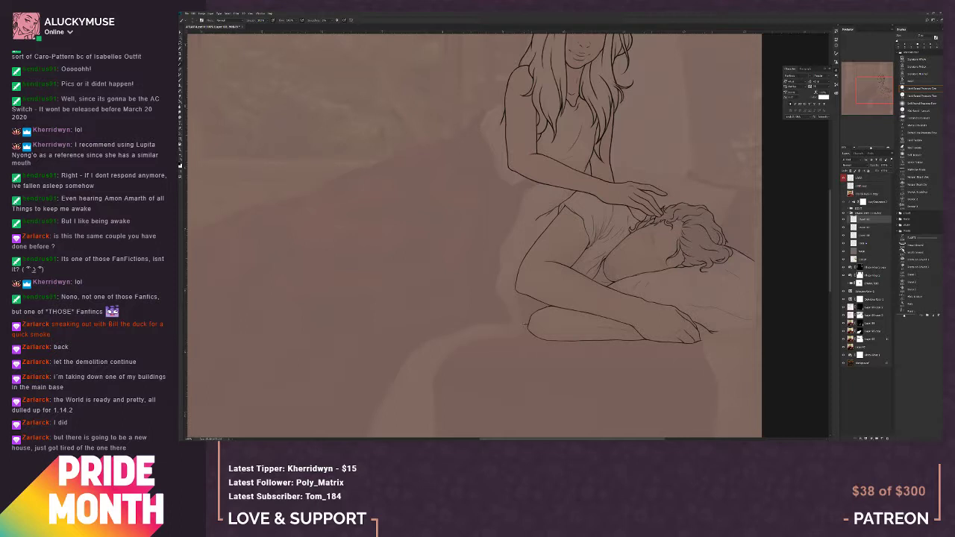
Step: Try hiding the painted background by raising the opacity of the brown fill layer below the line art
{"action": "left_click", "coordinate": [853, 148]}
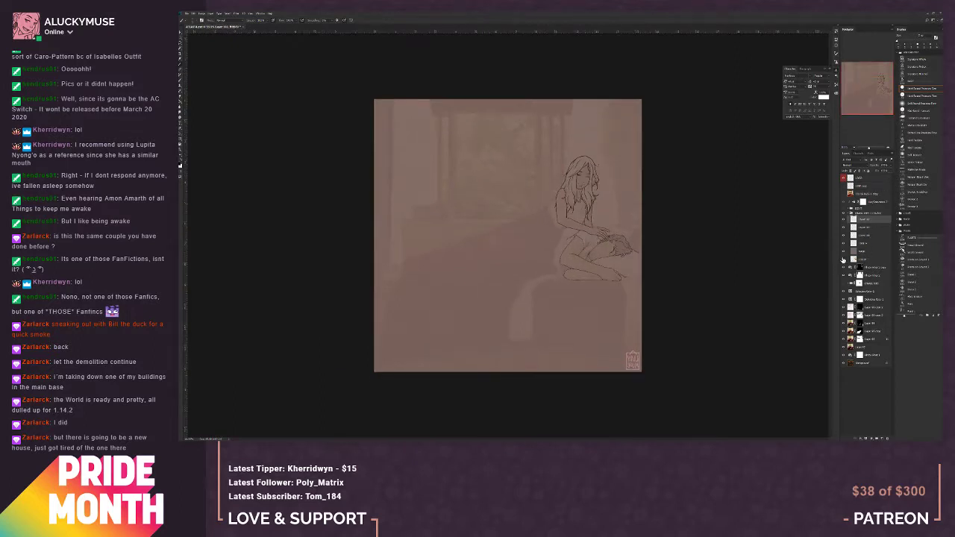
{"action": "left_click", "coordinate": [844, 260]}
{"action": "left_click", "coordinate": [870, 246]}
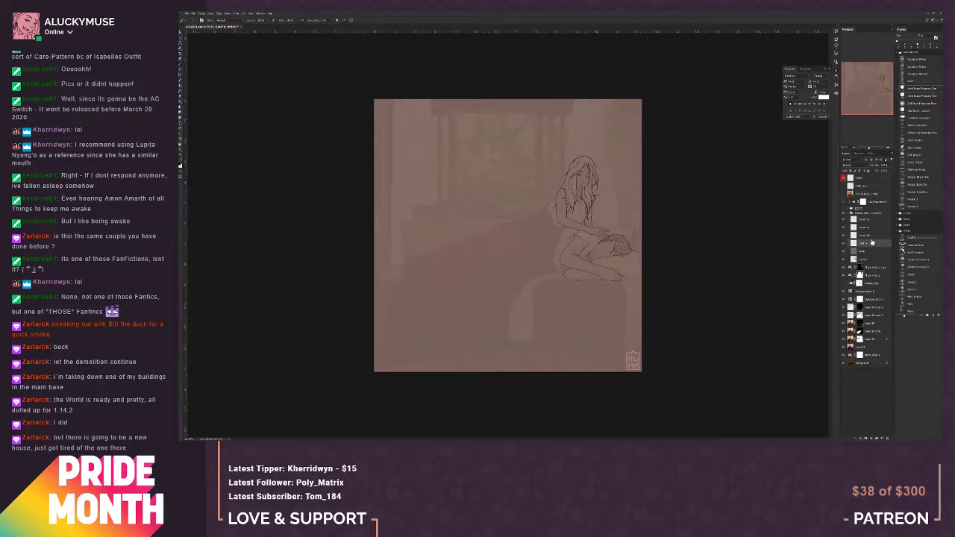
{"action": "left_click", "coordinate": [870, 252]}
{"action": "left_click", "coordinate": [891, 166]}
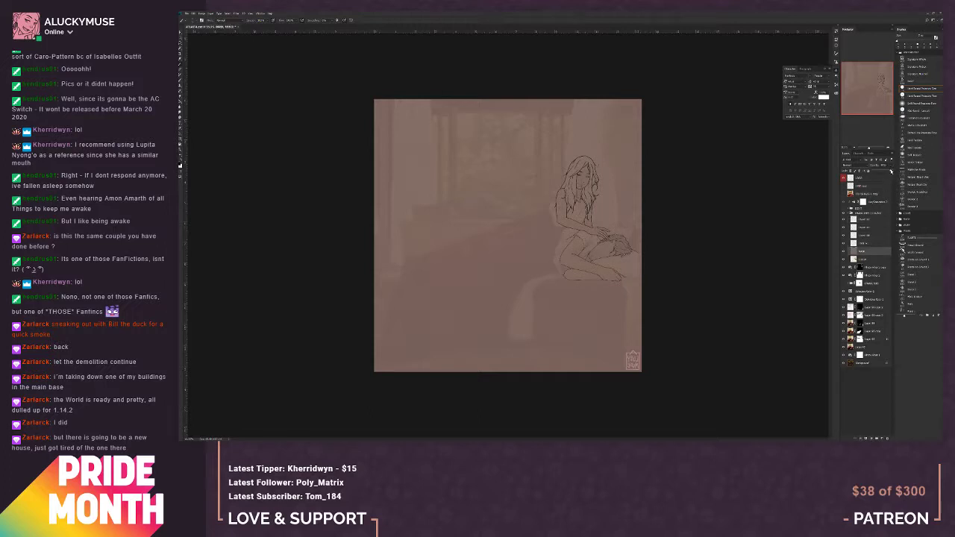
{"action": "left_click", "coordinate": [892, 172]}
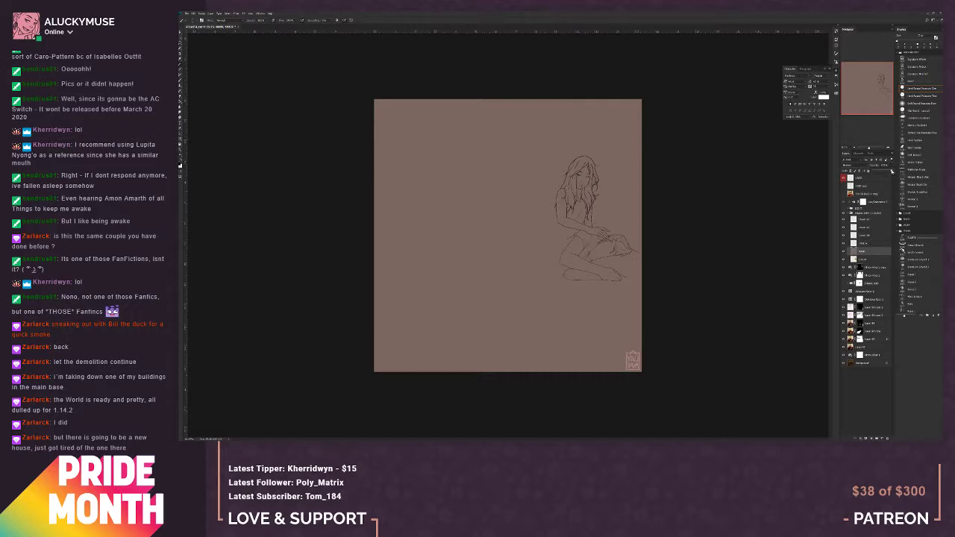
{"action": "left_click_drag", "start_coordinate": [891, 171], "coordinate": [890, 171]}
{"action": "left_click", "coordinate": [870, 221]}
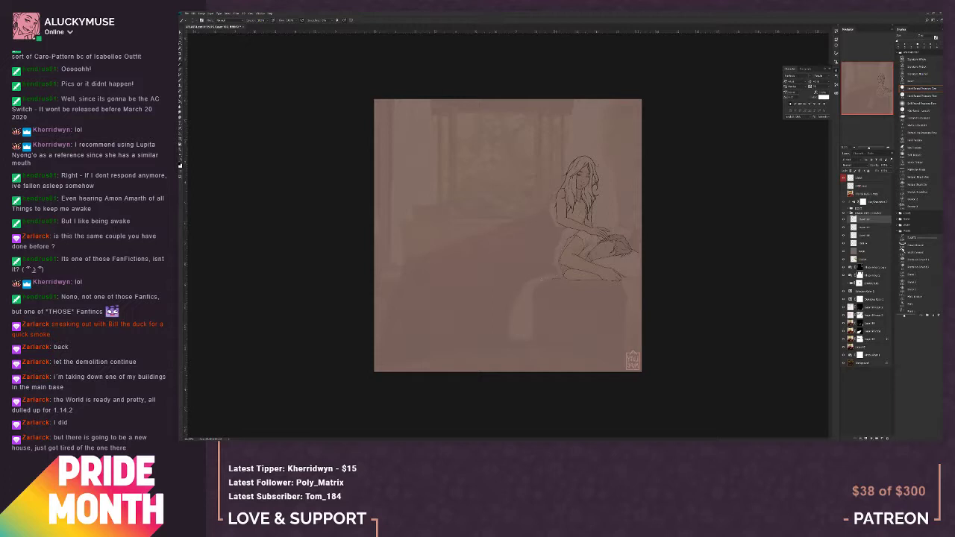
Step: Make the brown fill layer opaque so it covers the painted background, and reselect the top line layer
{"action": "left_click", "coordinate": [870, 255]}
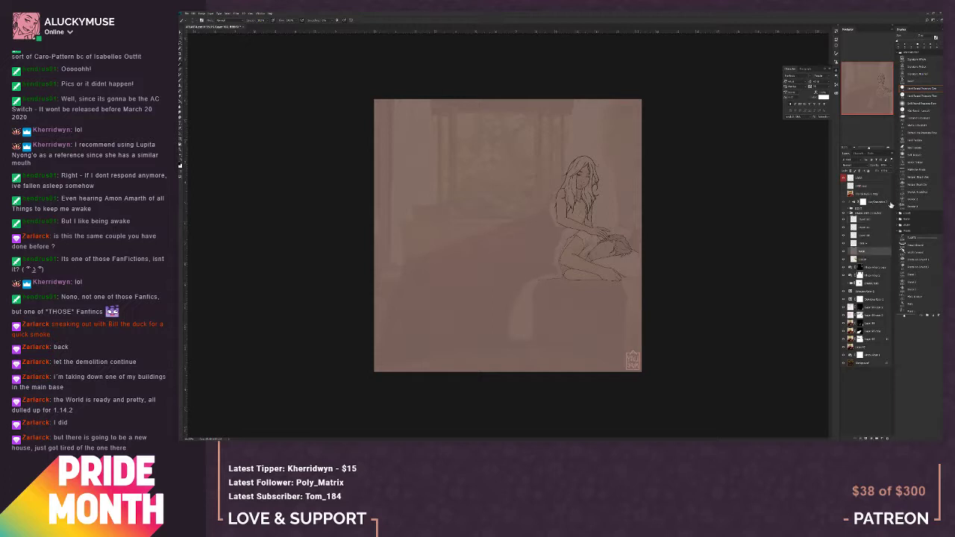
{"action": "left_click_drag", "start_coordinate": [900, 172], "coordinate": [902, 171]}
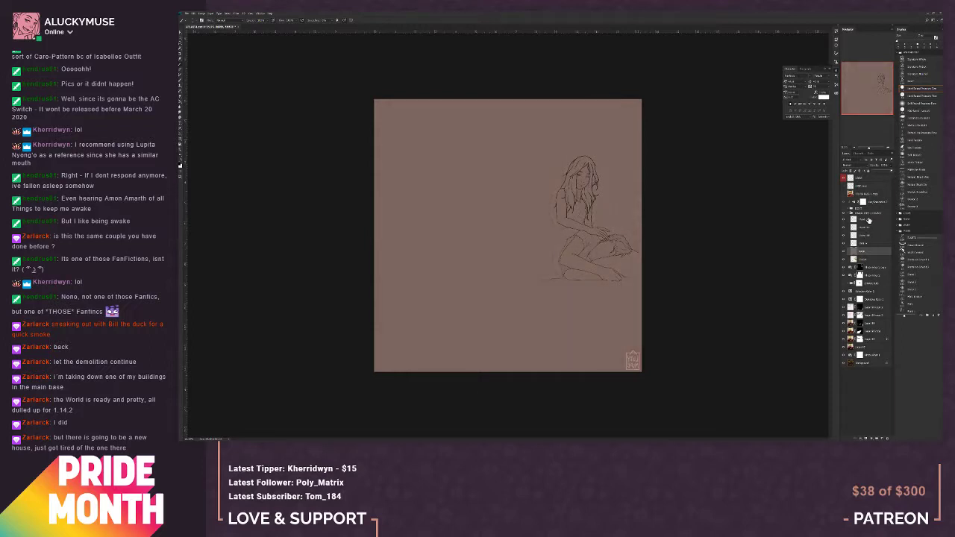
{"action": "left_click", "coordinate": [868, 221]}
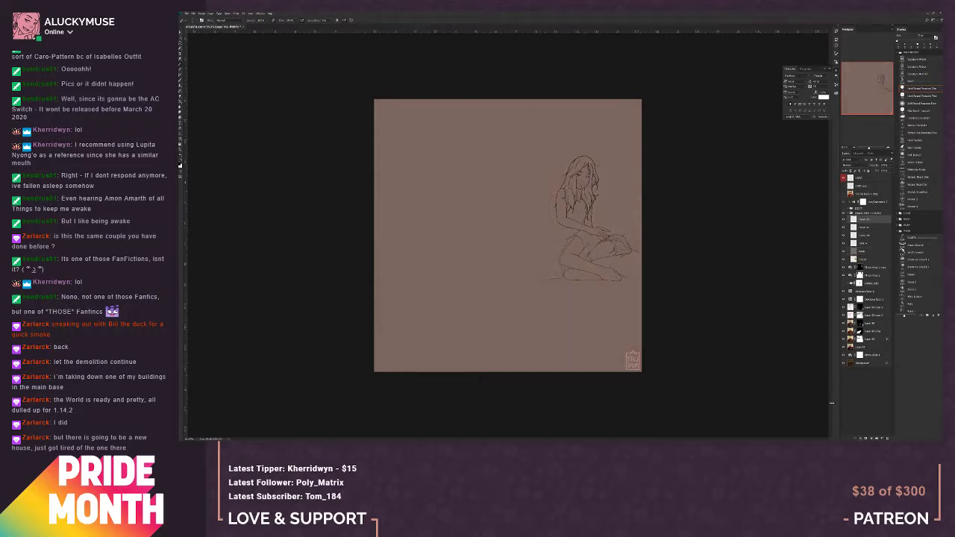
Step: Save the file and flip the canvas horizontally
{"action": "key", "text": "ctrl+s"}
{"action": "key", "text": "ctrl+shift+h"}
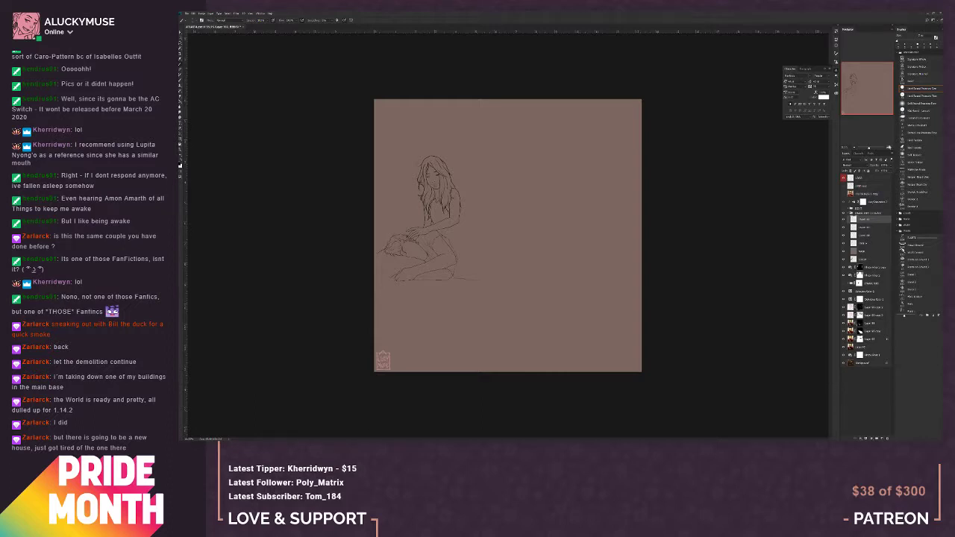
{"action": "key", "text": "ctrl+plus"}
{"action": "key", "text": "ctrl+plus"}
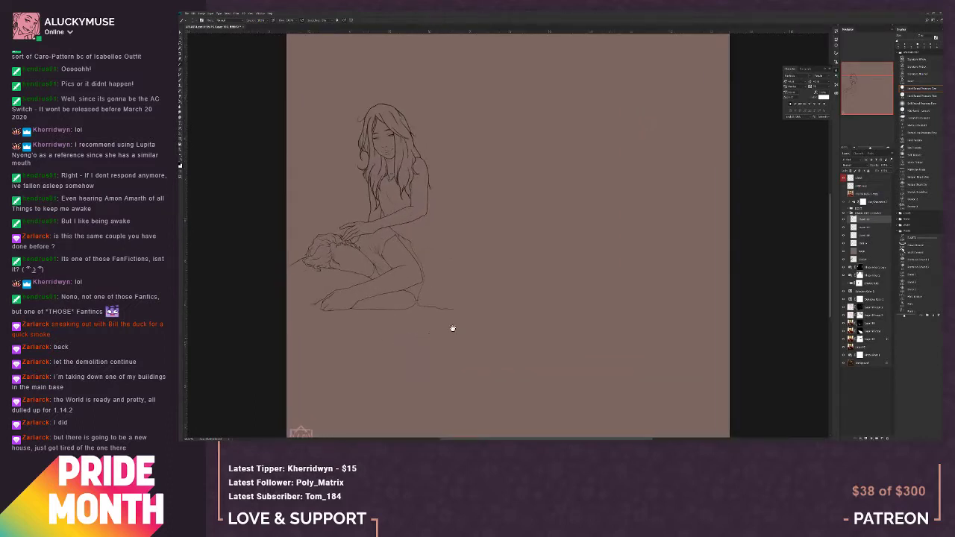
{"action": "left_click_drag", "start_coordinate": [453, 328], "coordinate": [536, 310]}
{"action": "left_click_drag", "start_coordinate": [394, 321], "coordinate": [446, 368]}
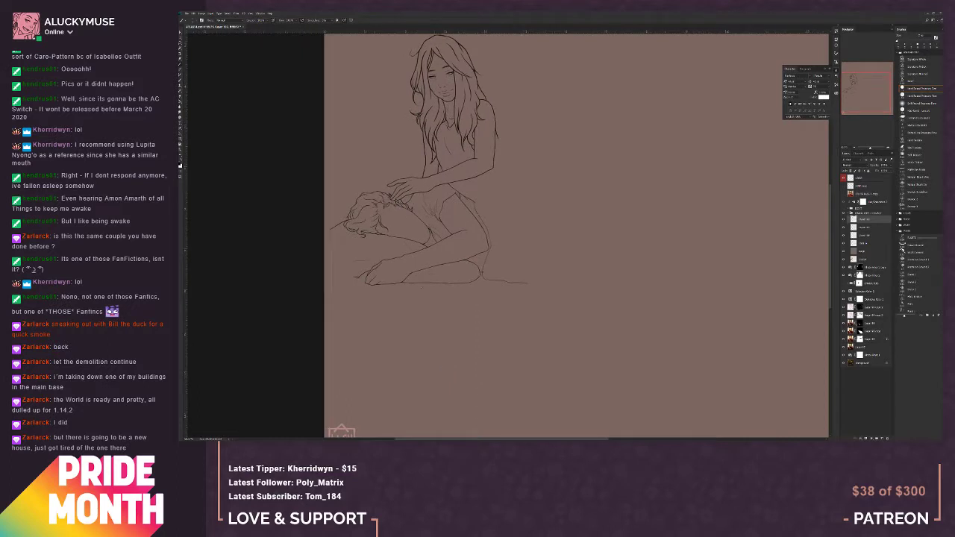
{"action": "left_click", "coordinate": [872, 95]}
{"action": "left_click", "coordinate": [888, 147]}
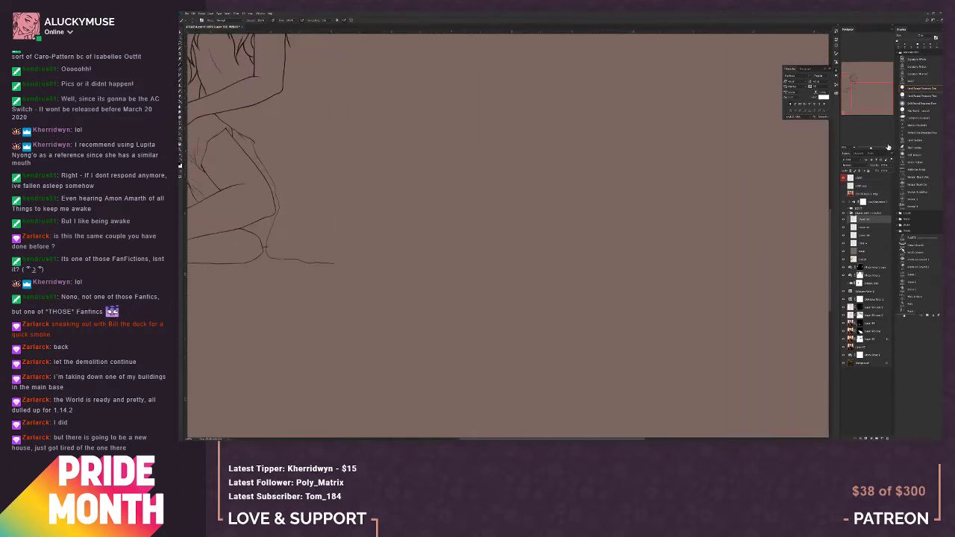
{"action": "left_click_drag", "start_coordinate": [332, 305], "coordinate": [611, 320]}
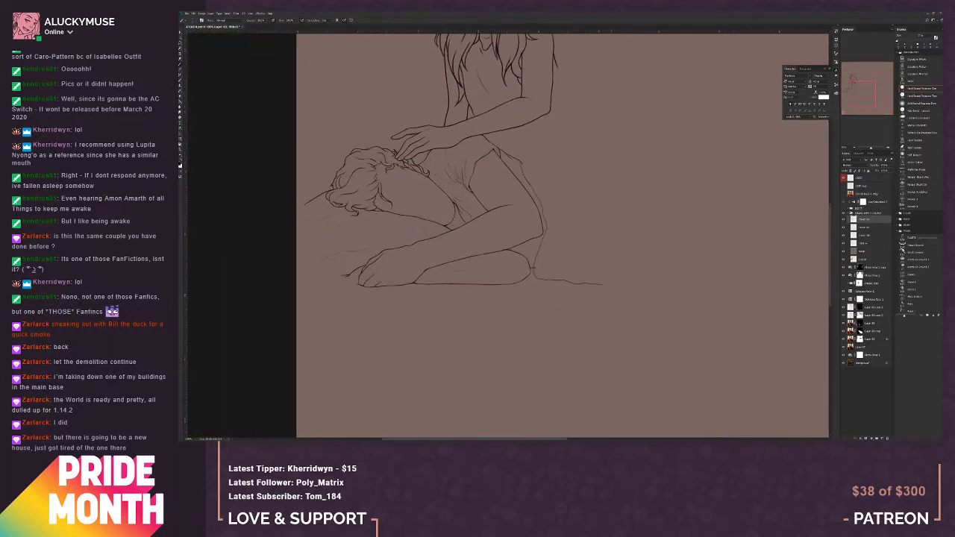
Step: On the layer holding the body line art, clean up and redraw the contour under the seated figure's ankle
{"action": "left_click", "coordinate": [852, 229]}
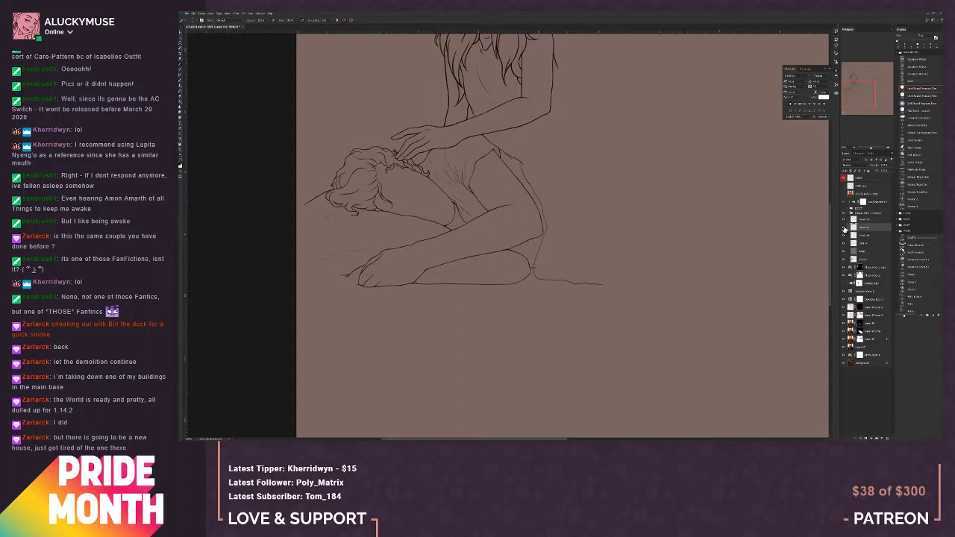
{"action": "left_click", "coordinate": [845, 230]}
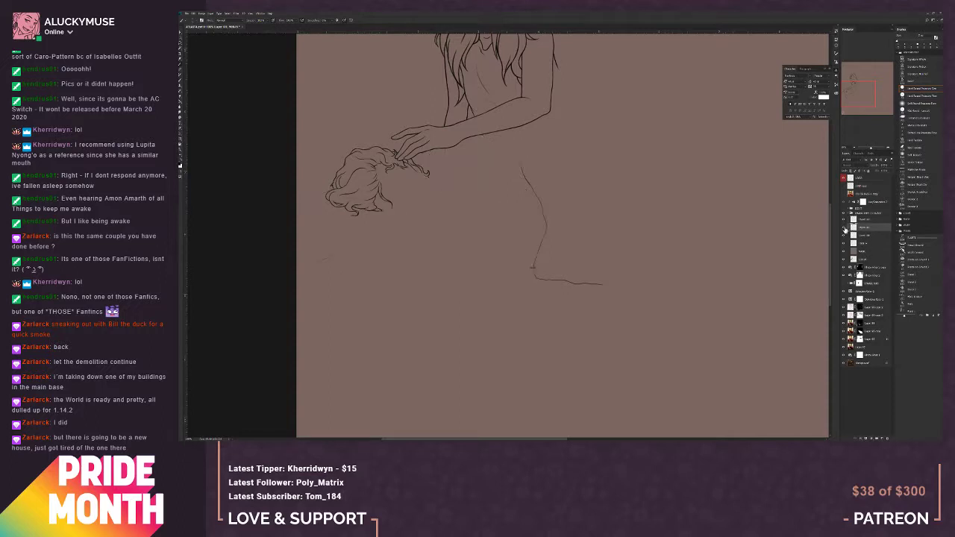
{"action": "left_click", "coordinate": [845, 230]}
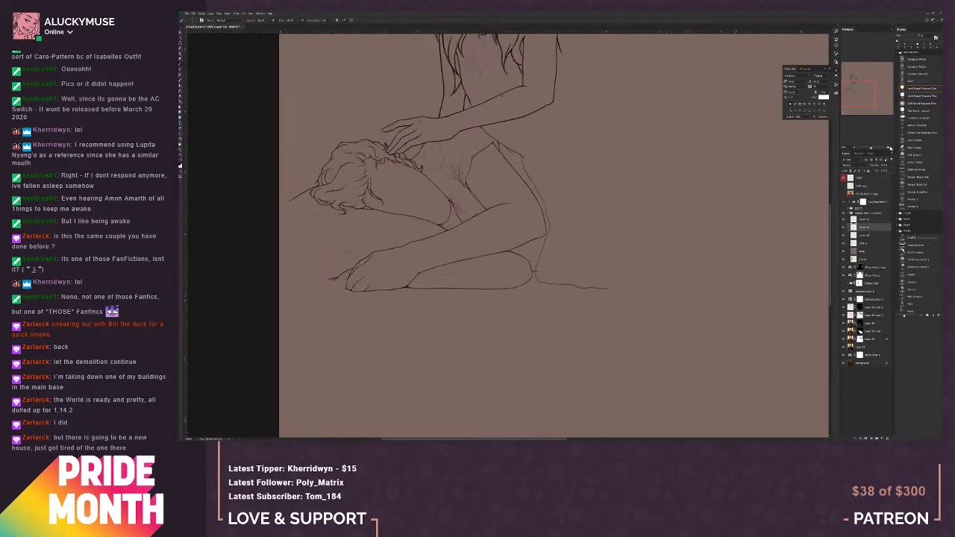
{"action": "left_click", "coordinate": [889, 148]}
{"action": "left_click_drag", "start_coordinate": [488, 364], "coordinate": [644, 337]}
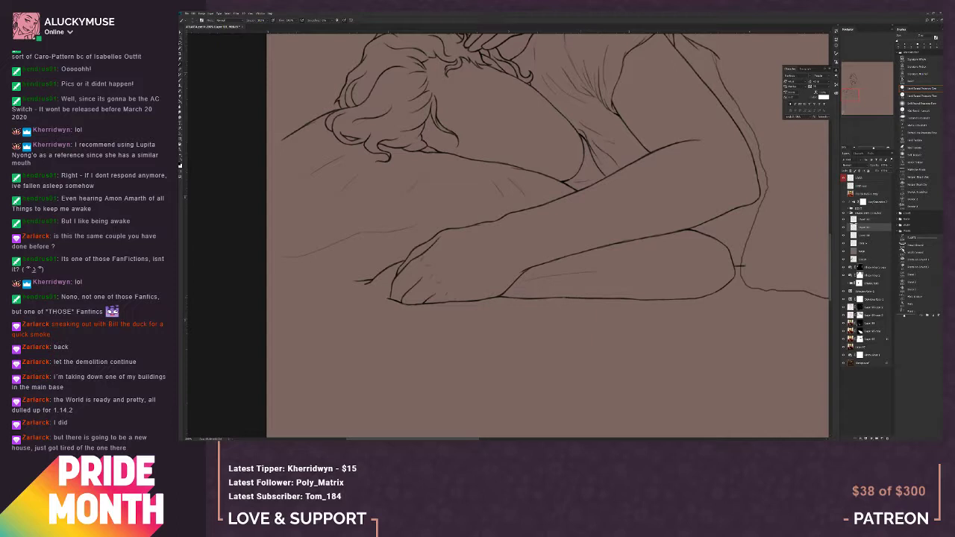
{"action": "mouse_move", "coordinate": [538, 295]}
{"action": "left_mouse_down"}
{"action": "mouse_move", "coordinate": [563, 296]}
{"action": "mouse_move", "coordinate": [519, 297]}
{"action": "left_mouse_up"}
{"action": "key", "text": "e"}
{"action": "mouse_move", "coordinate": [528, 299]}
{"action": "left_mouse_down"}
{"action": "mouse_move", "coordinate": [549, 299]}
{"action": "mouse_move", "coordinate": [533, 299]}
{"action": "left_mouse_up"}
{"action": "key", "text": "b"}
Step: Strengthen the ink line along the underside of the seated figure's lower leg
{"action": "left_click", "coordinate": [855, 148]}
{"action": "left_click", "coordinate": [855, 148]}
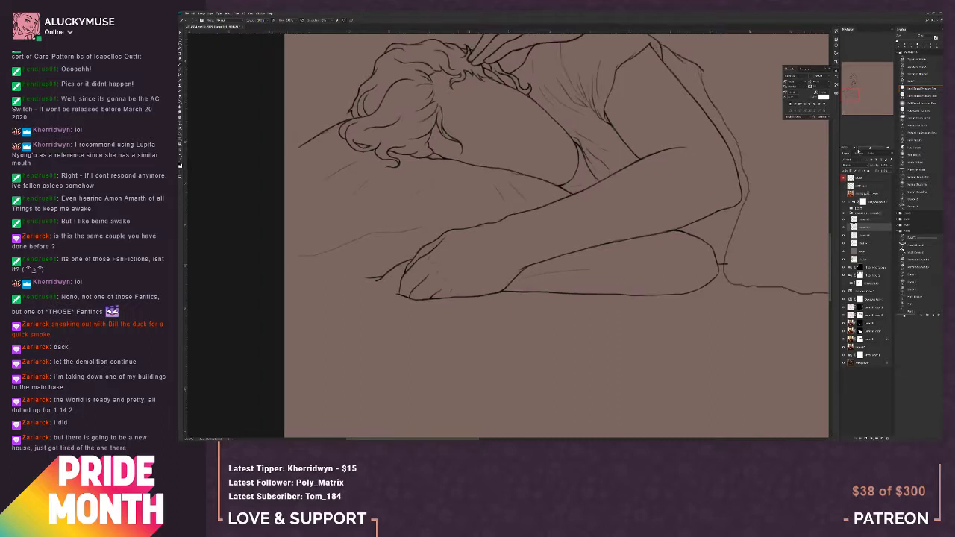
{"action": "left_click", "coordinate": [856, 149]}
{"action": "left_click", "coordinate": [856, 150]}
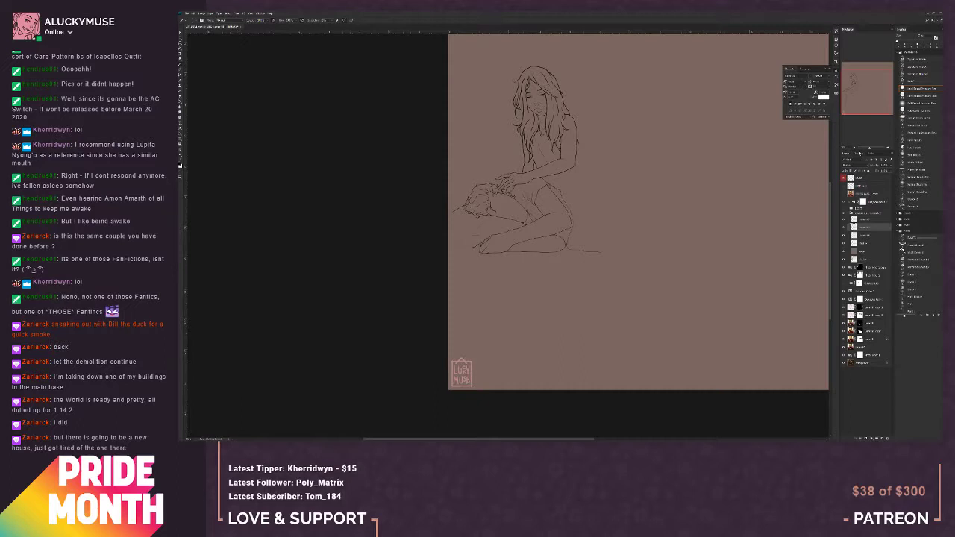
{"action": "left_click", "coordinate": [887, 148]}
{"action": "left_click", "coordinate": [887, 148]}
{"action": "left_click", "coordinate": [888, 148]}
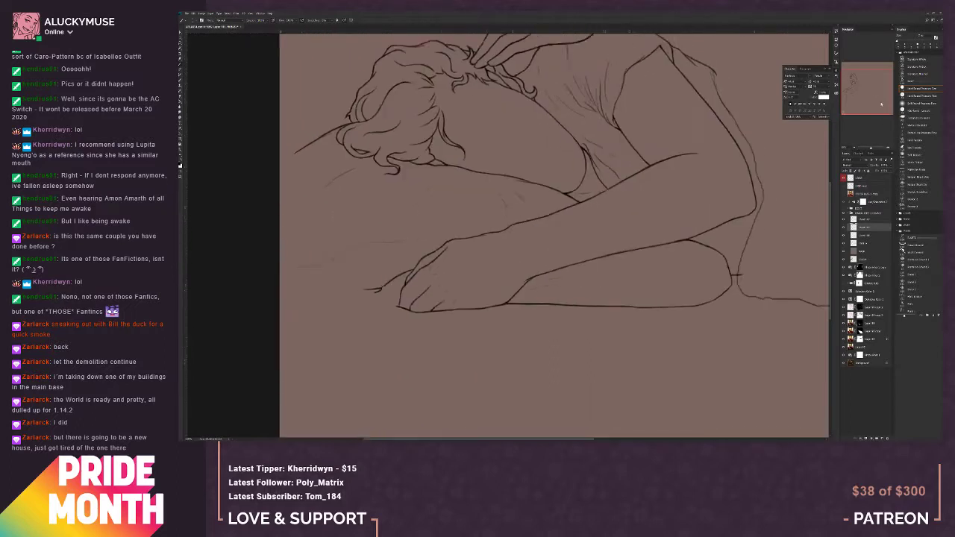
{"action": "left_click", "coordinate": [871, 82]}
{"action": "left_click_drag", "start_coordinate": [871, 82], "coordinate": [853, 92]}
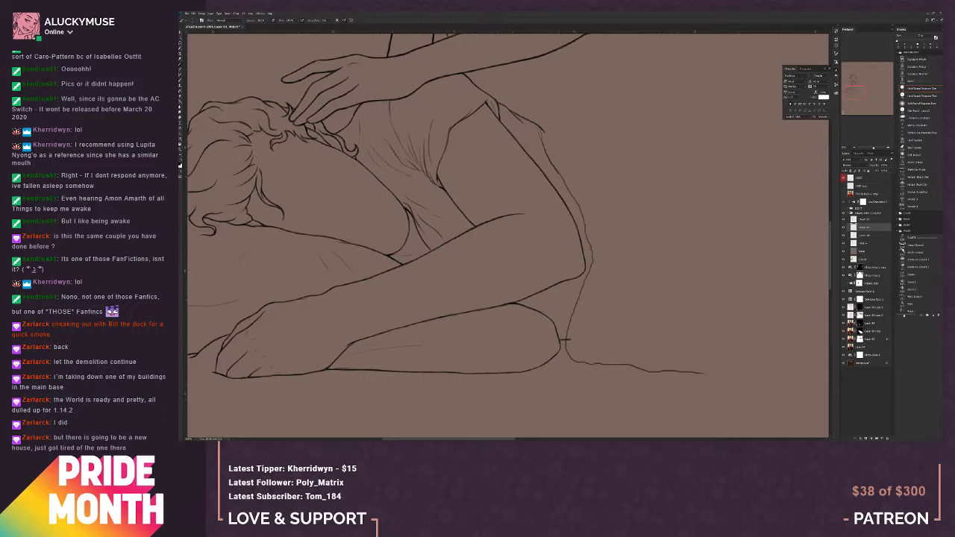
{"action": "mouse_move", "coordinate": [369, 370]}
{"action": "left_mouse_down"}
{"action": "mouse_move", "coordinate": [350, 369]}
{"action": "mouse_move", "coordinate": [428, 371]}
{"action": "left_mouse_up"}
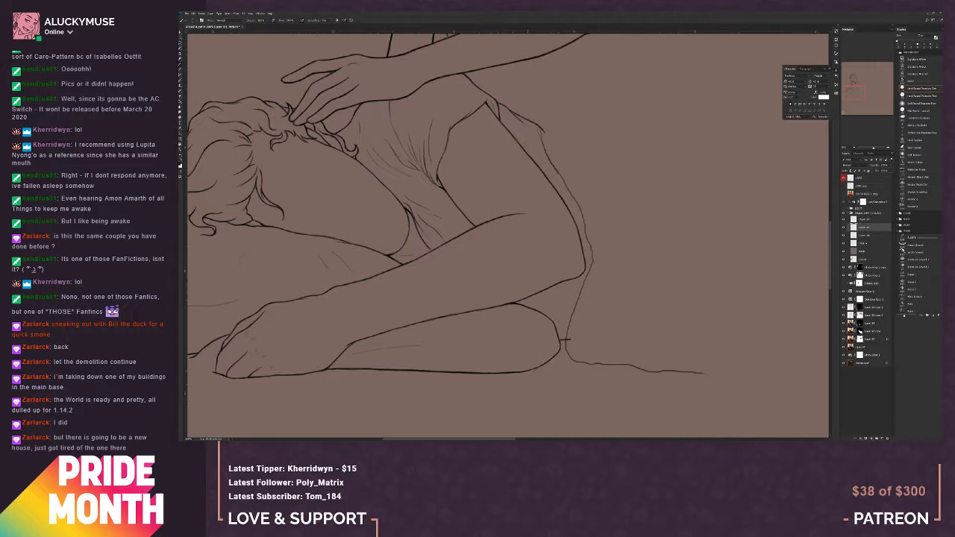
Step: Examine the foot and lower-leg line art up close and in relation to the whole figure
{"action": "left_click_drag", "start_coordinate": [465, 389], "coordinate": [595, 344]}
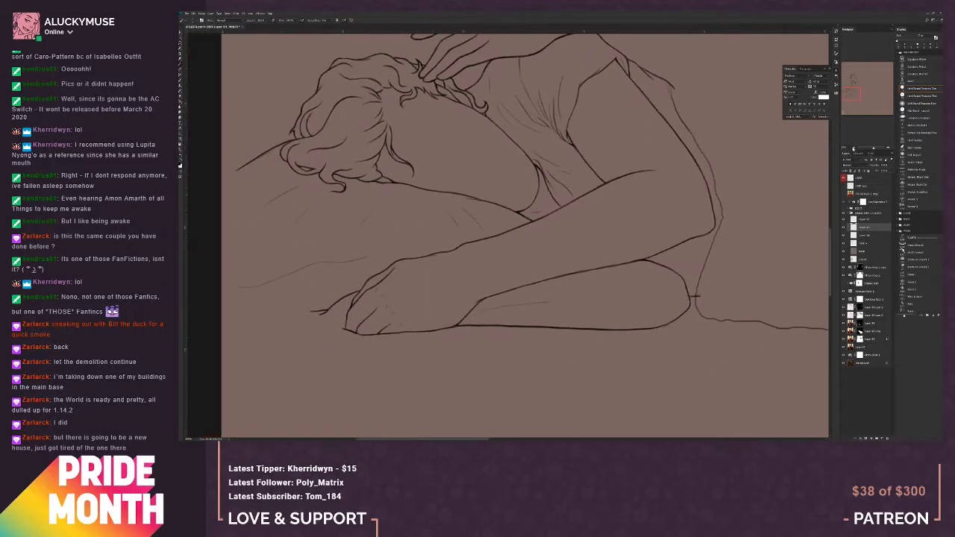
{"action": "left_click", "coordinate": [853, 148]}
{"action": "left_click", "coordinate": [853, 148]}
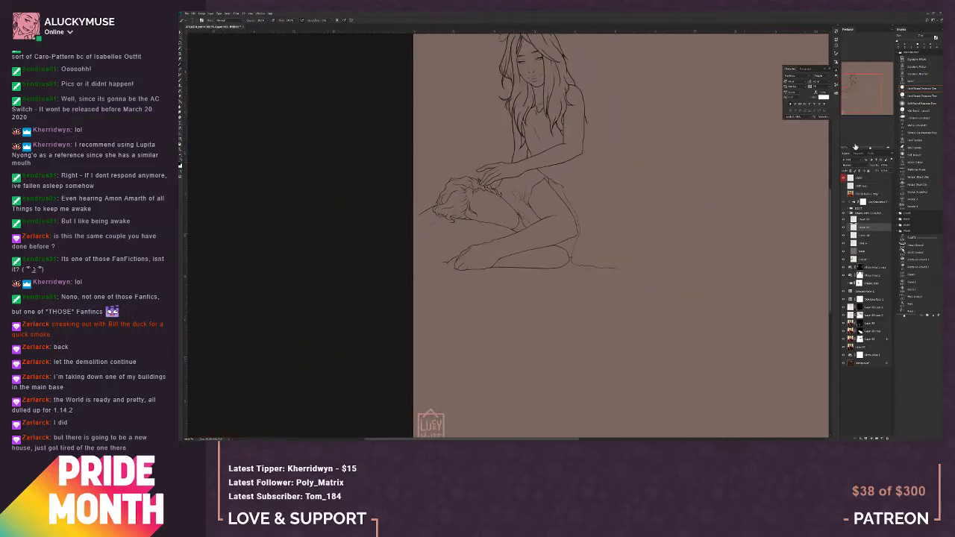
{"action": "left_click", "coordinate": [890, 146]}
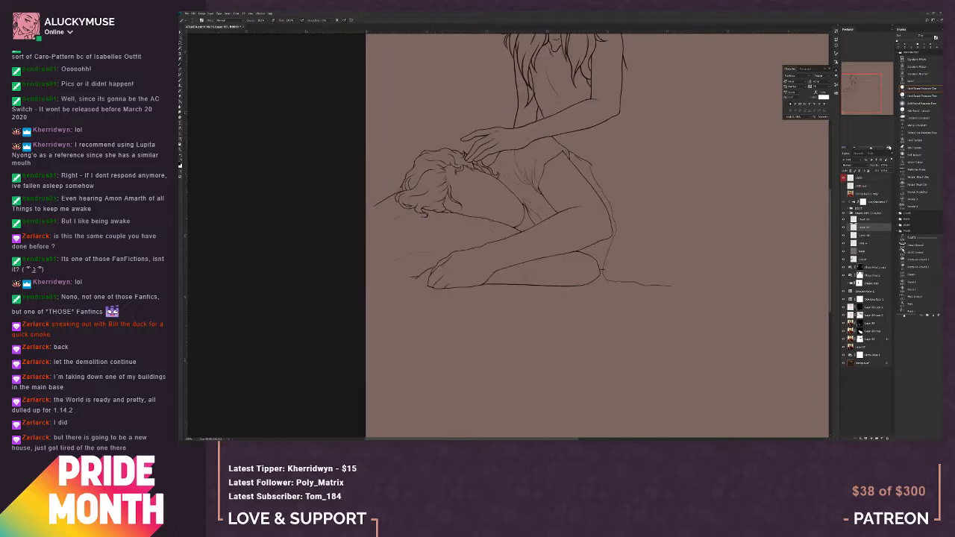
{"action": "left_click", "coordinate": [890, 146]}
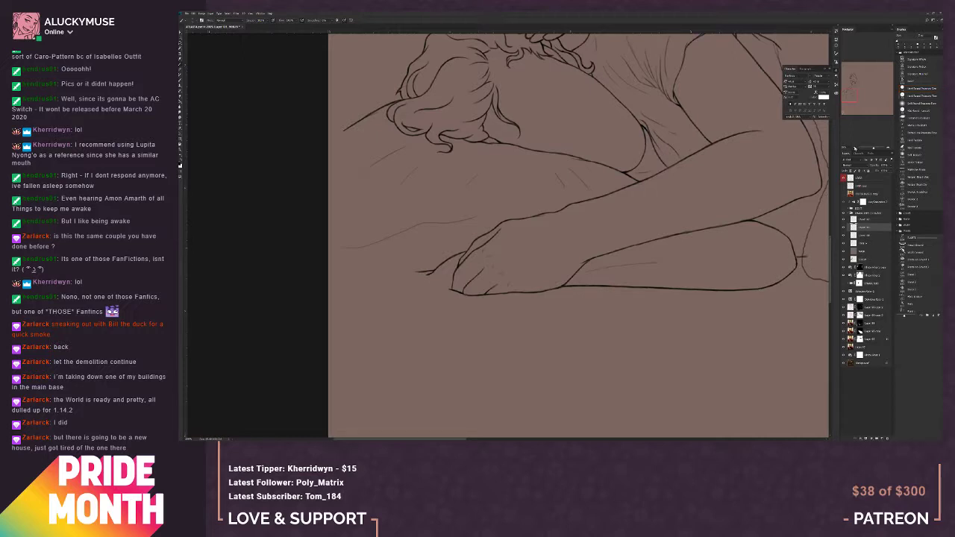
{"action": "left_click", "coordinate": [854, 148]}
{"action": "left_click", "coordinate": [854, 147]}
{"action": "left_click", "coordinate": [854, 147]}
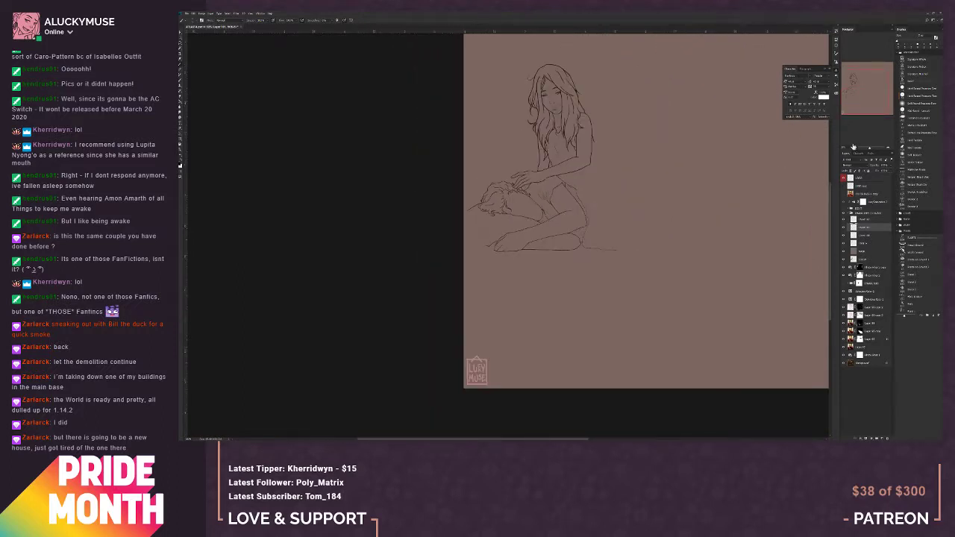
Step: Lower the opacity of the layer with the rough wavy outline behind the seated figure and add a new layer above it
{"action": "left_click", "coordinate": [864, 220]}
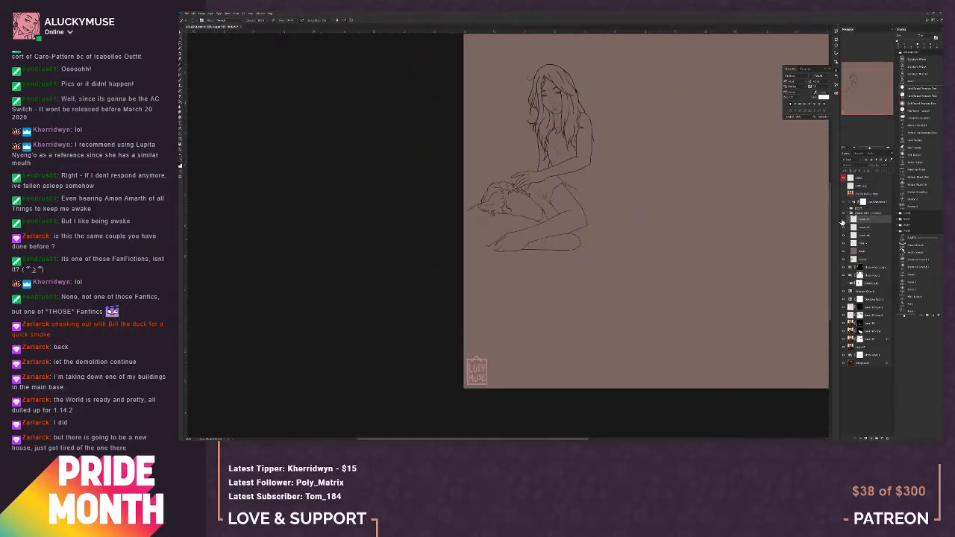
{"action": "left_click", "coordinate": [843, 219]}
{"action": "left_click", "coordinate": [845, 220]}
{"action": "left_click", "coordinate": [845, 220]}
{"action": "left_click", "coordinate": [890, 165]}
{"action": "left_click_drag", "start_coordinate": [890, 169], "coordinate": [877, 170]}
{"action": "left_click", "coordinate": [882, 436]}
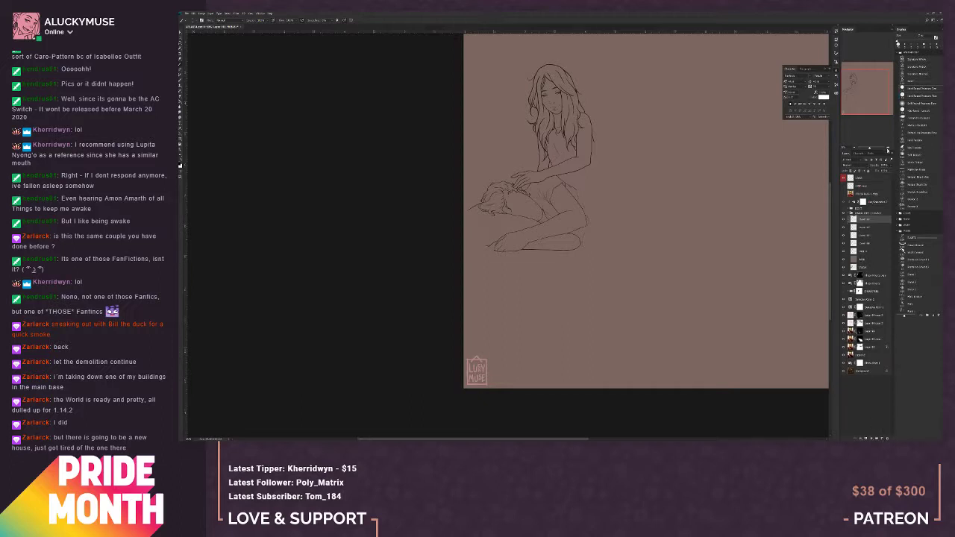
Step: Delete the faded layer with the rough outline behind the seated figure and select the new empty layer
{"action": "key", "text": "ctrl+plus"}
{"action": "key", "text": "ctrl+plus"}
{"action": "key", "text": "ctrl+plus"}
{"action": "key", "text": "ctrl+plus"}
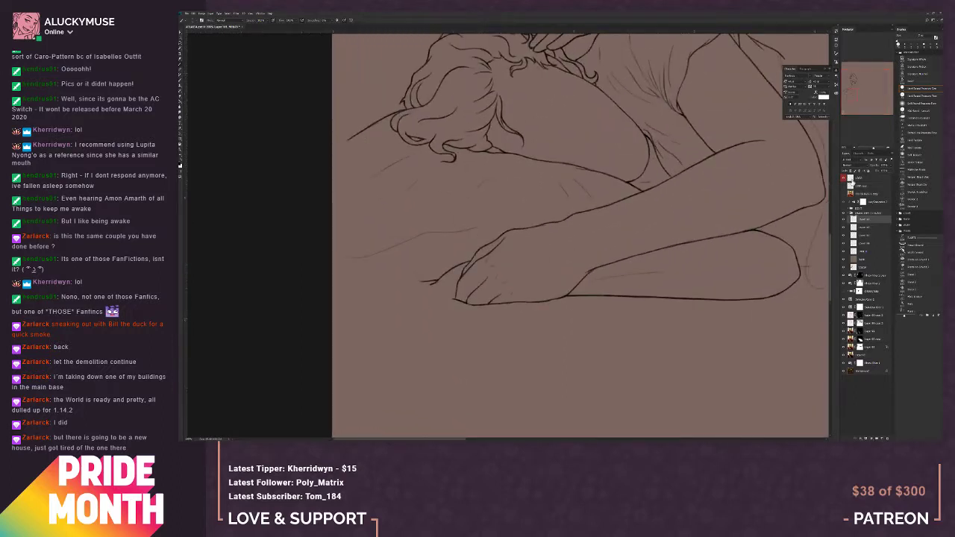
{"action": "left_click_drag", "start_coordinate": [786, 304], "coordinate": [634, 275]}
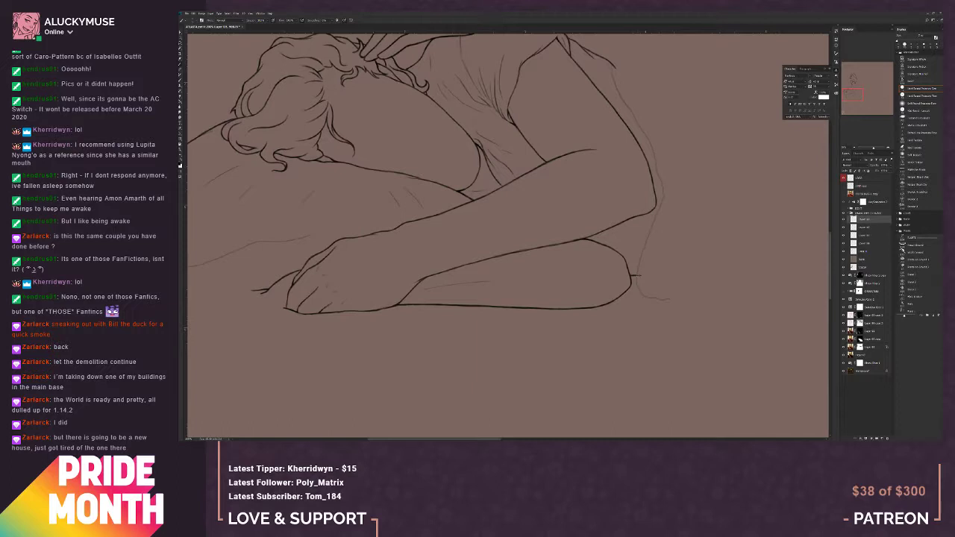
{"action": "left_click", "coordinate": [865, 228]}
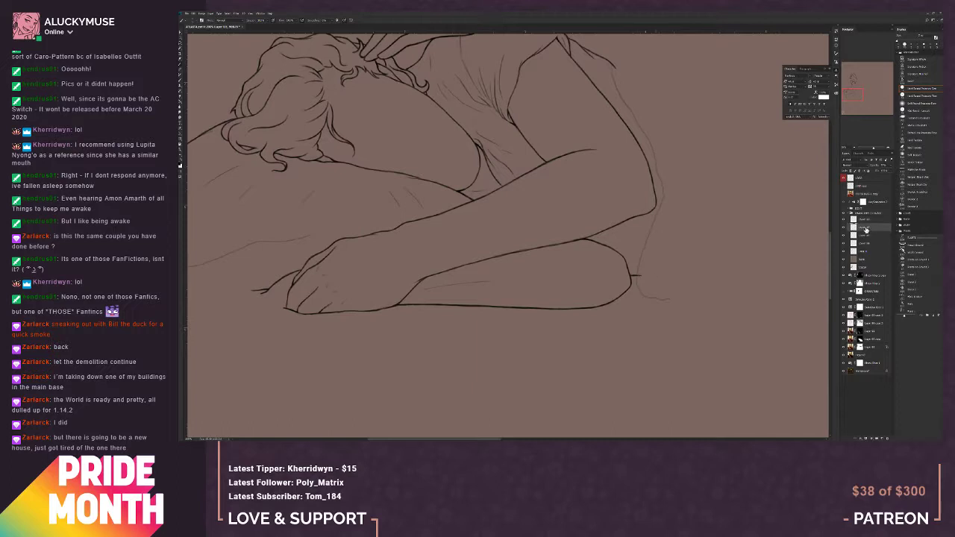
{"action": "key", "text": "Delete"}
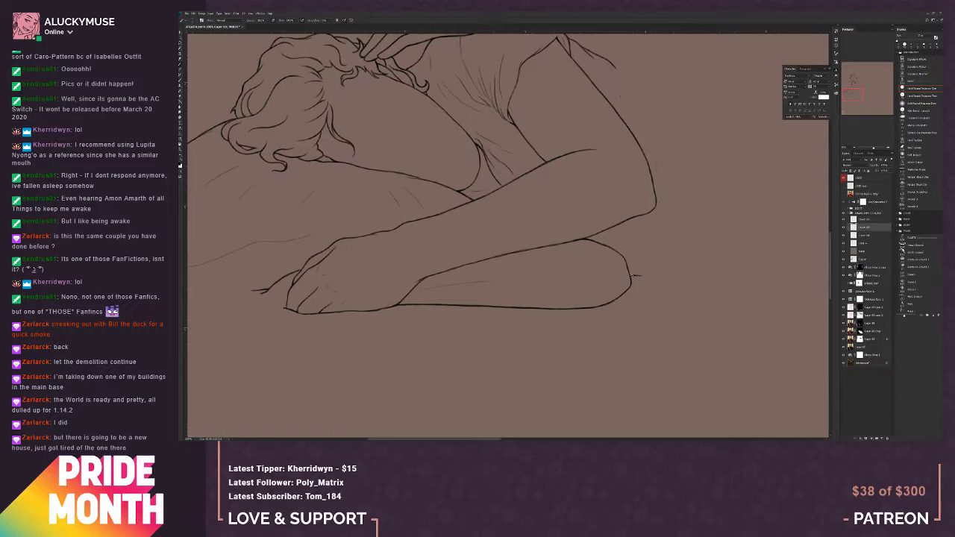
{"action": "left_click", "coordinate": [866, 222]}
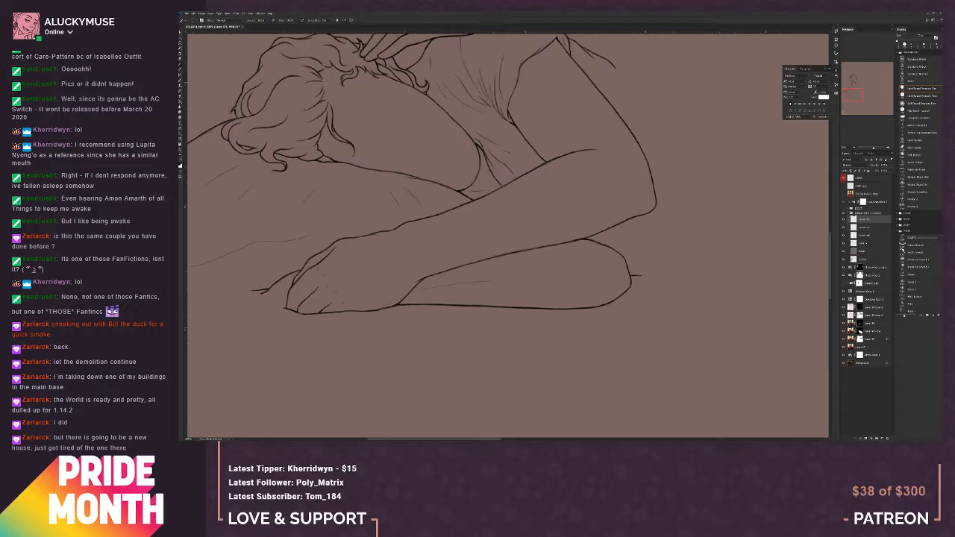
{"action": "key", "text": "ctrl+minus"}
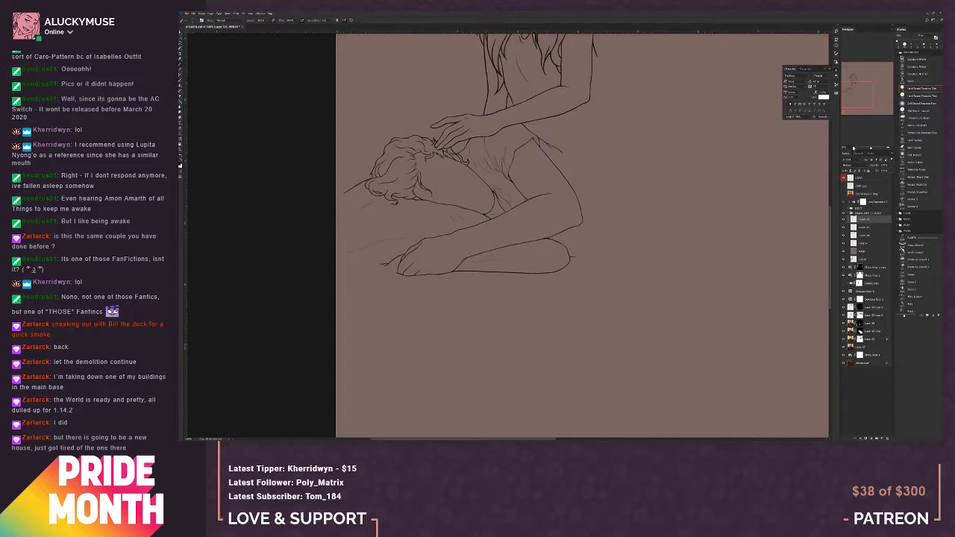
Step: Merge the line-art layer down twice and add a new empty layer above the result
{"action": "left_click", "coordinate": [215, 14]}
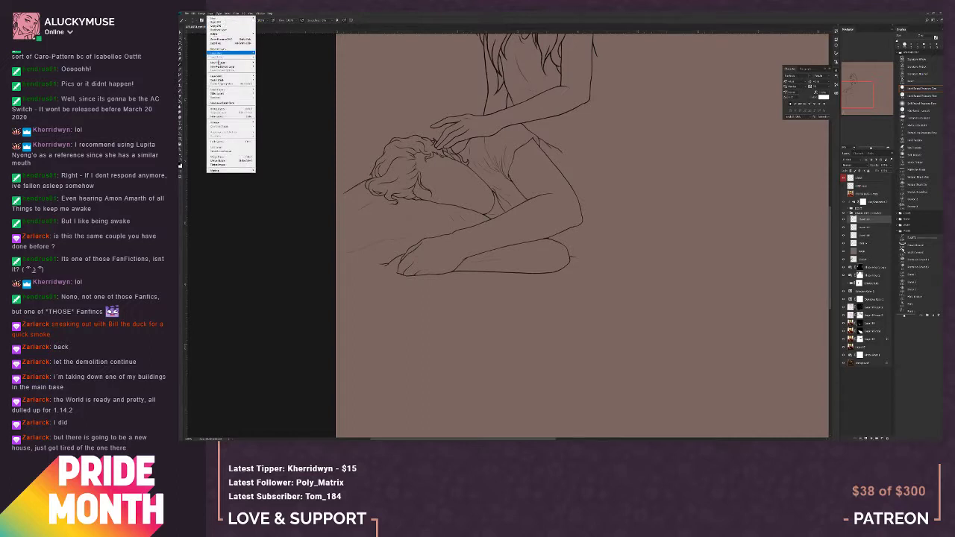
{"action": "left_click", "coordinate": [229, 158]}
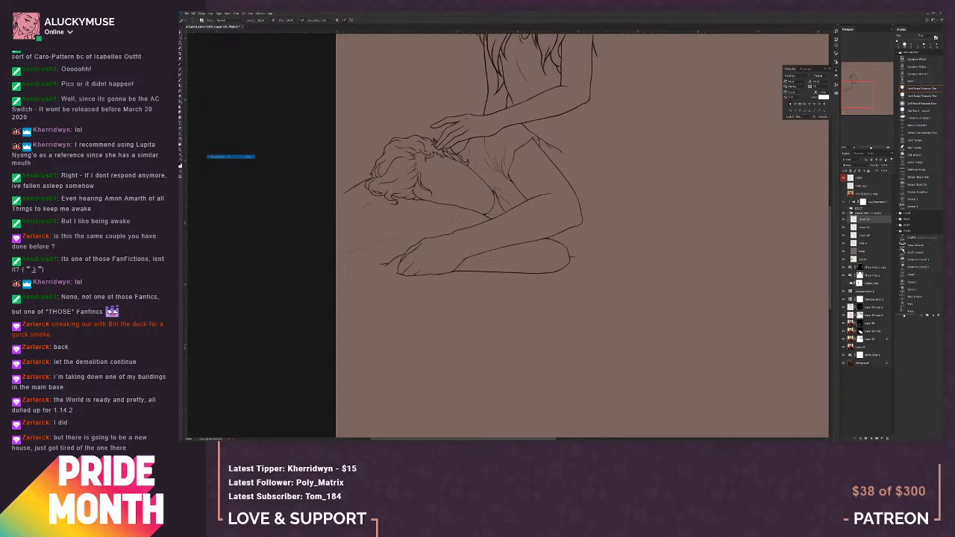
{"action": "left_click", "coordinate": [210, 14]}
{"action": "left_click", "coordinate": [228, 157]}
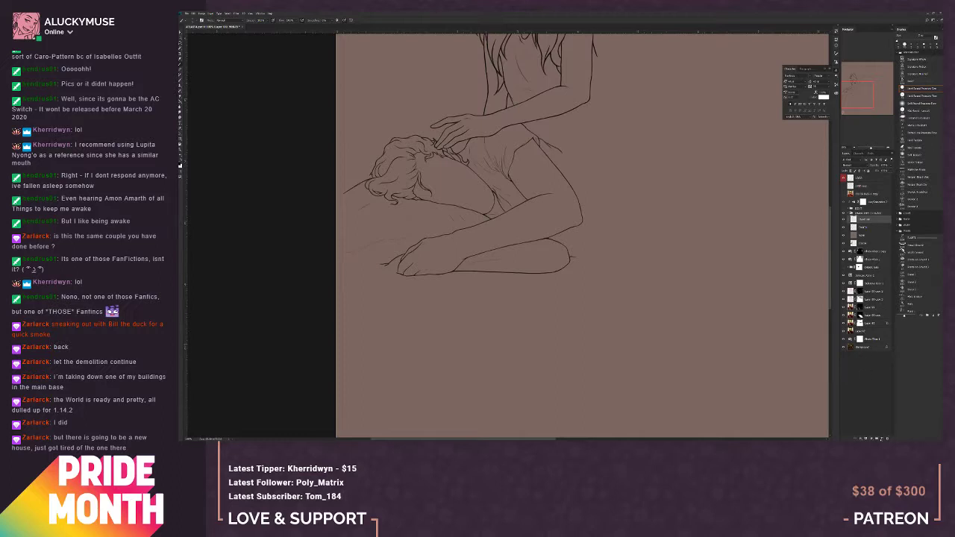
{"action": "left_click", "coordinate": [881, 439]}
{"action": "left_click", "coordinate": [888, 148]}
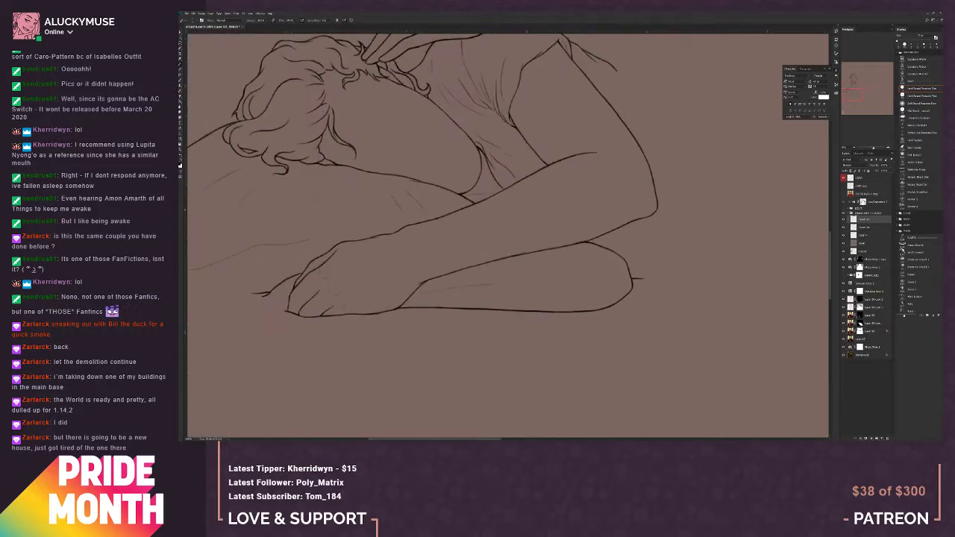
Step: Lower the brown fill layer's opacity so the painting shows through, and reselect the new empty layer
{"action": "left_click", "coordinate": [870, 243]}
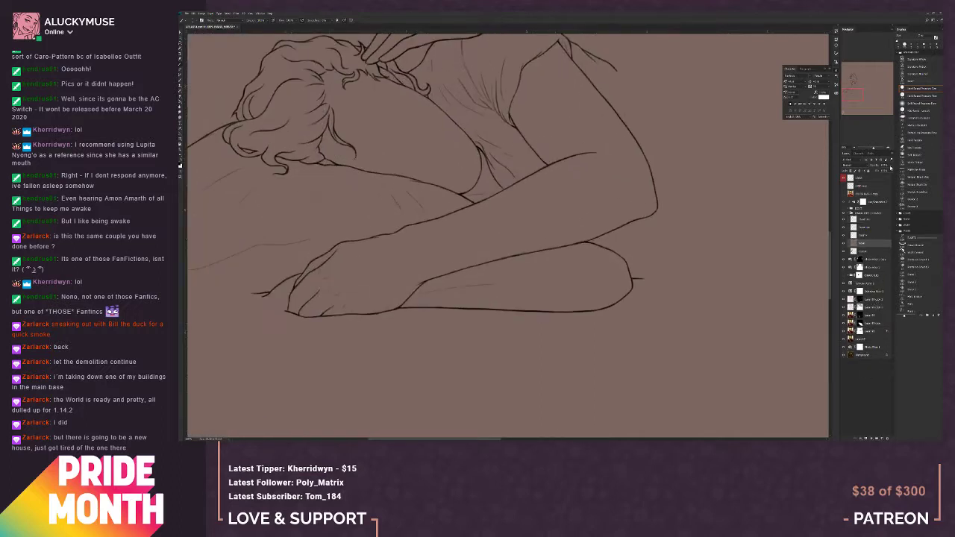
{"action": "left_click", "coordinate": [890, 166]}
{"action": "left_click_drag", "start_coordinate": [890, 172], "coordinate": [887, 172]}
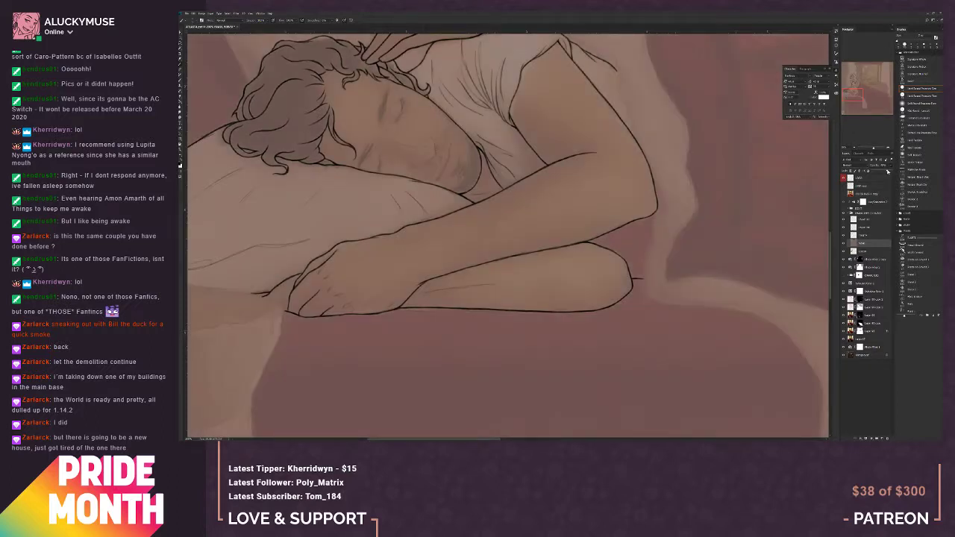
{"action": "left_click", "coordinate": [868, 219]}
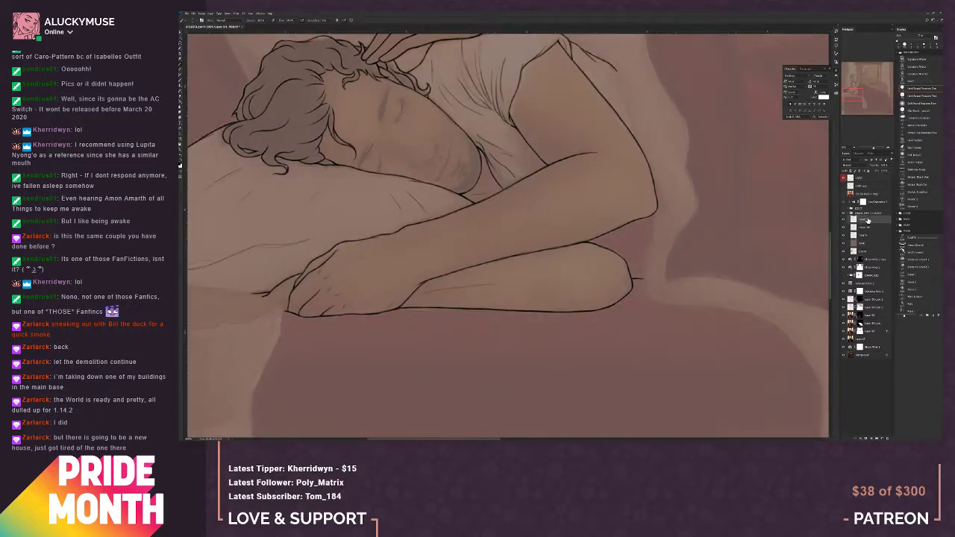
{"action": "left_click_drag", "start_coordinate": [522, 241], "coordinate": [573, 265]}
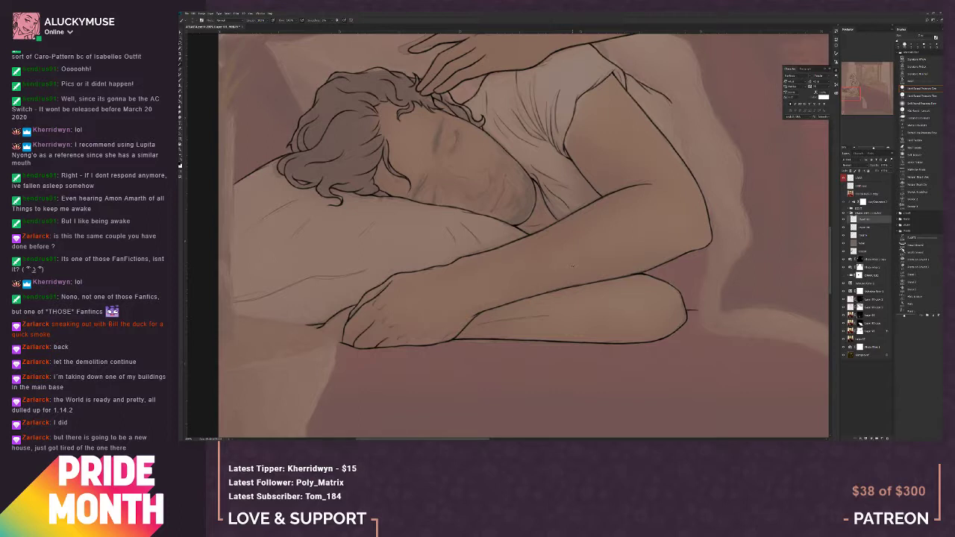
Step: Compare the sleeping figure's line art with the figures' flat colour layer hidden and shown
{"action": "left_click", "coordinate": [844, 252]}
{"action": "left_click", "coordinate": [844, 252]}
{"action": "left_click", "coordinate": [844, 252]}
{"action": "left_click", "coordinate": [844, 252]}
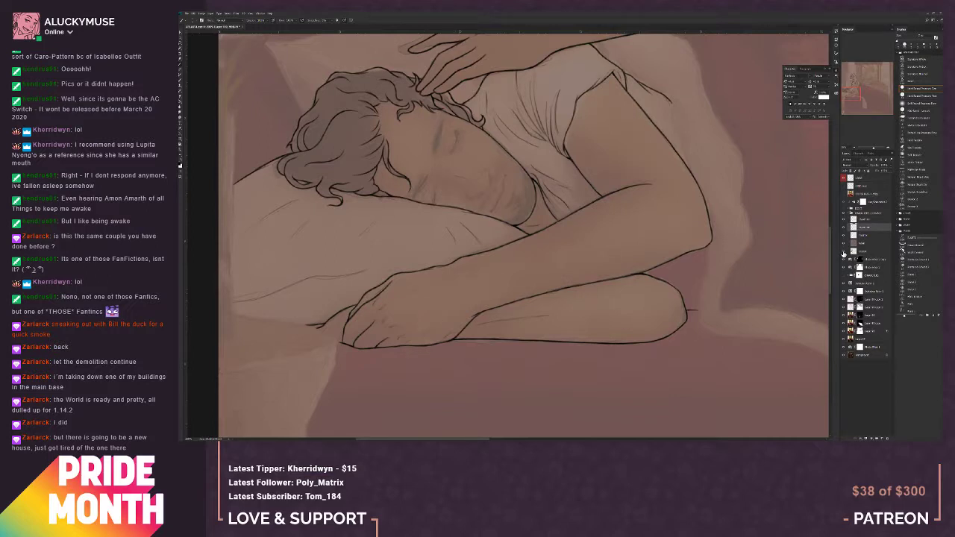
{"action": "left_click", "coordinate": [844, 253]}
{"action": "left_click", "coordinate": [844, 253]}
{"action": "left_click", "coordinate": [844, 252]}
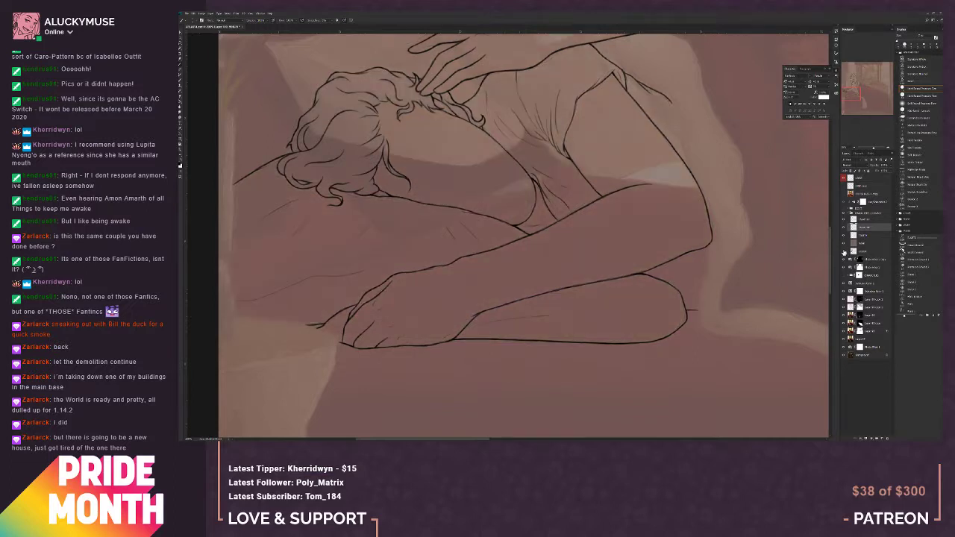
{"action": "left_click", "coordinate": [844, 253]}
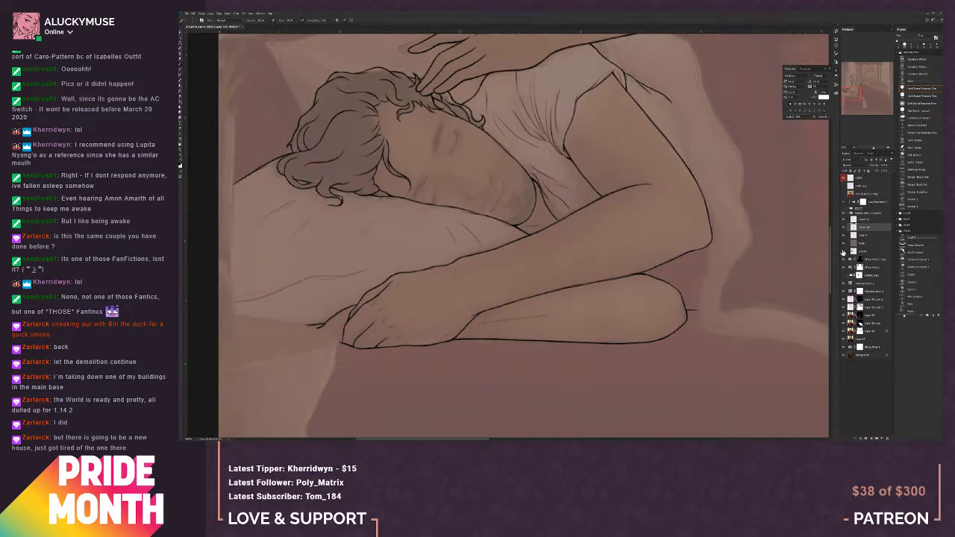
{"action": "left_click_drag", "start_coordinate": [499, 262], "coordinate": [516, 320]}
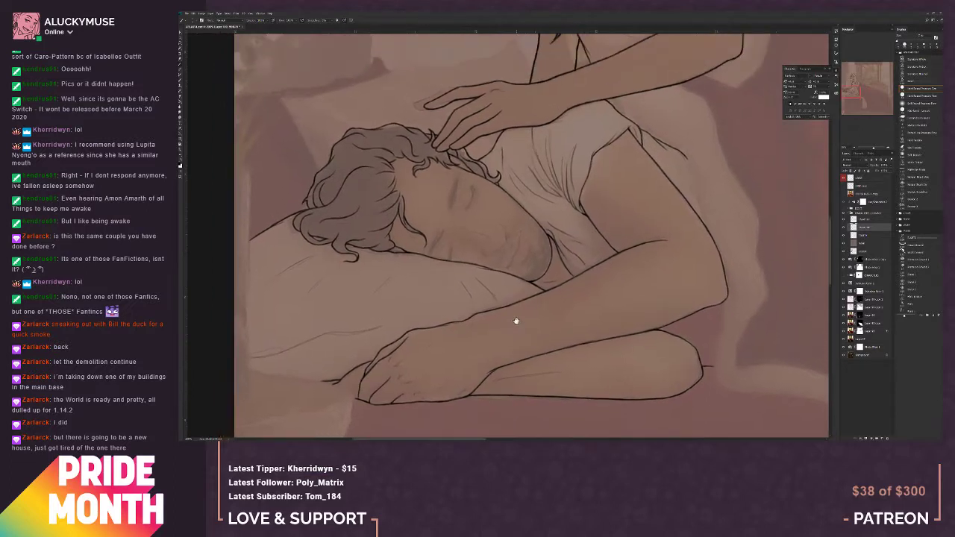
Step: Draw the sleeping figure's closed eyes and, with an enlarged brush, the eyebrows on the top layer
{"action": "left_click", "coordinate": [864, 225]}
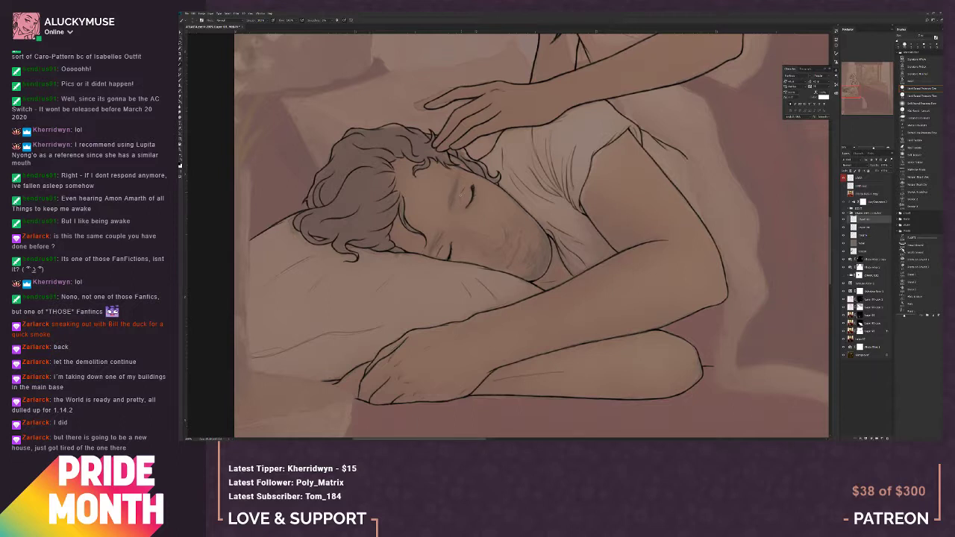
{"action": "key", "text": "]"}
{"action": "key", "text": "]"}
{"action": "key", "text": "]"}
{"action": "key", "text": "]"}
{"action": "left_click_drag", "start_coordinate": [457, 186], "coordinate": [452, 196]}
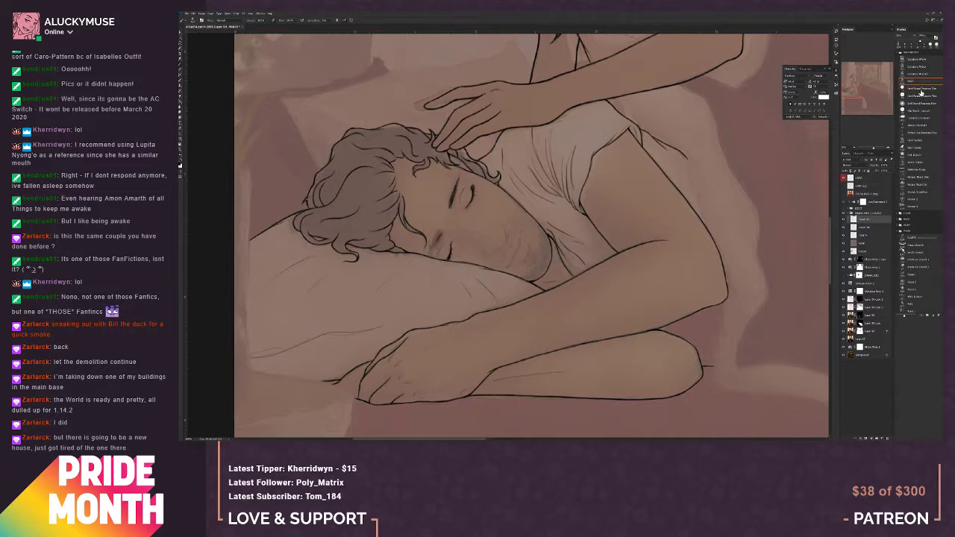
Step: Draw the sleeping figure's nose with a hard round pressure brush, checking it with the flat colours hidden and shown
{"action": "left_click", "coordinate": [920, 88]}
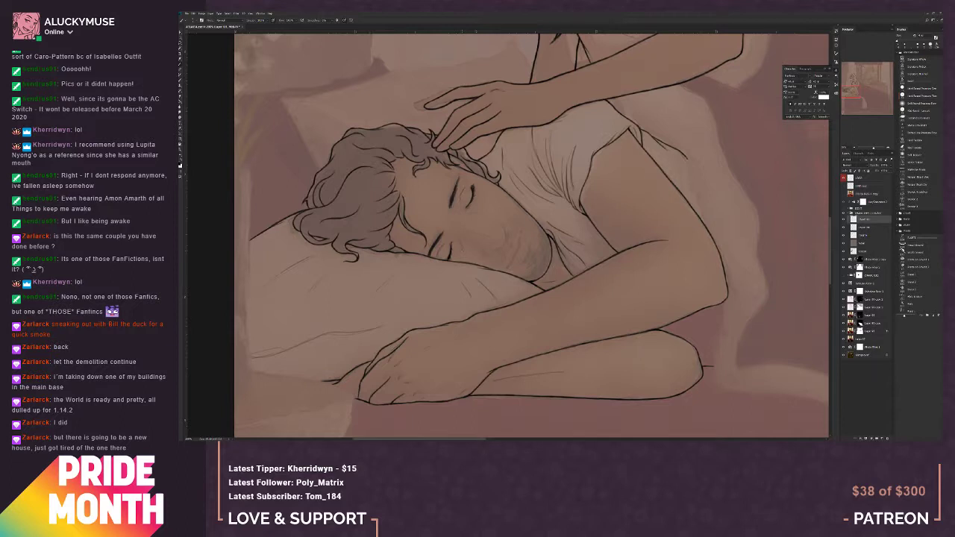
{"action": "left_click_drag", "start_coordinate": [462, 226], "coordinate": [471, 246]}
{"action": "key", "text": "ctrl+z"}
{"action": "left_click", "coordinate": [844, 253]}
{"action": "left_click", "coordinate": [844, 253]}
{"action": "left_click", "coordinate": [844, 256]}
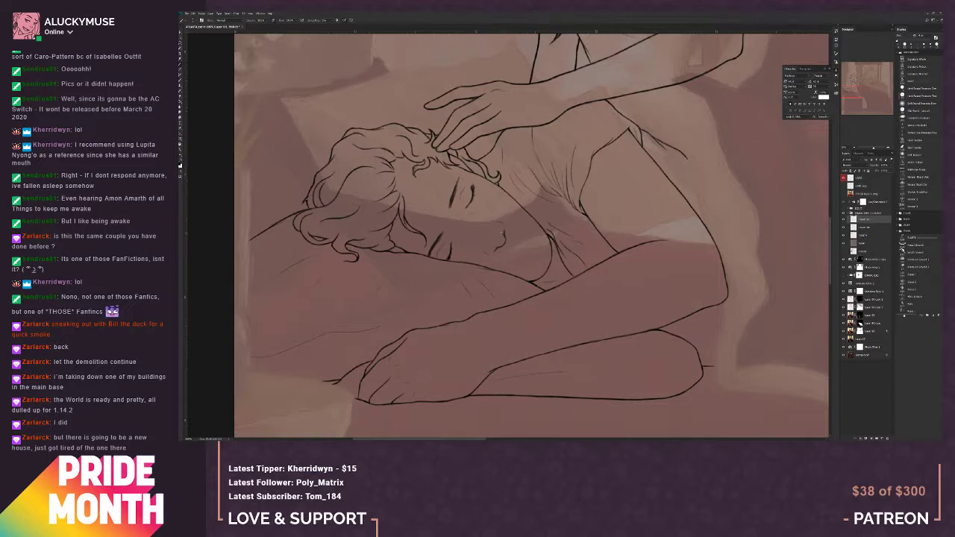
{"action": "left_click", "coordinate": [844, 253]}
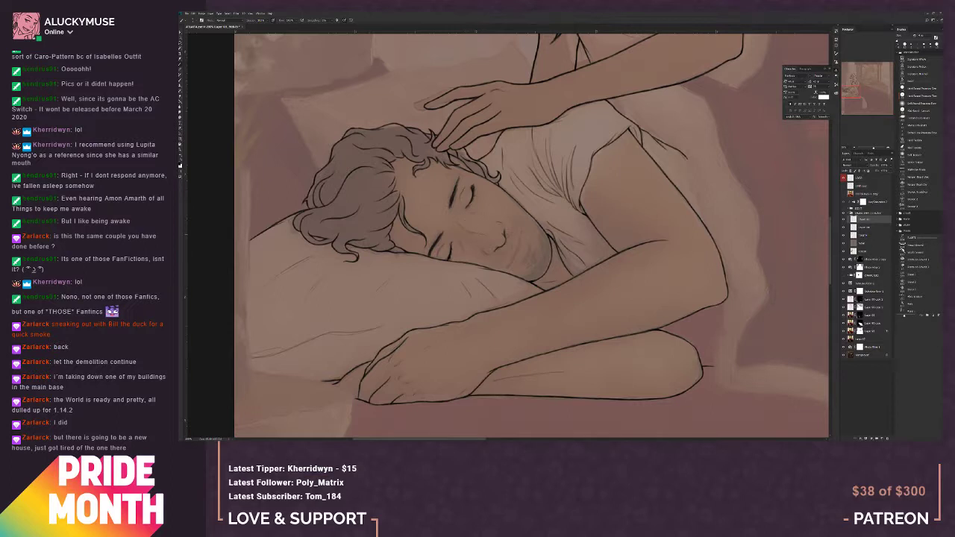
{"action": "left_click", "coordinate": [844, 254]}
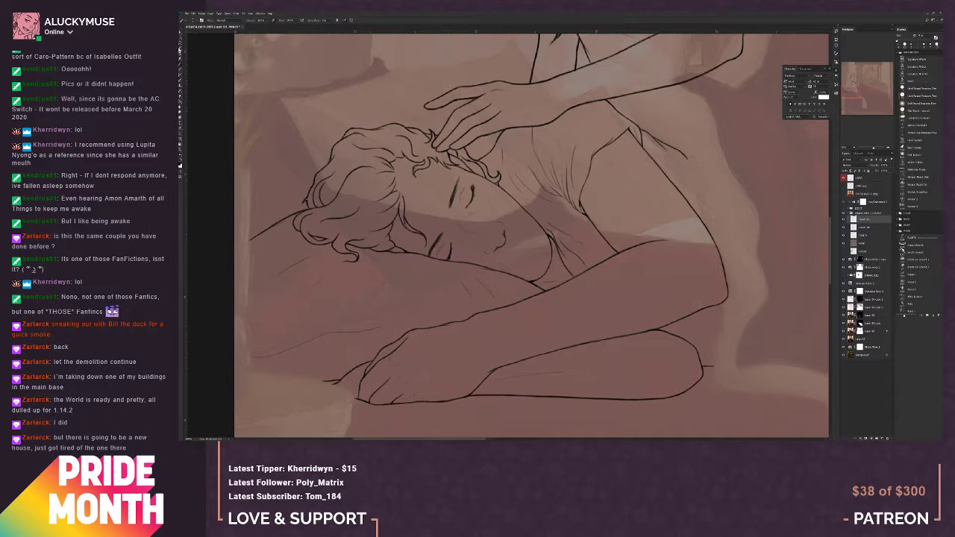
Step: Select the bridge area of the sleeping figure's nose, adjust it with Free Transform and clear the selection
{"action": "left_click", "coordinate": [180, 45]}
{"action": "mouse_move", "coordinate": [461, 225]}
{"action": "left_mouse_down"}
{"action": "mouse_move", "coordinate": [476, 242]}
{"action": "mouse_move", "coordinate": [495, 240]}
{"action": "mouse_move", "coordinate": [458, 224]}
{"action": "left_mouse_up"}
{"action": "left_click", "coordinate": [181, 35]}
{"action": "left_click_drag", "start_coordinate": [481, 242], "coordinate": [473, 234]}
{"action": "left_click", "coordinate": [181, 41]}
{"action": "right_click", "coordinate": [492, 228]}
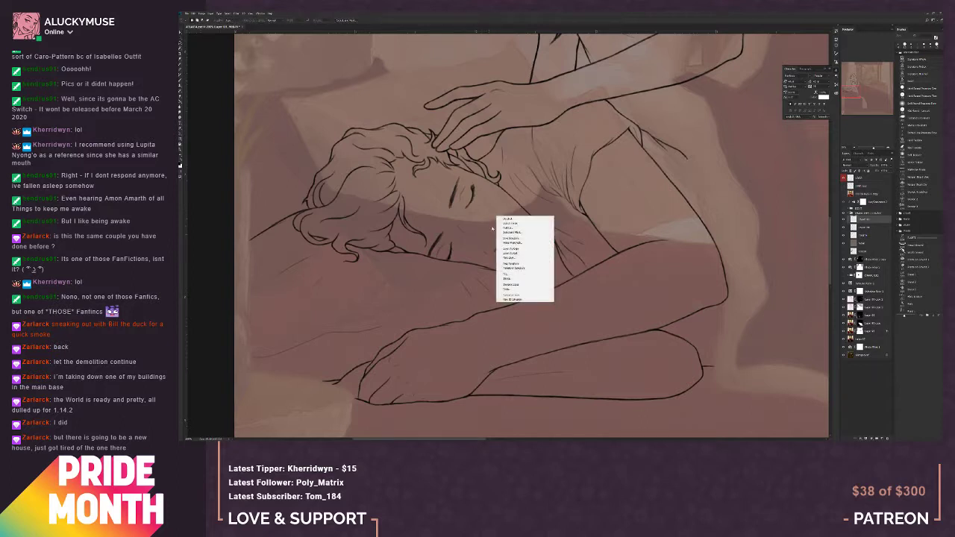
{"action": "left_click", "coordinate": [531, 264]}
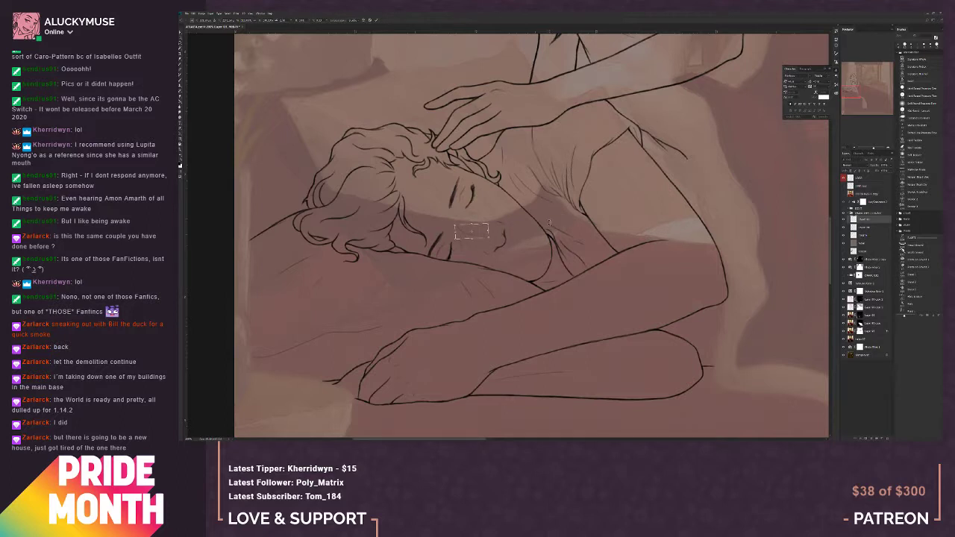
{"action": "key", "text": "Return"}
{"action": "left_click", "coordinate": [183, 40]}
{"action": "left_click", "coordinate": [540, 165]}
Step: Raise the brown fill layer's opacity to judge the line art of both figures against a nearly plain background
{"action": "left_click", "coordinate": [844, 254]}
{"action": "left_click", "coordinate": [844, 255]}
{"action": "left_click", "coordinate": [871, 243]}
{"action": "left_click", "coordinate": [893, 165]}
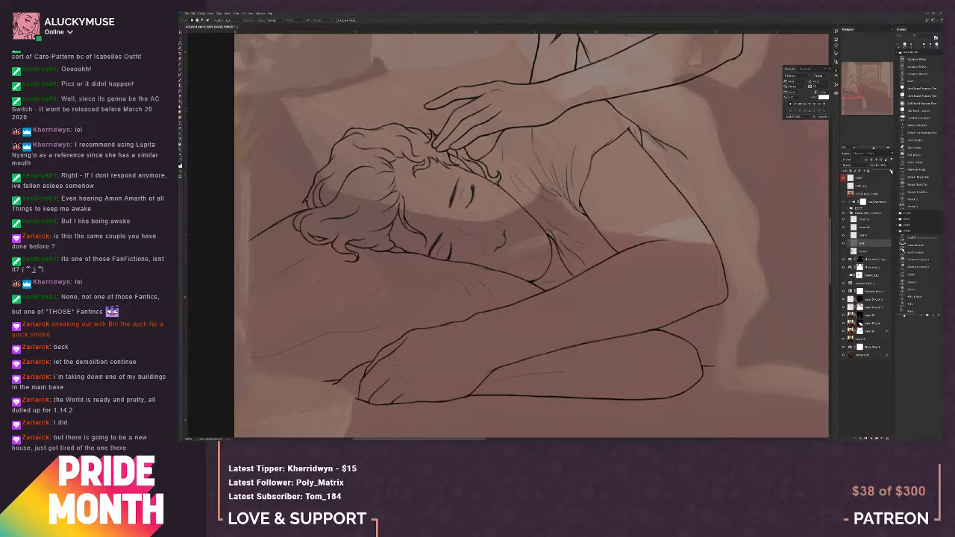
{"action": "left_click_drag", "start_coordinate": [888, 171], "coordinate": [892, 171]}
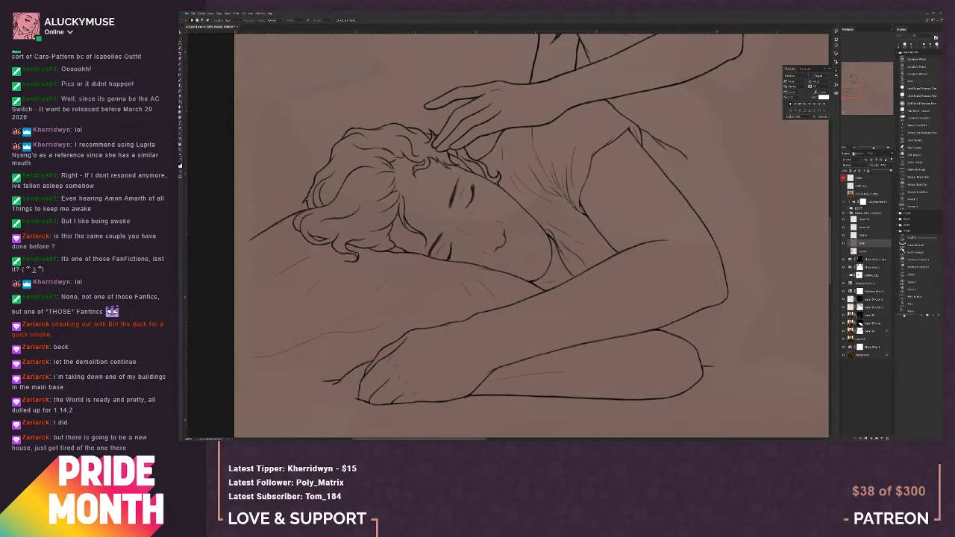
{"action": "key", "text": "ctrl+0"}
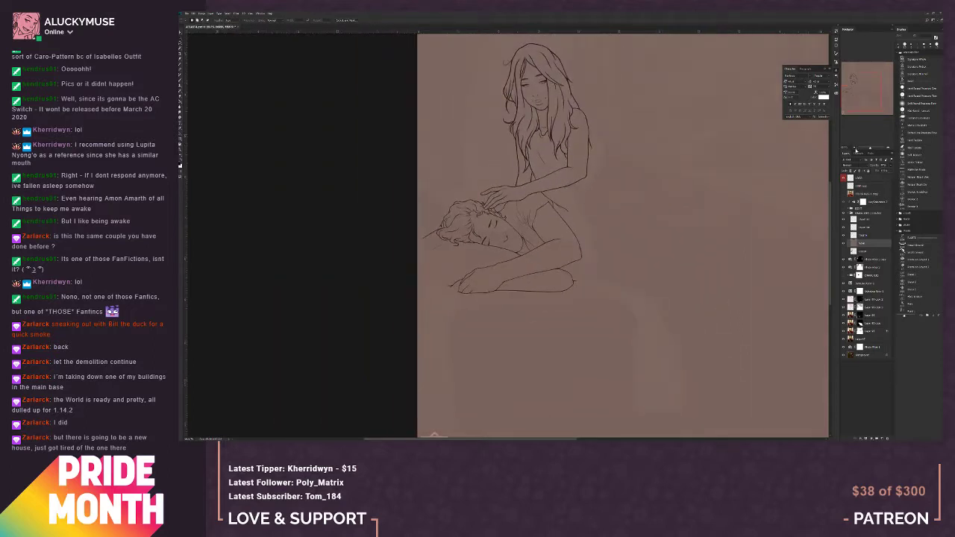
Step: Show the figures' flat colour layer and adjust the brown fill's opacity so the painting is only faintly visible
{"action": "left_click", "coordinate": [891, 166]}
{"action": "left_click_drag", "start_coordinate": [890, 172], "coordinate": [887, 172]}
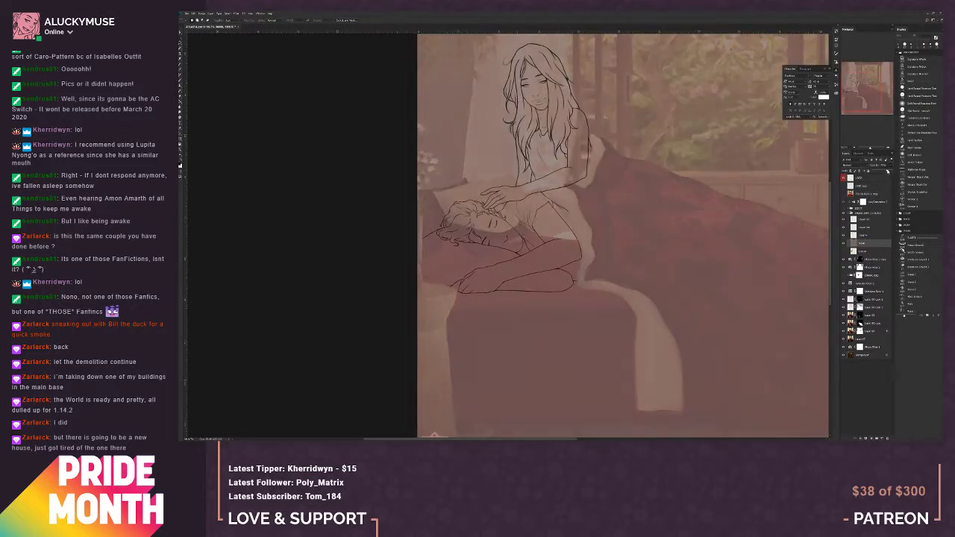
{"action": "left_click", "coordinate": [846, 250]}
{"action": "left_click", "coordinate": [890, 165]}
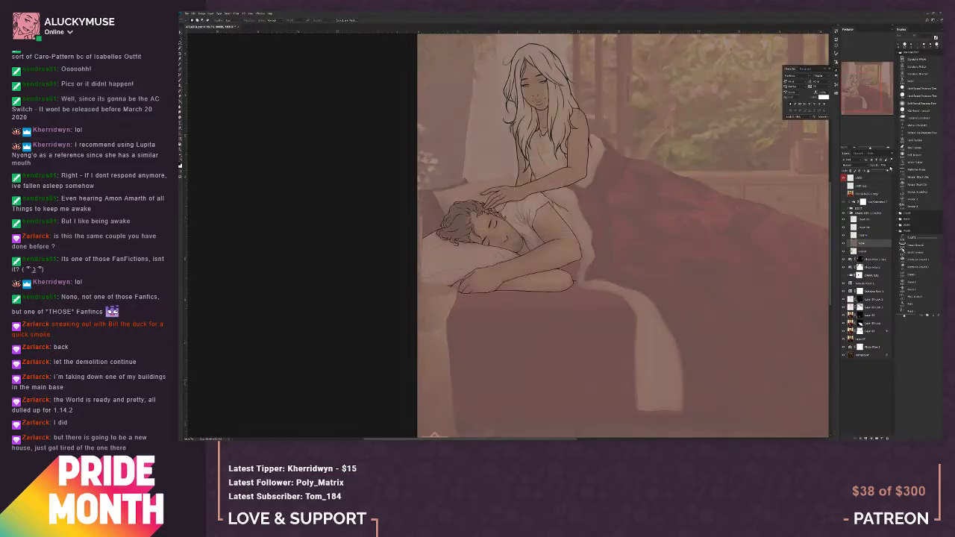
{"action": "left_click_drag", "start_coordinate": [886, 171], "coordinate": [890, 170]}
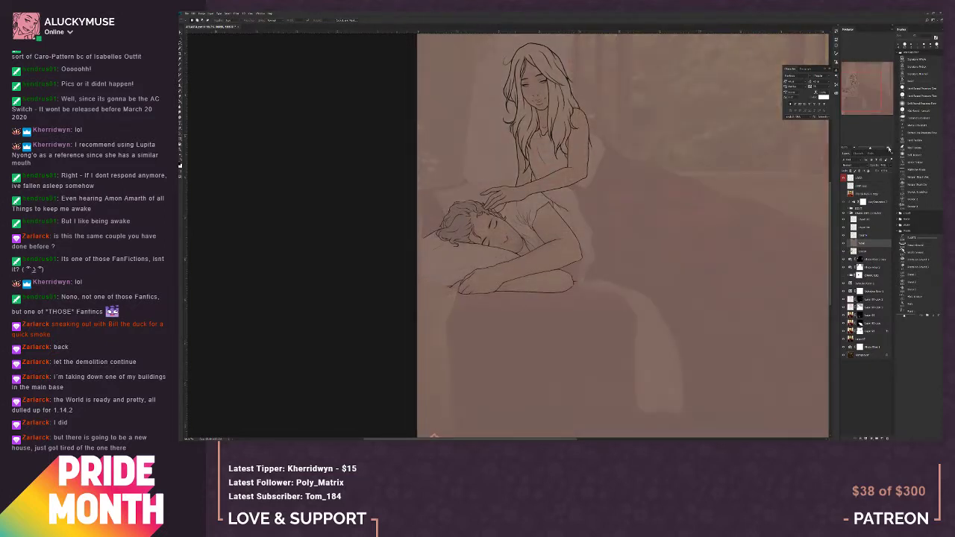
Step: Draw the sleeping figure's mouth and remaining facial lines on the top line layer
{"action": "left_click", "coordinate": [888, 148]}
{"action": "left_click", "coordinate": [888, 147]}
{"action": "left_click_drag", "start_coordinate": [858, 92], "coordinate": [852, 93]}
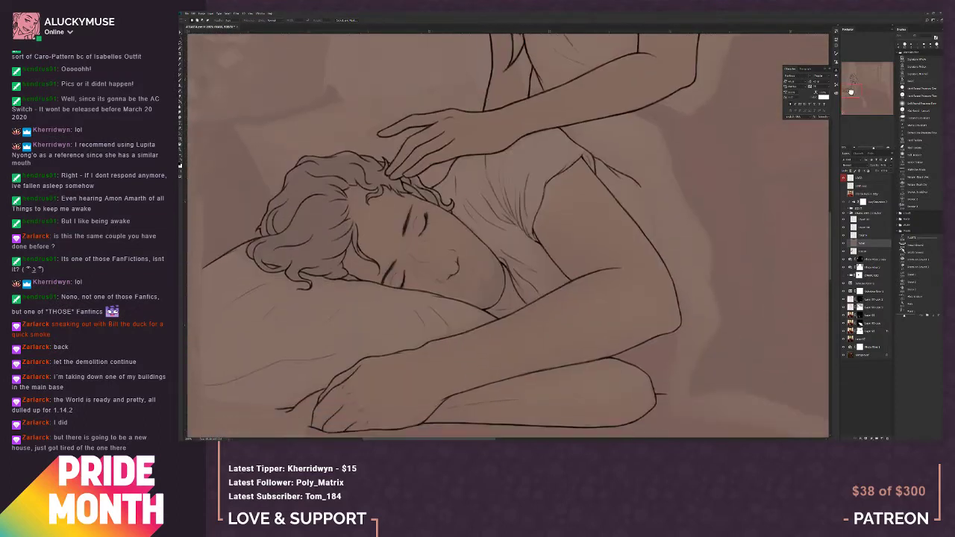
{"action": "left_click", "coordinate": [879, 222]}
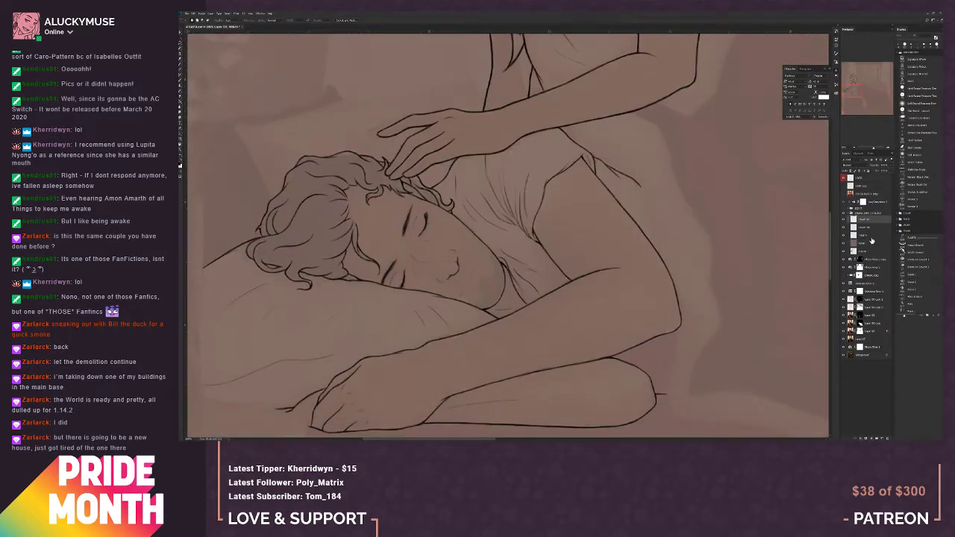
{"action": "left_click", "coordinate": [179, 67]}
{"action": "key", "text": "ctrl+z"}
Step: Return the brown fill layer to full opacity and save the file with the facial-line layer selected
{"action": "key", "text": "ctrl+0"}
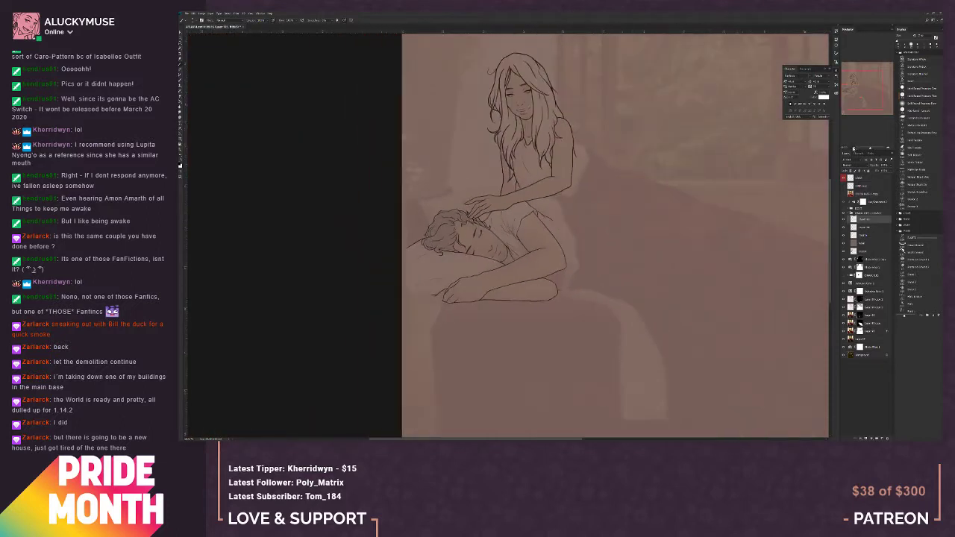
{"action": "left_click", "coordinate": [870, 244]}
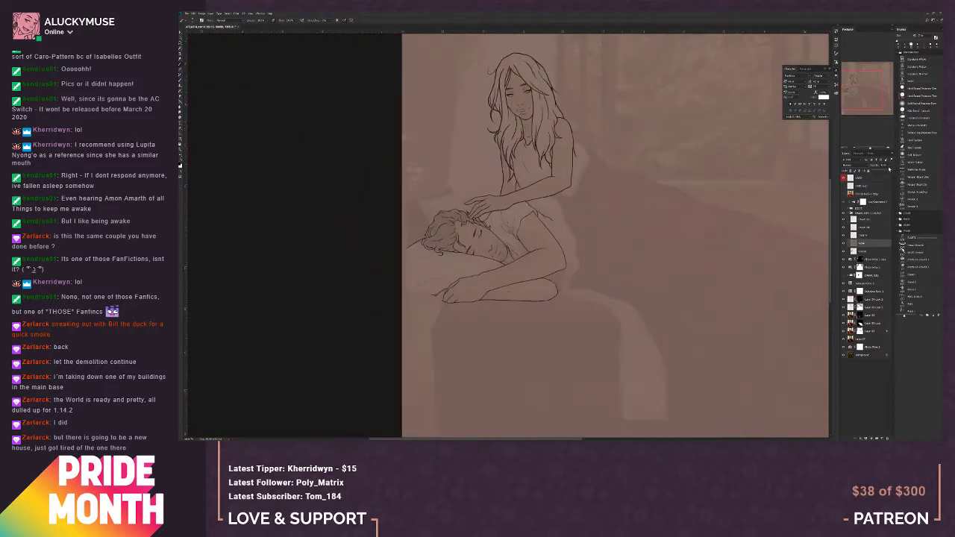
{"action": "left_click_drag", "start_coordinate": [898, 172], "coordinate": [893, 177]}
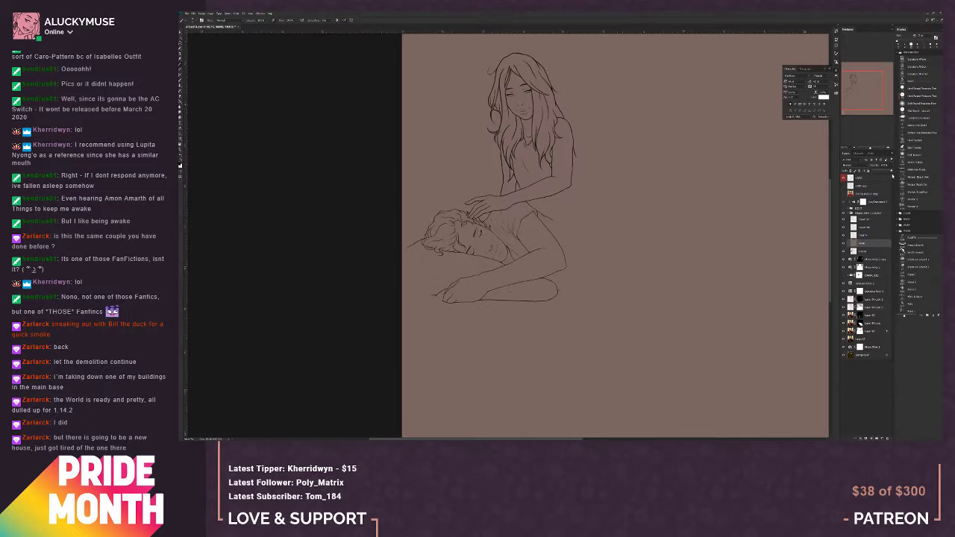
{"action": "left_click", "coordinate": [179, 42]}
{"action": "key", "text": "v"}
{"action": "left_click", "coordinate": [868, 220]}
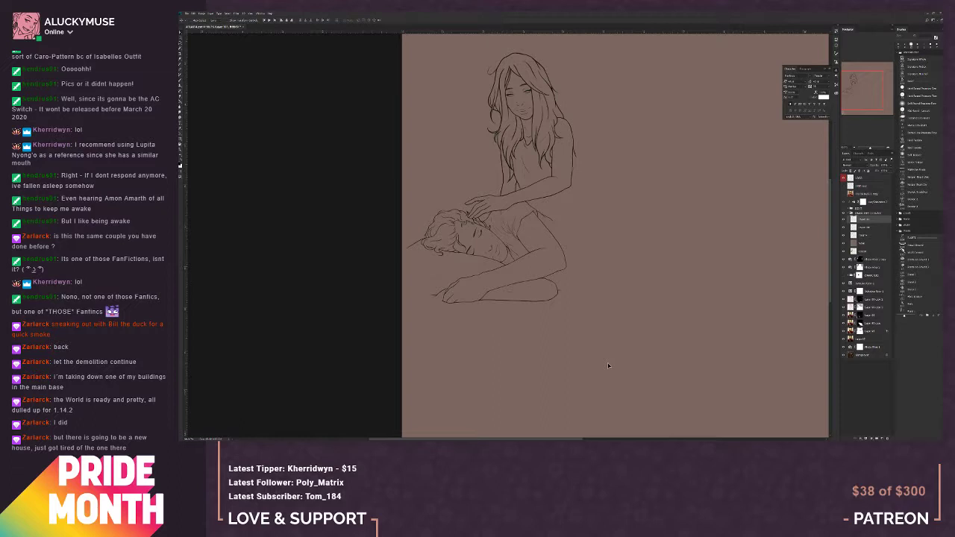
{"action": "left_click", "coordinate": [180, 38]}
{"action": "left_click", "coordinate": [180, 64]}
{"action": "key", "text": "ctrl+s"}
Step: Merge the facial-line layer into the line art below and rename the merged layer
{"action": "left_click", "coordinate": [208, 14]}
{"action": "left_click", "coordinate": [224, 158]}
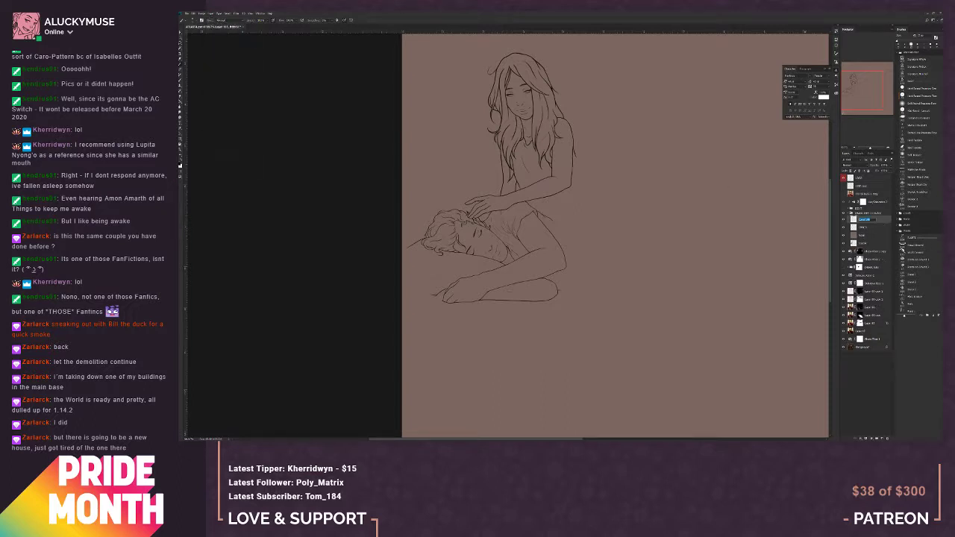
{"action": "type", "text": "LI"}
{"action": "key", "text": "Return"}
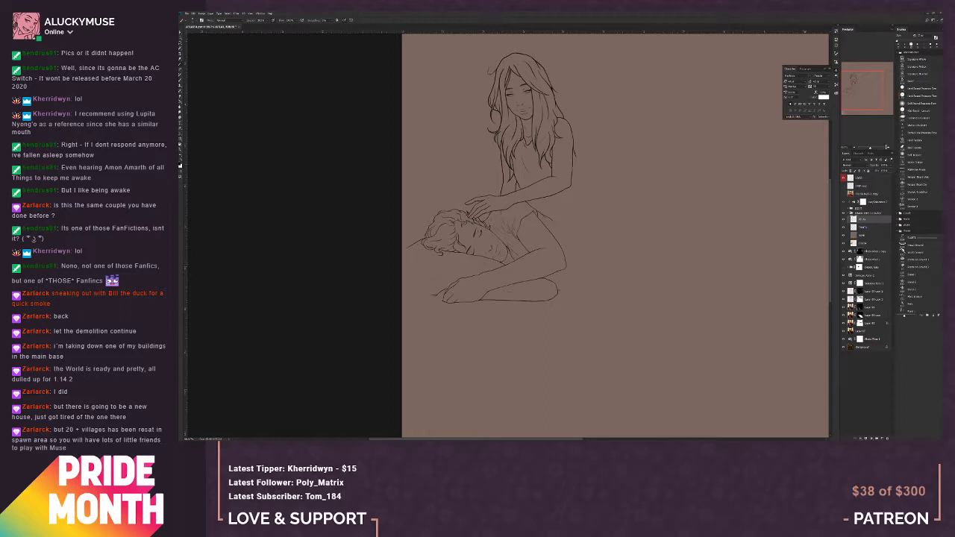
{"action": "left_click", "coordinate": [889, 148]}
{"action": "left_click", "coordinate": [889, 148]}
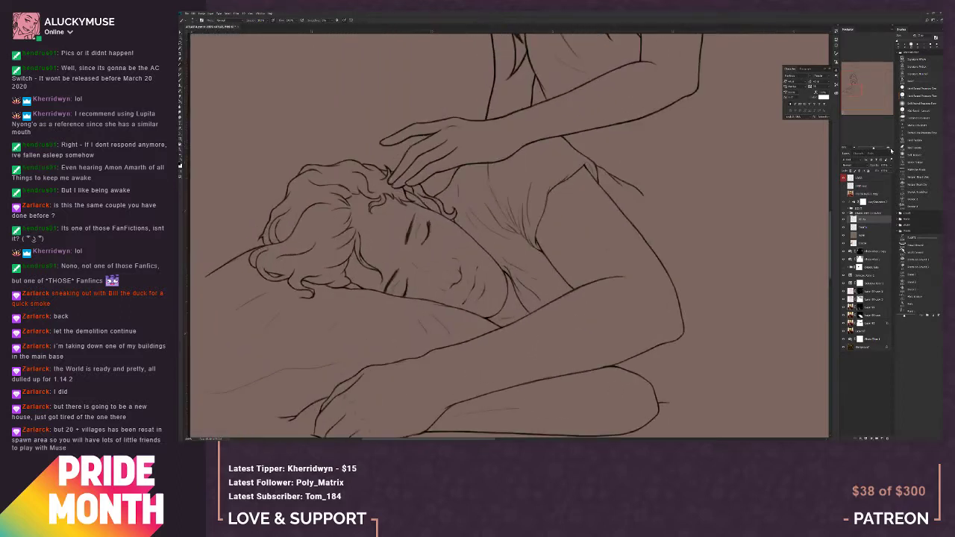
Step: Duplicate the seated figure's line art layer and hide the original beneath the copy
{"action": "left_click", "coordinate": [856, 148]}
{"action": "left_click", "coordinate": [855, 148]}
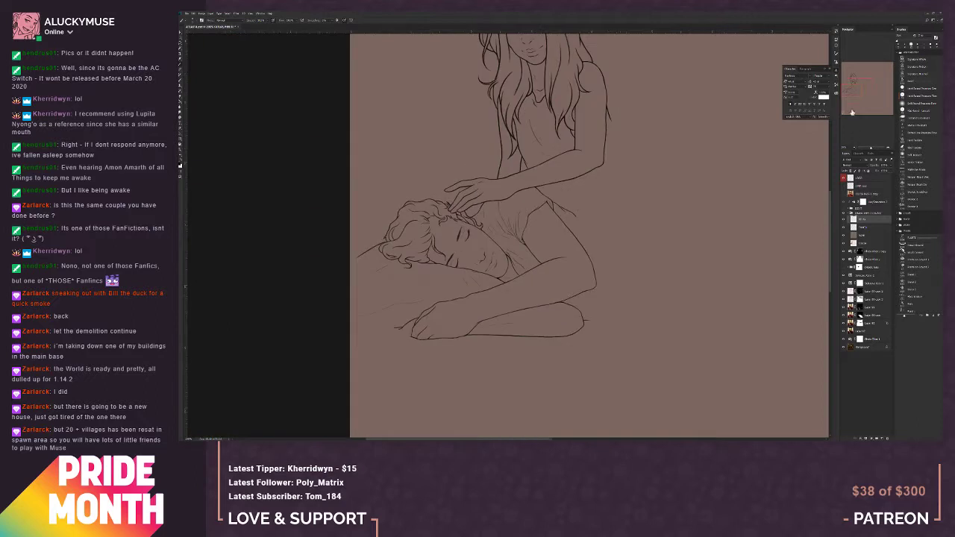
{"action": "left_click", "coordinate": [855, 102]}
{"action": "left_click_drag", "start_coordinate": [854, 102], "coordinate": [855, 84]}
{"action": "left_click", "coordinate": [888, 147]}
{"action": "left_click", "coordinate": [888, 147]}
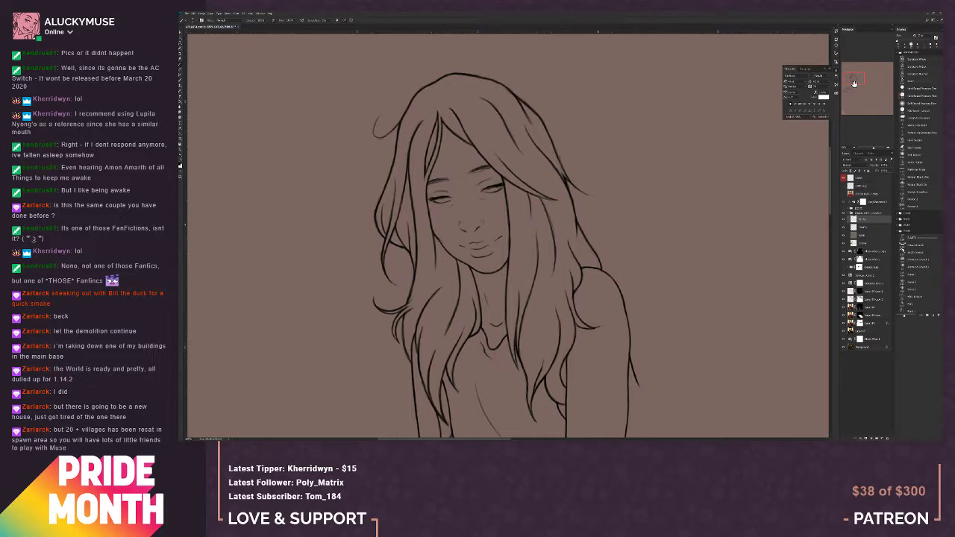
{"action": "left_click", "coordinate": [870, 228]}
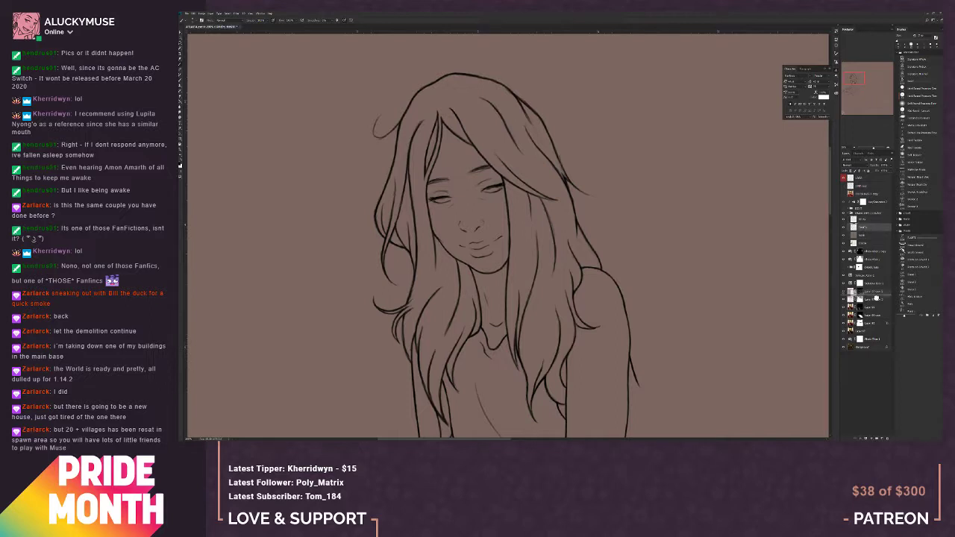
{"action": "left_click_drag", "start_coordinate": [883, 437], "coordinate": [881, 439]}
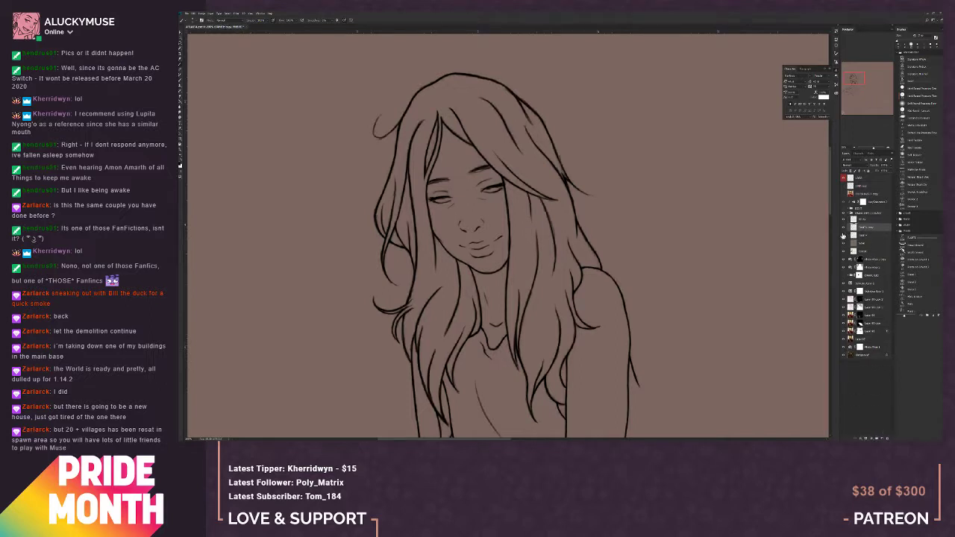
{"action": "left_click", "coordinate": [843, 235]}
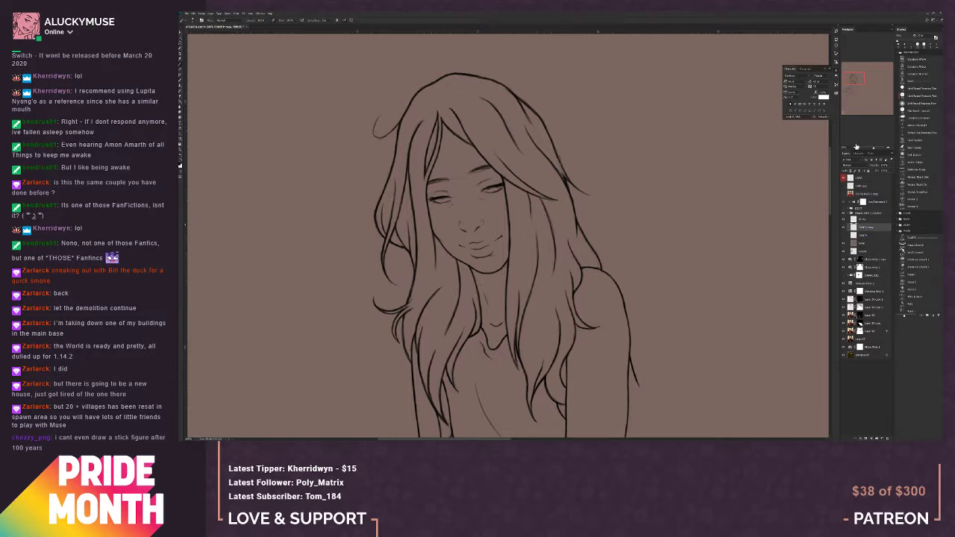
Step: Flip the whole canvas horizontally and bring the seated figure into close view
{"action": "key", "text": "ctrl+0"}
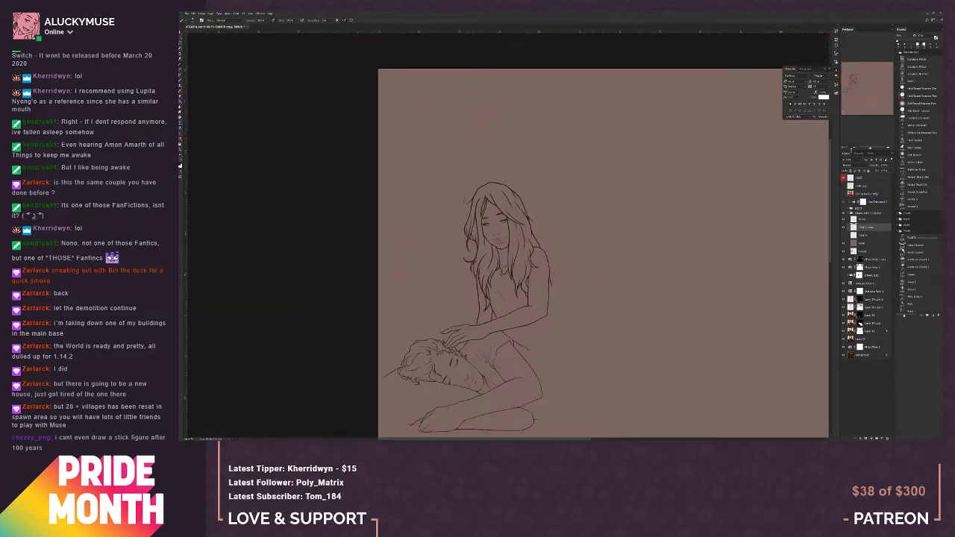
{"action": "left_click", "coordinate": [844, 227]}
{"action": "key", "text": "ctrl+shift+h"}
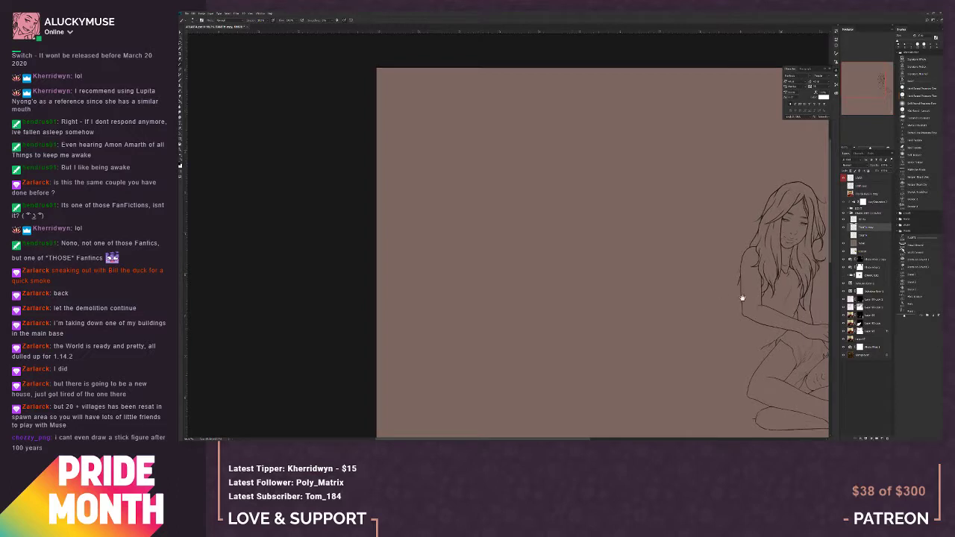
{"action": "left_click_drag", "start_coordinate": [740, 296], "coordinate": [438, 316]}
{"action": "key", "text": "ctrl+plus"}
{"action": "key", "text": "ctrl+plus"}
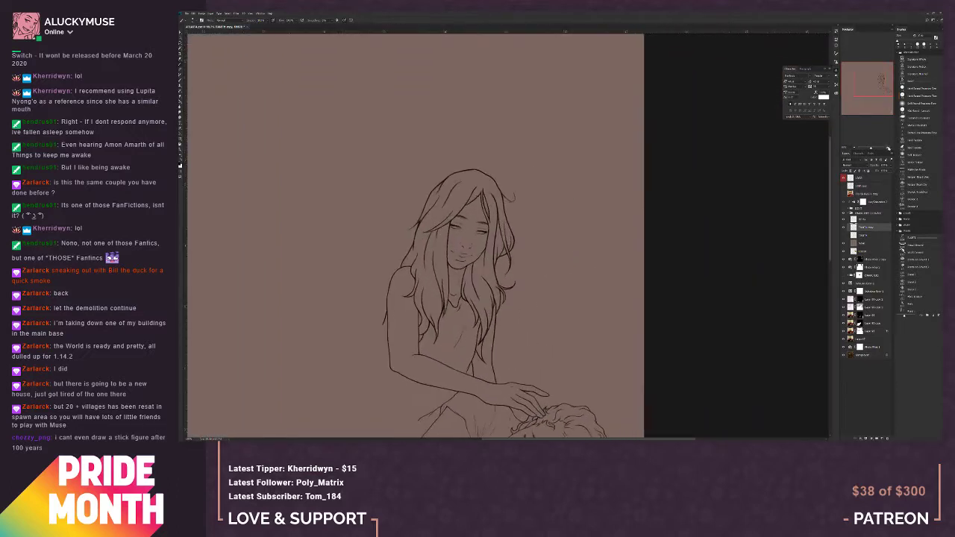
{"action": "left_click_drag", "start_coordinate": [426, 363], "coordinate": [505, 337]}
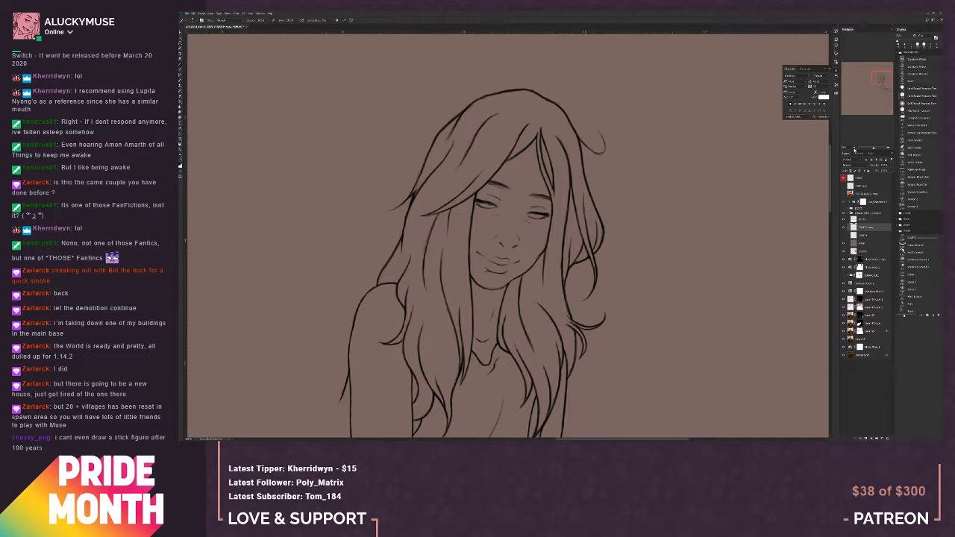
Step: Examine the seated figure's face and hair in the mirrored line art, both close up and at full composition size
{"action": "key", "text": "ctrl+minus"}
{"action": "key", "text": "ctrl+minus"}
{"action": "key", "text": "ctrl+minus"}
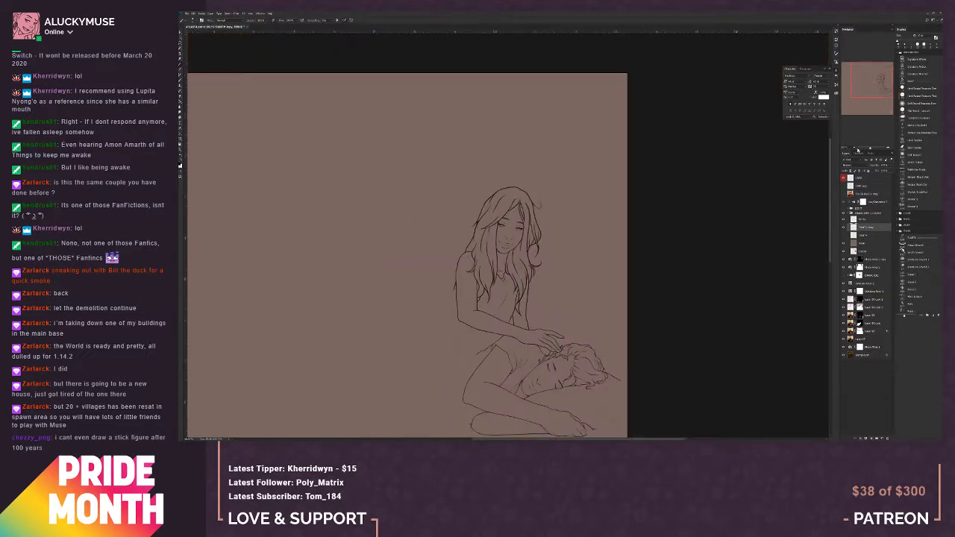
{"action": "key", "text": "ctrl+plus"}
{"action": "key", "text": "ctrl+plus"}
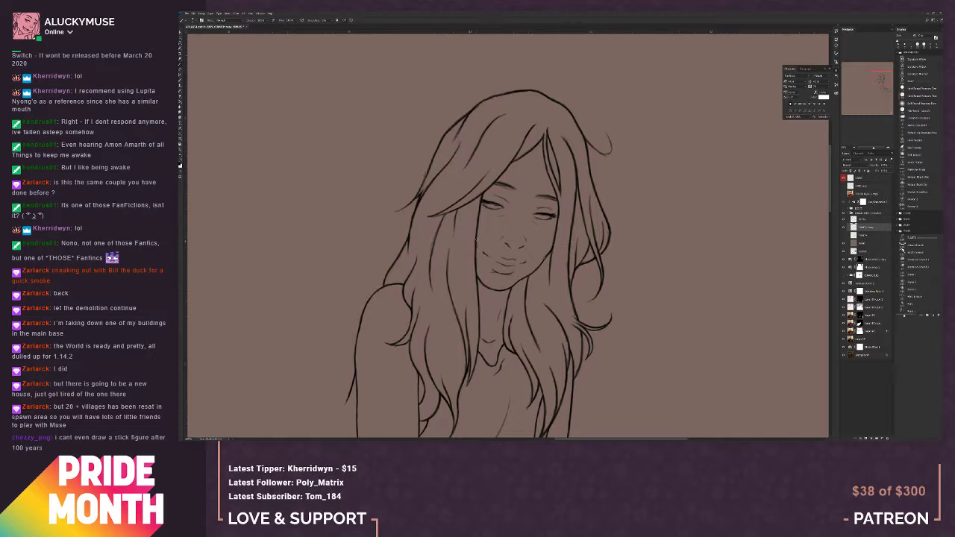
{"action": "left_click_drag", "start_coordinate": [874, 146], "coordinate": [854, 149]}
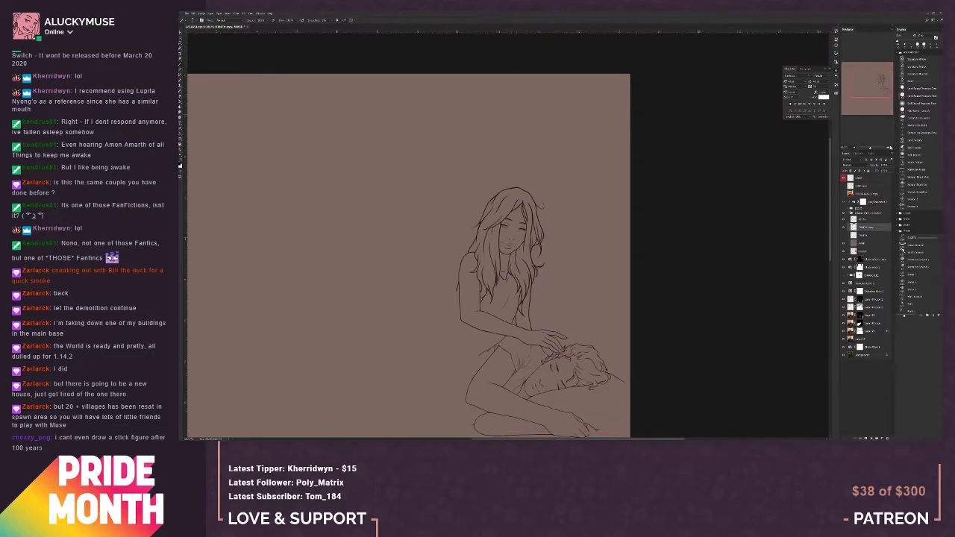
{"action": "left_click", "coordinate": [891, 147]}
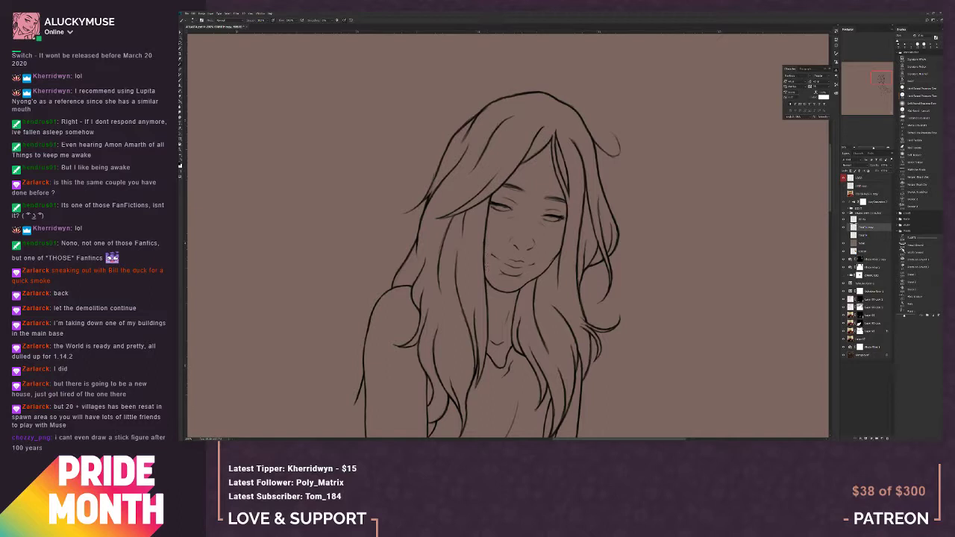
{"action": "left_click", "coordinate": [855, 149]}
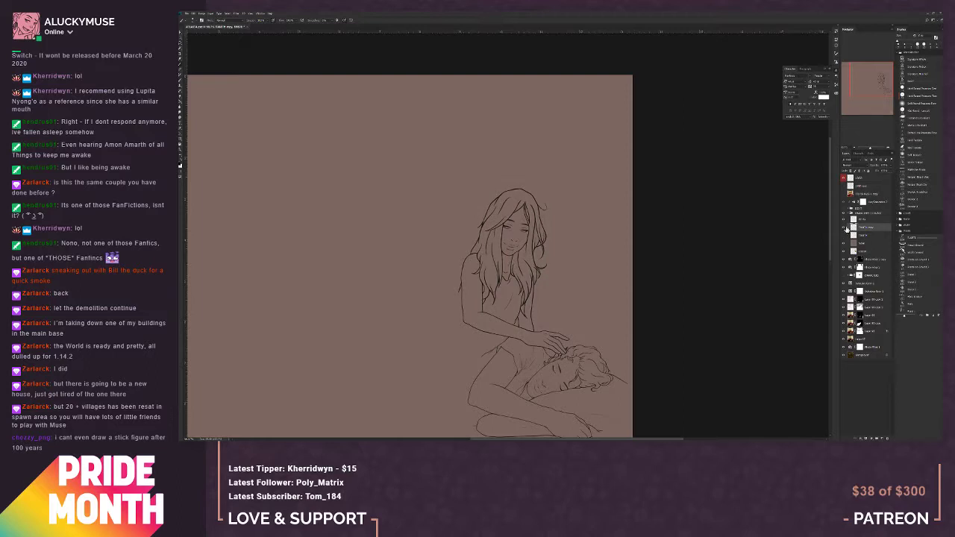
{"action": "left_click", "coordinate": [854, 148]}
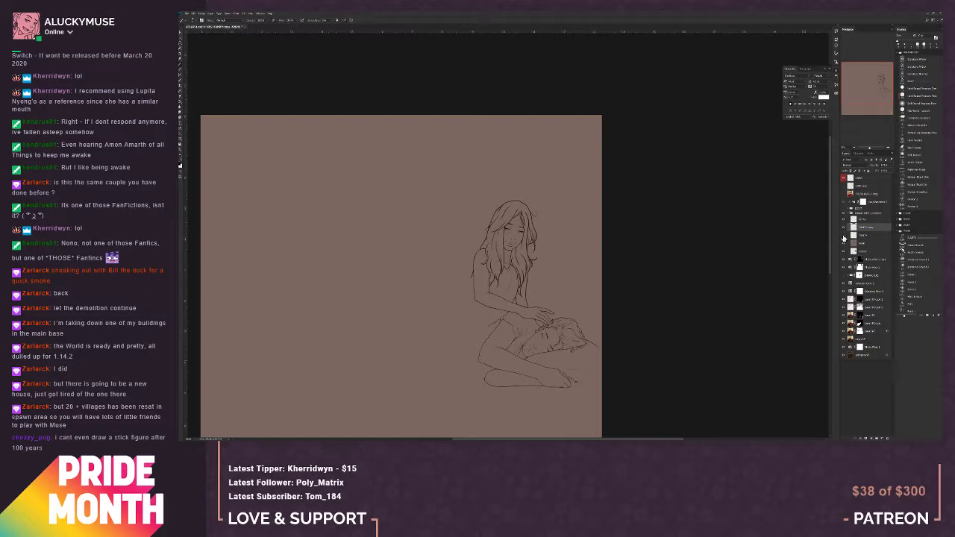
{"action": "left_click", "coordinate": [887, 148]}
{"action": "left_click", "coordinate": [887, 148]}
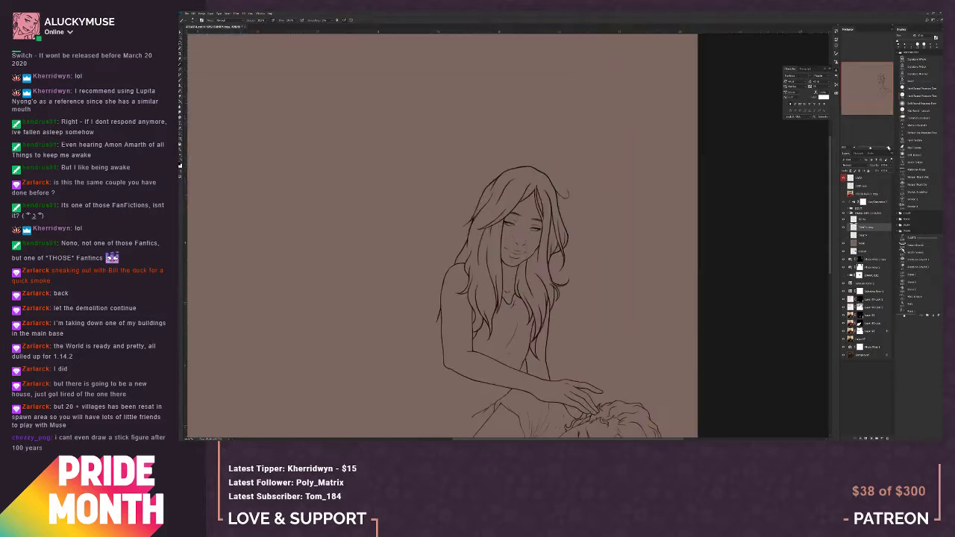
{"action": "left_click", "coordinate": [887, 148]}
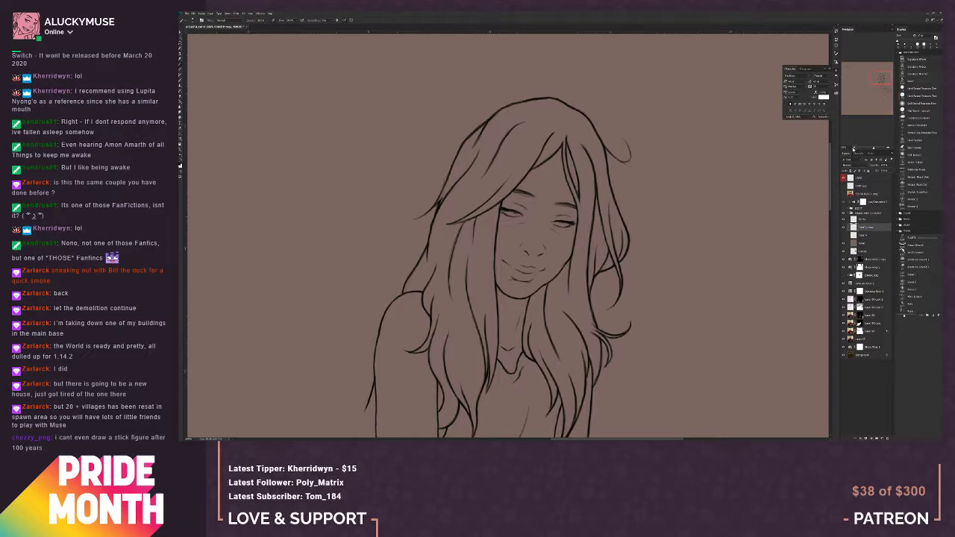
{"action": "left_click", "coordinate": [853, 148]}
{"action": "left_click", "coordinate": [853, 149]}
{"action": "left_click", "coordinate": [853, 148]}
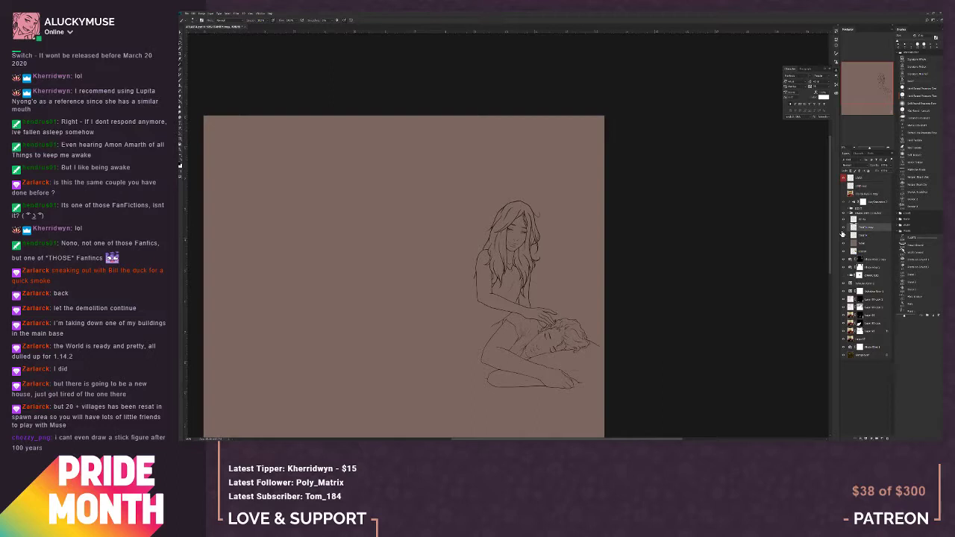
Step: Delete the hidden original layer of the seated figure and remove the copy suffix from the duplicate's name
{"action": "left_click", "coordinate": [867, 236]}
{"action": "key", "text": "Delete"}
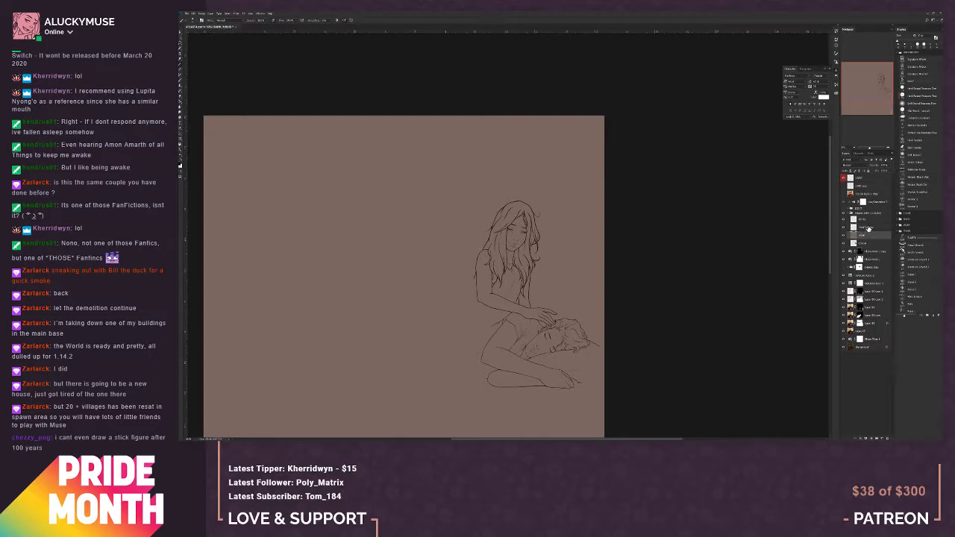
{"action": "double_click", "coordinate": [868, 228]}
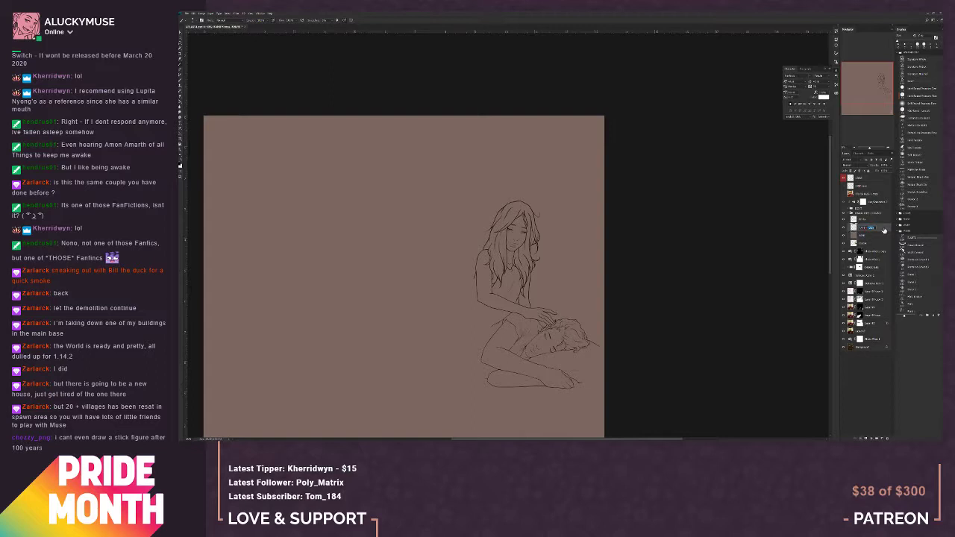
{"action": "key", "text": "BackSpace"}
{"action": "key", "text": "Return"}
Step: Duplicate the sleeping figure's line art layer, hide the original, and frame the sleeping figure up close
{"action": "left_click", "coordinate": [888, 148]}
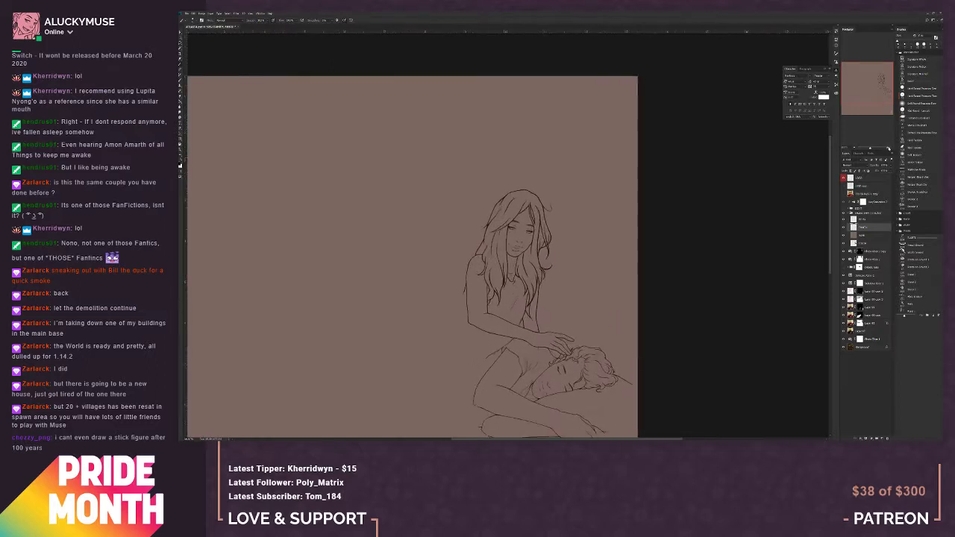
{"action": "left_click", "coordinate": [888, 148]}
{"action": "left_click_drag", "start_coordinate": [881, 76], "coordinate": [882, 88]}
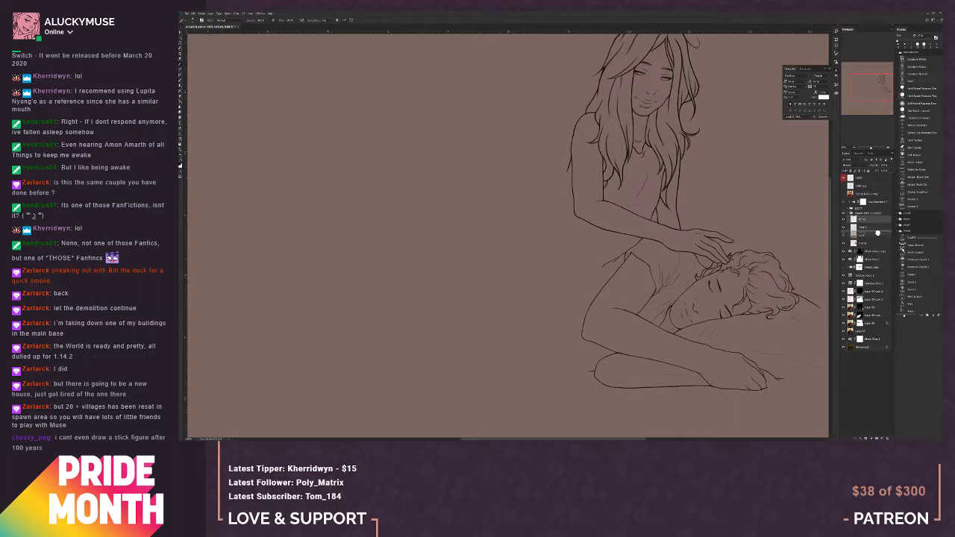
{"action": "left_click", "coordinate": [884, 437]}
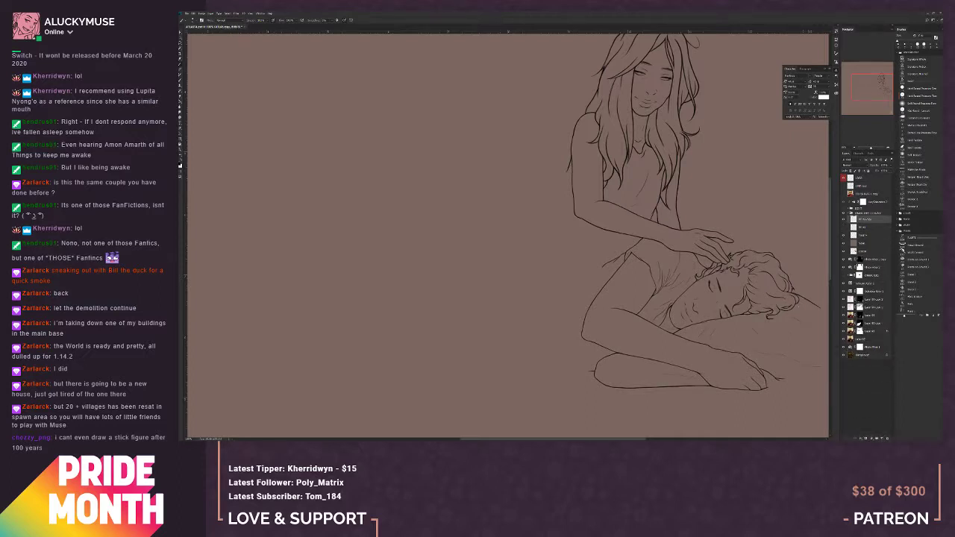
{"action": "left_click_drag", "start_coordinate": [608, 438], "coordinate": [633, 438]}
{"action": "left_click", "coordinate": [888, 149]}
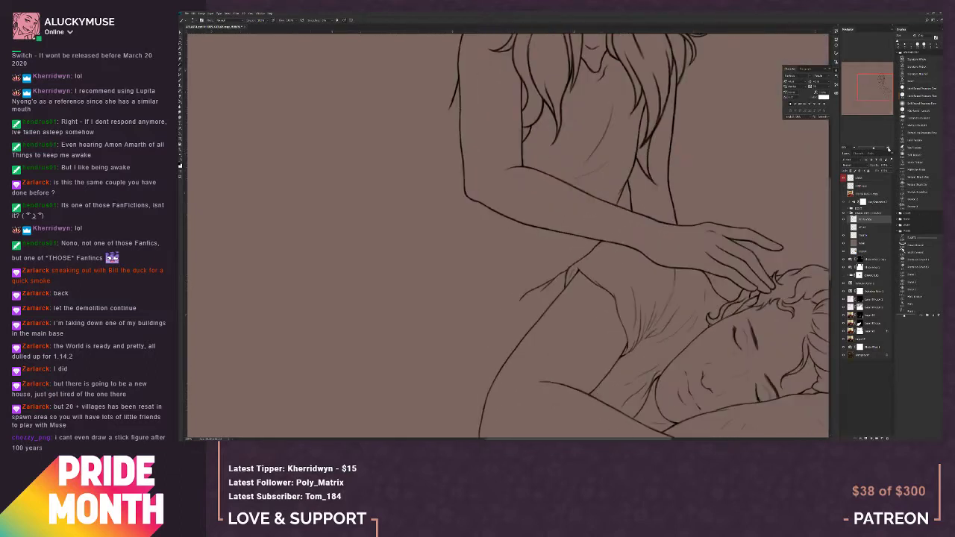
{"action": "left_click", "coordinate": [881, 90]}
{"action": "left_click_drag", "start_coordinate": [882, 91], "coordinate": [882, 92]}
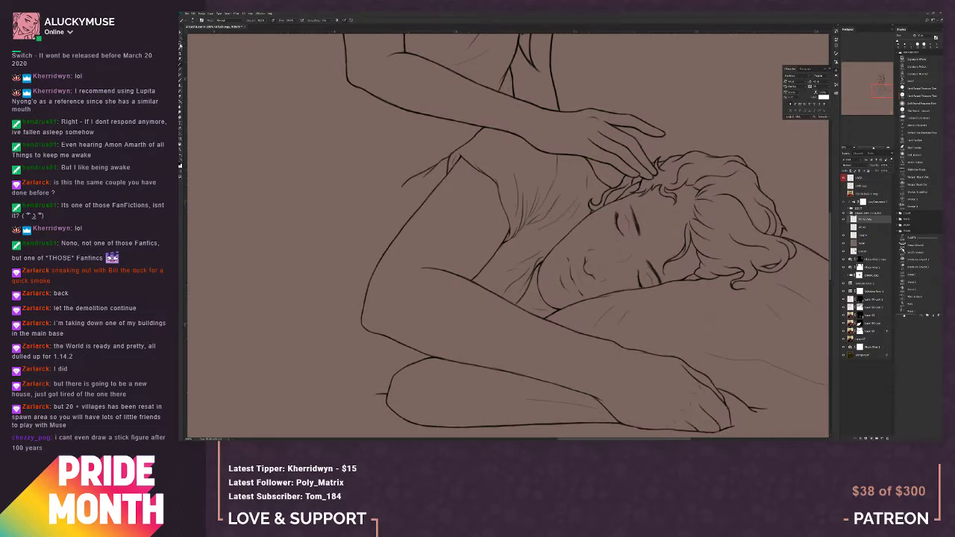
{"action": "left_click", "coordinate": [180, 40]}
{"action": "left_click", "coordinate": [619, 299]}
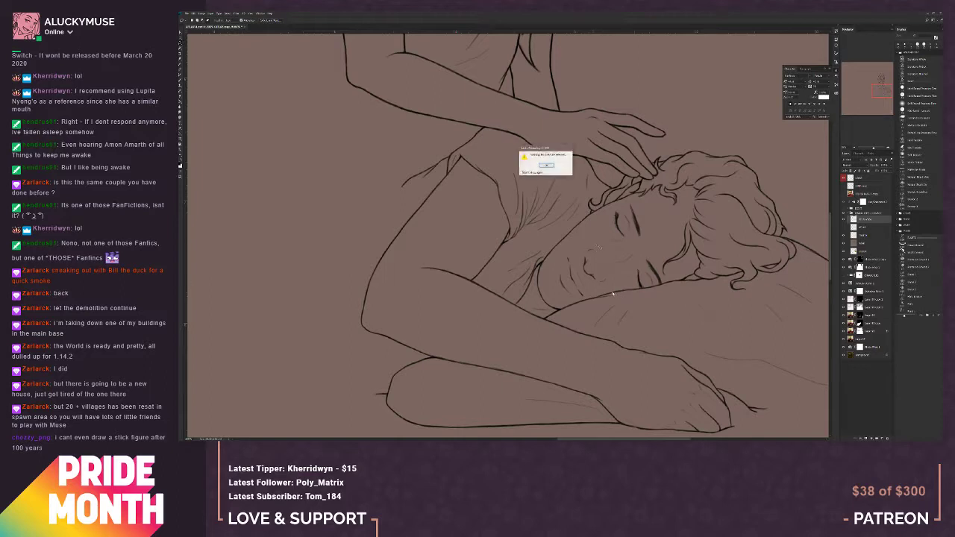
{"action": "left_click", "coordinate": [546, 165]}
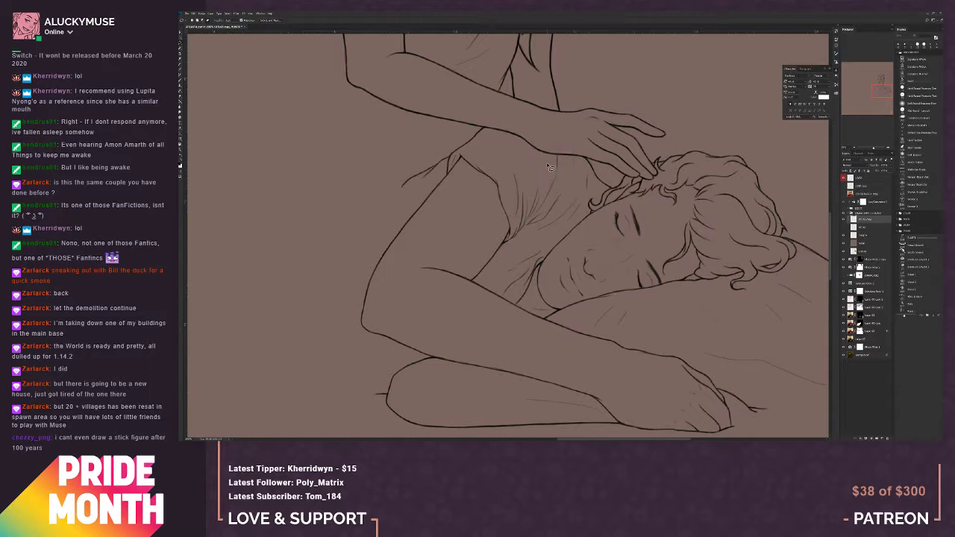
Step: Thicken and darken the sleeping figure's eyebrows with the brush on the duplicated line layer
{"action": "key", "text": "b"}
{"action": "left_click_drag", "start_coordinate": [595, 209], "coordinate": [611, 204]}
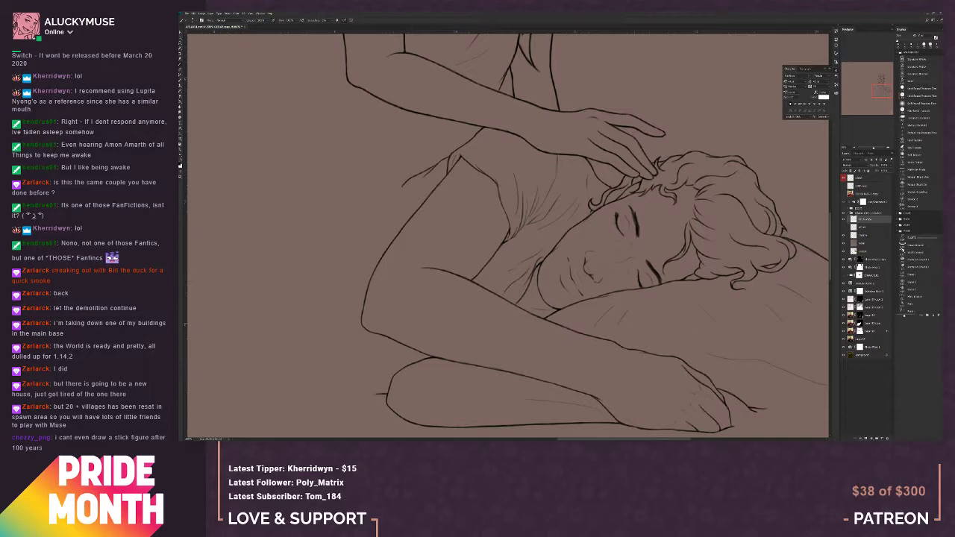
Step: Copy the lassoed brow area of the sleeping figure to a new layer and merge it back into the line art
{"action": "key", "text": "l"}
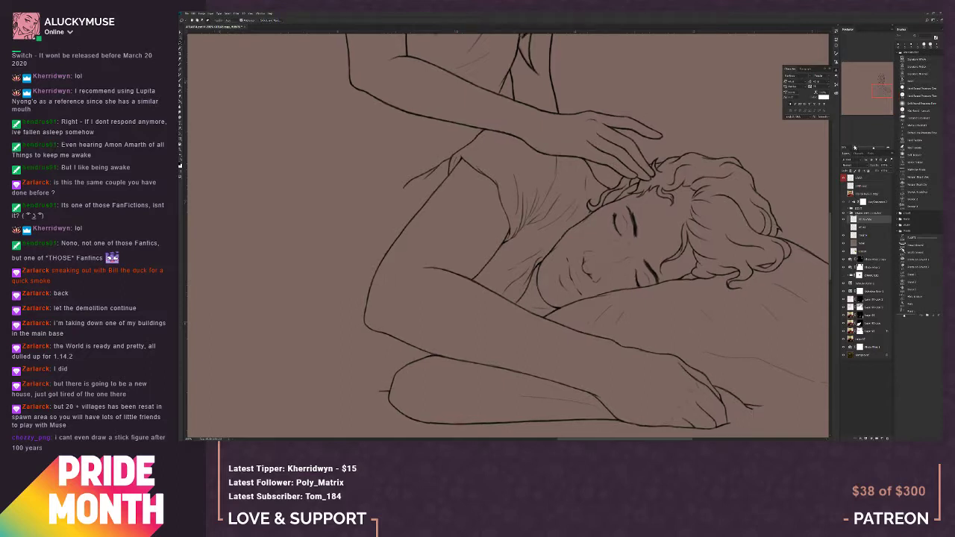
{"action": "left_click", "coordinate": [854, 146]}
{"action": "left_click", "coordinate": [855, 146]}
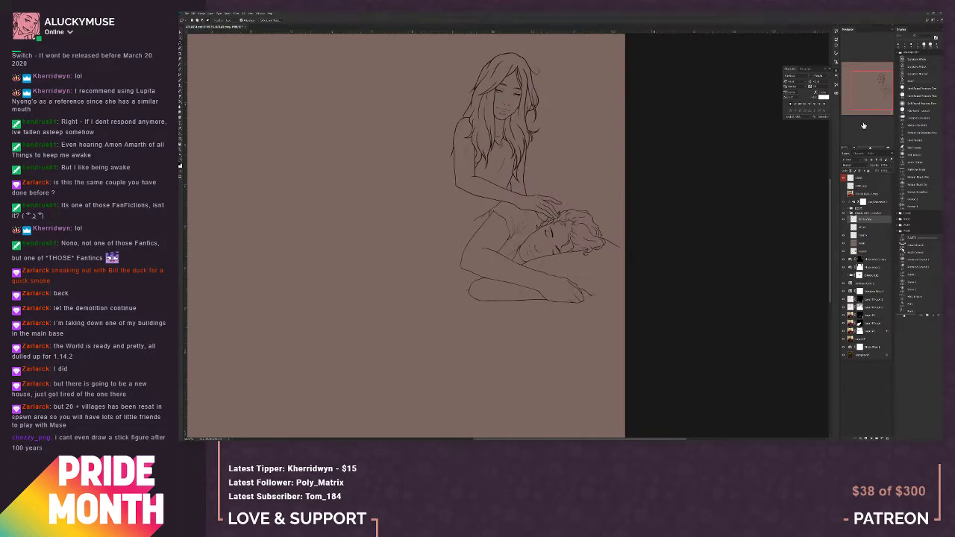
{"action": "left_click", "coordinate": [888, 149]}
{"action": "left_click", "coordinate": [888, 149]}
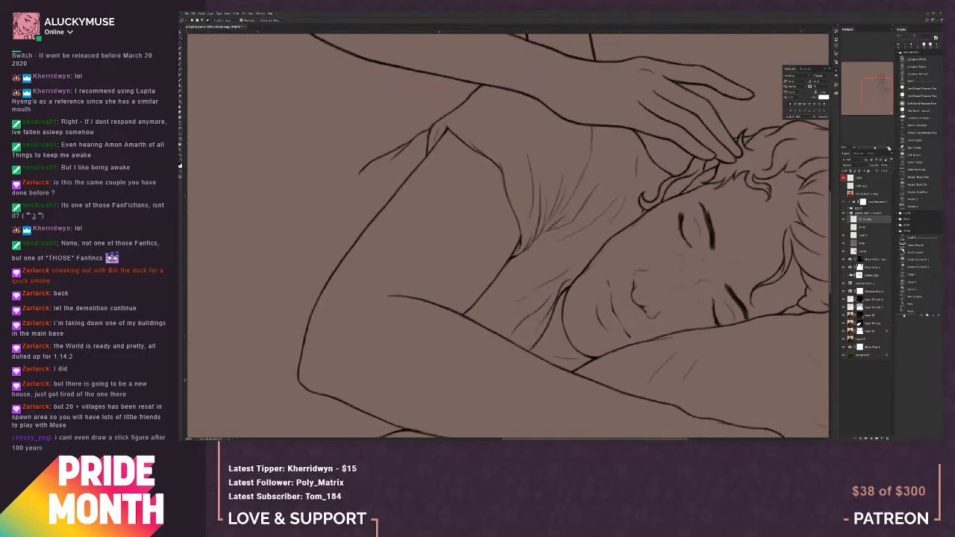
{"action": "left_click", "coordinate": [856, 149]}
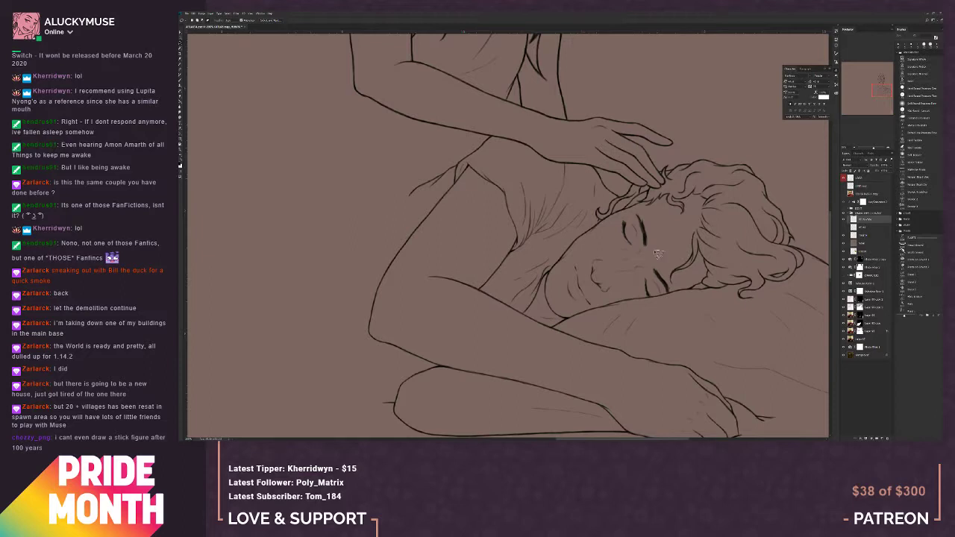
{"action": "mouse_move", "coordinate": [641, 251]}
{"action": "left_mouse_down"}
{"action": "mouse_move", "coordinate": [612, 270]}
{"action": "mouse_move", "coordinate": [623, 283]}
{"action": "mouse_move", "coordinate": [653, 273]}
{"action": "left_mouse_up"}
{"action": "key", "text": "ctrl+j"}
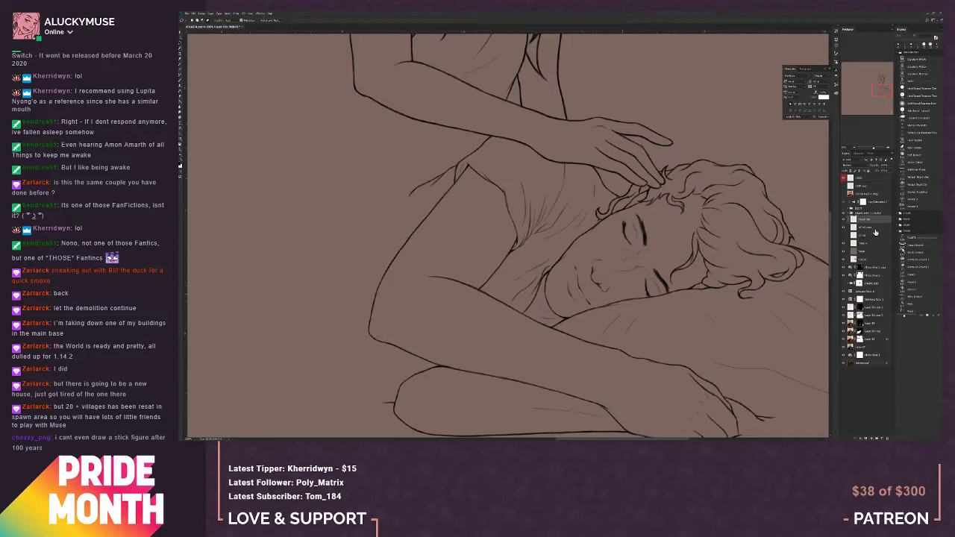
{"action": "key", "text": "ctrl+0"}
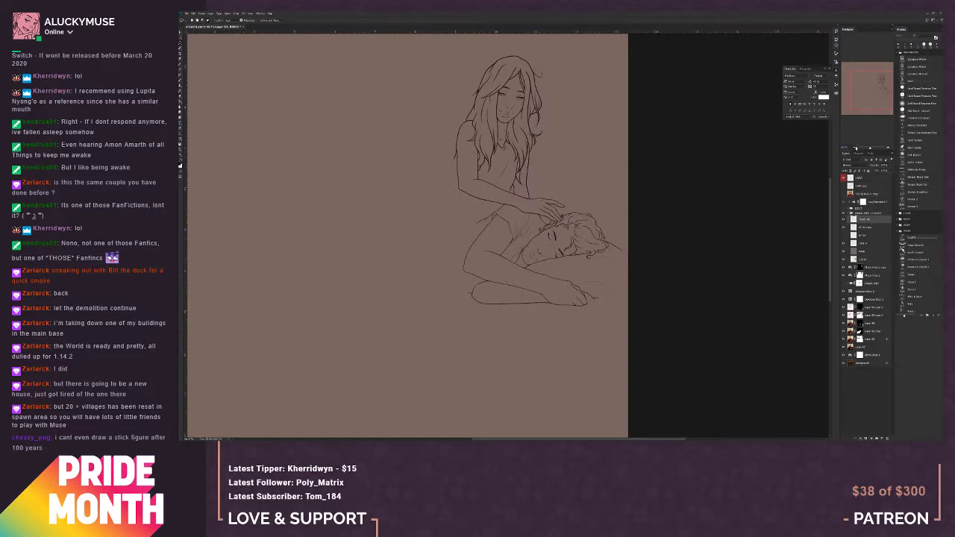
{"action": "left_click", "coordinate": [211, 15]}
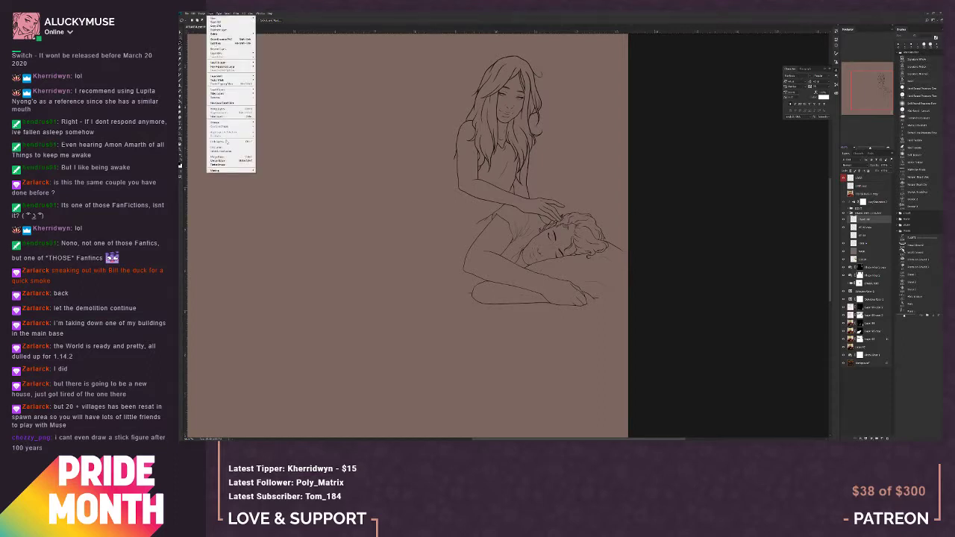
{"action": "left_click", "coordinate": [228, 155]}
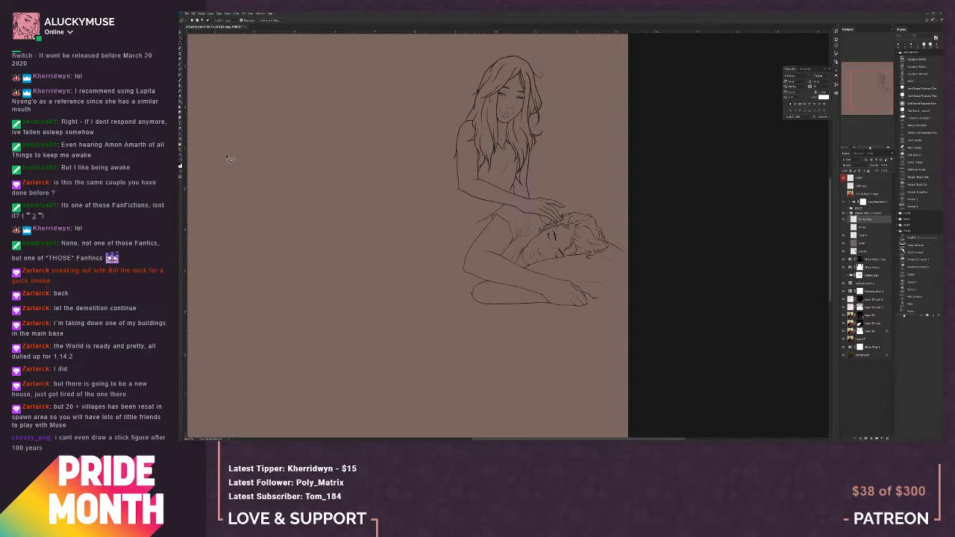
Step: Delete the sleeping figure's hidden original layer and remove the copy suffix from the duplicate's name
{"action": "left_click", "coordinate": [191, 15]}
{"action": "left_click", "coordinate": [199, 45]}
{"action": "left_click", "coordinate": [844, 221]}
{"action": "left_click", "coordinate": [873, 228]}
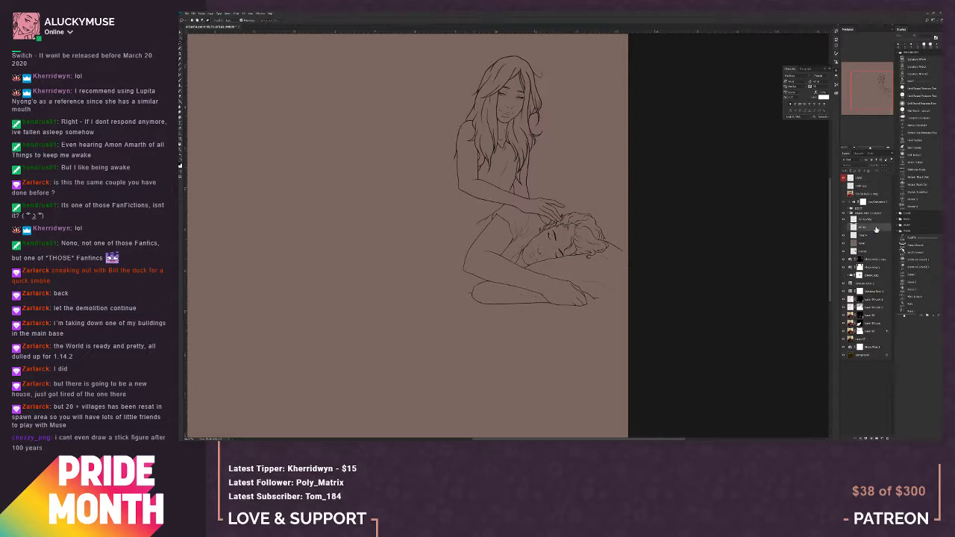
{"action": "key", "text": "Delete"}
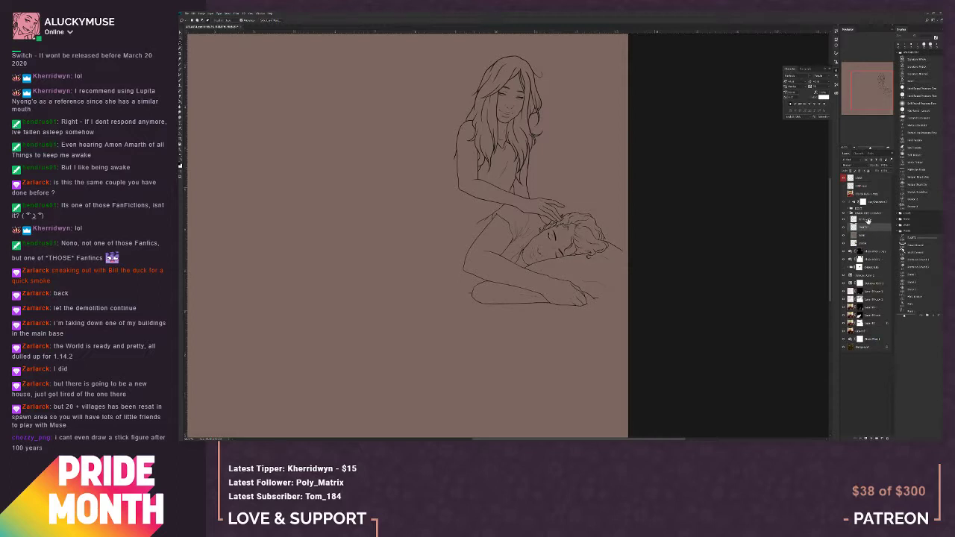
{"action": "double_click", "coordinate": [867, 220]}
{"action": "left_click_drag", "start_coordinate": [866, 220], "coordinate": [880, 220]}
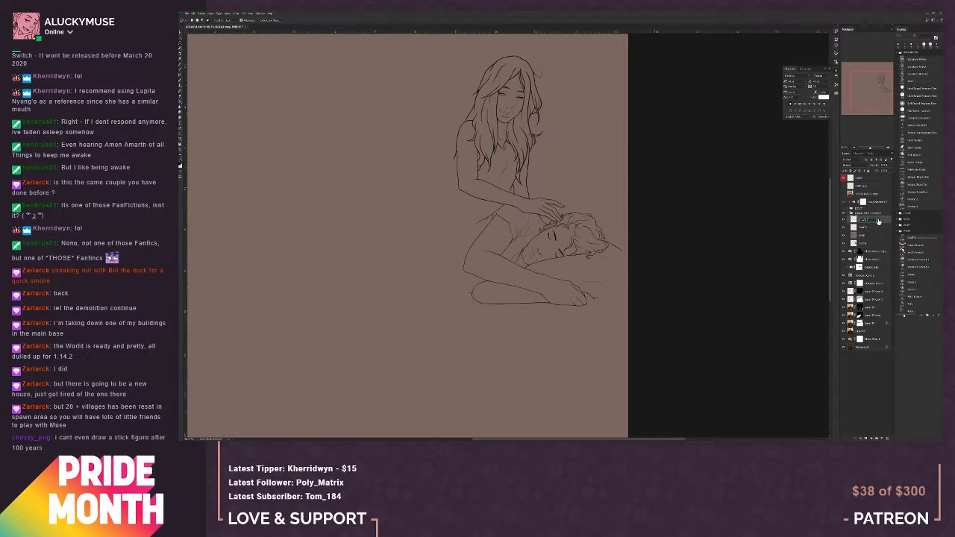
{"action": "key", "text": "BackSpace"}
{"action": "key", "text": "Return"}
Step: Flip the canvas horizontally and frame both figures in the mirrored view
{"action": "left_click", "coordinate": [878, 98]}
{"action": "left_click", "coordinate": [888, 147]}
{"action": "left_click_drag", "start_coordinate": [876, 98], "coordinate": [879, 87]}
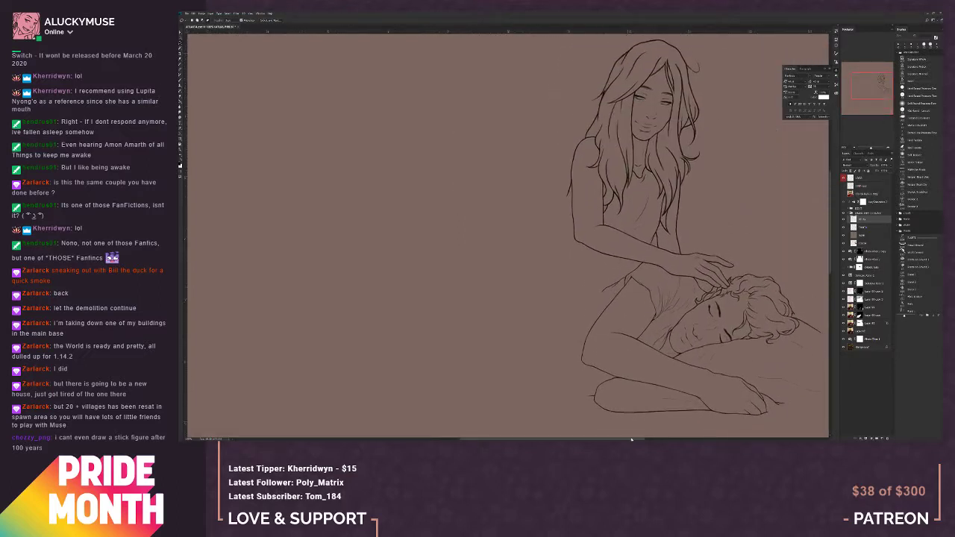
{"action": "left_click_drag", "start_coordinate": [631, 439], "coordinate": [649, 439]}
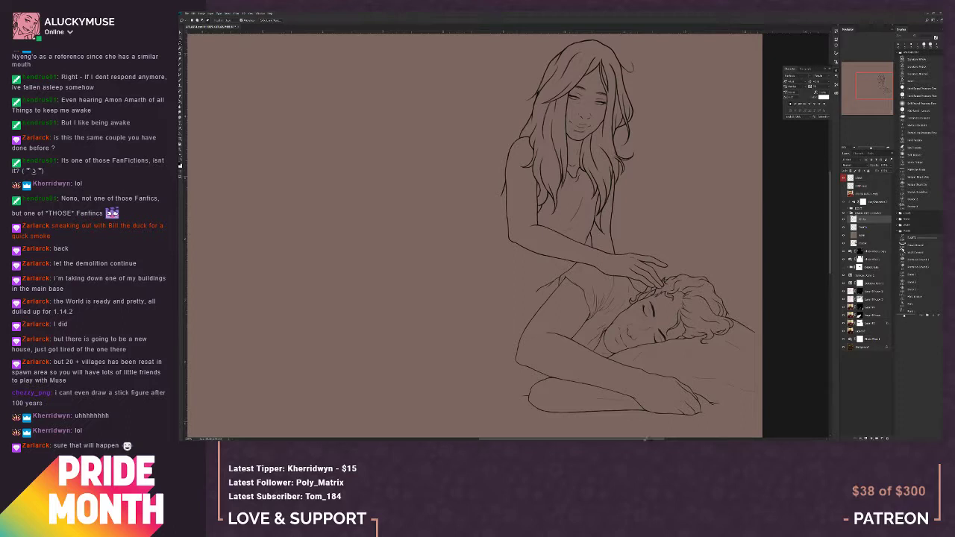
{"action": "key", "text": "ctrl+shift+h"}
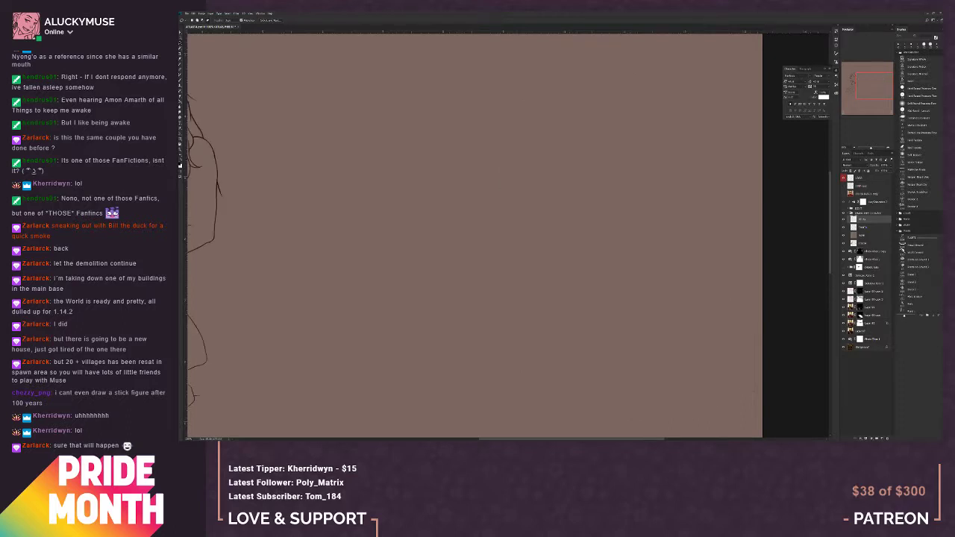
{"action": "left_click_drag", "start_coordinate": [886, 78], "coordinate": [854, 78]}
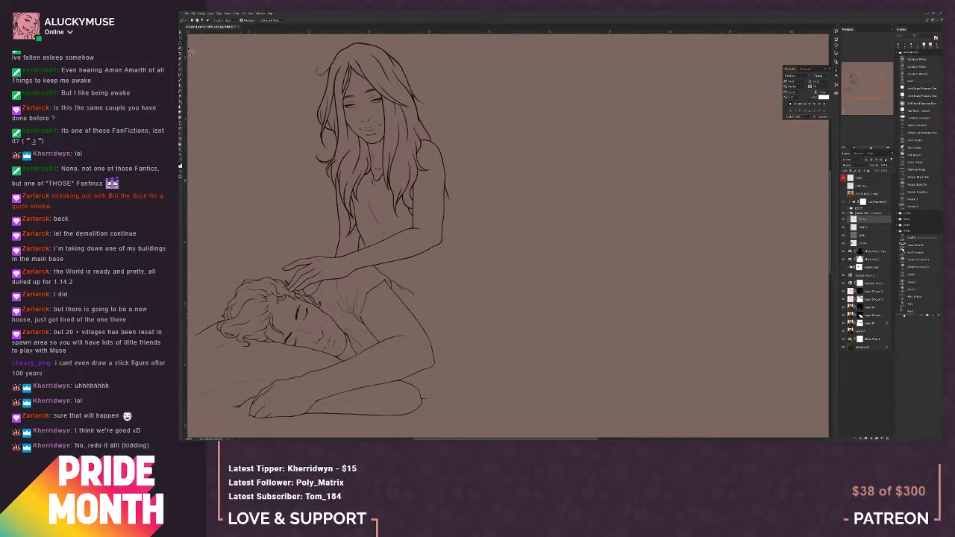
Step: Lasso the seated figure's mouth on its line art layer and adjust it with the Move tool
{"action": "left_click", "coordinate": [864, 227]}
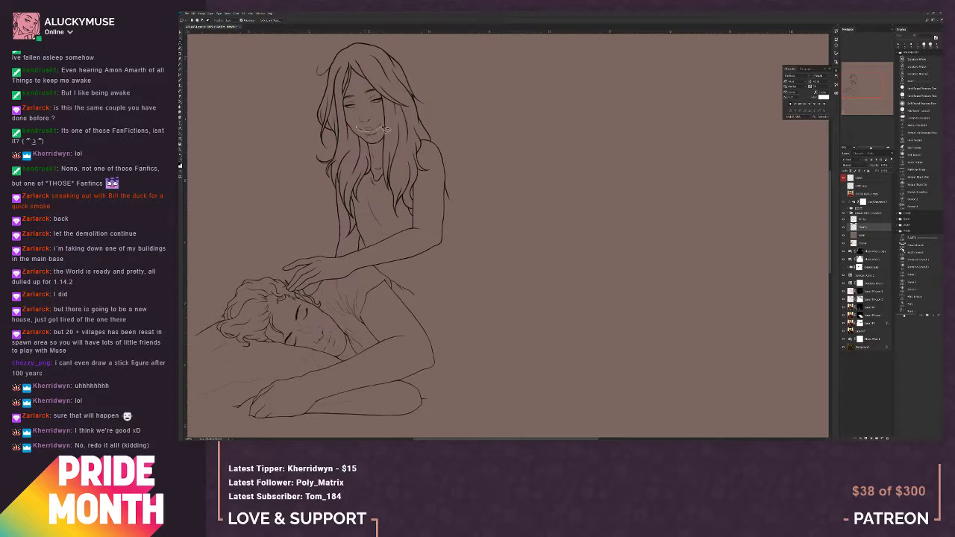
{"action": "left_click_drag", "start_coordinate": [379, 127], "coordinate": [356, 130]}
{"action": "left_click", "coordinate": [181, 33]}
{"action": "key", "text": "ctrl+minus"}
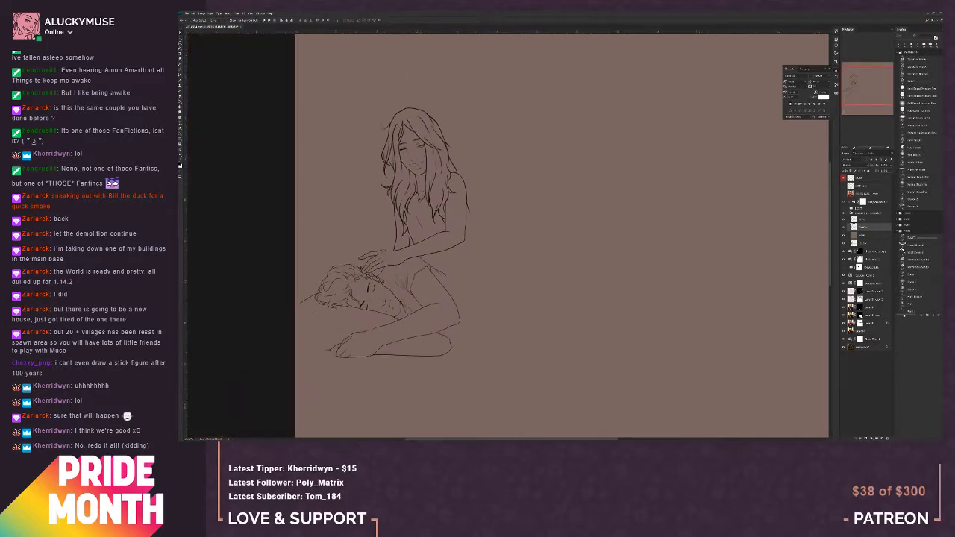
Step: Step the latest edit to the seated figure's mouth back and forth in the history to compare both versions
{"action": "left_click", "coordinate": [200, 14]}
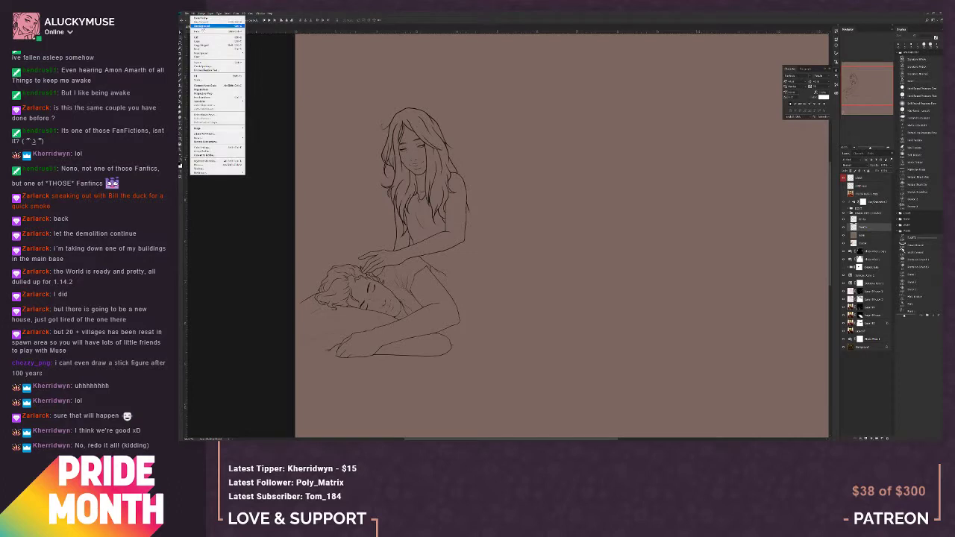
{"action": "left_click", "coordinate": [204, 26]}
{"action": "left_click", "coordinate": [196, 14]}
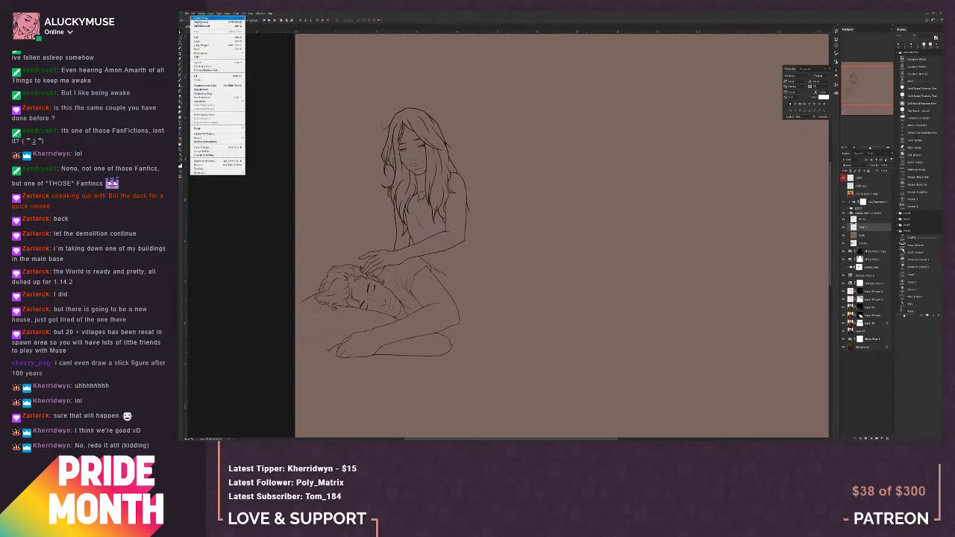
{"action": "left_click", "coordinate": [200, 26]}
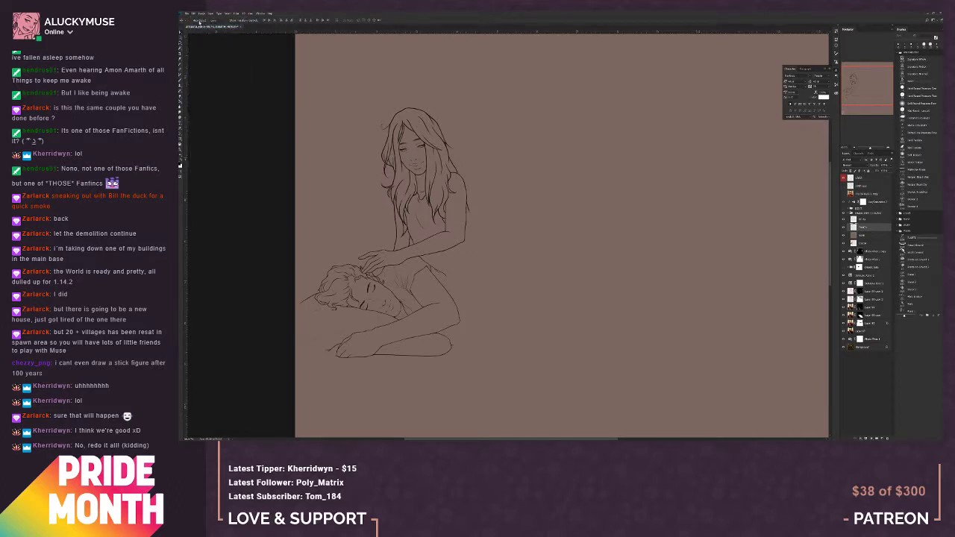
{"action": "left_click", "coordinate": [197, 14]}
{"action": "left_click", "coordinate": [200, 26]}
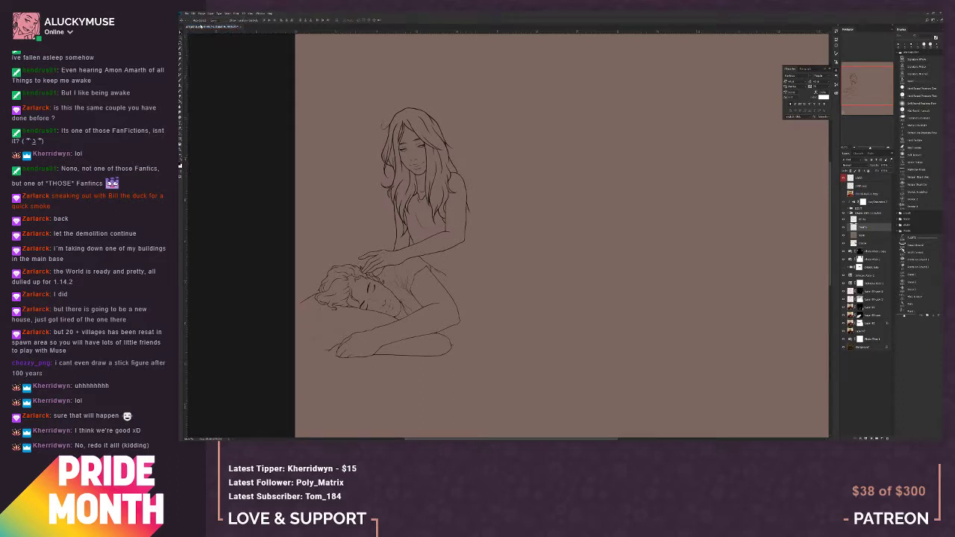
{"action": "left_click", "coordinate": [196, 14]}
{"action": "left_click", "coordinate": [200, 25]}
{"action": "left_click", "coordinate": [196, 15]}
{"action": "left_click", "coordinate": [200, 25]}
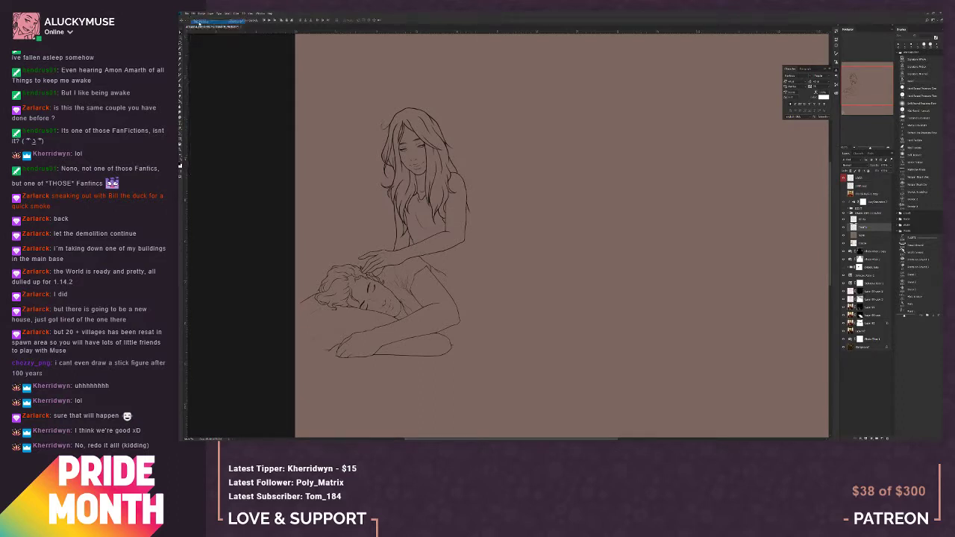
{"action": "left_click", "coordinate": [193, 14]}
{"action": "left_click", "coordinate": [199, 26]}
Step: Hide the brown fill layer and examine the line art over the painted scene, at full composition size and close up
{"action": "left_click", "coordinate": [867, 236]}
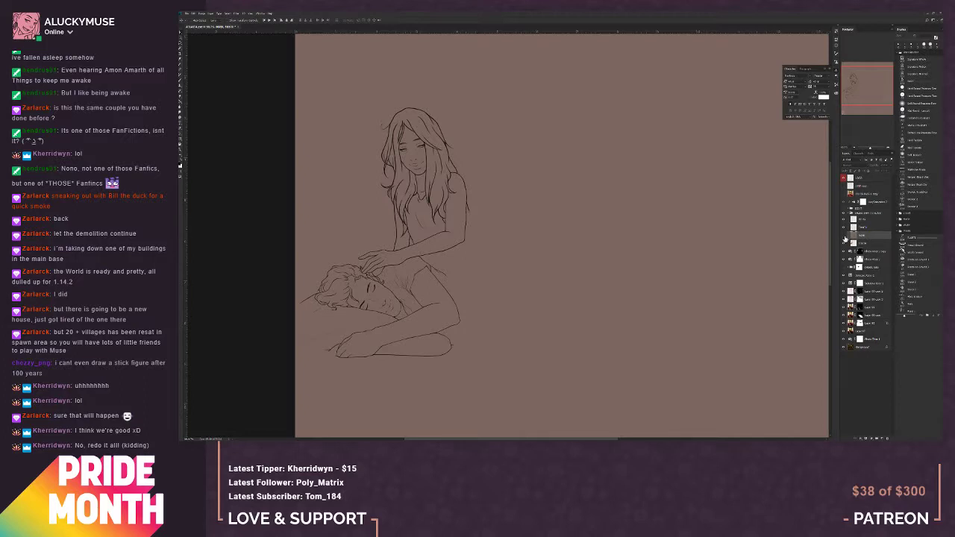
{"action": "left_click", "coordinate": [845, 238]}
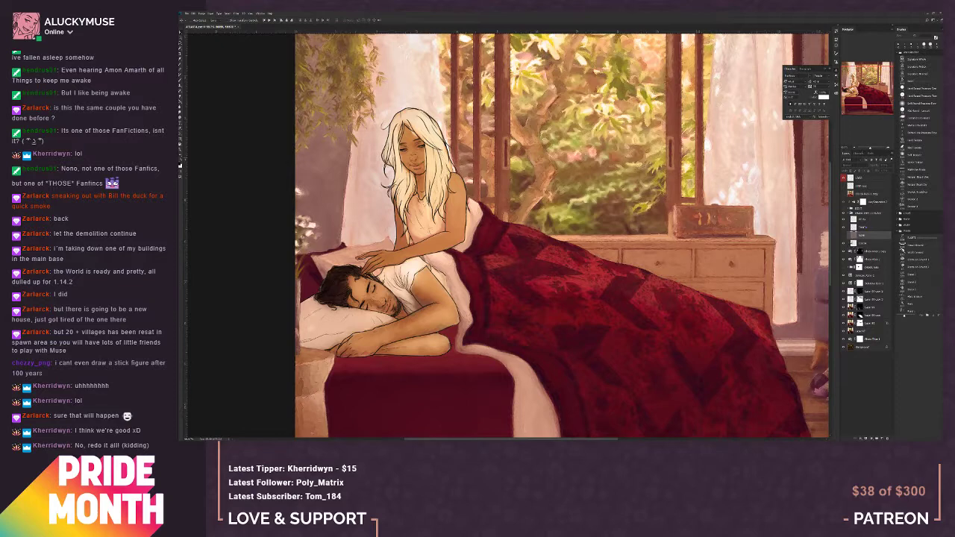
{"action": "key", "text": "ctrl+0"}
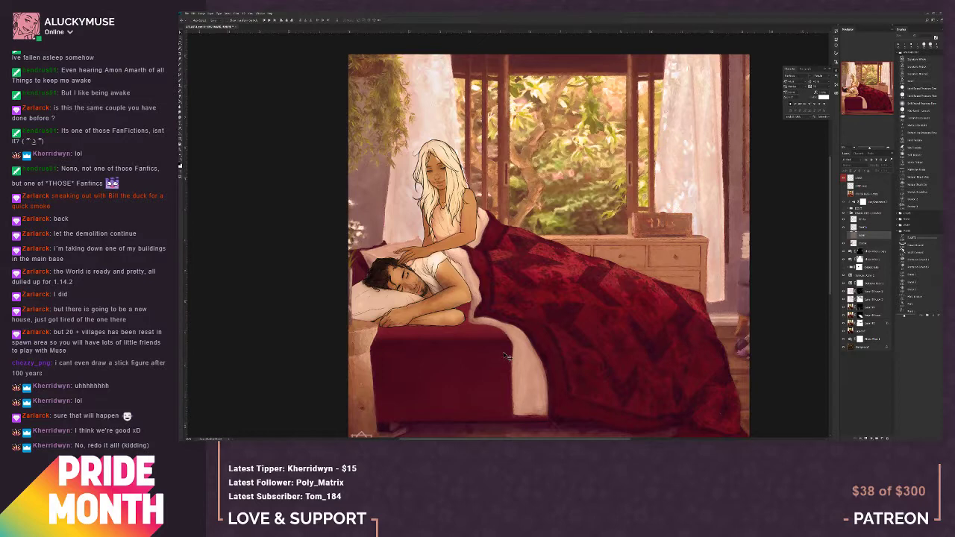
{"action": "left_click", "coordinate": [887, 149]}
{"action": "left_click", "coordinate": [887, 148]}
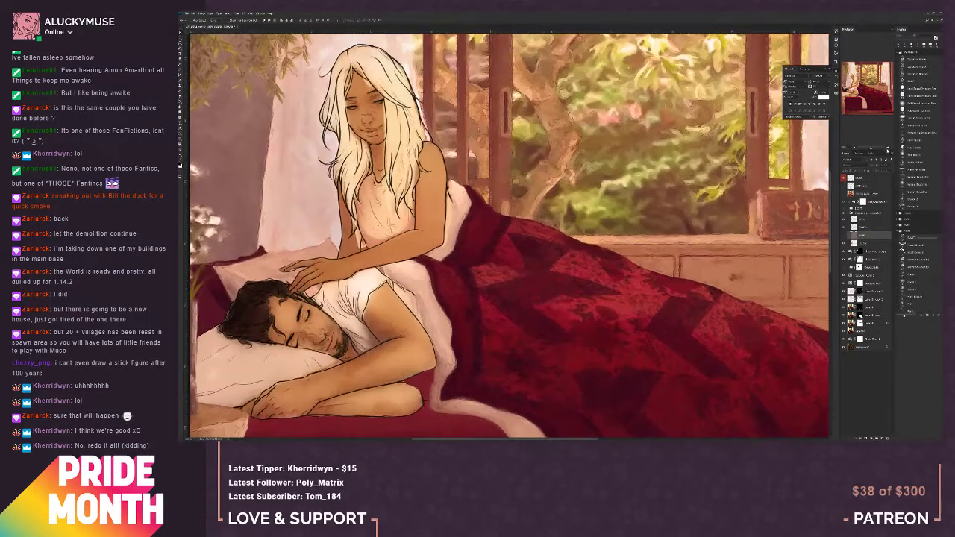
{"action": "left_click_drag", "start_coordinate": [443, 358], "coordinate": [524, 359]}
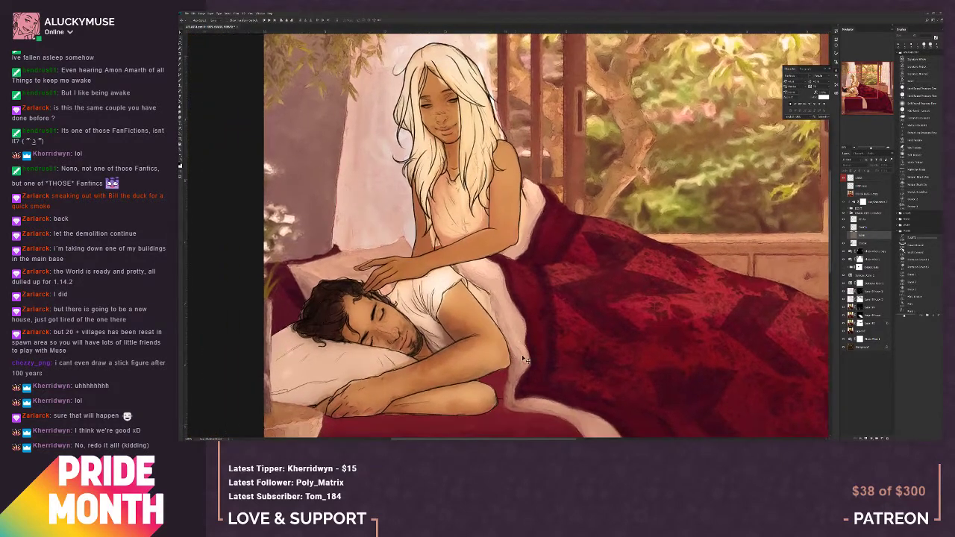
Step: Duplicate the seated figure's line art layer over the restored brown fill and hide the original
{"action": "left_click", "coordinate": [867, 228]}
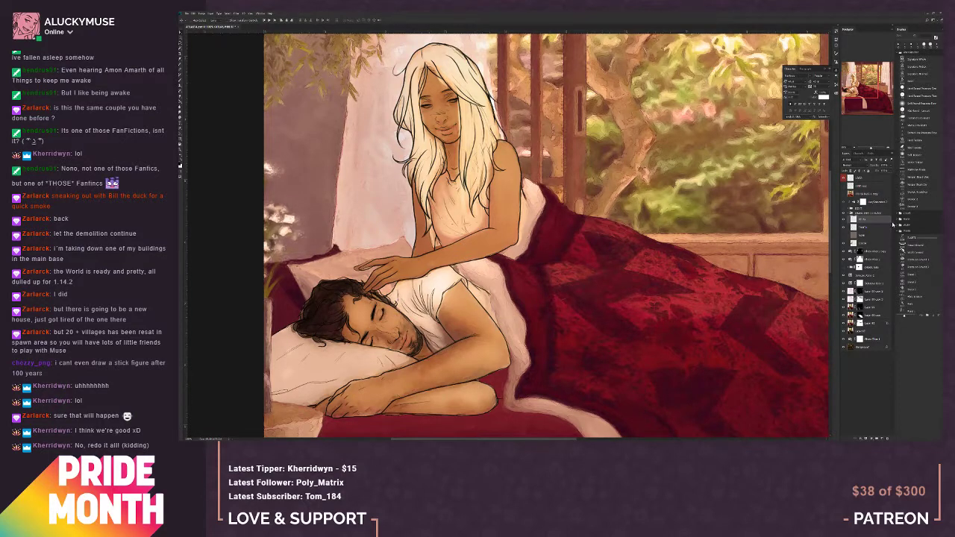
{"action": "left_click", "coordinate": [843, 238]}
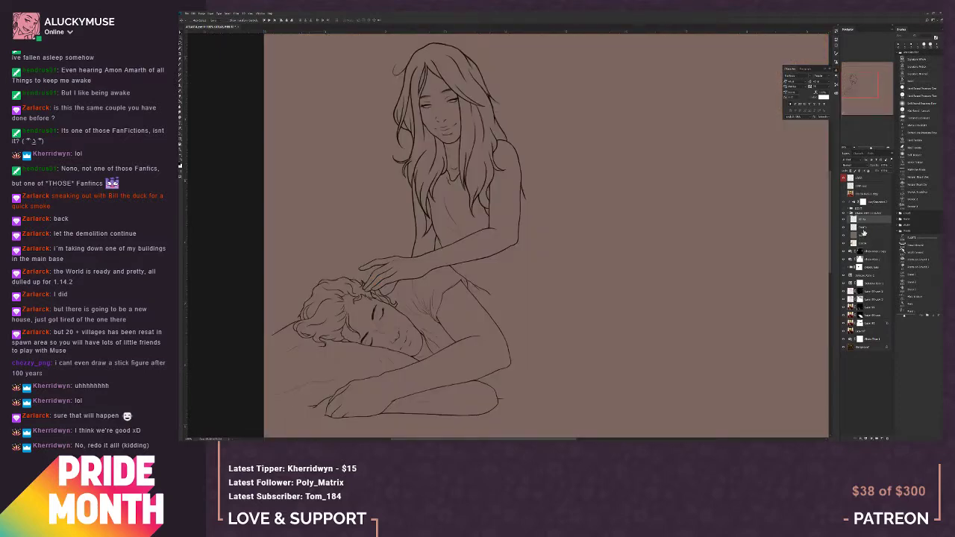
{"action": "left_click_drag", "start_coordinate": [864, 229], "coordinate": [882, 438]}
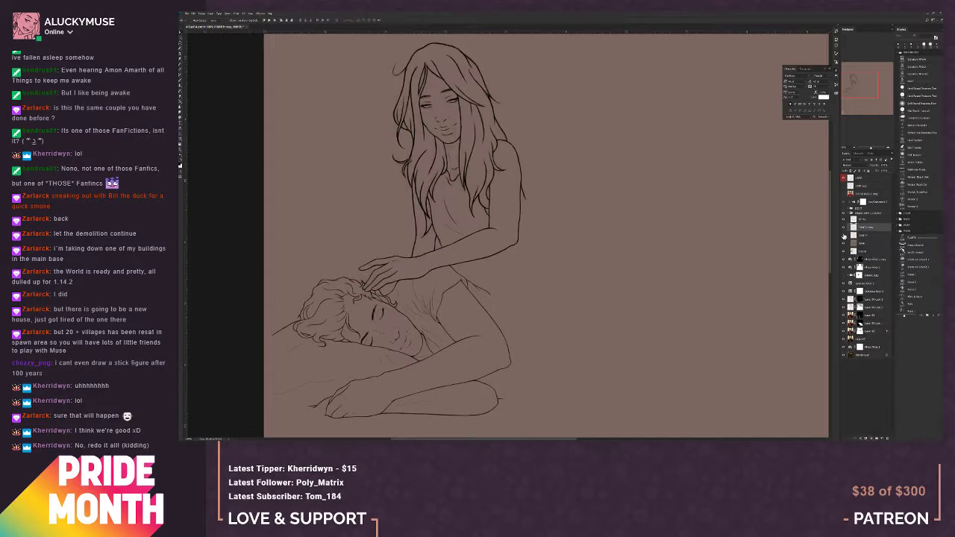
Step: Lasso the seated figure's forearm and hand on the duplicated line art layer and rotate them slightly lower over the sleeping head with Free Transform
{"action": "left_click", "coordinate": [180, 43]}
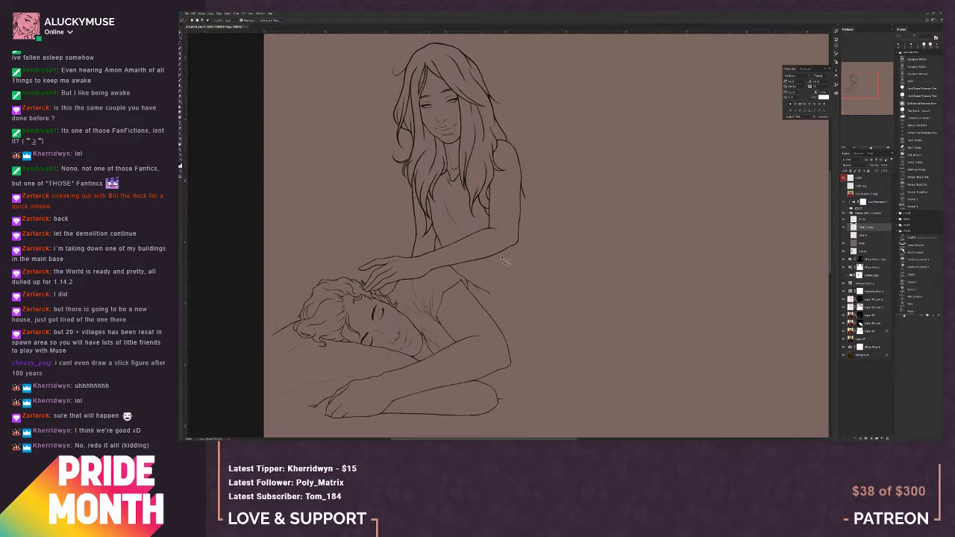
{"action": "left_click_drag", "start_coordinate": [502, 233], "coordinate": [415, 262]}
{"action": "mouse_move", "coordinate": [388, 257]}
{"action": "left_mouse_down"}
{"action": "mouse_move", "coordinate": [357, 268]}
{"action": "mouse_move", "coordinate": [352, 305]}
{"action": "mouse_move", "coordinate": [523, 252]}
{"action": "left_mouse_up"}
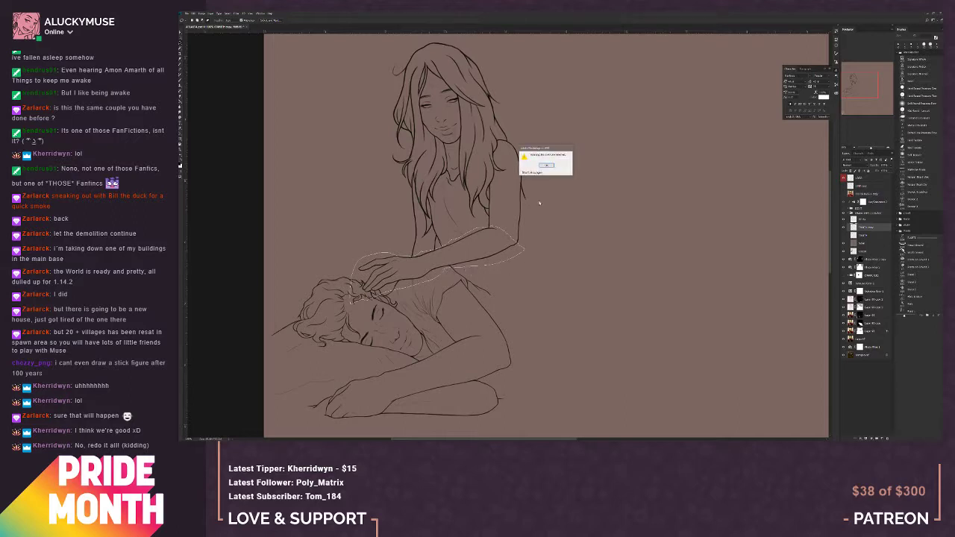
{"action": "left_click", "coordinate": [549, 165]}
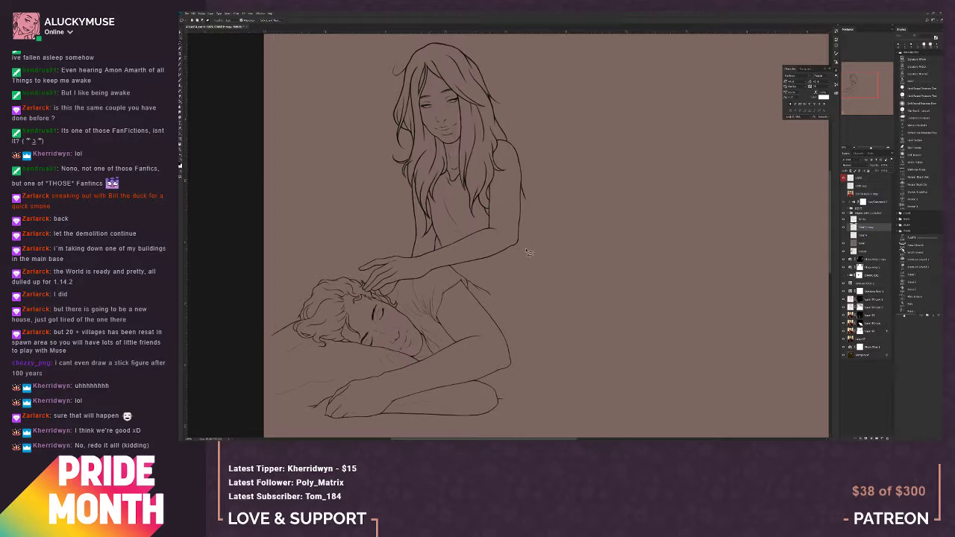
{"action": "mouse_move", "coordinate": [525, 255]}
{"action": "left_mouse_down"}
{"action": "mouse_move", "coordinate": [500, 228]}
{"action": "mouse_move", "coordinate": [417, 261]}
{"action": "mouse_move", "coordinate": [368, 258]}
{"action": "mouse_move", "coordinate": [346, 303]}
{"action": "mouse_move", "coordinate": [411, 298]}
{"action": "mouse_move", "coordinate": [523, 254]}
{"action": "left_mouse_up"}
{"action": "right_click", "coordinate": [499, 245]}
{"action": "left_click", "coordinate": [516, 293]}
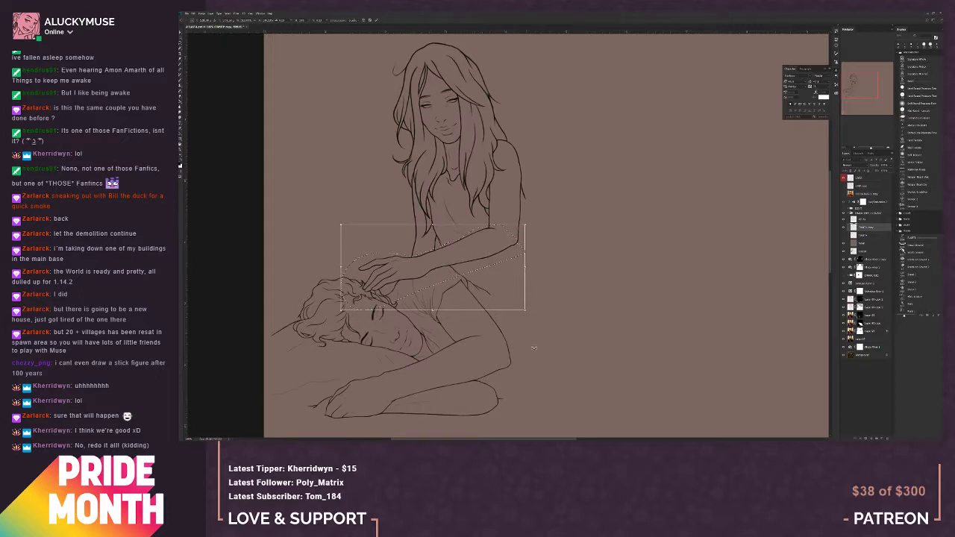
{"action": "mouse_move", "coordinate": [534, 347]}
{"action": "left_mouse_down"}
{"action": "mouse_move", "coordinate": [556, 334]}
{"action": "mouse_move", "coordinate": [542, 342]}
{"action": "mouse_move", "coordinate": [541, 358]}
{"action": "mouse_move", "coordinate": [547, 317]}
{"action": "mouse_move", "coordinate": [551, 357]}
{"action": "mouse_move", "coordinate": [542, 273]}
{"action": "mouse_move", "coordinate": [431, 267]}
{"action": "mouse_move", "coordinate": [498, 319]}
{"action": "mouse_move", "coordinate": [558, 347]}
{"action": "mouse_move", "coordinate": [561, 274]}
{"action": "left_mouse_up"}
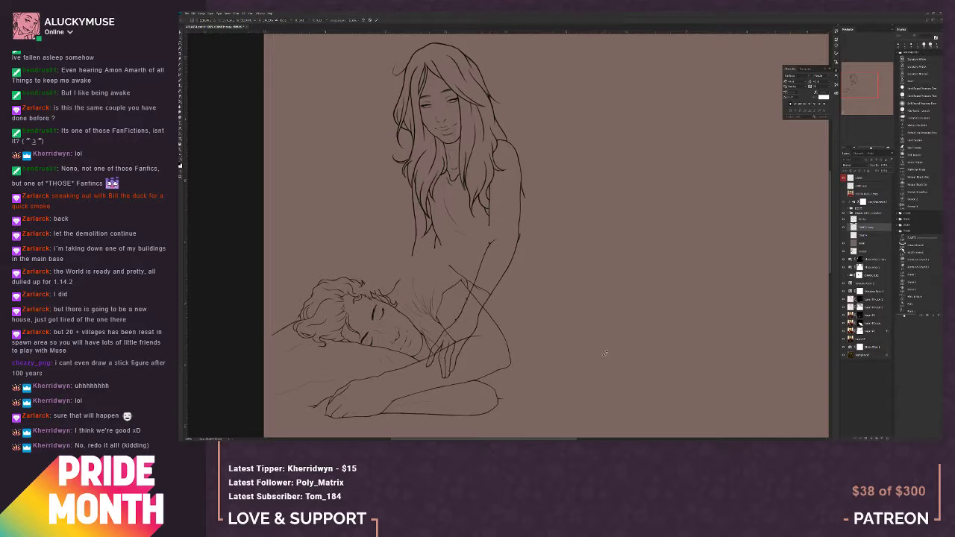
{"action": "mouse_move", "coordinate": [612, 347]}
{"action": "left_mouse_down"}
{"action": "mouse_move", "coordinate": [605, 317]}
{"action": "mouse_move", "coordinate": [570, 331]}
{"action": "mouse_move", "coordinate": [558, 362]}
{"action": "left_mouse_up"}
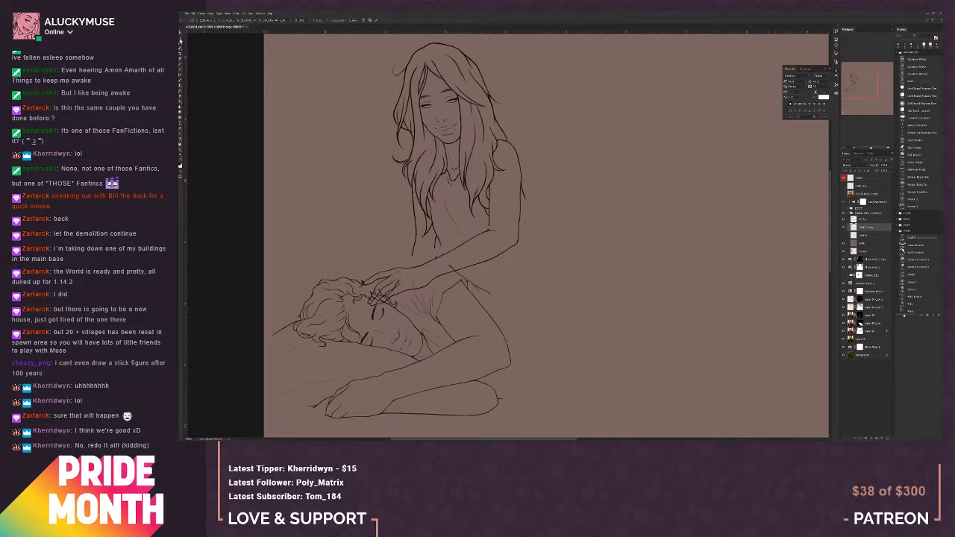
{"action": "left_click", "coordinate": [181, 39]}
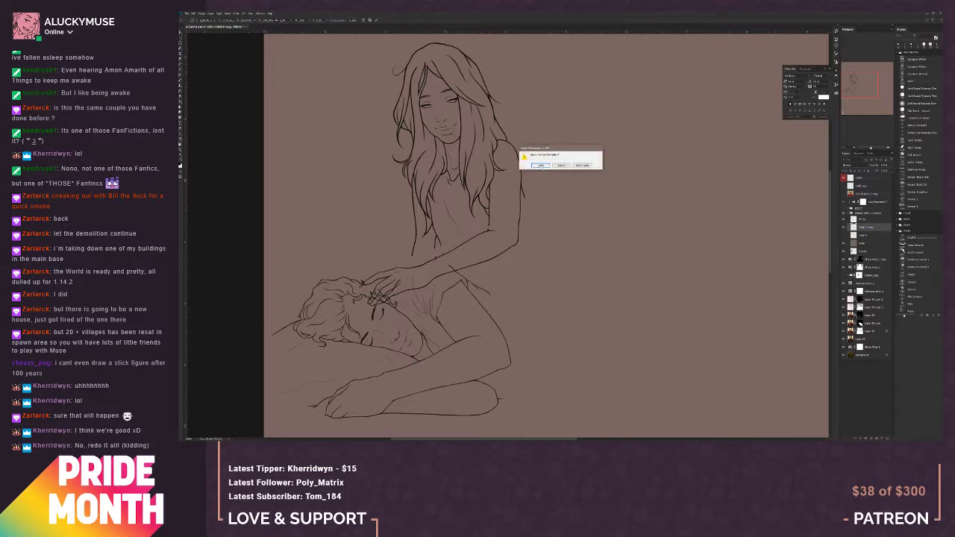
{"action": "left_click", "coordinate": [542, 166]}
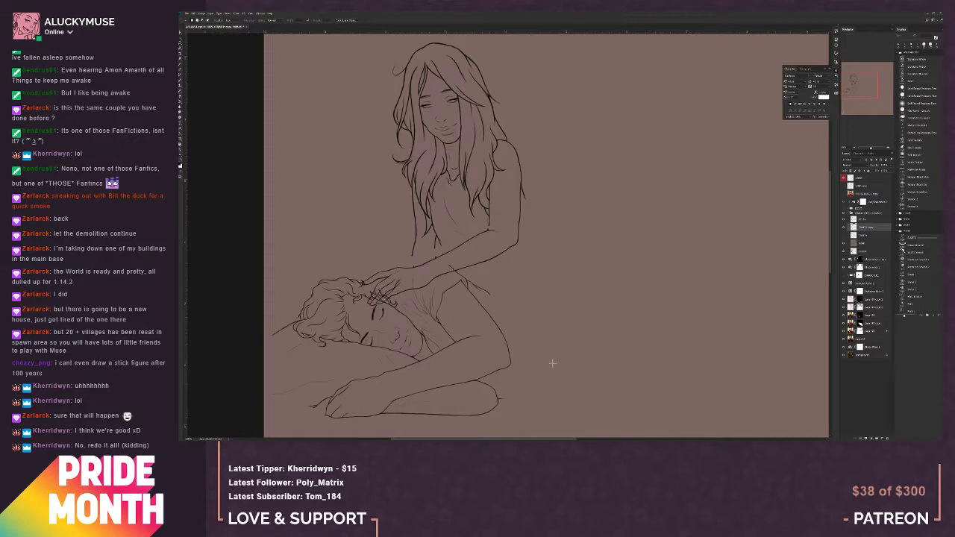
Step: Duplicate the sleeping figure's line art layer beneath the seated figure's line art and erase the hair and face lines crossing the hand
{"action": "left_click_drag", "start_coordinate": [875, 226], "coordinate": [873, 217]}
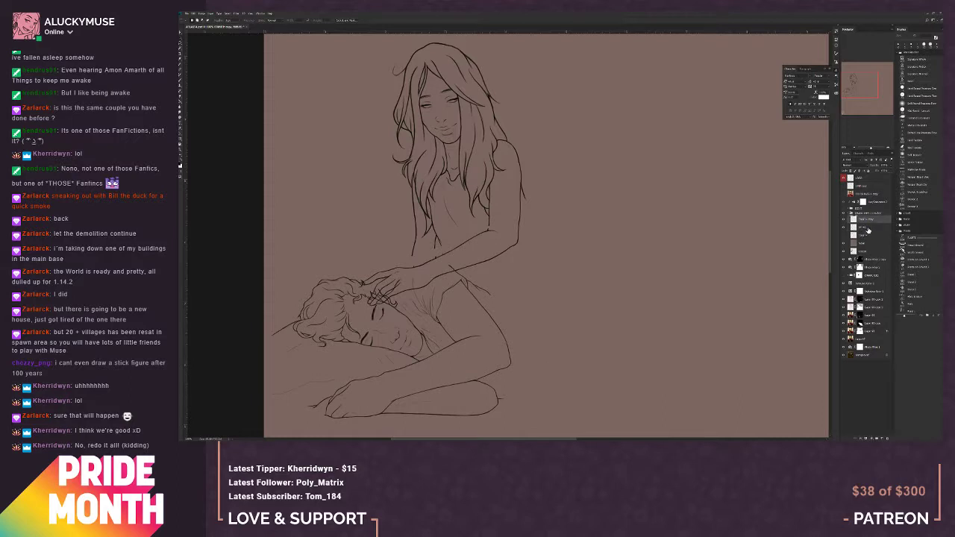
{"action": "left_click", "coordinate": [882, 437]}
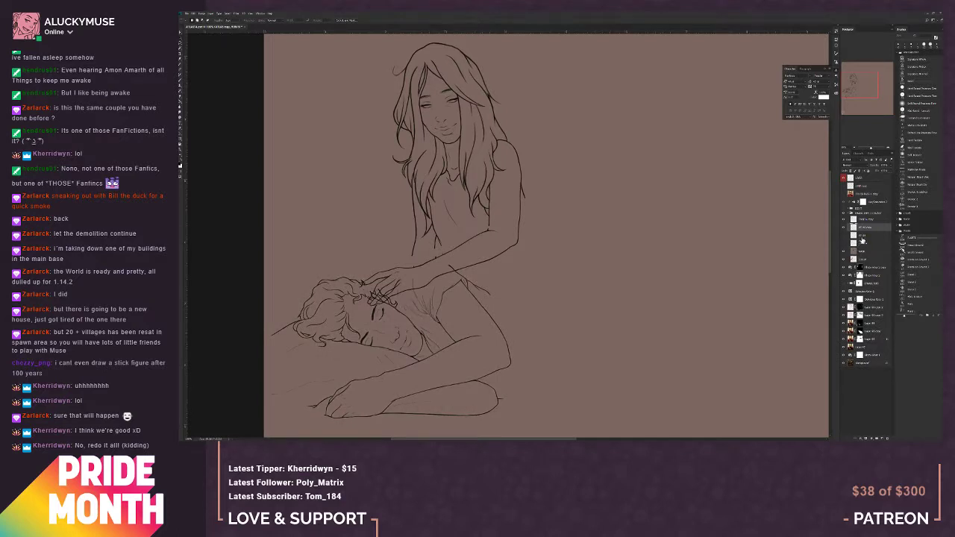
{"action": "key", "text": "ctrl+plus"}
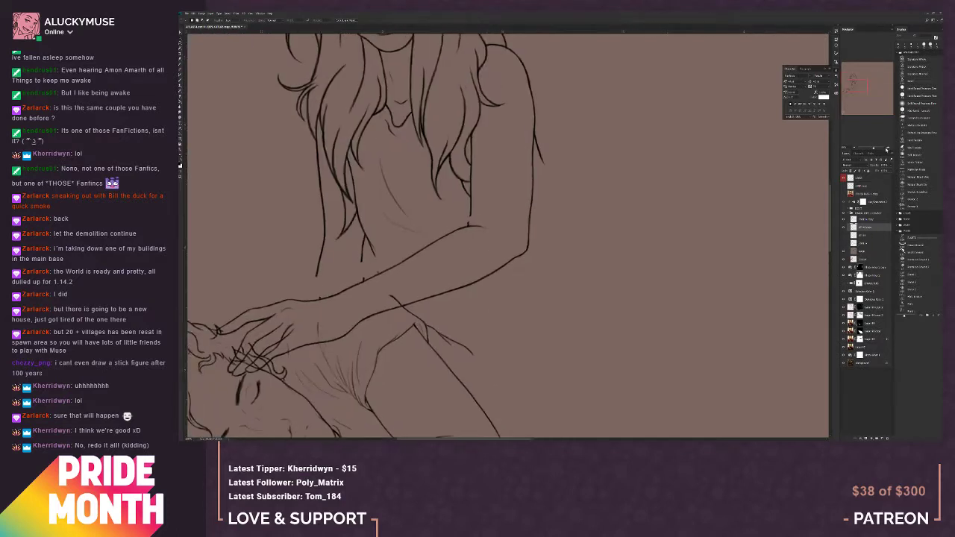
{"action": "left_click_drag", "start_coordinate": [384, 336], "coordinate": [644, 241]}
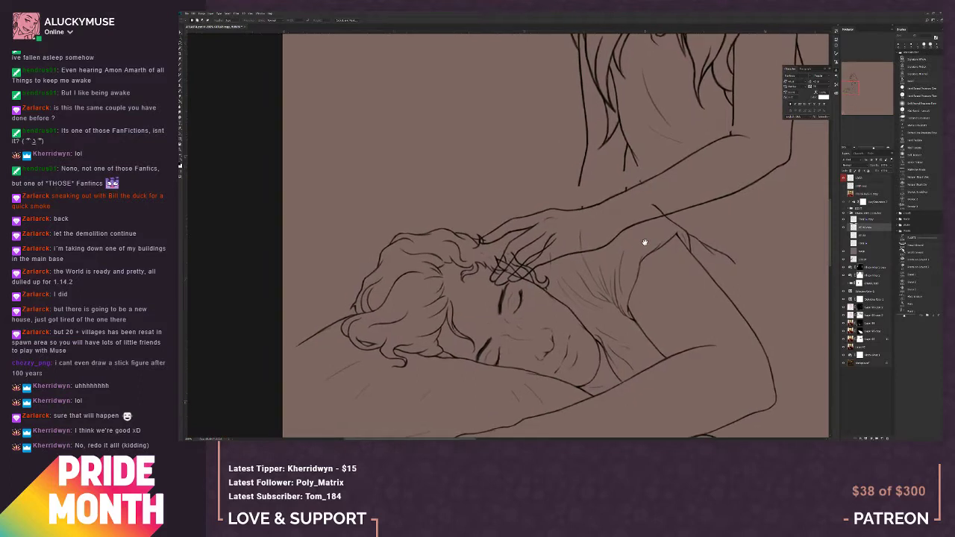
{"action": "left_click", "coordinate": [182, 66]}
{"action": "mouse_move", "coordinate": [520, 262]}
{"action": "left_mouse_down"}
{"action": "mouse_move", "coordinate": [512, 271]}
{"action": "mouse_move", "coordinate": [516, 263]}
{"action": "left_mouse_up"}
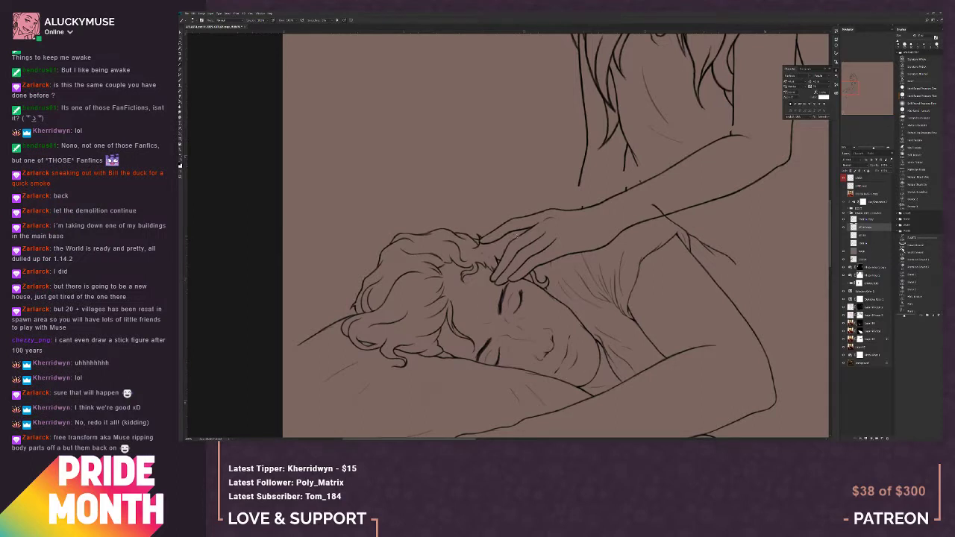
{"action": "left_click_drag", "start_coordinate": [554, 348], "coordinate": [528, 320]}
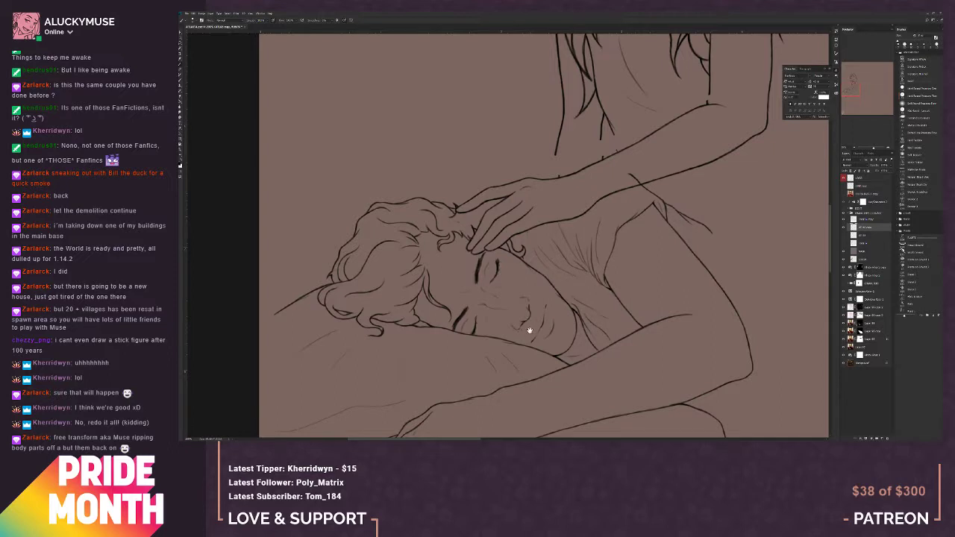
{"action": "left_click_drag", "start_coordinate": [529, 330], "coordinate": [477, 331]}
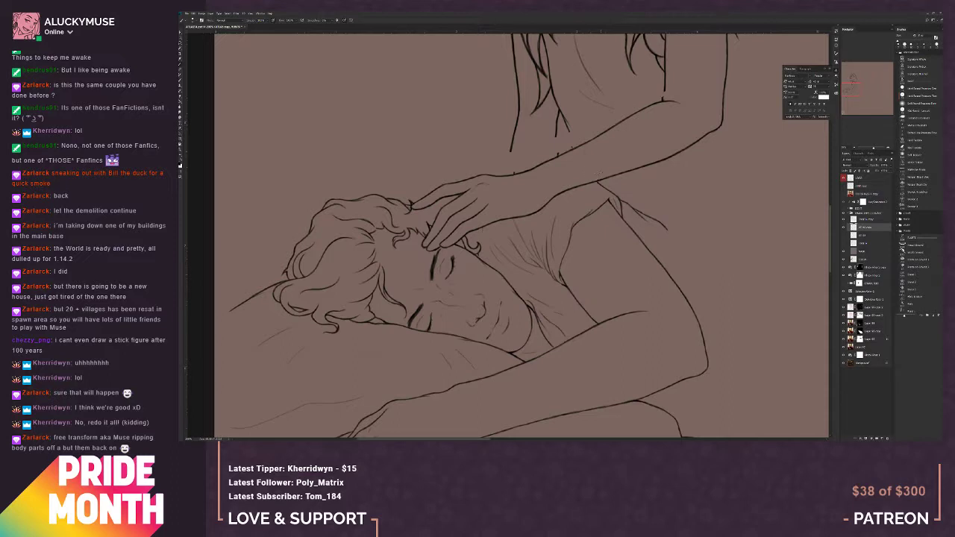
{"action": "left_click_drag", "start_coordinate": [562, 351], "coordinate": [520, 338]}
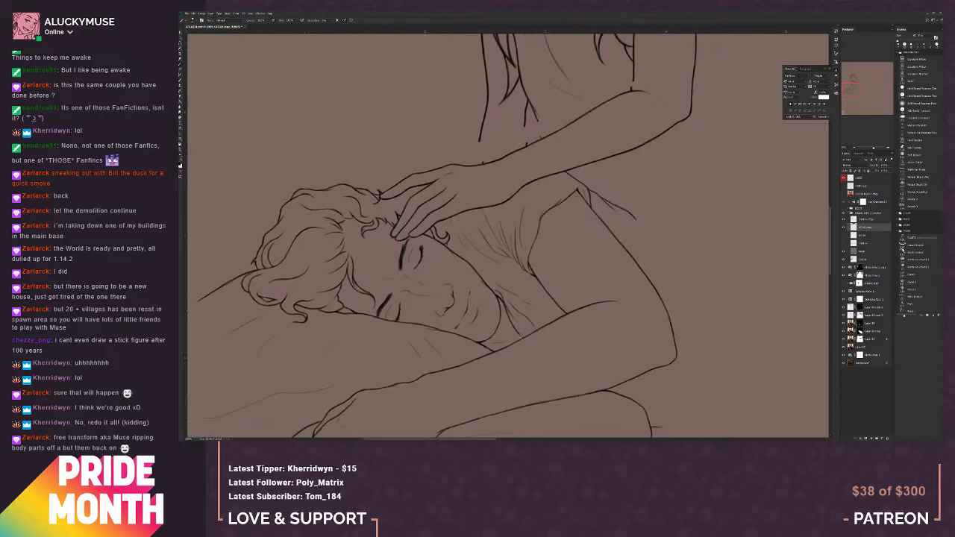
Step: Compare the original and edited line art at full composition size, and delete the sleeping figure's original line art layer
{"action": "key", "text": "ctrl+minus"}
{"action": "key", "text": "ctrl+minus"}
{"action": "key", "text": "ctrl+minus"}
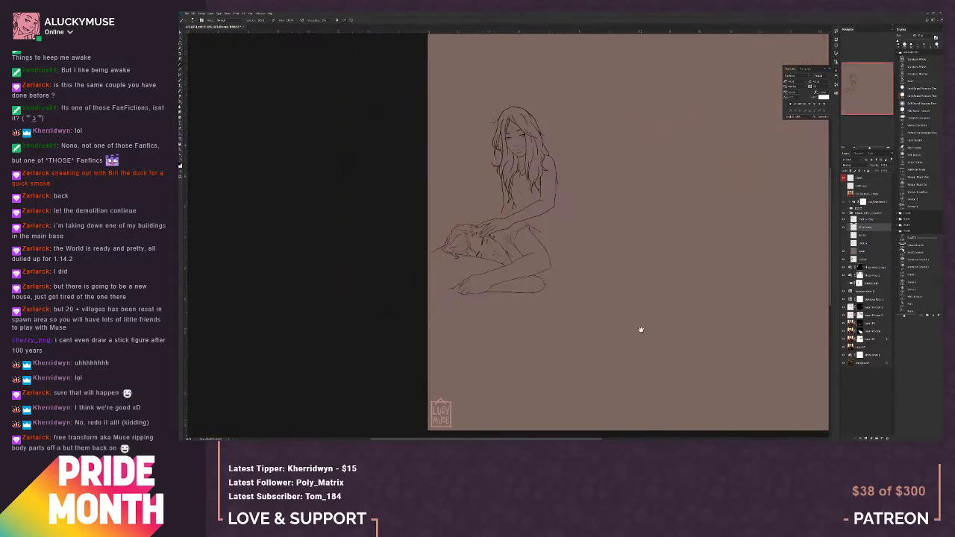
{"action": "left_click_drag", "start_coordinate": [640, 330], "coordinate": [607, 324]}
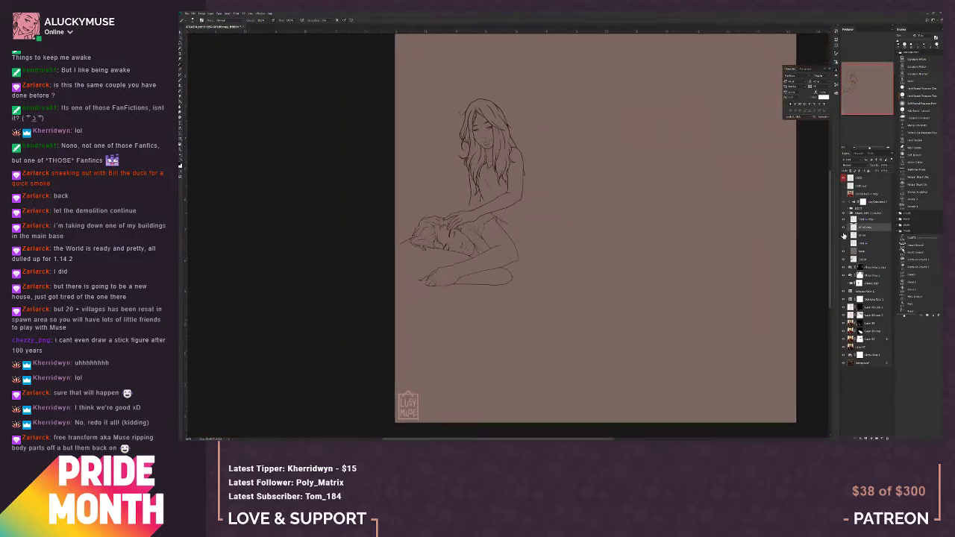
{"action": "left_click", "coordinate": [844, 235]}
{"action": "left_click", "coordinate": [845, 224]}
{"action": "left_click", "coordinate": [844, 227]}
{"action": "left_click", "coordinate": [844, 243]}
{"action": "left_click", "coordinate": [844, 242]}
{"action": "left_click", "coordinate": [844, 233]}
{"action": "left_click", "coordinate": [845, 236]}
{"action": "left_click", "coordinate": [844, 239]}
{"action": "left_click", "coordinate": [870, 236]}
{"action": "key", "text": "Delete"}
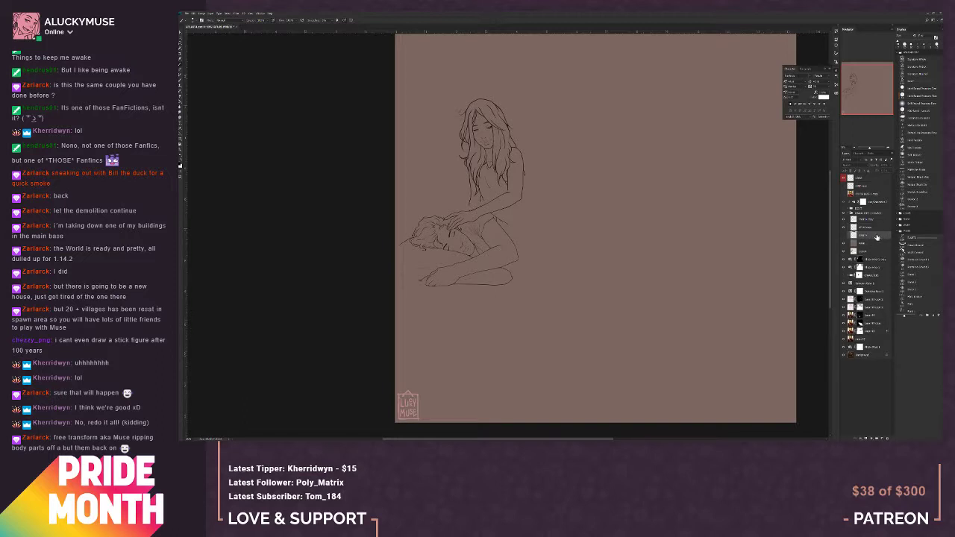
Step: Lasso the seated figure's forearm and hand again on the copied layer and adjust their angle slightly with Free Transform
{"action": "left_click", "coordinate": [873, 220]}
{"action": "key", "text": "ctrl+plus"}
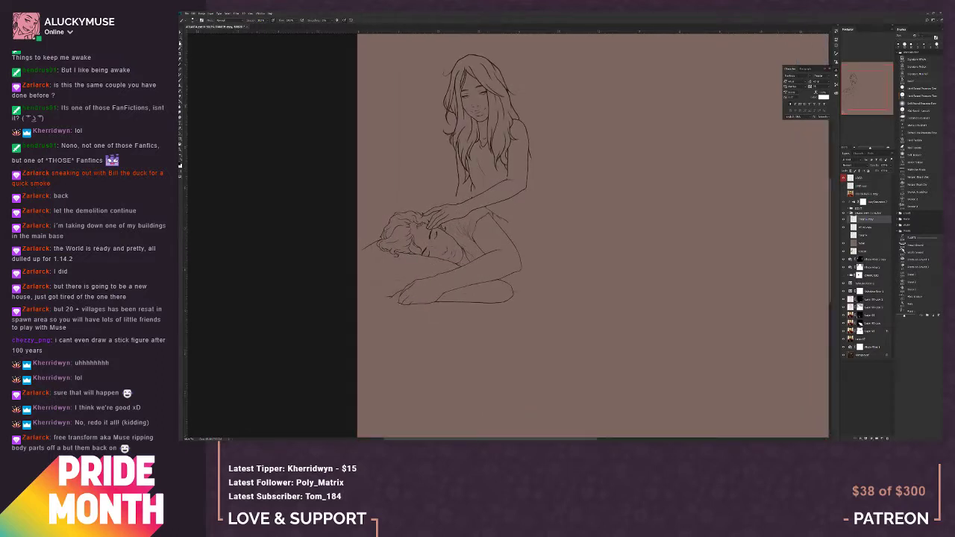
{"action": "left_click", "coordinate": [180, 43]}
{"action": "mouse_move", "coordinate": [512, 181]}
{"action": "left_mouse_down"}
{"action": "mouse_move", "coordinate": [414, 213]}
{"action": "mouse_move", "coordinate": [418, 231]}
{"action": "mouse_move", "coordinate": [433, 246]}
{"action": "mouse_move", "coordinate": [533, 192]}
{"action": "left_mouse_up"}
{"action": "right_click", "coordinate": [502, 206]}
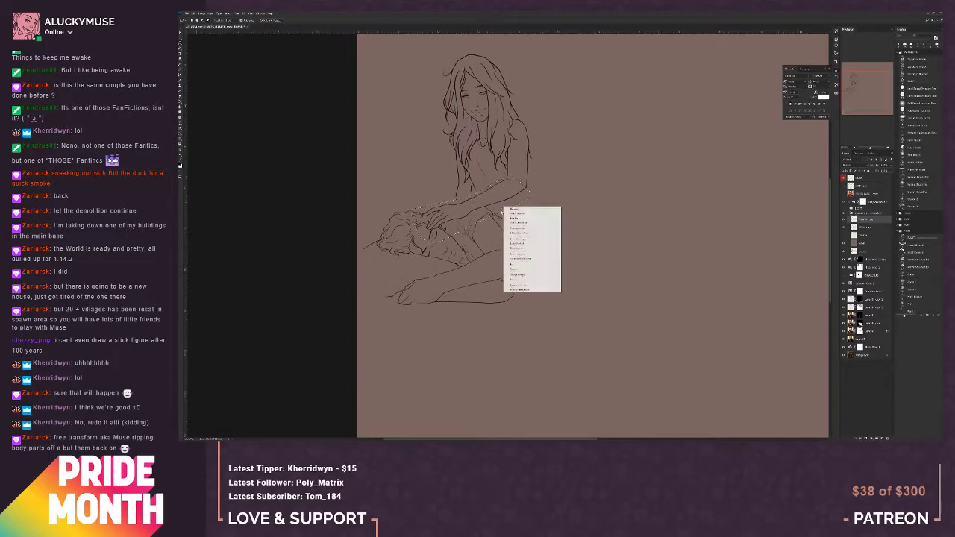
{"action": "left_click", "coordinate": [530, 257]}
{"action": "left_click_drag", "start_coordinate": [472, 211], "coordinate": [520, 181]}
{"action": "left_click_drag", "start_coordinate": [539, 258], "coordinate": [535, 262]}
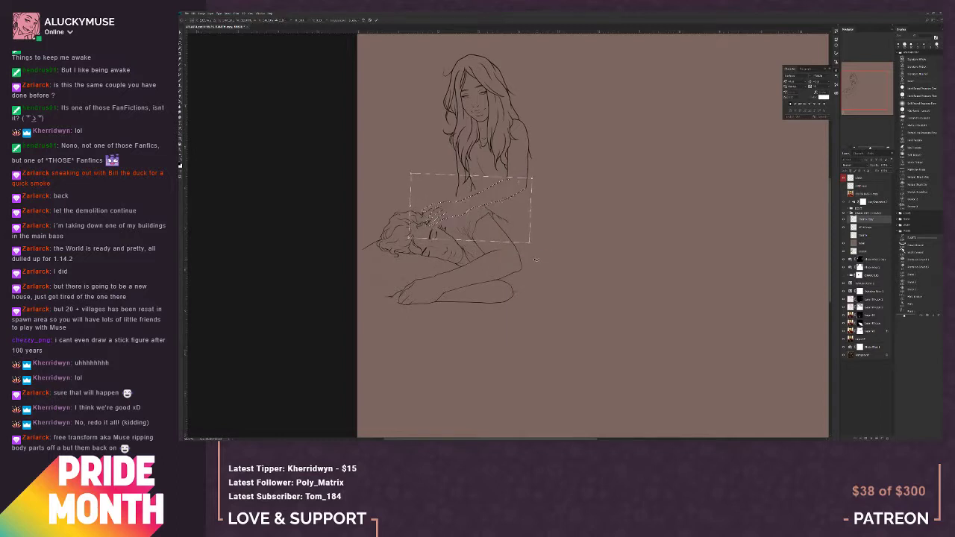
{"action": "key", "text": "Return"}
{"action": "key", "text": "ctrl+d"}
{"action": "left_click_drag", "start_coordinate": [543, 271], "coordinate": [542, 270]}
{"action": "left_click", "coordinate": [181, 42]}
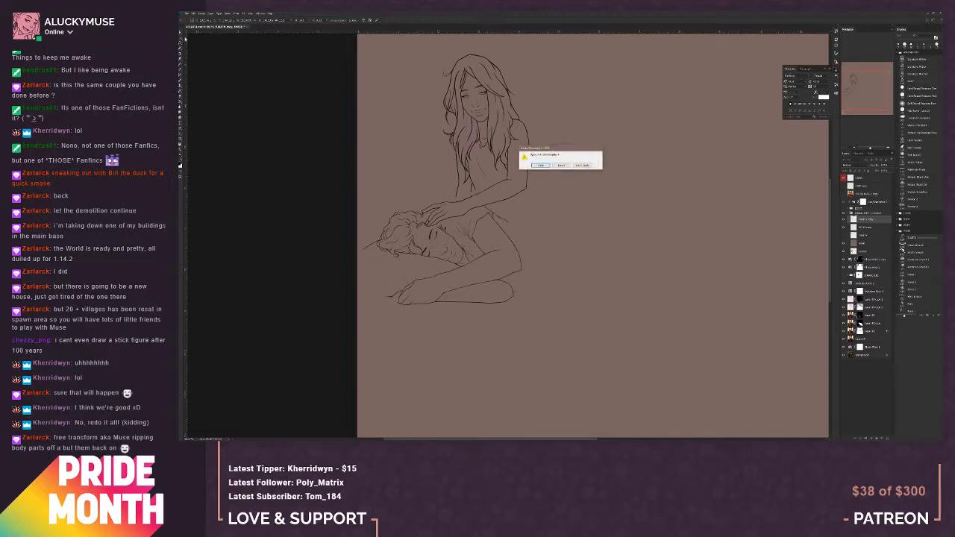
{"action": "left_click", "coordinate": [549, 169]}
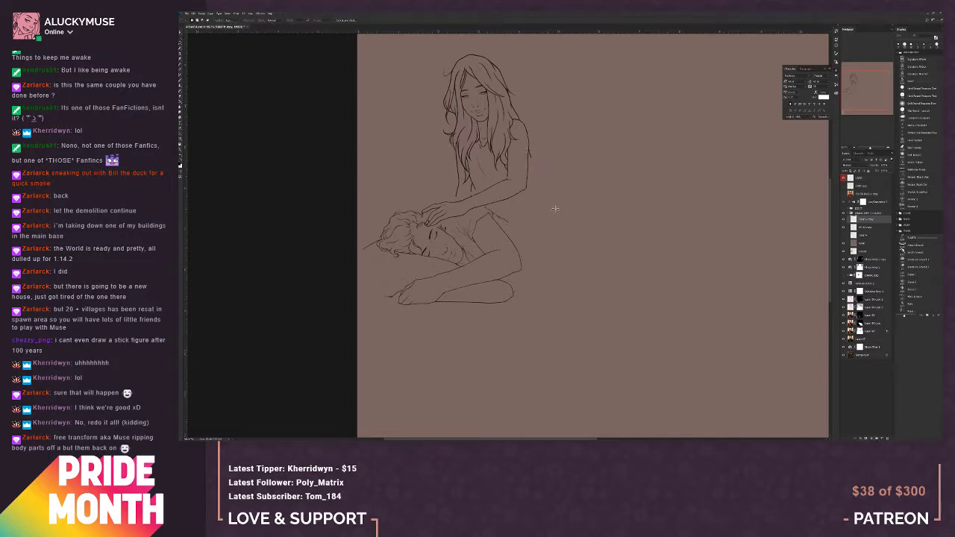
Step: Clean up the sleeping figure's hair lines around the repositioned fingers on its copied line art layer
{"action": "left_click", "coordinate": [888, 147]}
{"action": "left_click", "coordinate": [888, 148]}
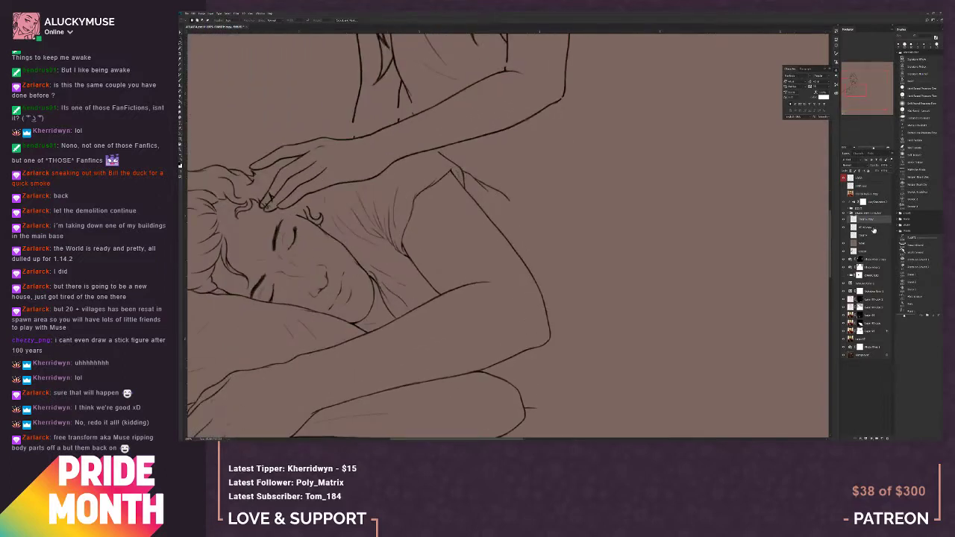
{"action": "left_click_drag", "start_coordinate": [332, 308], "coordinate": [434, 327]}
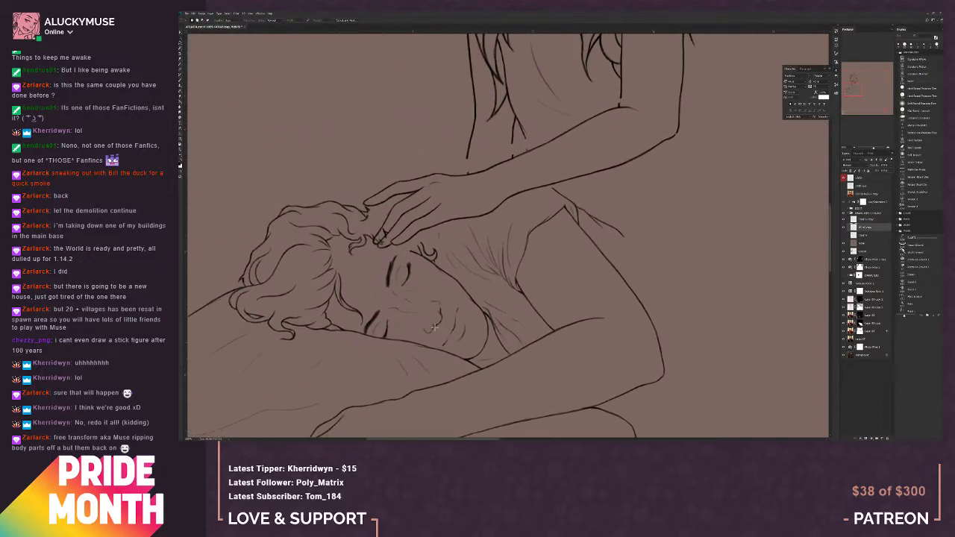
{"action": "left_click", "coordinate": [181, 65]}
{"action": "key", "text": "ctrl+0"}
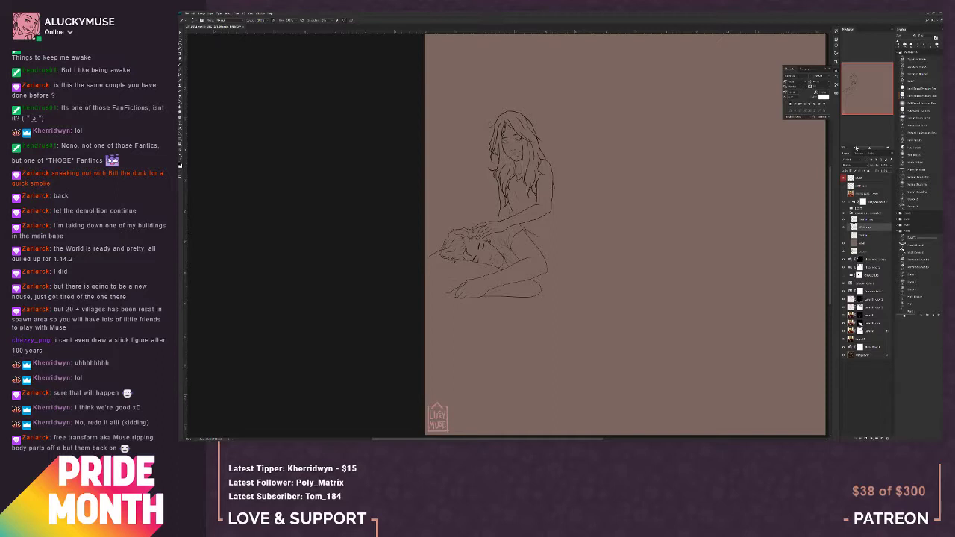
Step: Undo the recent line art edits step by step until the sleeping figure's deleted original line art layer is restored
{"action": "left_click", "coordinate": [845, 222]}
{"action": "left_click", "coordinate": [844, 222]}
{"action": "left_click", "coordinate": [188, 14]}
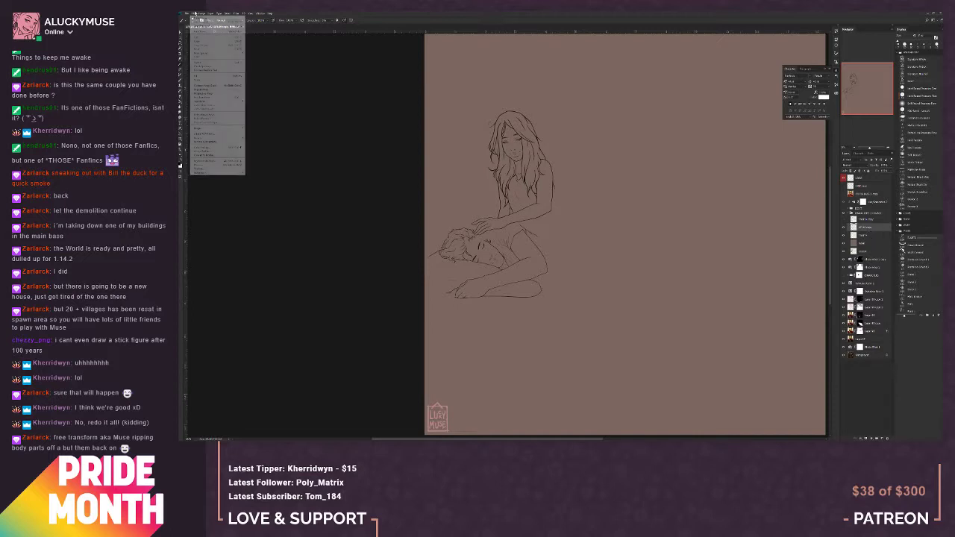
{"action": "left_click", "coordinate": [199, 28]}
{"action": "left_click", "coordinate": [188, 14]}
{"action": "left_click", "coordinate": [200, 27]}
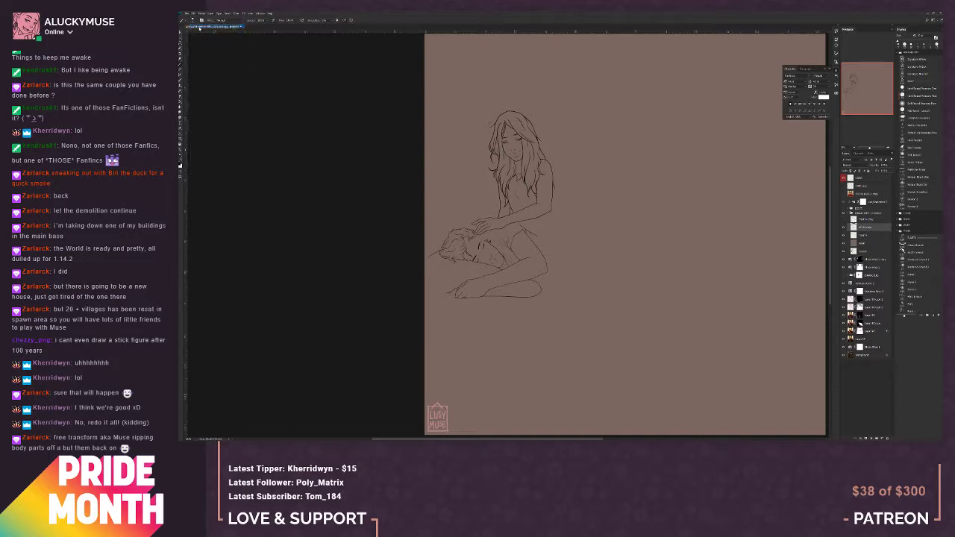
{"action": "left_click", "coordinate": [194, 13]}
{"action": "left_click", "coordinate": [199, 26]}
{"action": "left_click", "coordinate": [194, 13]}
{"action": "left_click", "coordinate": [200, 26]}
{"action": "left_click", "coordinate": [194, 13]}
{"action": "left_click", "coordinate": [199, 27]}
{"action": "left_click", "coordinate": [194, 13]}
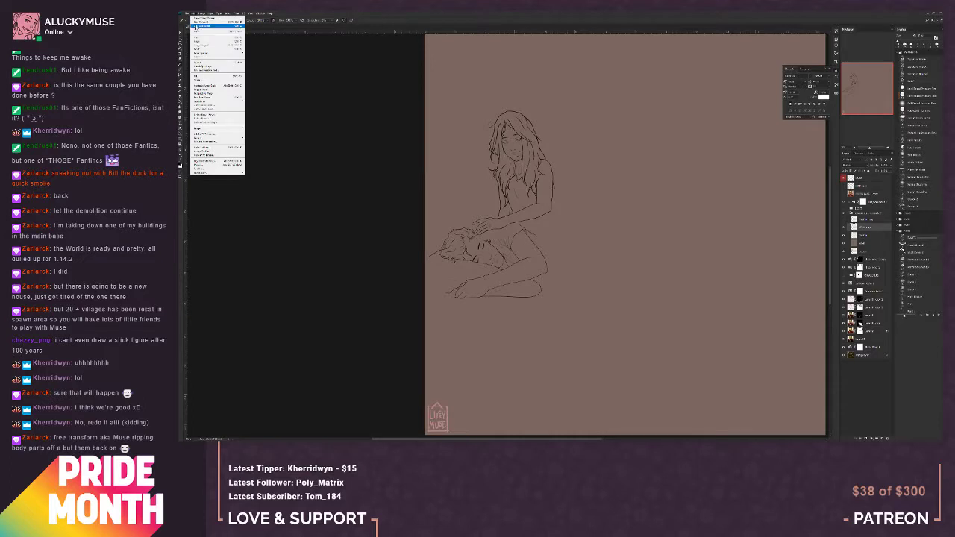
{"action": "left_click", "coordinate": [197, 27]}
{"action": "left_click", "coordinate": [194, 13]}
{"action": "left_click", "coordinate": [197, 26]}
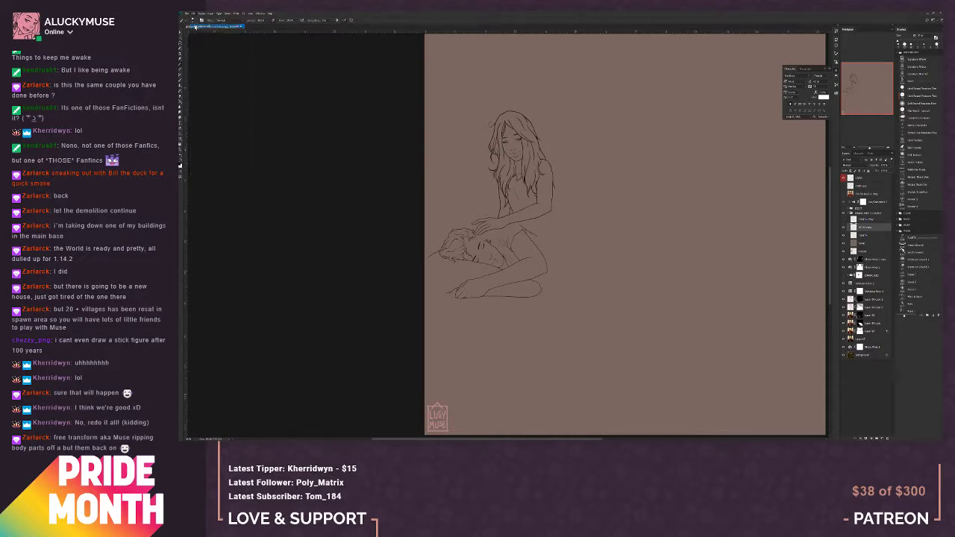
{"action": "left_click", "coordinate": [193, 14]}
{"action": "left_click", "coordinate": [196, 26]}
{"action": "left_click", "coordinate": [192, 13]}
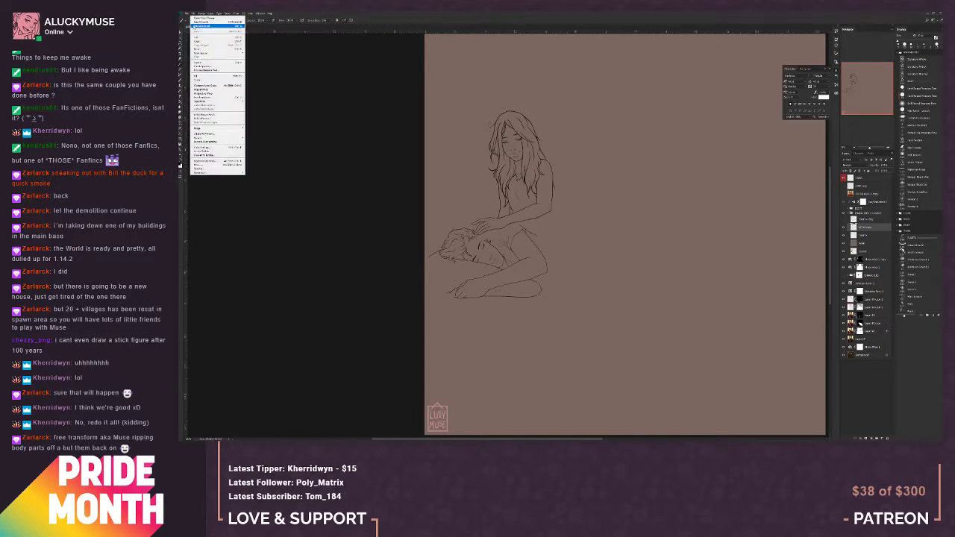
{"action": "left_click", "coordinate": [196, 27]}
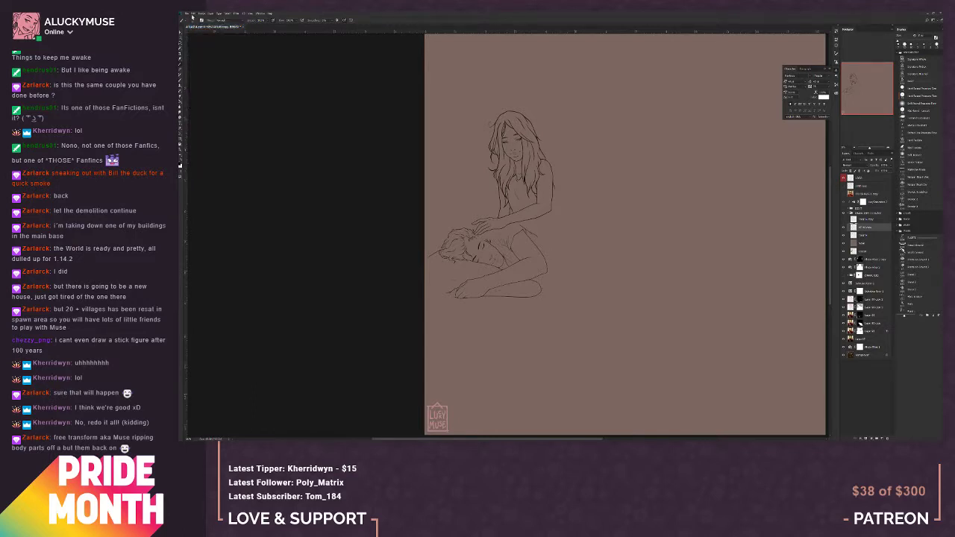
{"action": "left_click", "coordinate": [191, 14]}
{"action": "left_click", "coordinate": [197, 27]}
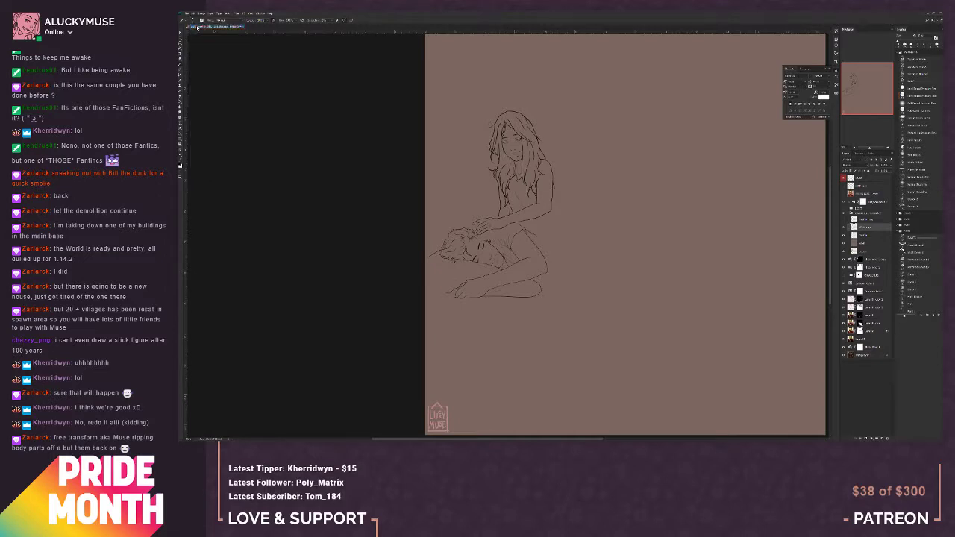
{"action": "left_click", "coordinate": [194, 14]}
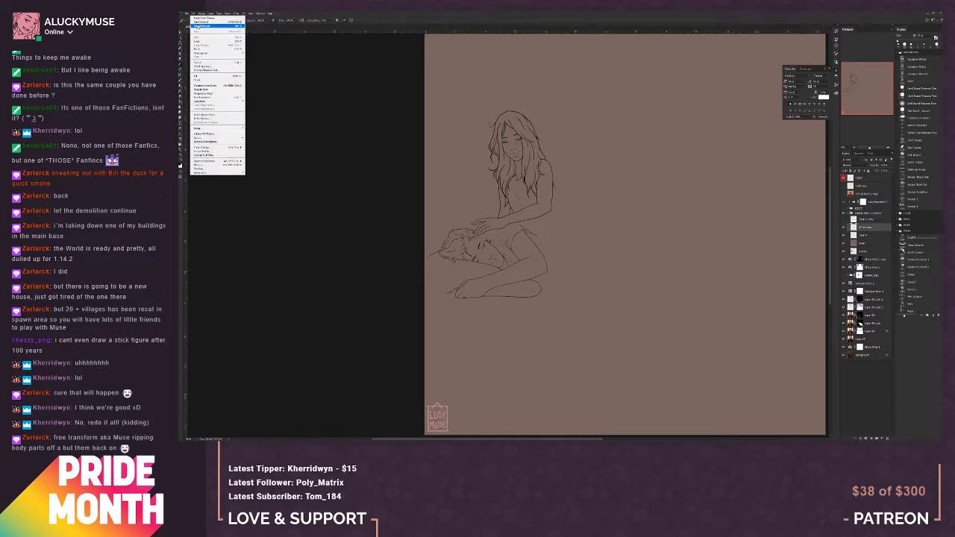
{"action": "left_click", "coordinate": [196, 26]}
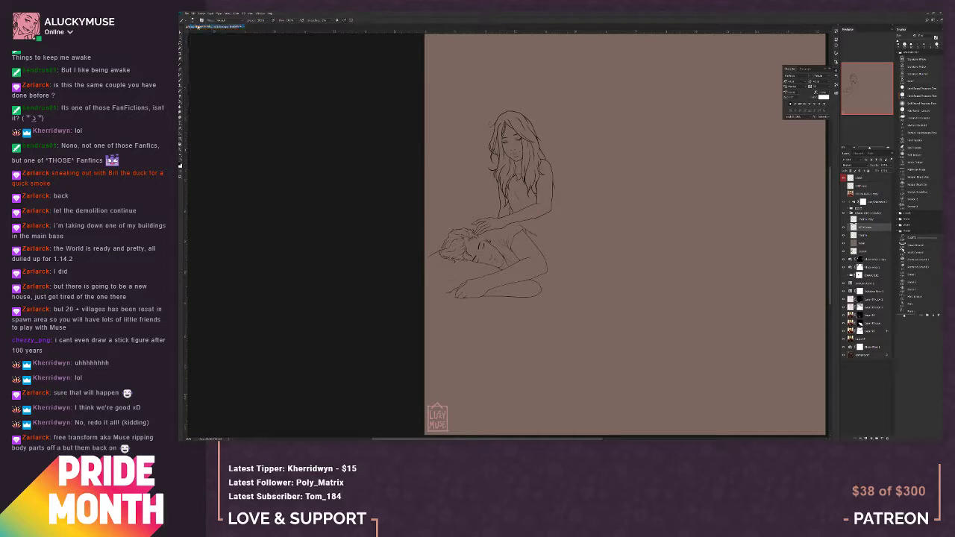
{"action": "left_click", "coordinate": [193, 13]}
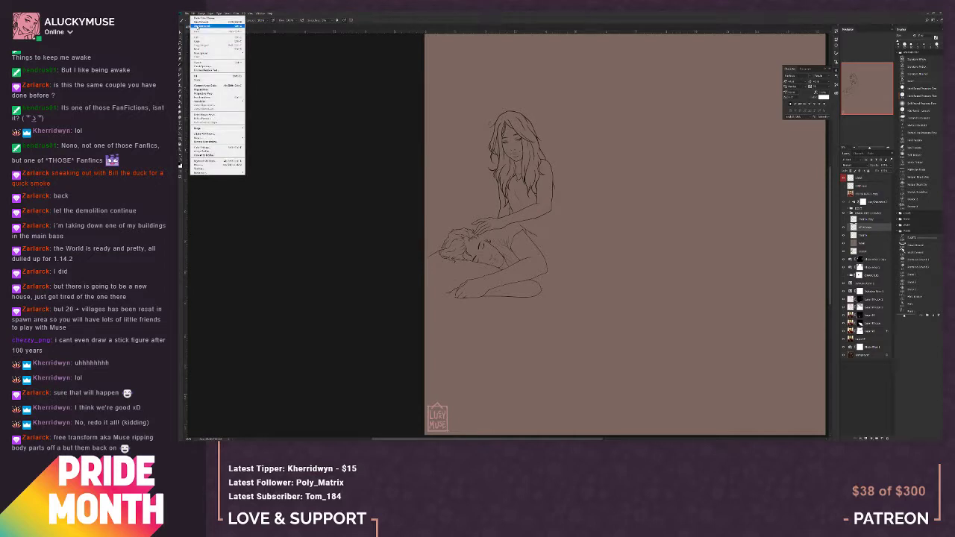
{"action": "left_click", "coordinate": [196, 27]}
{"action": "left_click", "coordinate": [194, 13]}
{"action": "left_click", "coordinate": [196, 26]}
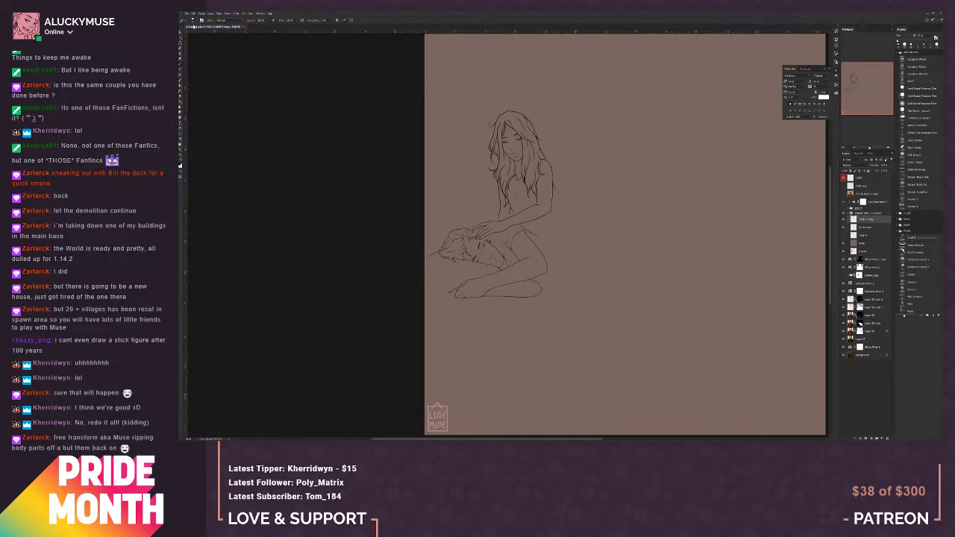
{"action": "left_click", "coordinate": [192, 13]}
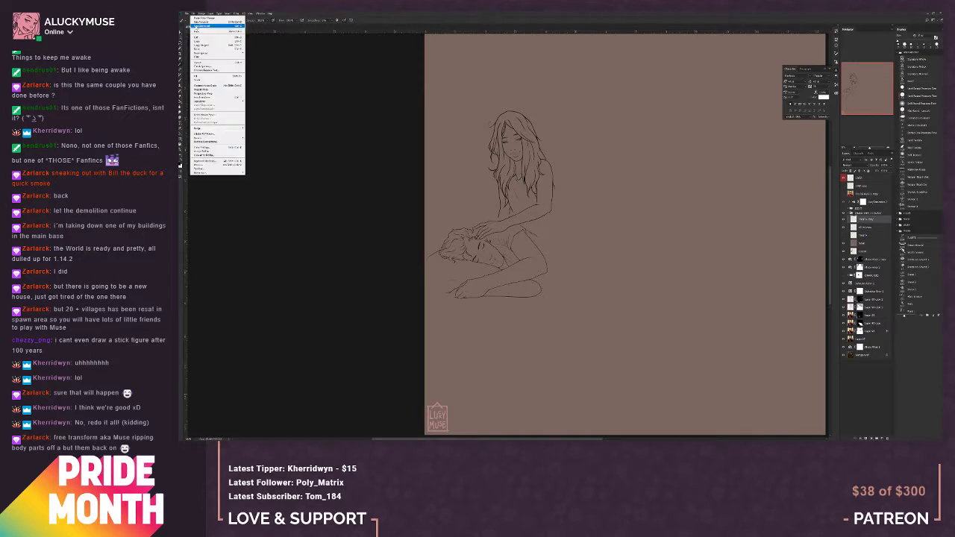
{"action": "left_click", "coordinate": [196, 26]}
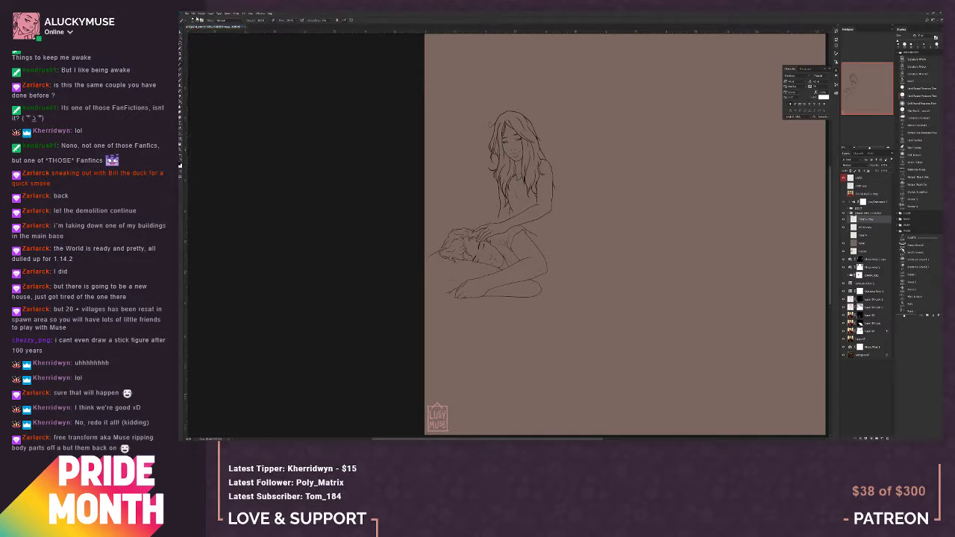
{"action": "left_click", "coordinate": [194, 14]}
{"action": "left_click", "coordinate": [196, 22]}
{"action": "left_click", "coordinate": [193, 13]}
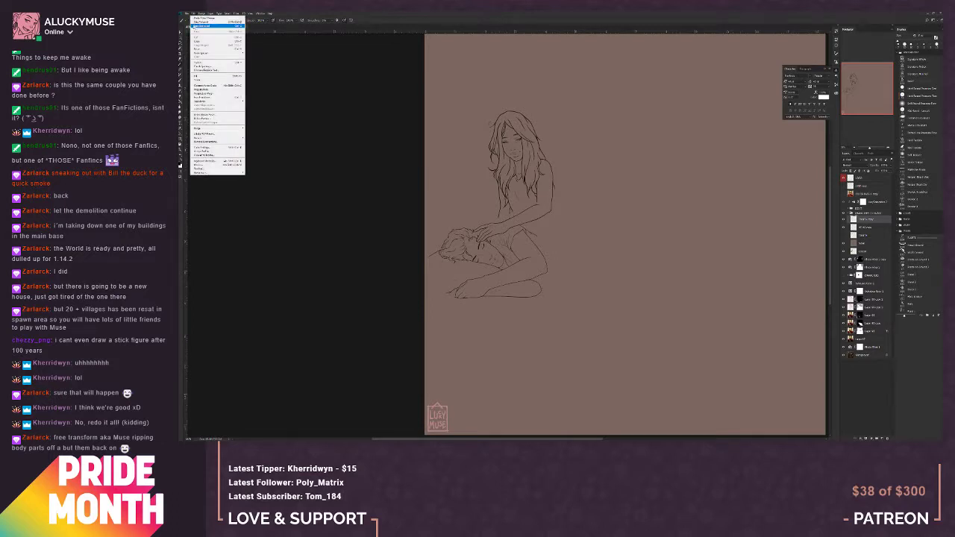
{"action": "left_click", "coordinate": [194, 25]}
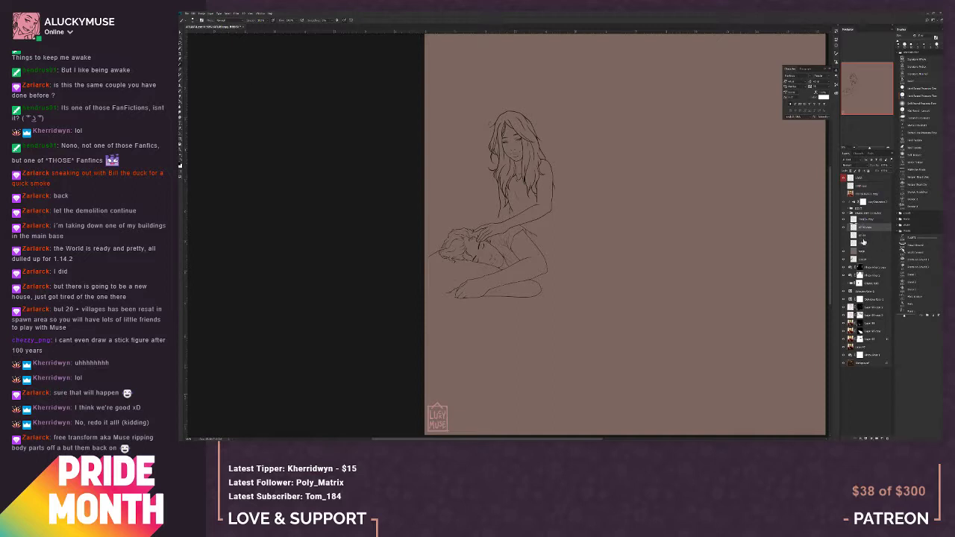
Step: Group the two original line art layers, turn on both layers' visibility inside the group, and hide the group
{"action": "left_click", "coordinate": [864, 237]}
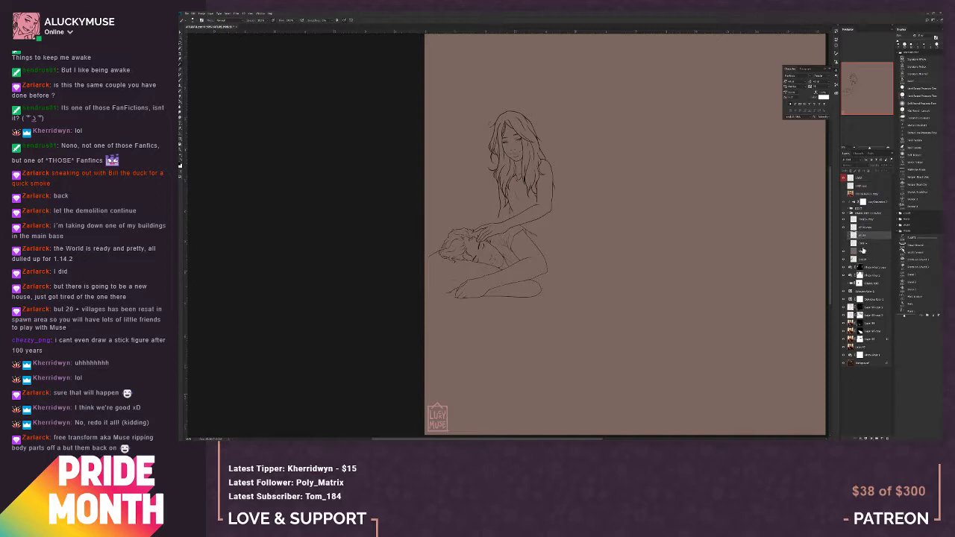
{"action": "left_click", "coordinate": [863, 245], "text": "shift"}
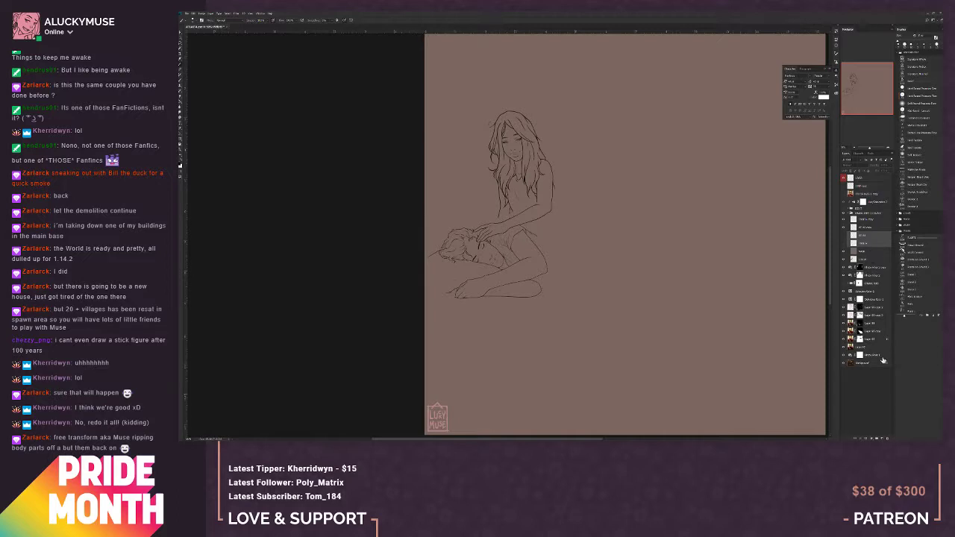
{"action": "left_click", "coordinate": [877, 438]}
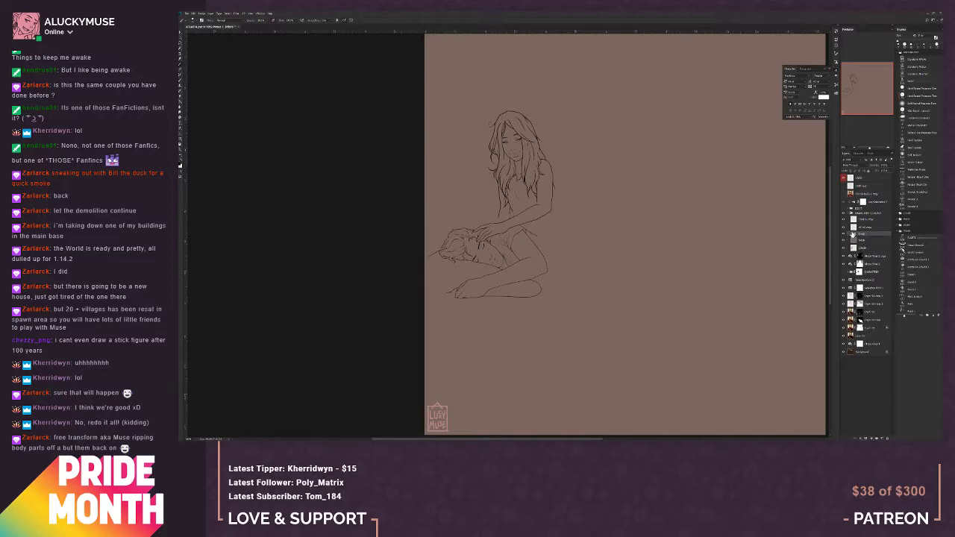
{"action": "left_click", "coordinate": [849, 235]}
{"action": "left_click", "coordinate": [844, 241]}
{"action": "left_click", "coordinate": [843, 248]}
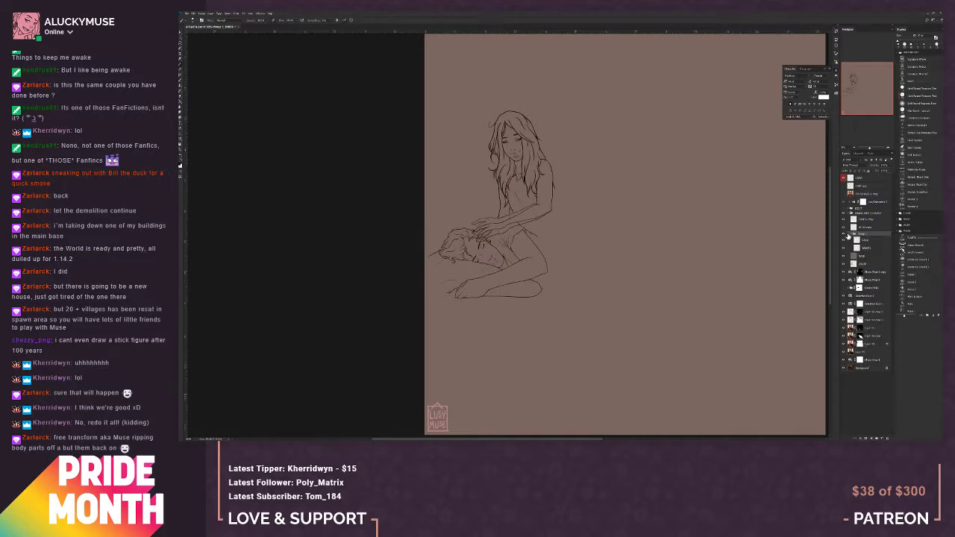
{"action": "left_click", "coordinate": [850, 234]}
{"action": "left_click", "coordinate": [843, 234]}
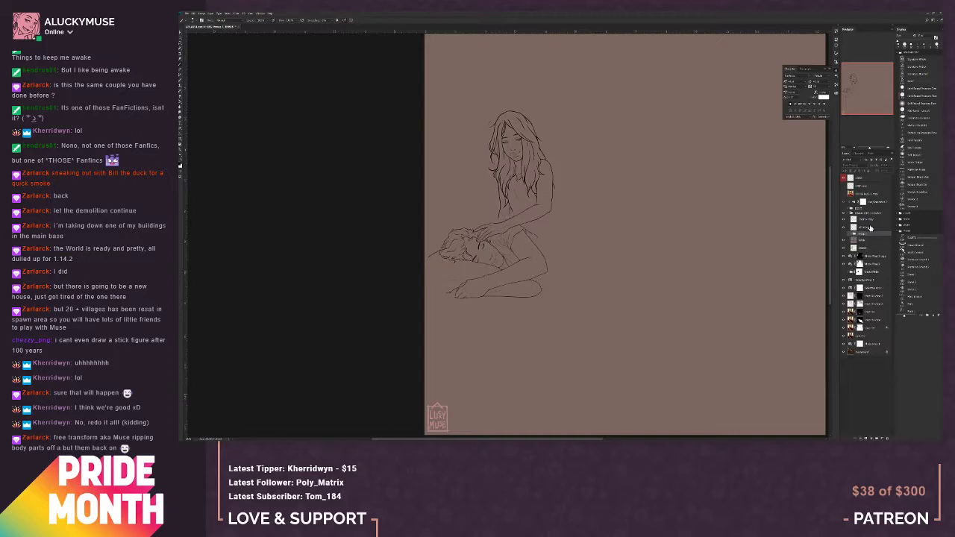
Step: Lasso the seated figure's forearm and hand on the copied line art layer, rotate them slightly with Free Transform, and deselect
{"action": "left_click", "coordinate": [866, 222]}
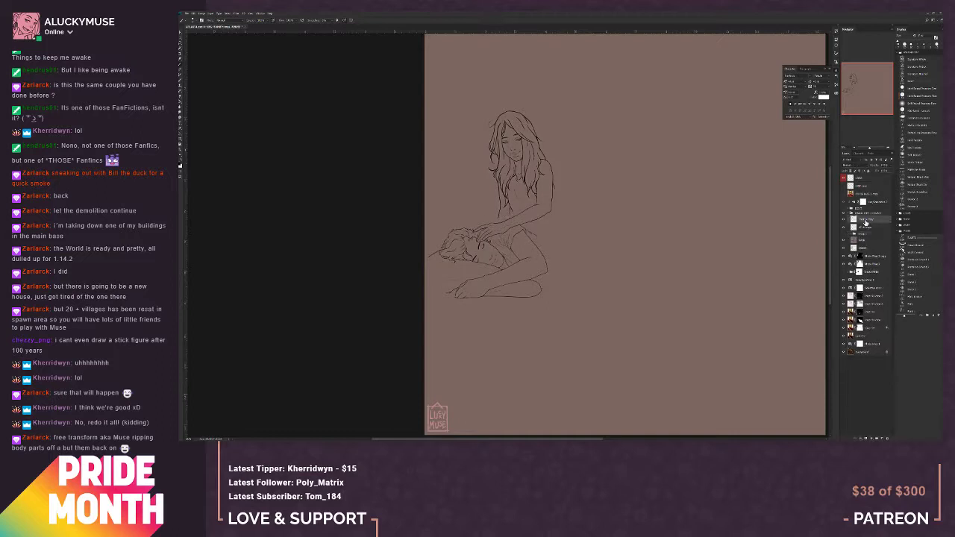
{"action": "left_click", "coordinate": [181, 39]}
{"action": "left_click", "coordinate": [181, 46]}
{"action": "mouse_move", "coordinate": [469, 252]}
{"action": "left_mouse_down"}
{"action": "mouse_move", "coordinate": [499, 251]}
{"action": "mouse_move", "coordinate": [557, 216]}
{"action": "mouse_move", "coordinate": [540, 206]}
{"action": "mouse_move", "coordinate": [478, 227]}
{"action": "mouse_move", "coordinate": [469, 242]}
{"action": "left_mouse_up"}
{"action": "right_click", "coordinate": [501, 233]}
{"action": "left_click", "coordinate": [522, 283]}
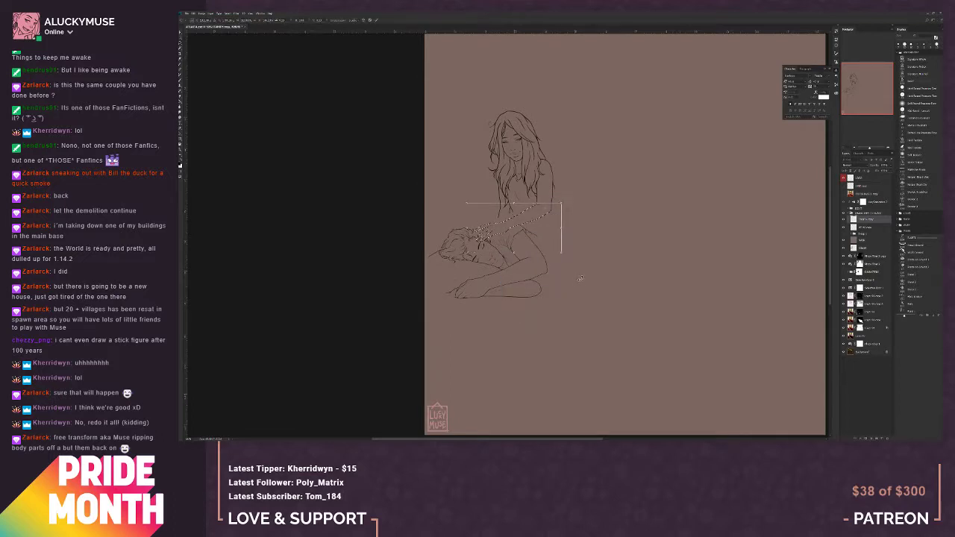
{"action": "left_click_drag", "start_coordinate": [579, 277], "coordinate": [577, 279]}
{"action": "key", "text": "Return"}
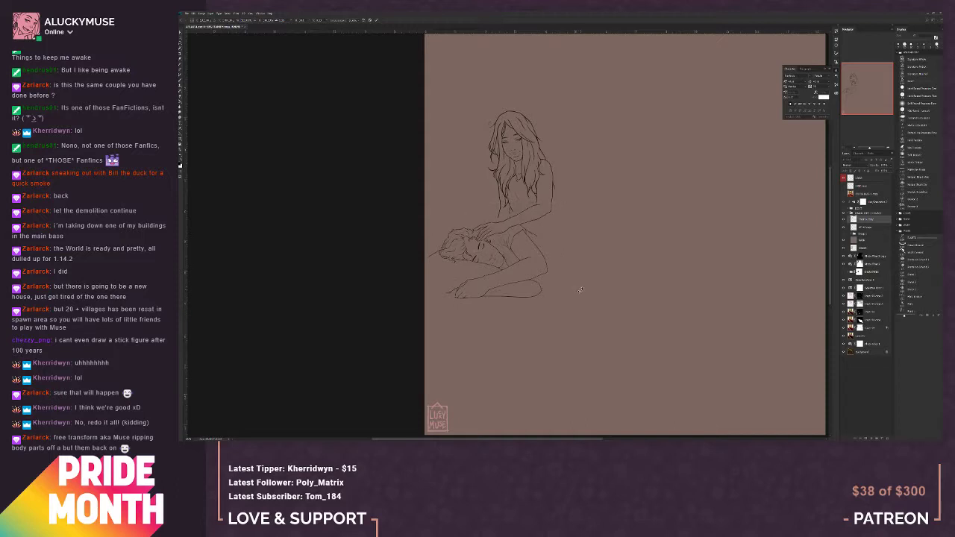
{"action": "left_click_drag", "start_coordinate": [581, 290], "coordinate": [580, 288]}
{"action": "left_click", "coordinate": [179, 39]}
{"action": "left_click", "coordinate": [542, 165]}
Step: Touch up the hair lines around the seated figure's fingers on the sleeping figure's copied line art layer
{"action": "left_click", "coordinate": [888, 147]}
{"action": "left_click", "coordinate": [888, 147]}
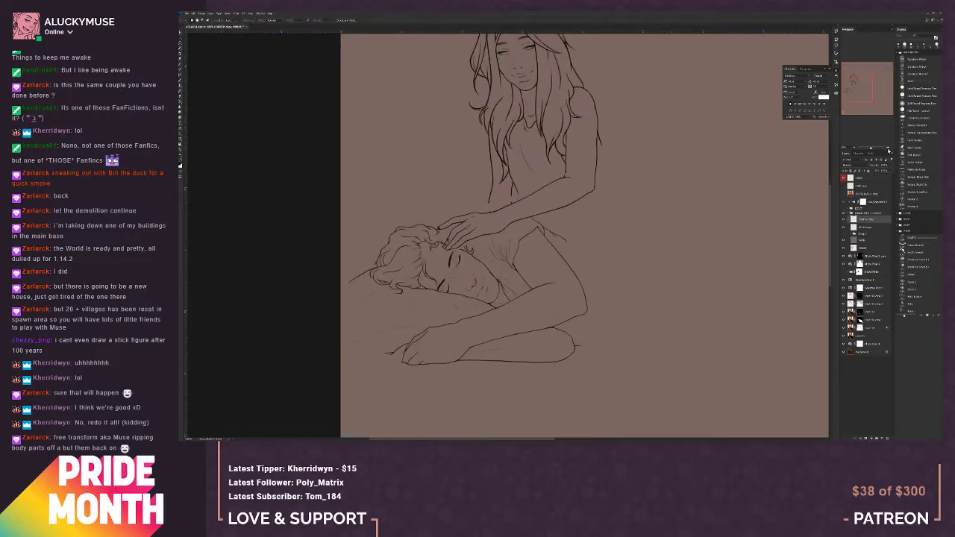
{"action": "left_click", "coordinate": [181, 65]}
{"action": "left_click", "coordinate": [866, 226]}
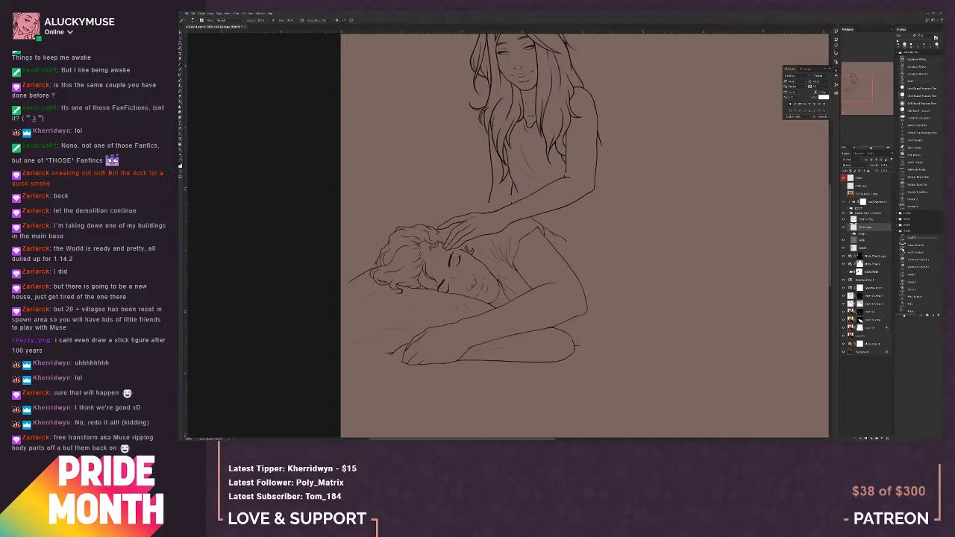
Step: Compare the edited line art with the grouped originals at full composition size and flip the canvas horizontally for a mirrored check
{"action": "left_click", "coordinate": [858, 148]}
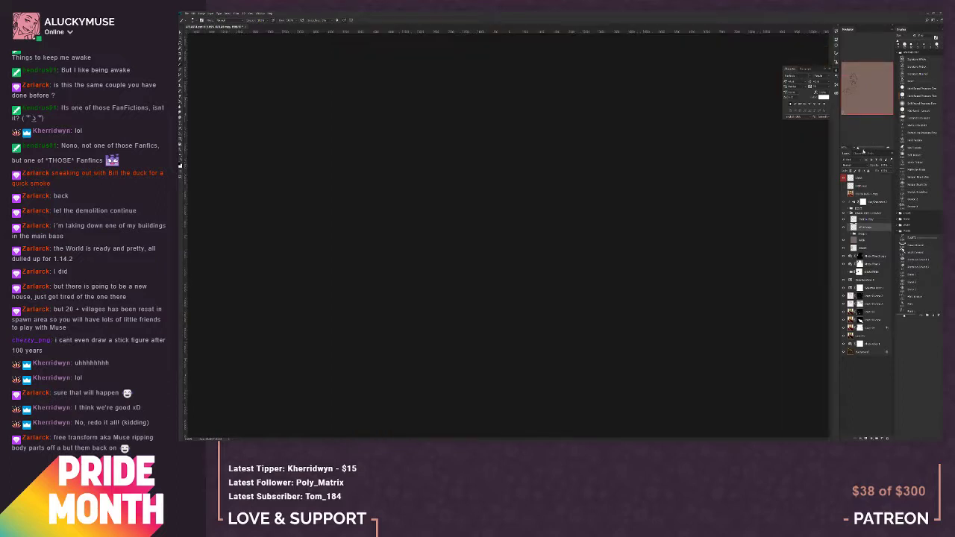
{"action": "left_click_drag", "start_coordinate": [858, 149], "coordinate": [869, 147]}
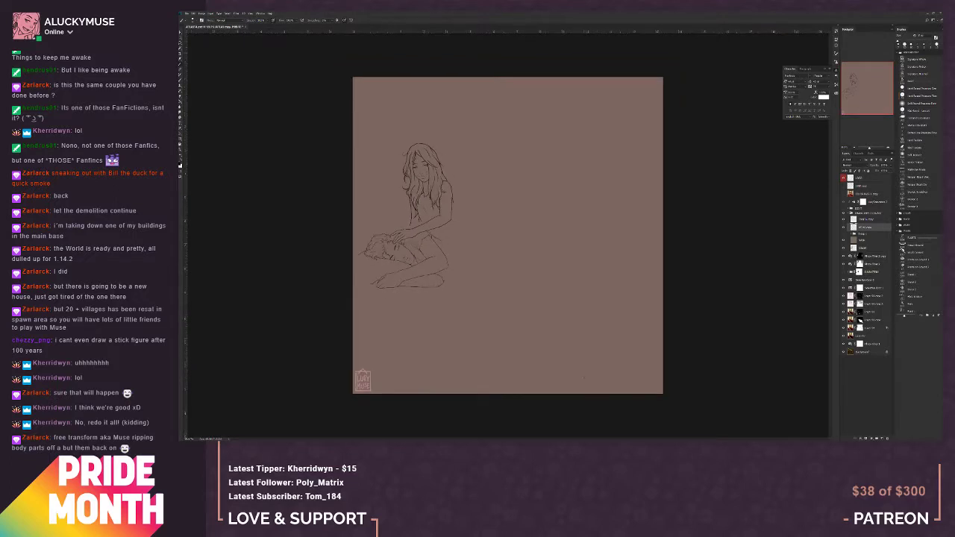
{"action": "left_click", "coordinate": [844, 220]}
{"action": "left_click", "coordinate": [844, 227]}
{"action": "left_click", "coordinate": [844, 234]}
{"action": "left_click", "coordinate": [845, 234]}
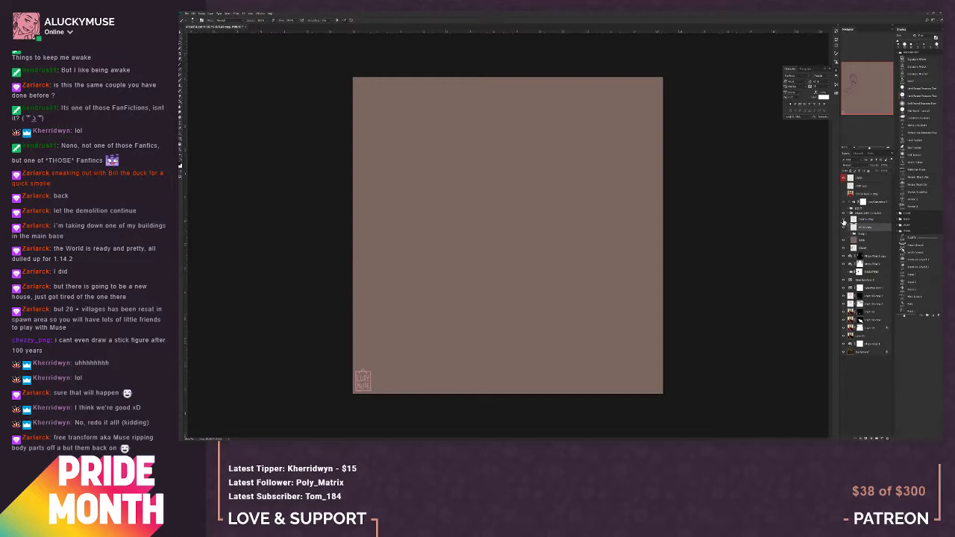
{"action": "left_click", "coordinate": [845, 227]}
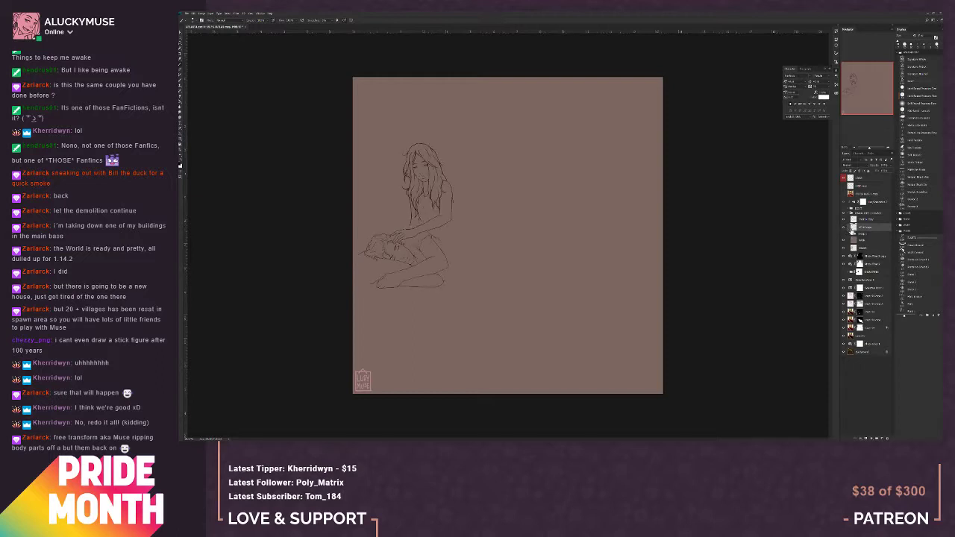
{"action": "key", "text": "ctrl+shift+h"}
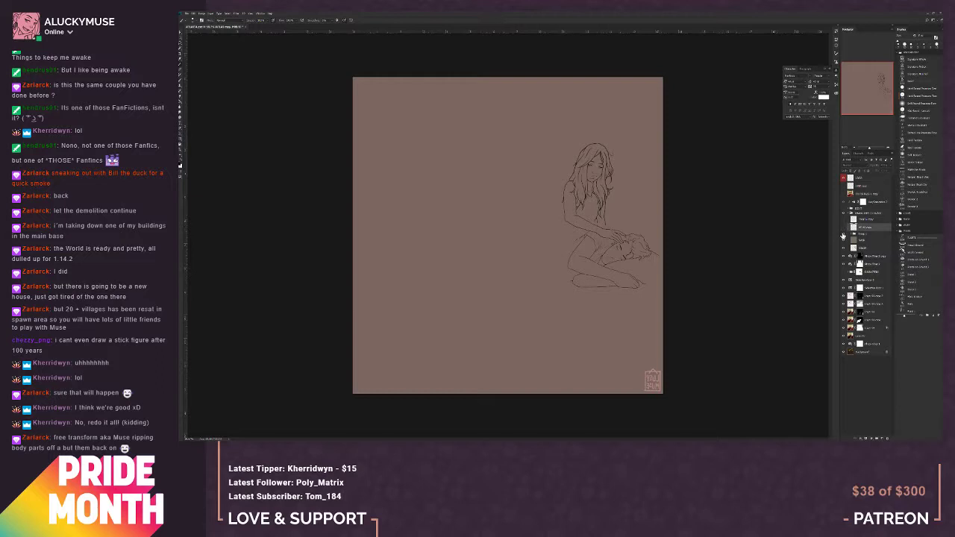
{"action": "left_click", "coordinate": [843, 236]}
Step: Group the seated and sleeping figures' edited line art layers together
{"action": "left_click", "coordinate": [849, 227]}
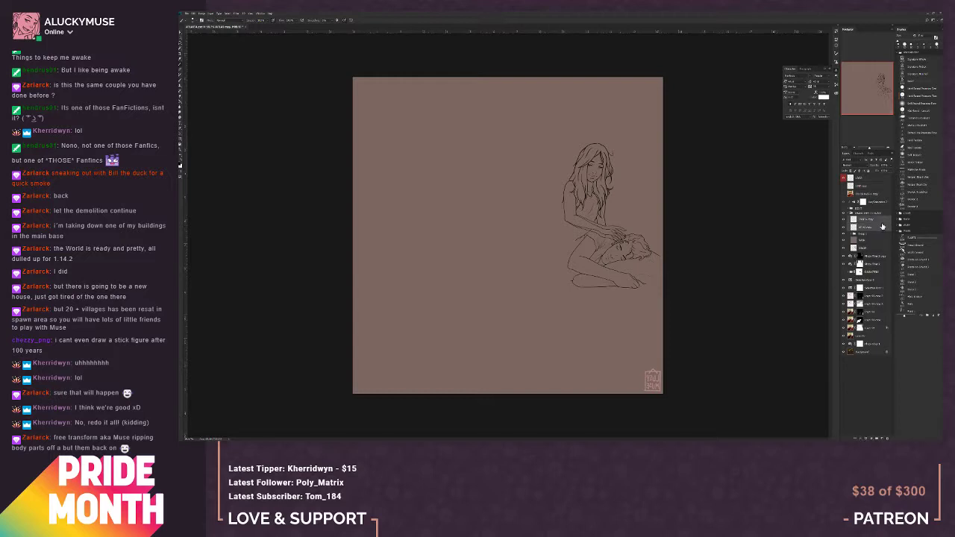
{"action": "left_click", "coordinate": [878, 438]}
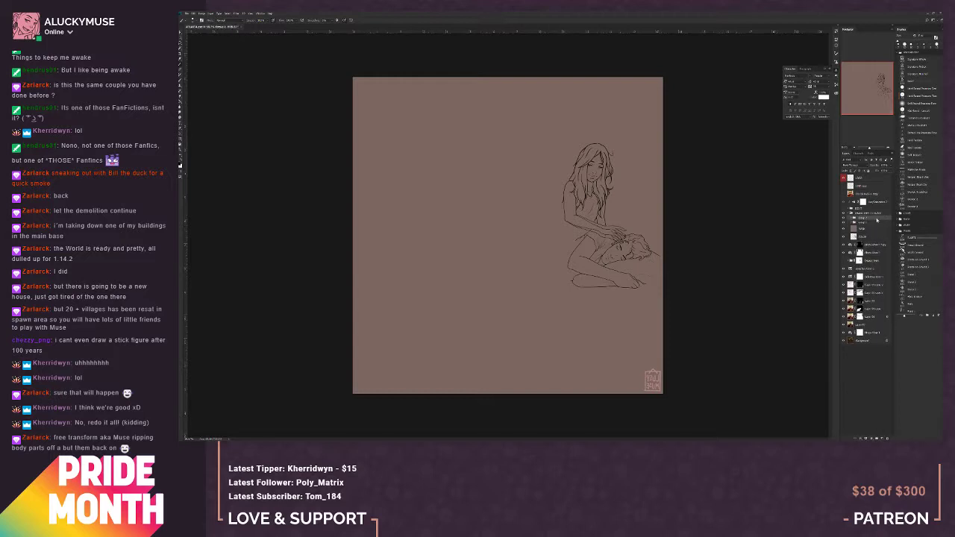
{"action": "left_click_drag", "start_coordinate": [878, 438], "coordinate": [877, 438]}
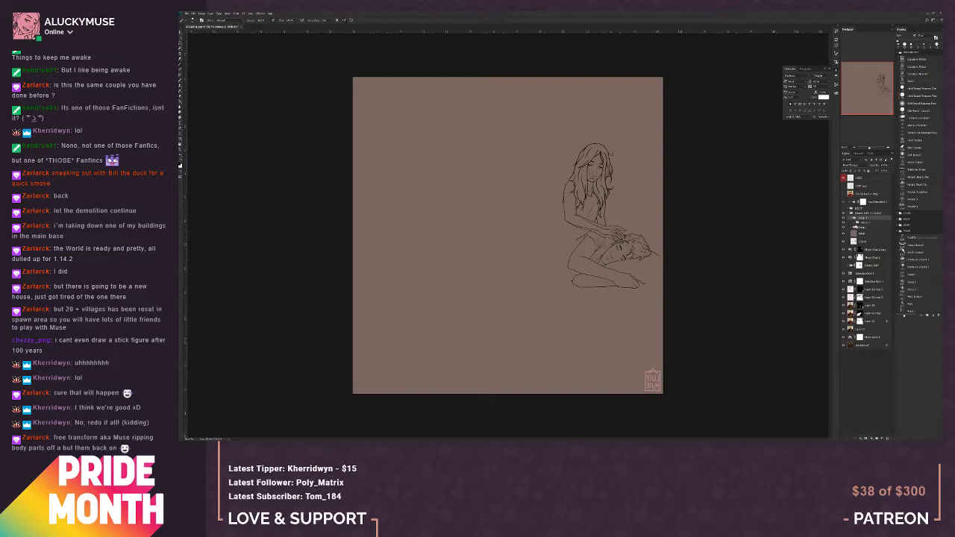
{"action": "left_click", "coordinate": [843, 223]}
{"action": "left_click", "coordinate": [870, 226]}
{"action": "left_click", "coordinate": [206, 13]}
{"action": "left_click", "coordinate": [203, 26]}
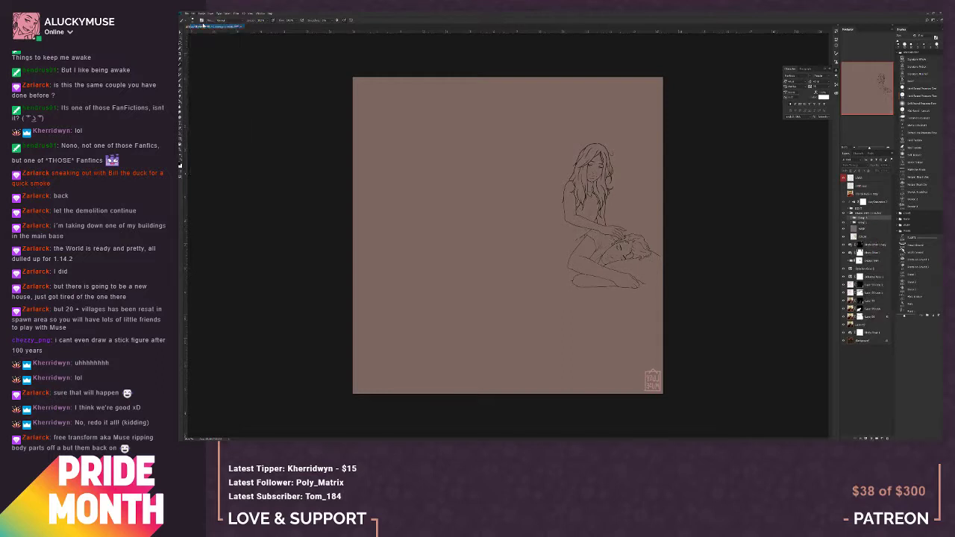
Step: Duplicate the group that holds the two edited line art layers
{"action": "left_click_drag", "start_coordinate": [868, 219], "coordinate": [887, 435]}
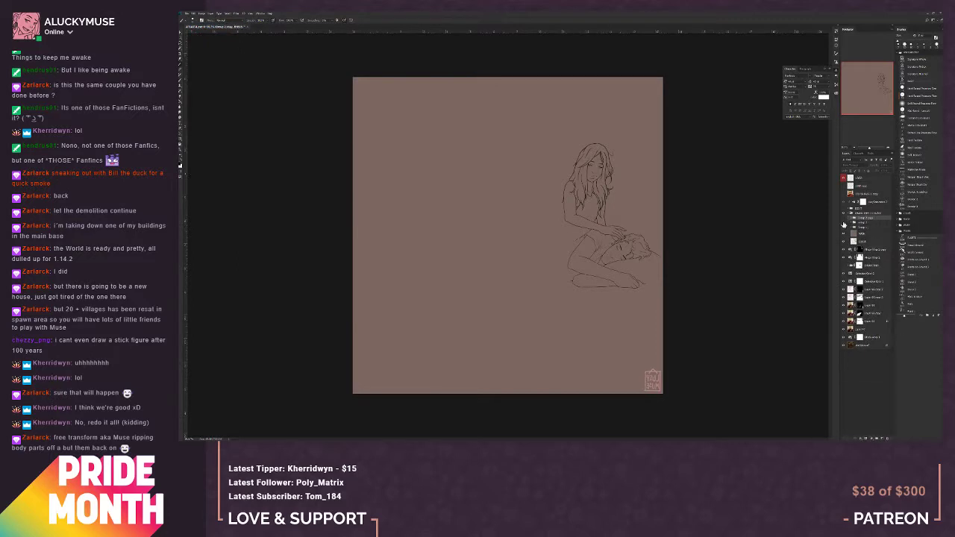
Step: Show the duplicated line art group, place it beside the other version for comparison, and save the file
{"action": "left_click", "coordinate": [844, 220]}
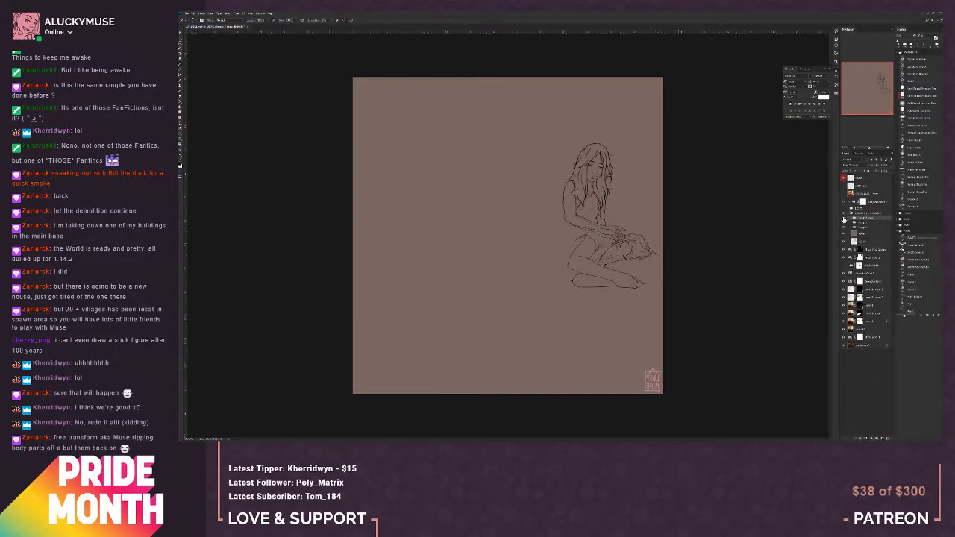
{"action": "left_click", "coordinate": [179, 33]}
{"action": "left_click_drag", "start_coordinate": [613, 299], "coordinate": [502, 300]}
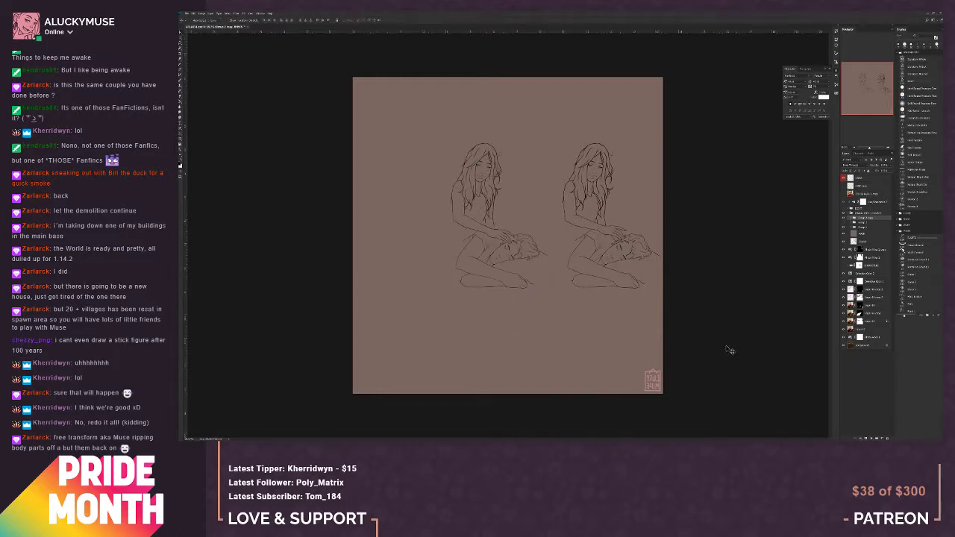
{"action": "key", "text": "ctrl+s"}
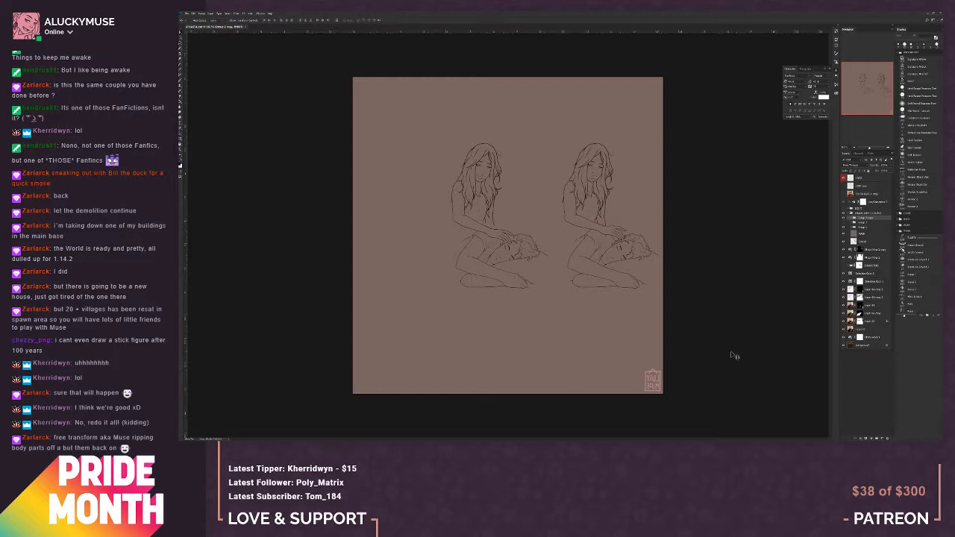
Step: Delete the spare line art groups, including the offset copy, keeping only the version at the figures' original place
{"action": "left_click", "coordinate": [870, 224]}
{"action": "key", "text": "Delete"}
{"action": "left_click", "coordinate": [871, 220]}
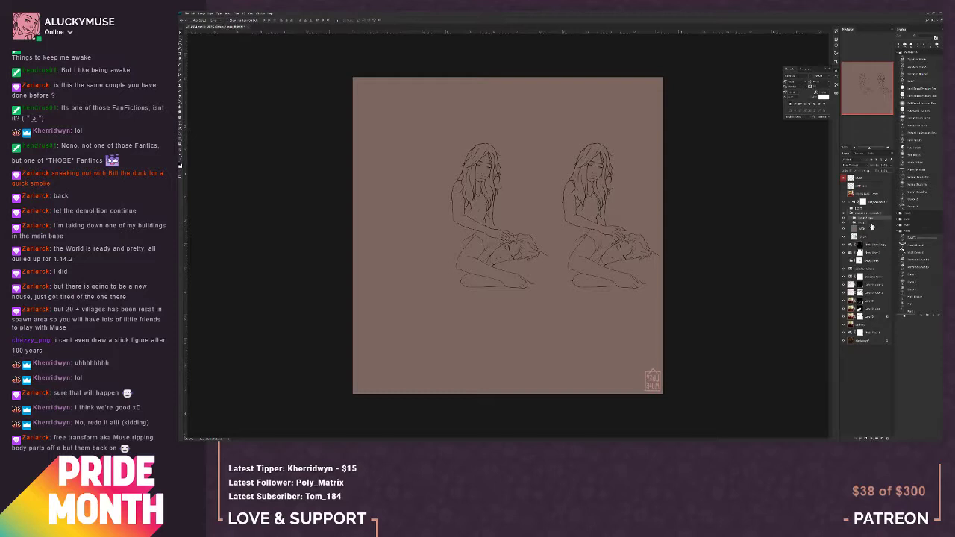
{"action": "key", "text": "Delete"}
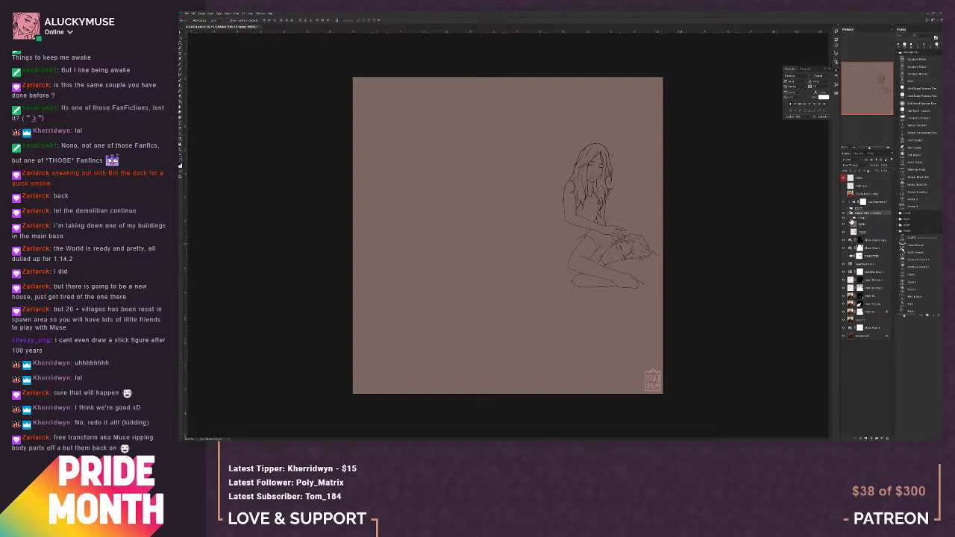
Step: Flip the canvas back horizontally and hide the plain brown layer so the painted scene shows beneath the line art
{"action": "left_click", "coordinate": [853, 219]}
{"action": "left_click", "coordinate": [865, 226]}
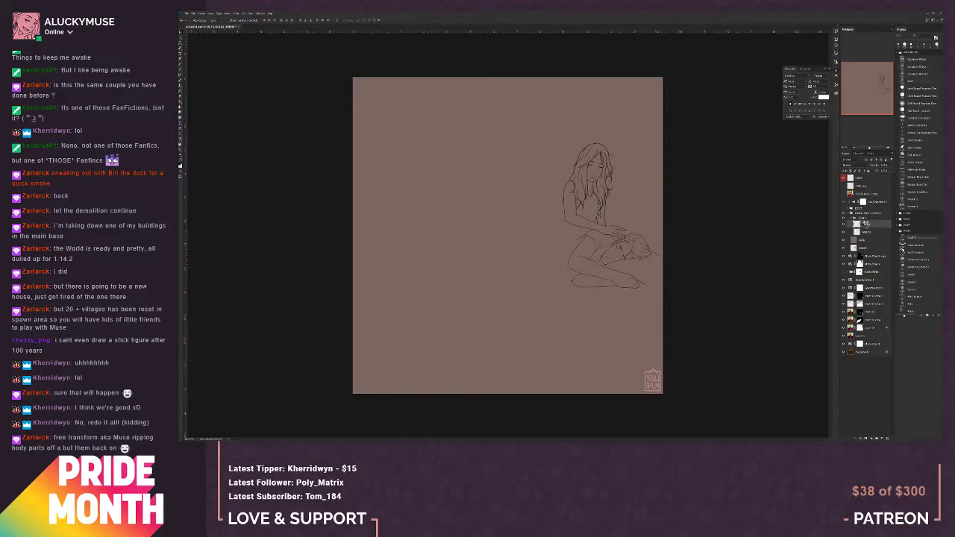
{"action": "key", "text": "ctrl+shift+h"}
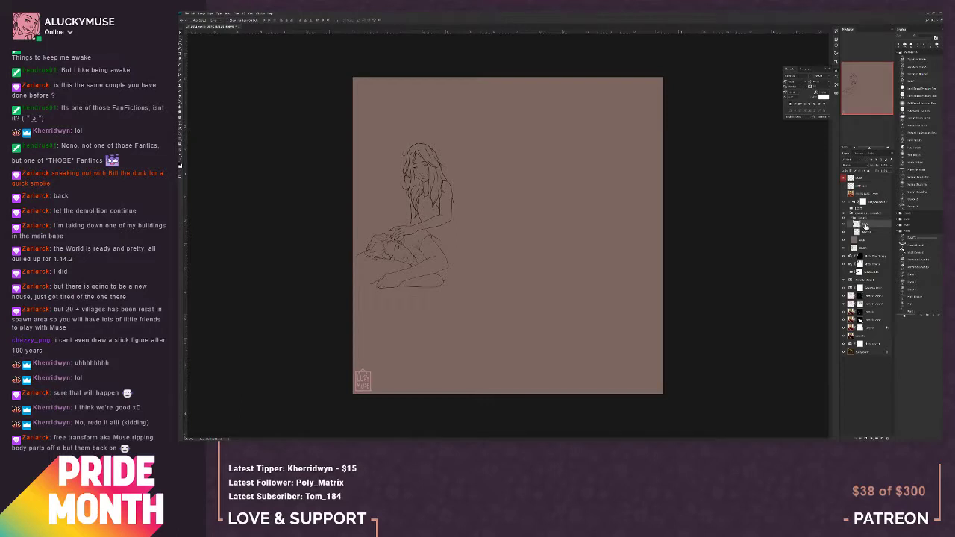
{"action": "left_click", "coordinate": [864, 240]}
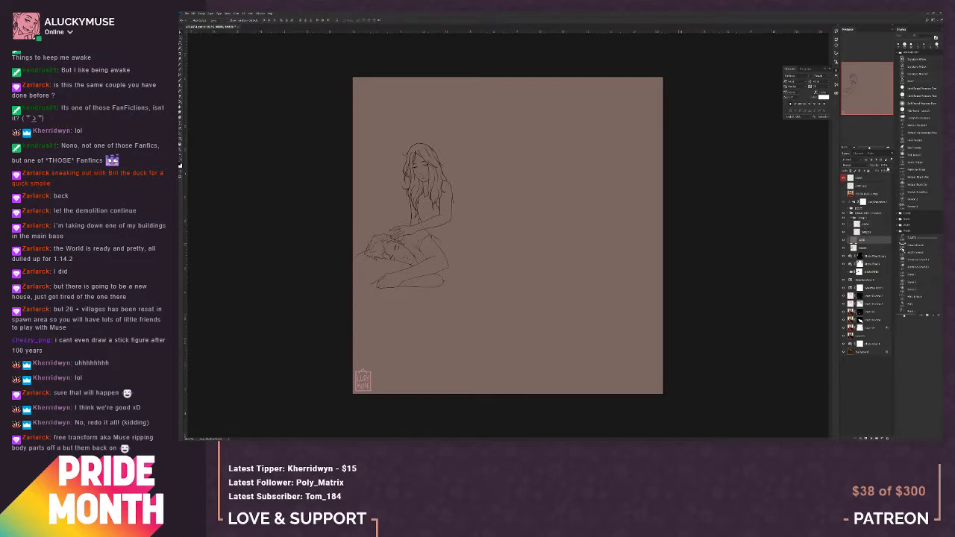
{"action": "left_click", "coordinate": [847, 242]}
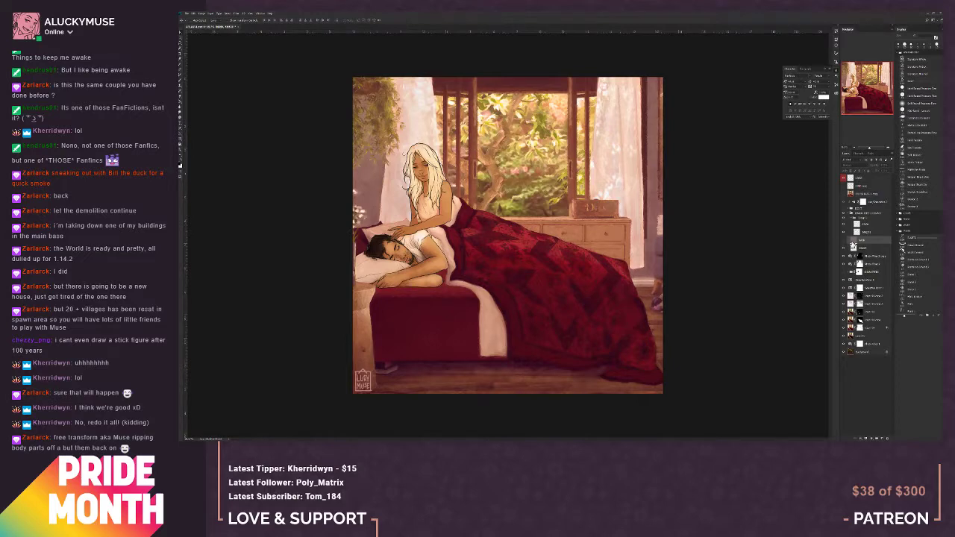
Step: Duplicate the COLOR layer beneath the figures' line art
{"action": "left_click", "coordinate": [888, 147]}
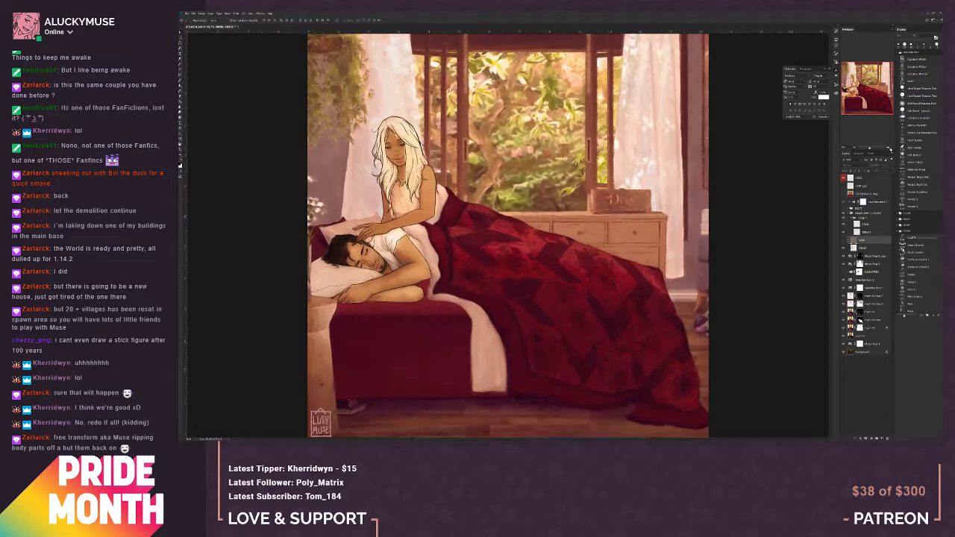
{"action": "left_click_drag", "start_coordinate": [487, 298], "coordinate": [644, 331]}
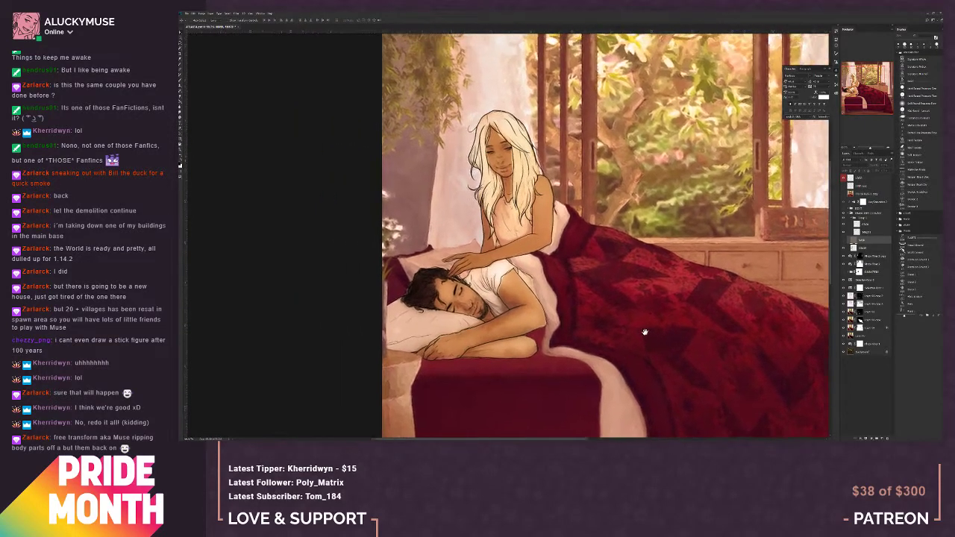
{"action": "left_click", "coordinate": [866, 233]}
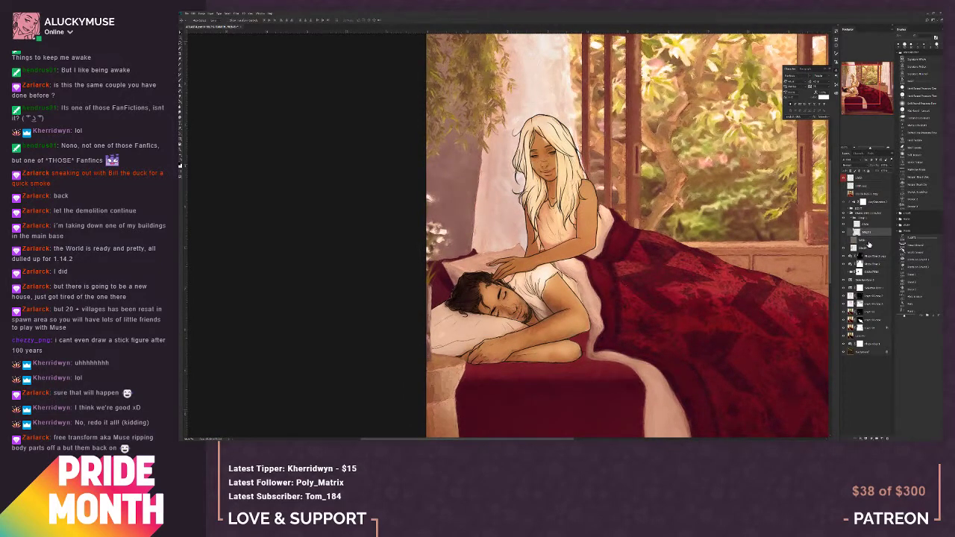
{"action": "left_click", "coordinate": [868, 242]}
{"action": "left_click", "coordinate": [872, 249]}
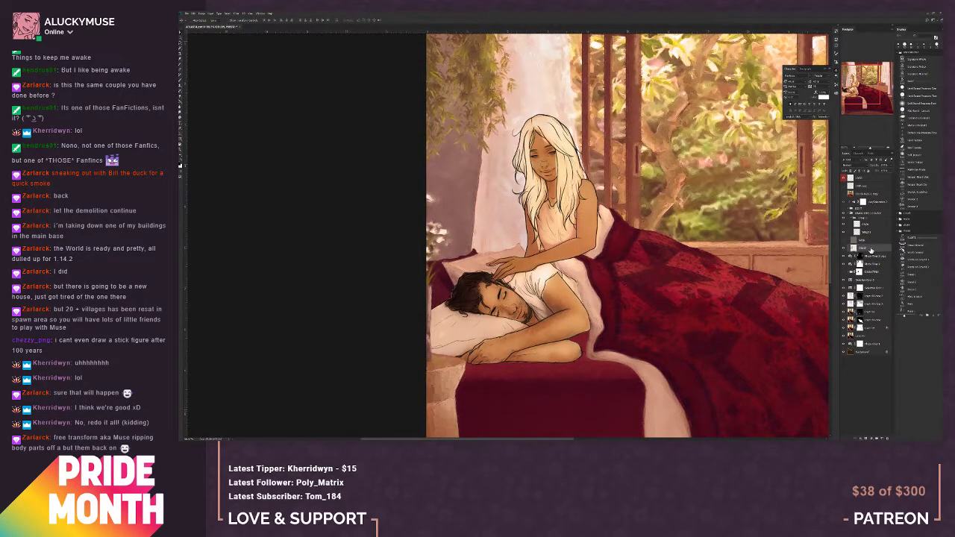
{"action": "left_click_drag", "start_coordinate": [873, 251], "coordinate": [880, 438]}
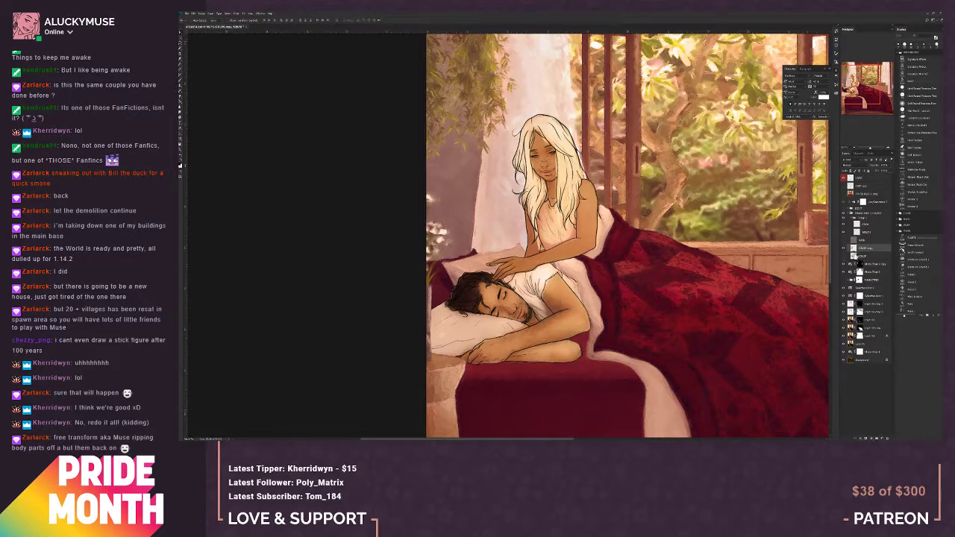
Step: Brush dark brown sampled from the sleeping figure's hair up to the new hair outline on the COLOR copy layer
{"action": "left_click", "coordinate": [181, 64]}
{"action": "left_click", "coordinate": [888, 148]}
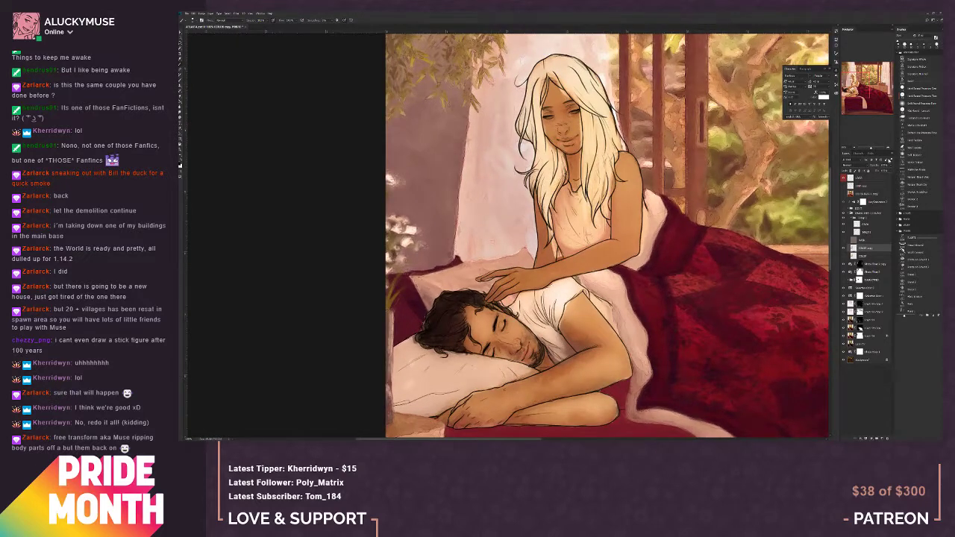
{"action": "left_click_drag", "start_coordinate": [597, 323], "coordinate": [623, 233]}
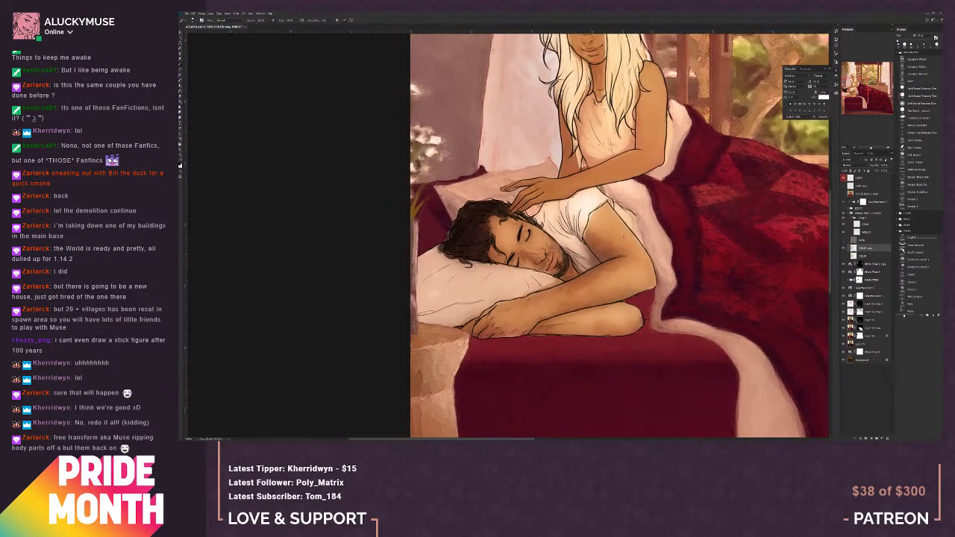
{"action": "left_click", "coordinate": [465, 232], "text": "alt"}
{"action": "left_click", "coordinate": [888, 147]}
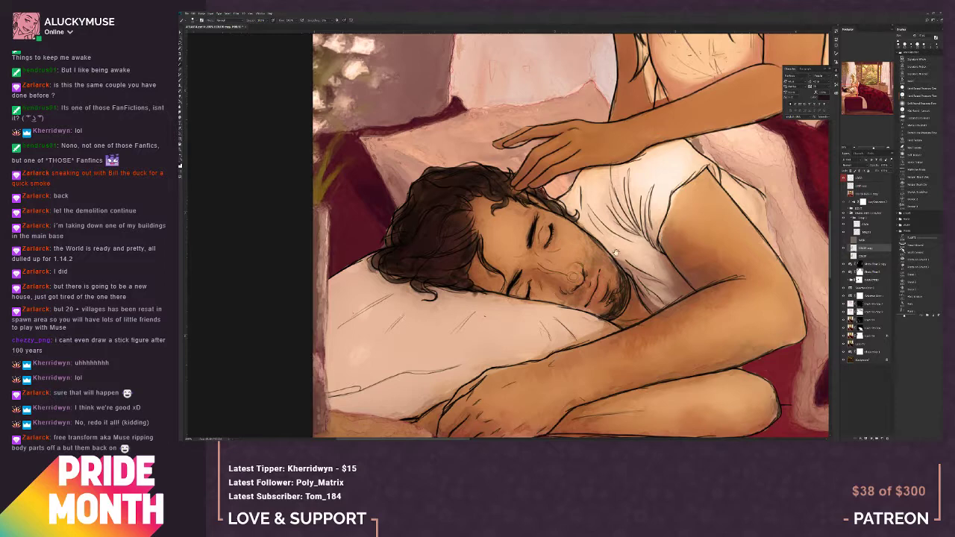
{"action": "left_click_drag", "start_coordinate": [573, 277], "coordinate": [595, 354]}
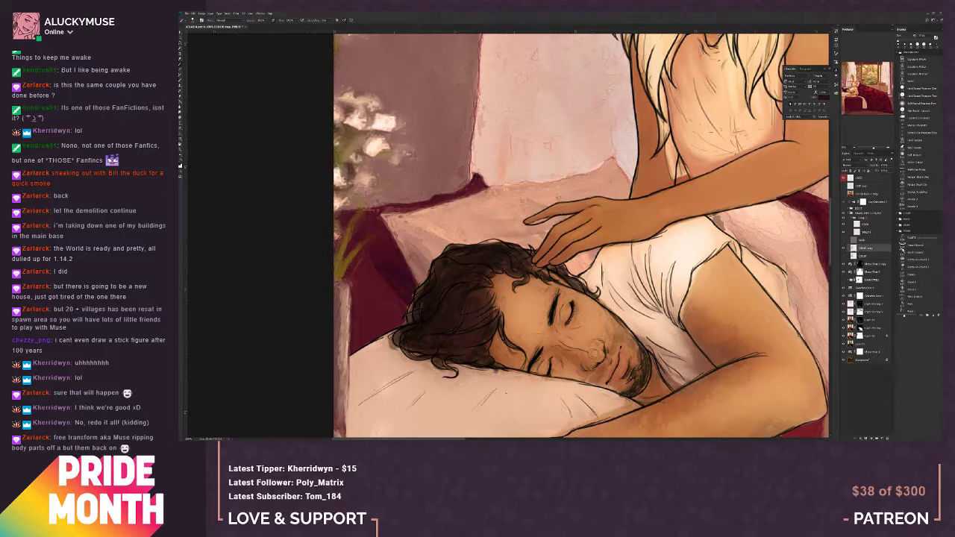
Step: Paint the seated figure's repositioned hand and fingers with sampled skin and background tones, keeping to the new outline
{"action": "right_click", "coordinate": [543, 217]}
{"action": "left_click", "coordinate": [595, 354]}
{"action": "right_click", "coordinate": [542, 216]}
{"action": "left_click", "coordinate": [544, 216], "text": "alt"}
{"action": "left_click", "coordinate": [540, 254], "text": "alt"}
{"action": "left_click_drag", "start_coordinate": [548, 218], "coordinate": [534, 222]}
{"action": "left_click", "coordinate": [543, 214], "text": "alt"}
{"action": "left_click", "coordinate": [538, 222], "text": "alt"}
{"action": "left_click", "coordinate": [547, 212], "text": "alt"}
{"action": "left_click", "coordinate": [534, 220], "text": "alt"}
Step: Paint the seated figure's forearm with skin tones and touch up the colour along the torso edge above it
{"action": "left_click_drag", "start_coordinate": [623, 251], "coordinate": [598, 265]}
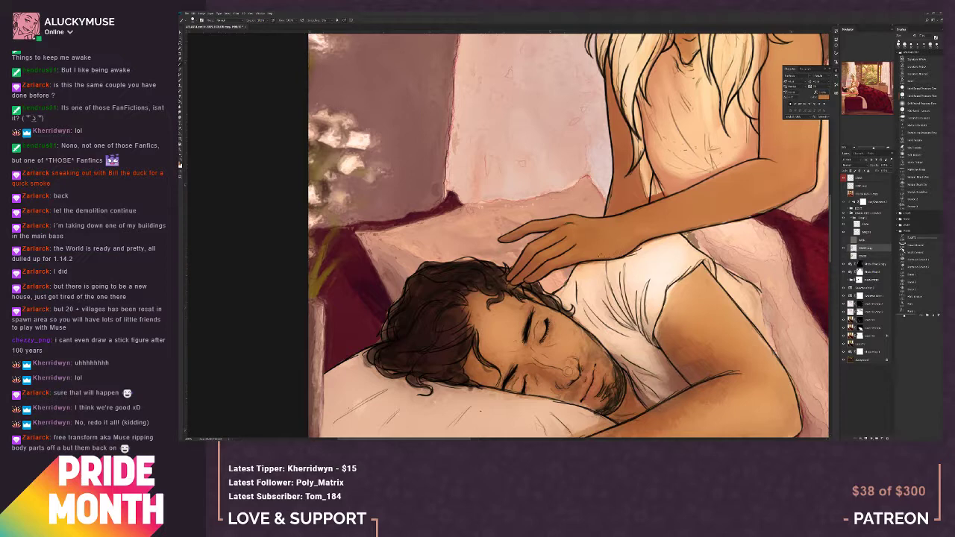
{"action": "left_click_drag", "start_coordinate": [685, 281], "coordinate": [604, 347]}
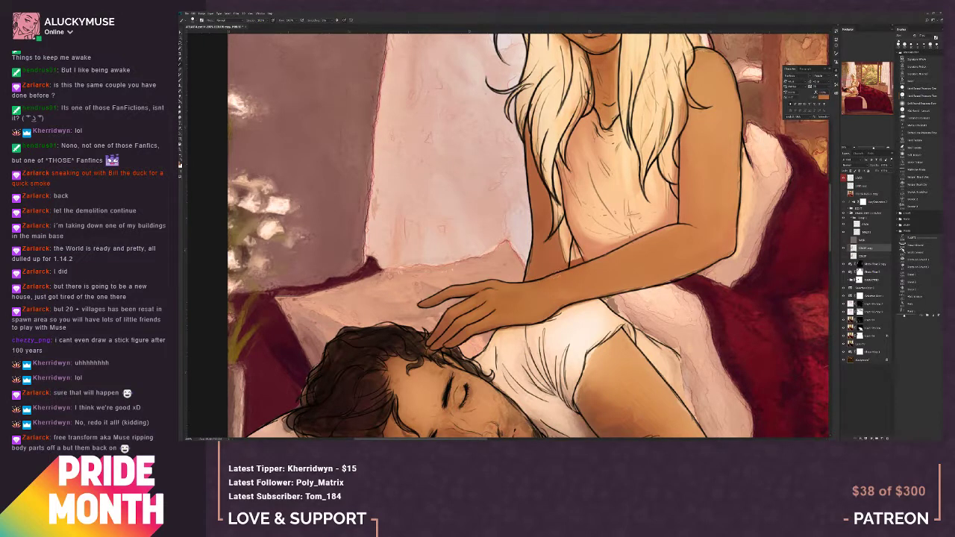
{"action": "left_click_drag", "start_coordinate": [588, 280], "coordinate": [563, 297]}
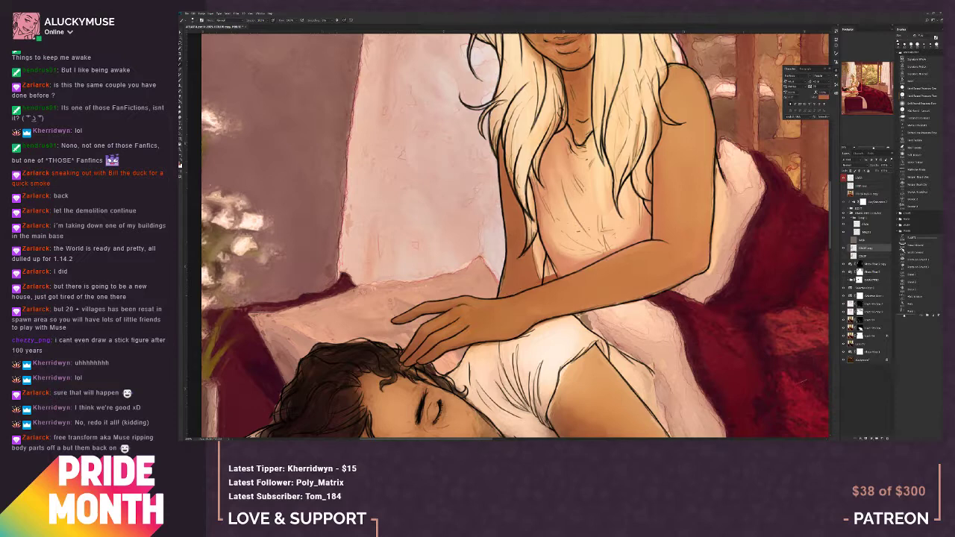
{"action": "mouse_move", "coordinate": [547, 268]}
{"action": "left_mouse_down"}
{"action": "mouse_move", "coordinate": [545, 281]}
{"action": "mouse_move", "coordinate": [546, 268]}
{"action": "mouse_move", "coordinate": [556, 276]}
{"action": "left_mouse_up"}
{"action": "left_click_drag", "start_coordinate": [550, 268], "coordinate": [553, 277]}
{"action": "left_click_drag", "start_coordinate": [585, 269], "coordinate": [559, 296]}
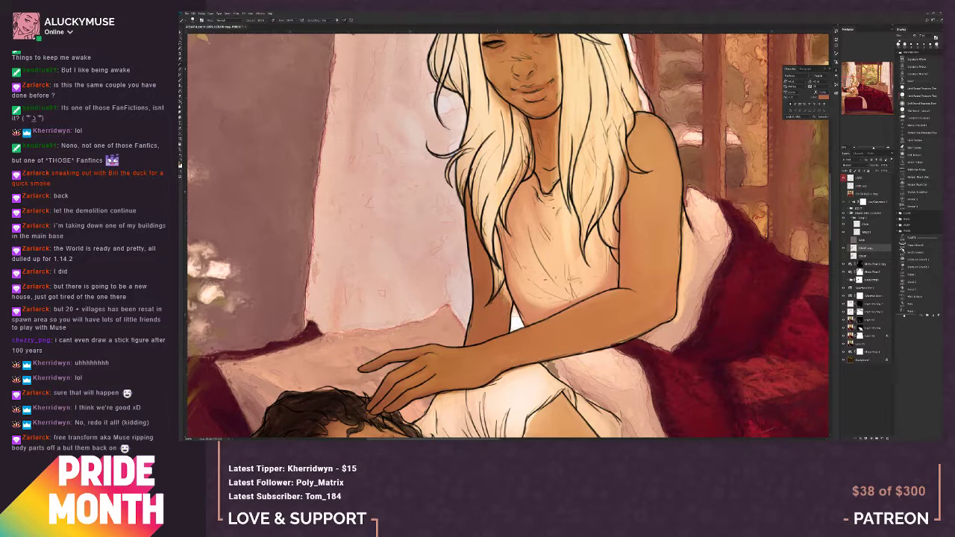
Step: Fill in the seated figure's far arm and the area beside the torso with tones sampled from the surrounding paint
{"action": "left_click_drag", "start_coordinate": [502, 286], "coordinate": [511, 305]}
{"action": "left_click_drag", "start_coordinate": [501, 289], "coordinate": [487, 356]}
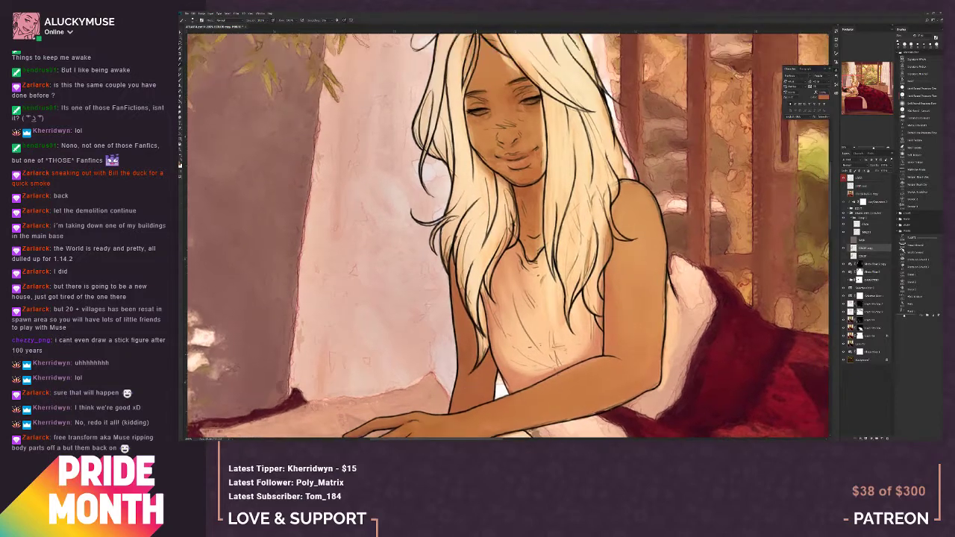
{"action": "left_click", "coordinate": [459, 308], "text": "alt"}
{"action": "left_click_drag", "start_coordinate": [486, 388], "coordinate": [479, 360]}
{"action": "left_click", "coordinate": [647, 240], "text": "alt"}
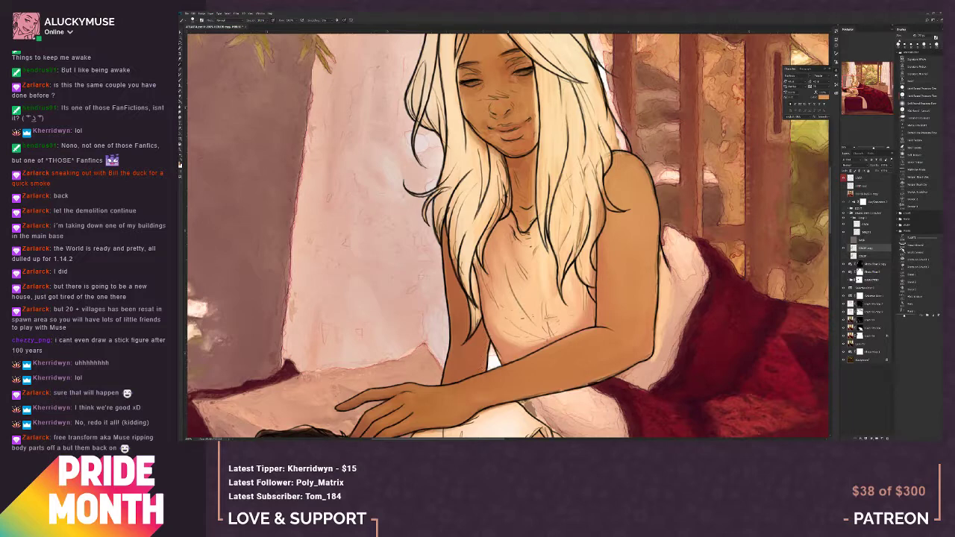
{"action": "left_click", "coordinate": [483, 361], "text": "alt"}
{"action": "left_click", "coordinate": [489, 345], "text": "alt"}
{"action": "left_click", "coordinate": [645, 229], "text": "alt"}
Step: Smooth the skin colour across the seated figure's near shoulder, upper arm and forearm
{"action": "mouse_move", "coordinate": [638, 286]}
{"action": "left_mouse_down"}
{"action": "mouse_move", "coordinate": [608, 323]}
{"action": "mouse_move", "coordinate": [543, 330]}
{"action": "left_mouse_up"}
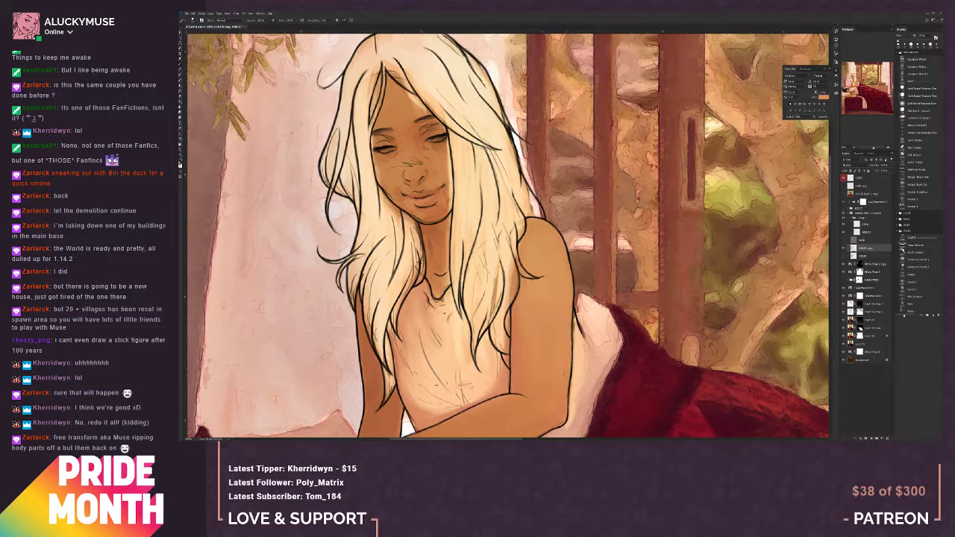
{"action": "scroll", "coordinate": [508, 235], "scroll_direction": "down", "scroll_amount": 3}
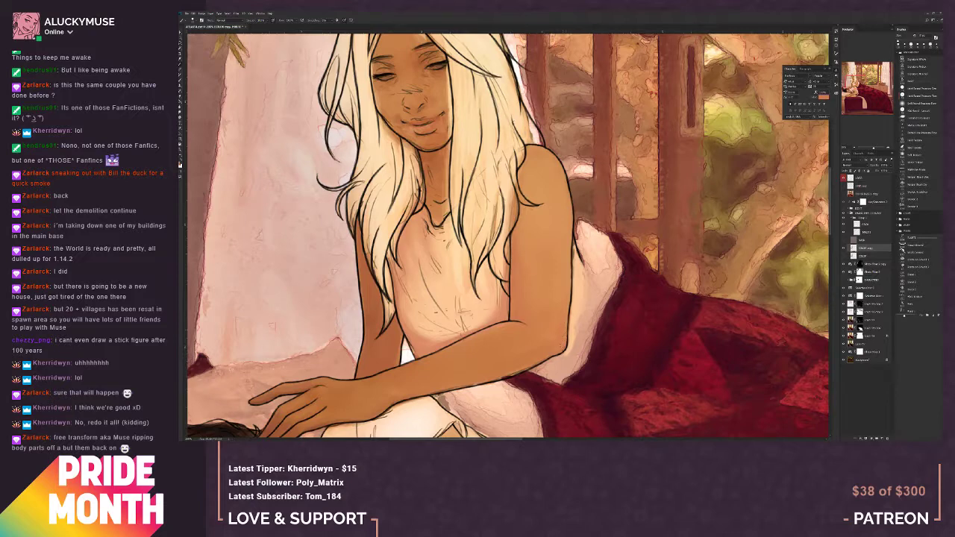
{"action": "left_click_drag", "start_coordinate": [551, 378], "coordinate": [637, 322]}
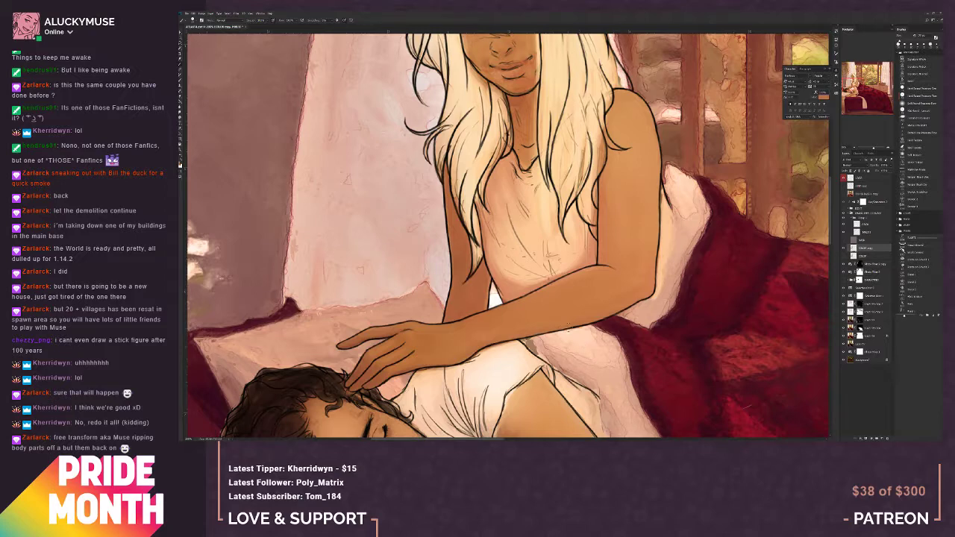
{"action": "left_click_drag", "start_coordinate": [557, 353], "coordinate": [613, 336]}
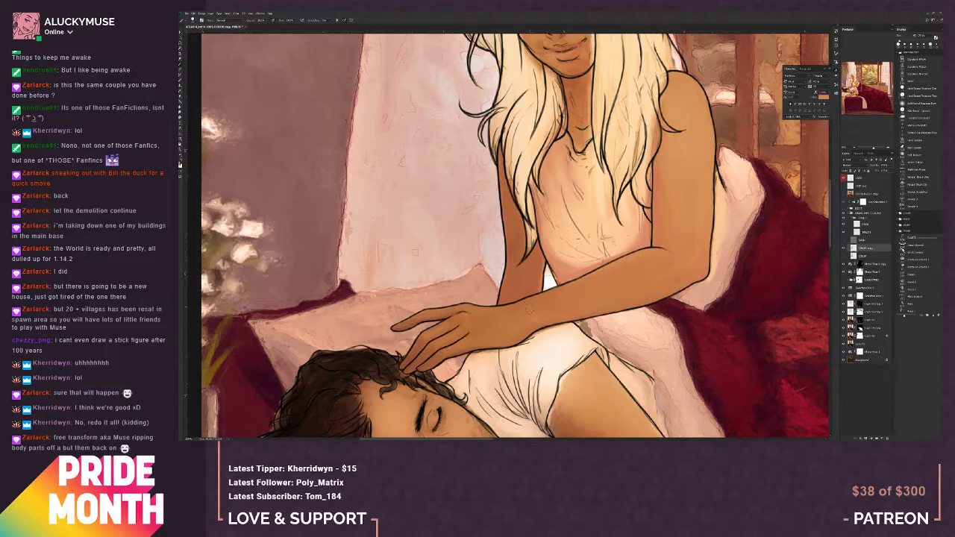
{"action": "left_click_drag", "start_coordinate": [555, 343], "coordinate": [542, 326]}
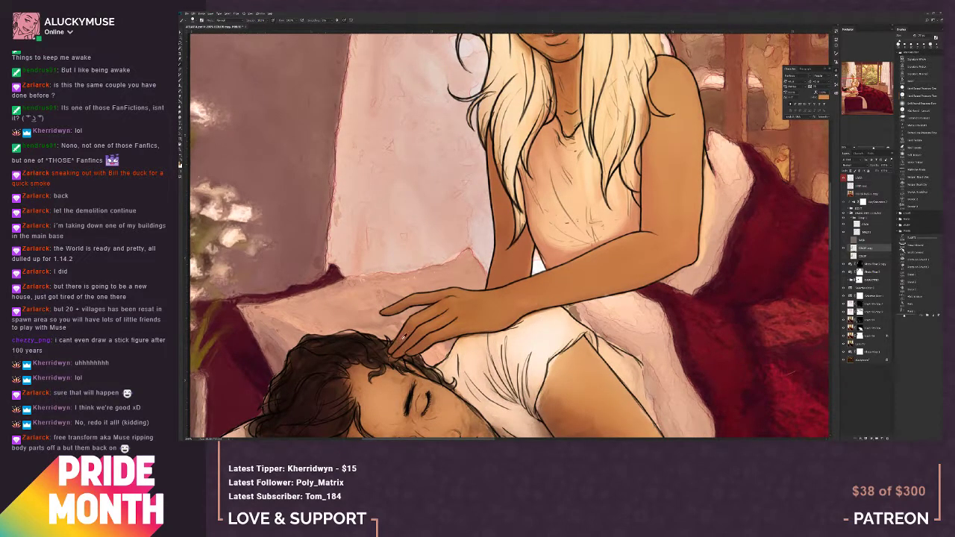
Step: Refine the skin shading on the seated figure's fingers and around the near elbow with sampled tones
{"action": "left_click", "coordinate": [388, 340], "text": "alt"}
{"action": "left_click_drag", "start_coordinate": [676, 271], "coordinate": [582, 336]}
{"action": "left_click", "coordinate": [546, 308], "text": "alt"}
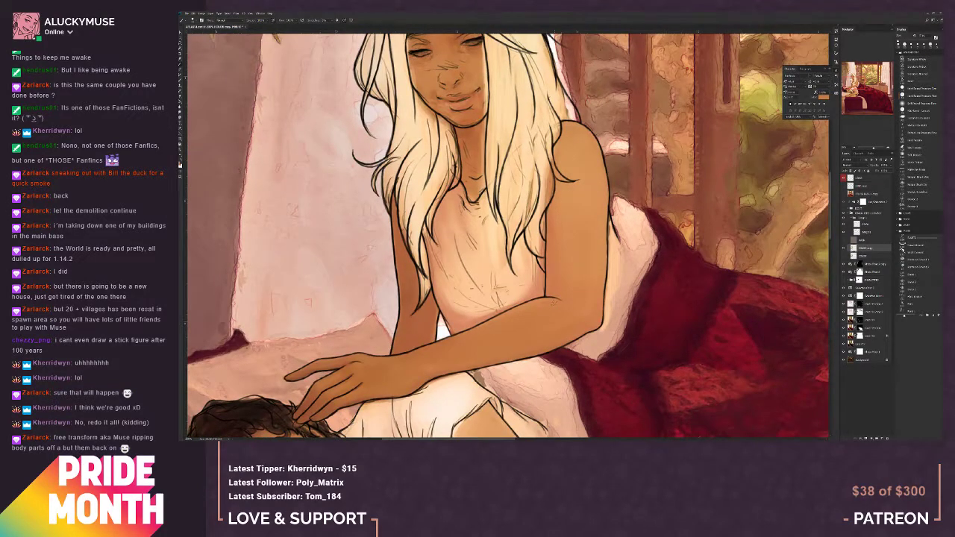
{"action": "left_click_drag", "start_coordinate": [513, 319], "coordinate": [551, 302]}
{"action": "left_click", "coordinate": [556, 280], "text": "alt"}
Step: Smooth the pale fabric of the seated figure's top with tones sampled from the surrounding cloth
{"action": "left_click", "coordinate": [855, 149]}
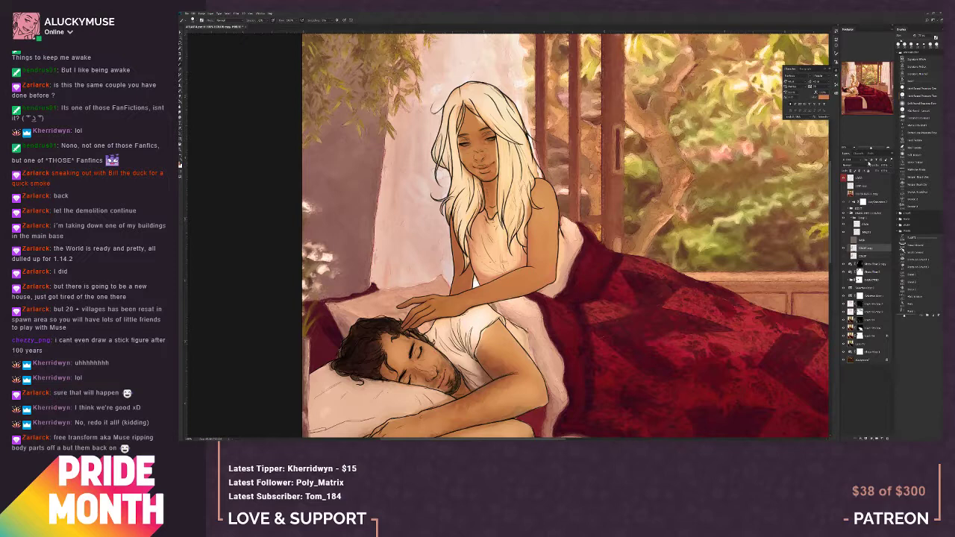
{"action": "left_click", "coordinate": [886, 150]}
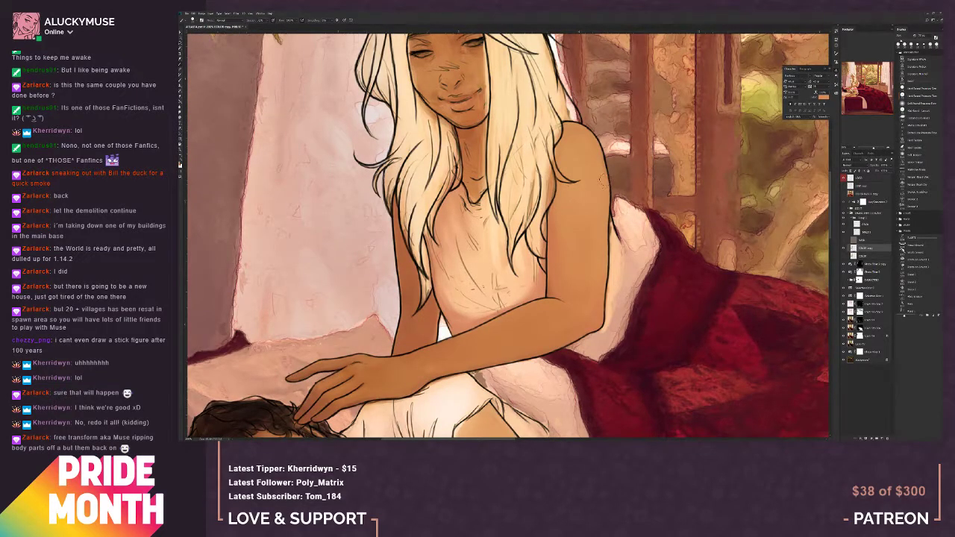
{"action": "left_click", "coordinate": [610, 234], "text": "alt"}
{"action": "left_click_drag", "start_coordinate": [602, 314], "coordinate": [671, 330]}
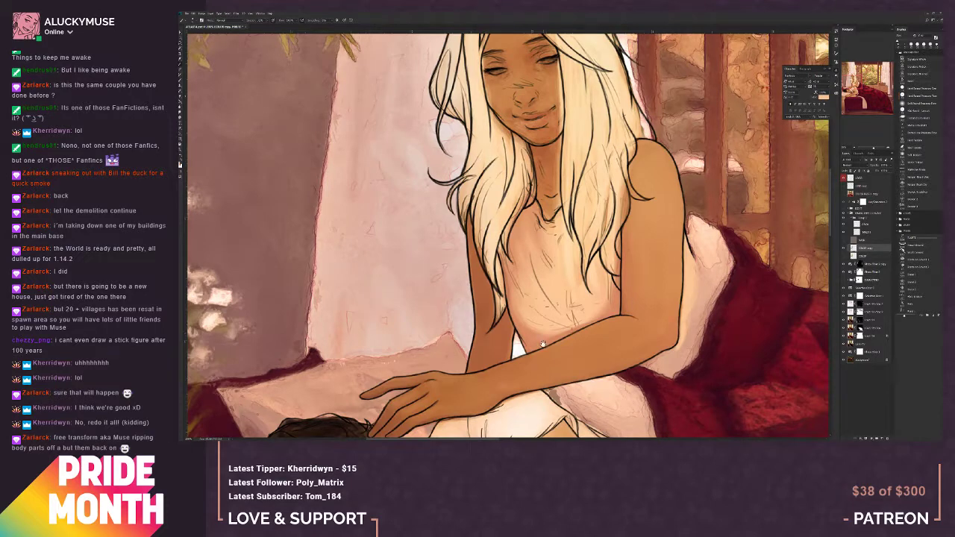
{"action": "left_click_drag", "start_coordinate": [542, 345], "coordinate": [546, 303]}
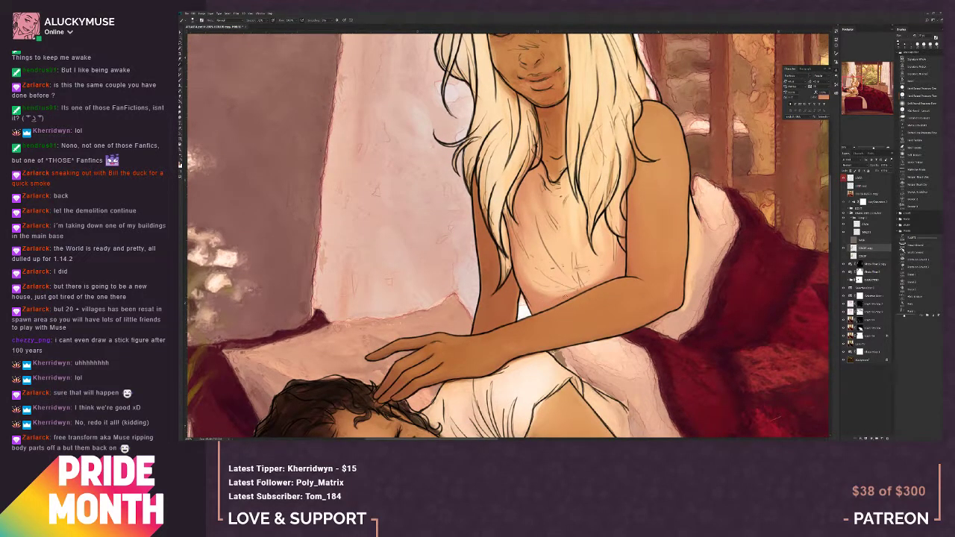
{"action": "left_click", "coordinate": [564, 261], "text": "alt"}
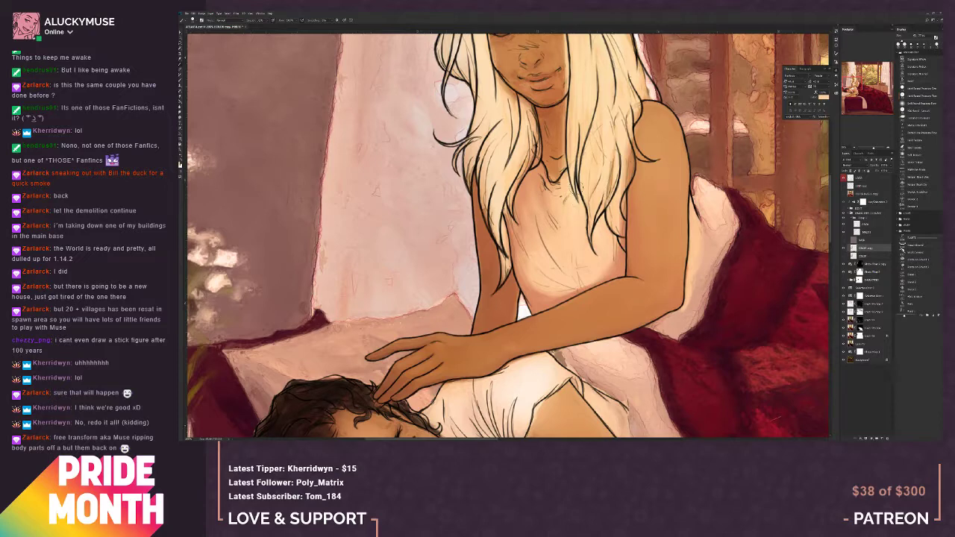
{"action": "left_click", "coordinate": [558, 239], "text": "alt"}
{"action": "left_click", "coordinate": [524, 260], "text": "alt"}
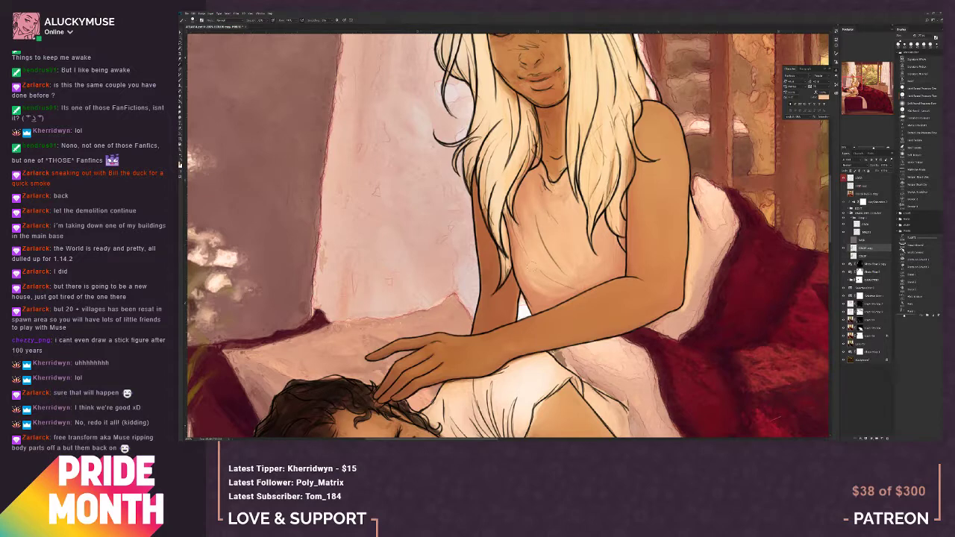
{"action": "left_click", "coordinate": [516, 238], "text": "alt"}
{"action": "left_click", "coordinate": [517, 248], "text": "alt"}
Step: Touch up the colour around the seated figure's hair tips over the torso with a sampled pale tone
{"action": "left_click_drag", "start_coordinate": [647, 238], "coordinate": [595, 325]}
{"action": "left_click", "coordinate": [430, 272], "text": "alt"}
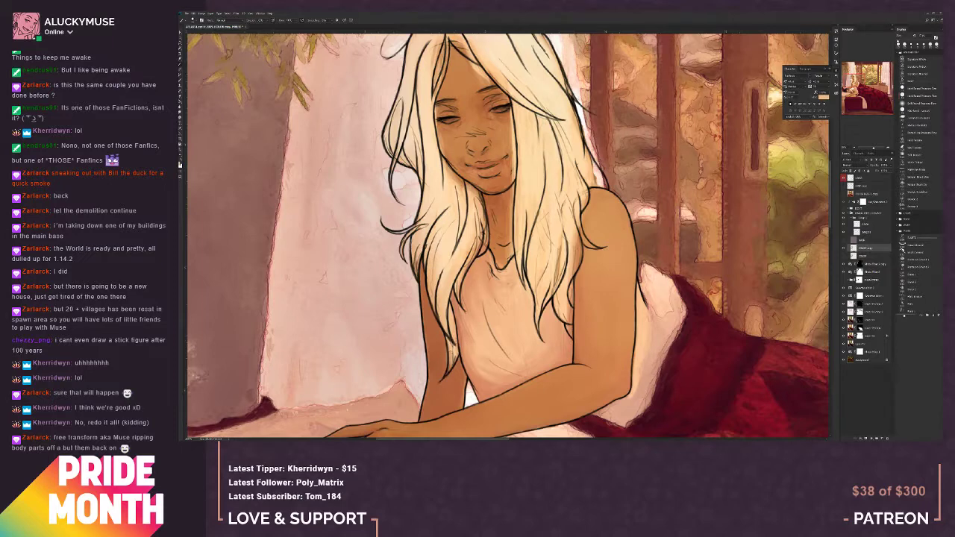
{"action": "left_click_drag", "start_coordinate": [455, 350], "coordinate": [453, 362]}
Step: Paint sampled skin tone along the edge of the seated figure's face and down the neck beside the hair
{"action": "left_click_drag", "start_coordinate": [588, 294], "coordinate": [564, 359]}
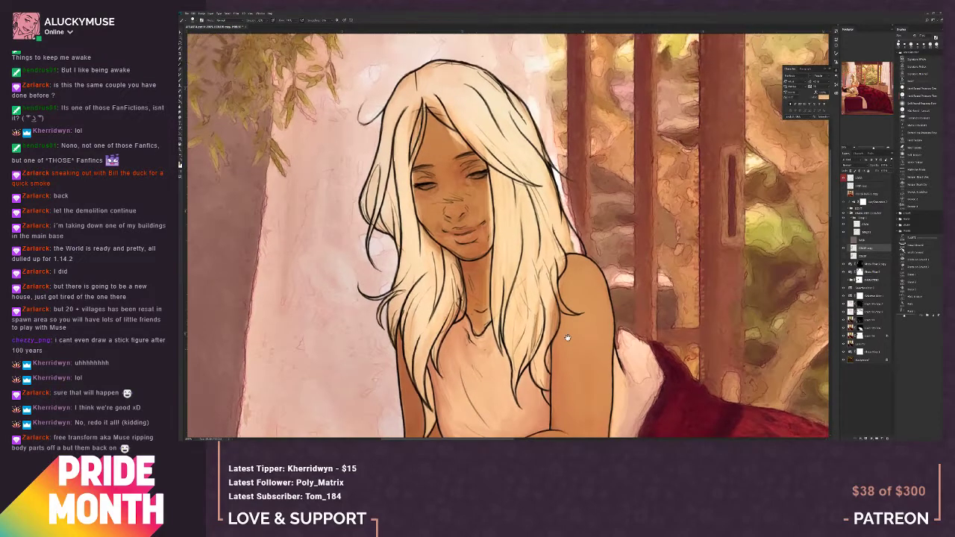
{"action": "left_click", "coordinate": [488, 202], "text": "alt"}
{"action": "left_click_drag", "start_coordinate": [488, 200], "coordinate": [489, 247]}
{"action": "left_click_drag", "start_coordinate": [490, 186], "coordinate": [490, 196]}
{"action": "left_click_drag", "start_coordinate": [488, 296], "coordinate": [487, 308]}
{"action": "mouse_move", "coordinate": [487, 269]}
{"action": "left_mouse_down"}
{"action": "mouse_move", "coordinate": [487, 279]}
{"action": "mouse_move", "coordinate": [490, 267]}
{"action": "left_mouse_up"}
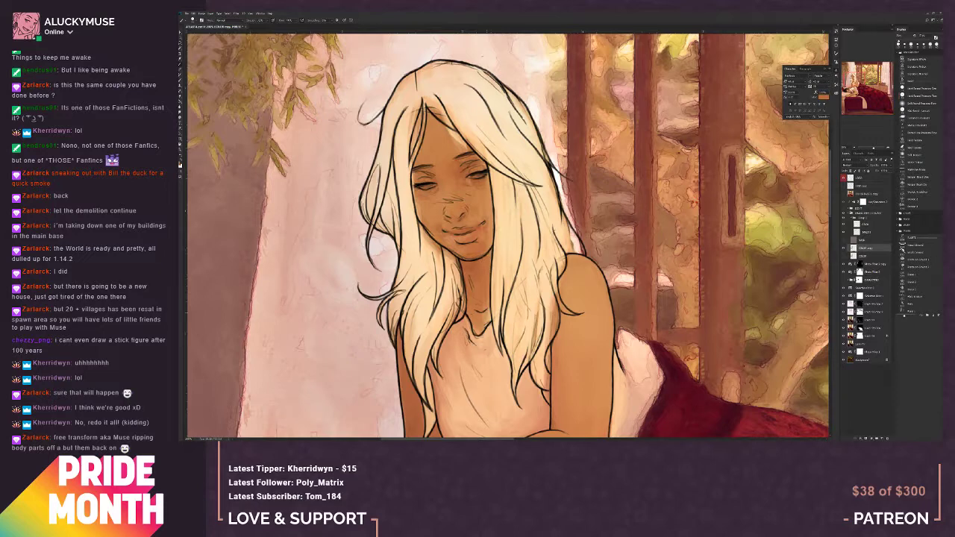
{"action": "left_click_drag", "start_coordinate": [489, 306], "coordinate": [484, 327]}
Step: Fill the blonde strands beside the seated figure's neck and over the far shoulder with a sampled hair colour
{"action": "left_click", "coordinate": [446, 318], "text": "alt"}
{"action": "left_click_drag", "start_coordinate": [463, 294], "coordinate": [459, 319]}
{"action": "mouse_move", "coordinate": [459, 275]}
{"action": "left_mouse_down"}
{"action": "mouse_move", "coordinate": [462, 305]}
{"action": "mouse_move", "coordinate": [458, 272]}
{"action": "left_mouse_up"}
{"action": "left_click_drag", "start_coordinate": [457, 304], "coordinate": [438, 346]}
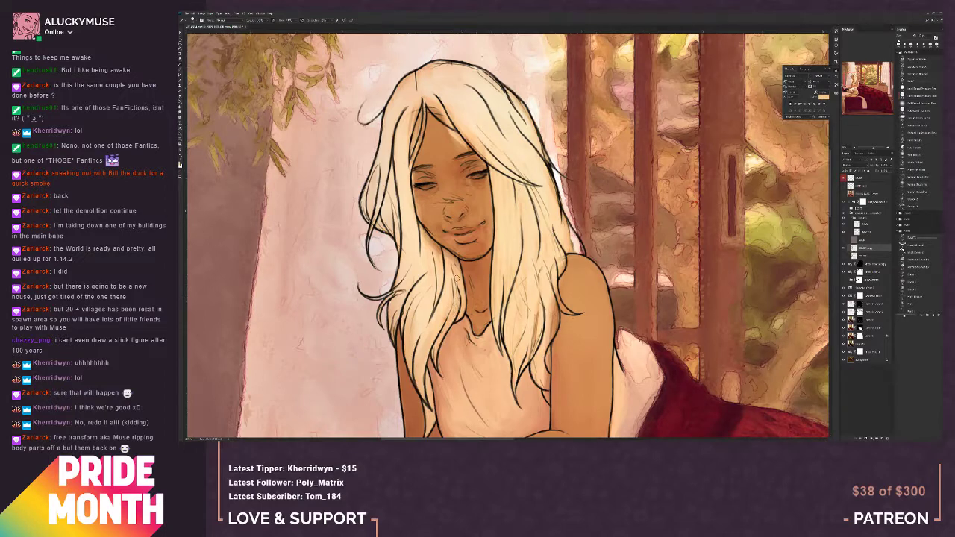
{"action": "left_click_drag", "start_coordinate": [461, 311], "coordinate": [393, 337]}
{"action": "left_click_drag", "start_coordinate": [397, 298], "coordinate": [391, 328]}
{"action": "left_click_drag", "start_coordinate": [400, 290], "coordinate": [397, 302]}
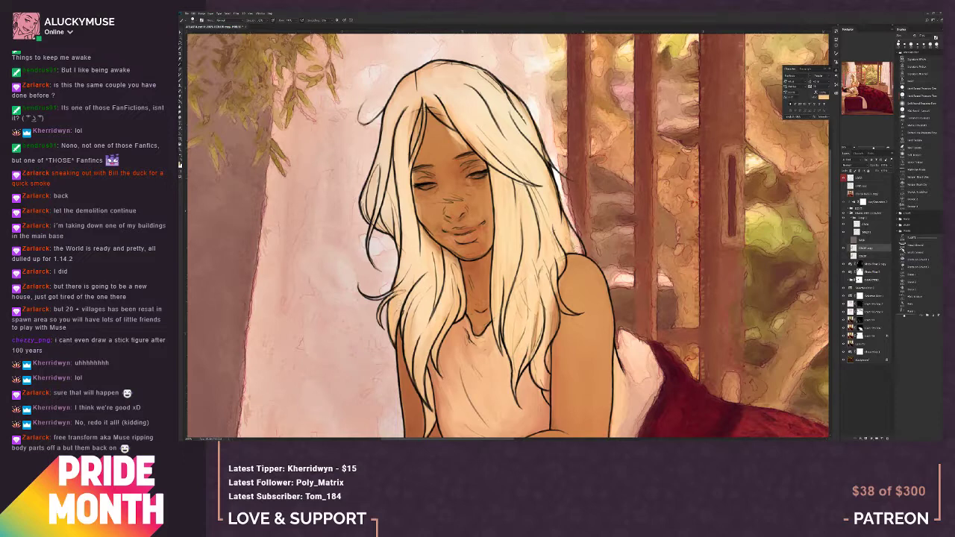
Step: Even out the blonde colour in the hair falling beside the seated figure's near shoulder
{"action": "left_click_drag", "start_coordinate": [570, 234], "coordinate": [576, 250]}
{"action": "left_click_drag", "start_coordinate": [572, 351], "coordinate": [564, 316]}
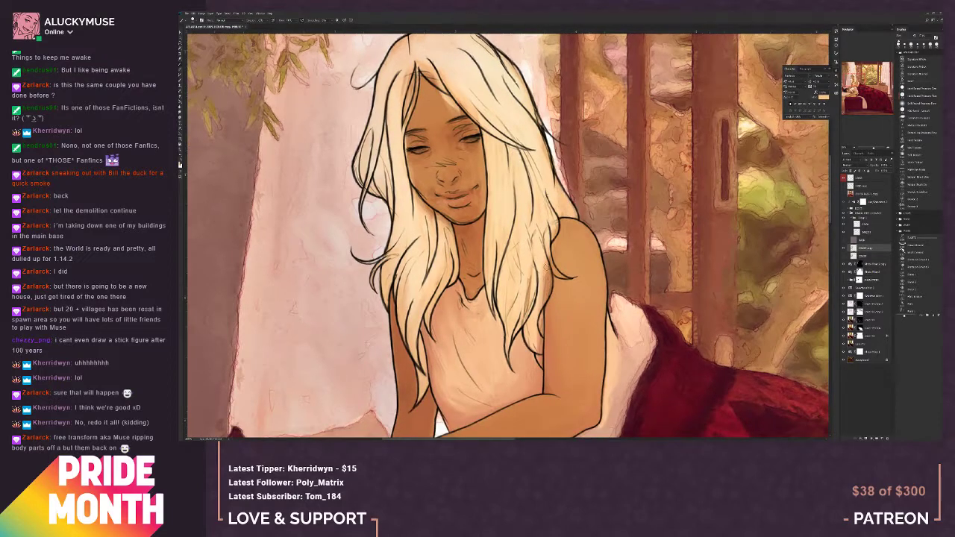
{"action": "mouse_move", "coordinate": [548, 266]}
{"action": "left_mouse_down"}
{"action": "mouse_move", "coordinate": [543, 297]}
{"action": "mouse_move", "coordinate": [547, 282]}
{"action": "left_mouse_up"}
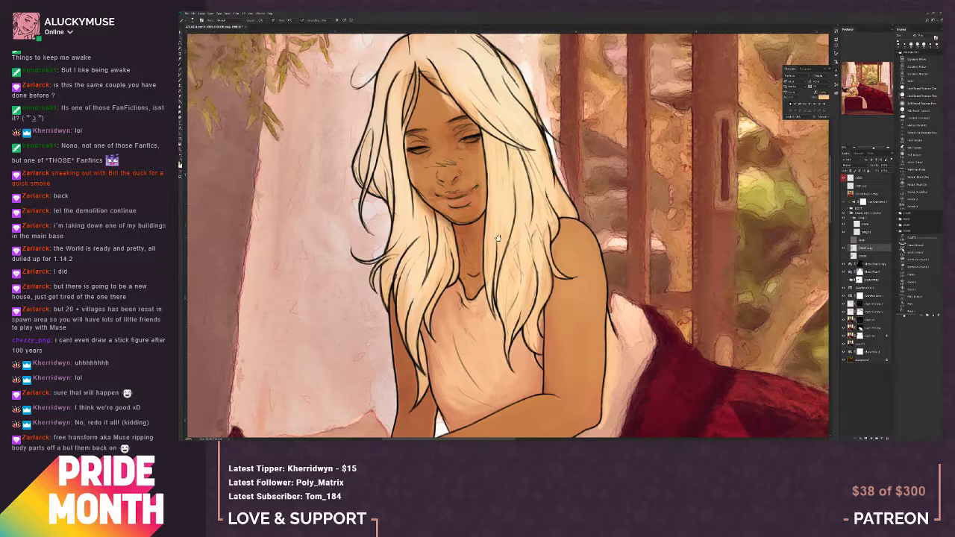
Step: Clean up the parting and hairline around the seated figure's forehead with sampled hair and skin tones
{"action": "left_click_drag", "start_coordinate": [488, 238], "coordinate": [525, 318]}
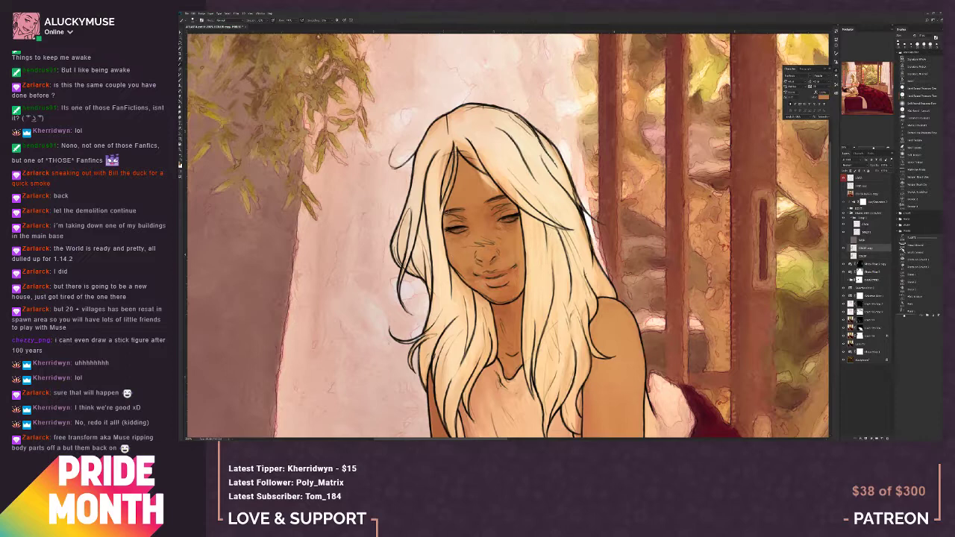
{"action": "left_click_drag", "start_coordinate": [449, 169], "coordinate": [444, 194]}
{"action": "left_click", "coordinate": [432, 195], "text": "alt"}
{"action": "left_click_drag", "start_coordinate": [455, 157], "coordinate": [443, 207]}
{"action": "mouse_move", "coordinate": [449, 144]}
{"action": "left_mouse_down"}
{"action": "mouse_move", "coordinate": [436, 182]}
{"action": "mouse_move", "coordinate": [473, 162]}
{"action": "mouse_move", "coordinate": [467, 157]}
{"action": "left_mouse_up"}
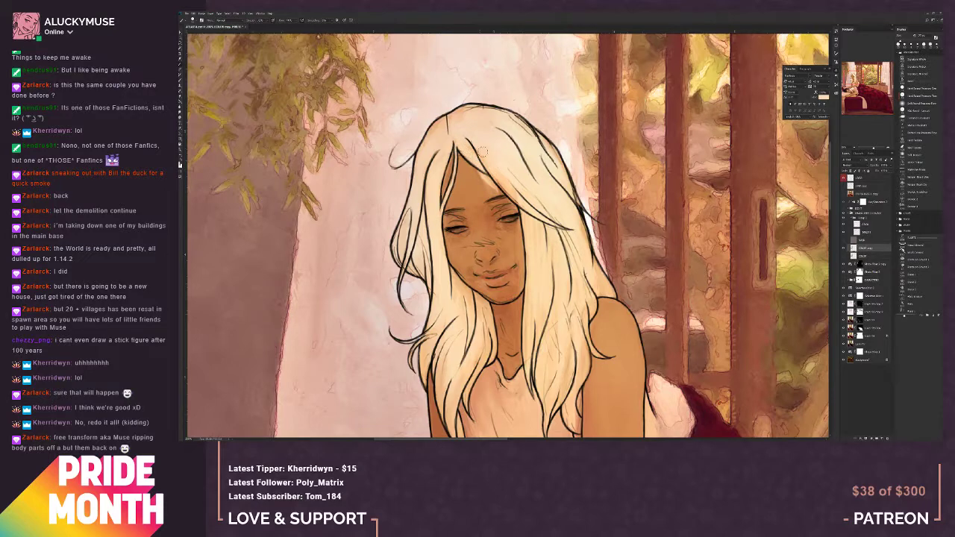
{"action": "left_click", "coordinate": [478, 182], "text": "alt"}
{"action": "left_click_drag", "start_coordinate": [484, 175], "coordinate": [504, 207]}
Step: Close the floating Character panel and save the painting
{"action": "left_click", "coordinate": [850, 148]}
{"action": "left_click", "coordinate": [849, 148]}
{"action": "left_click", "coordinate": [849, 148]}
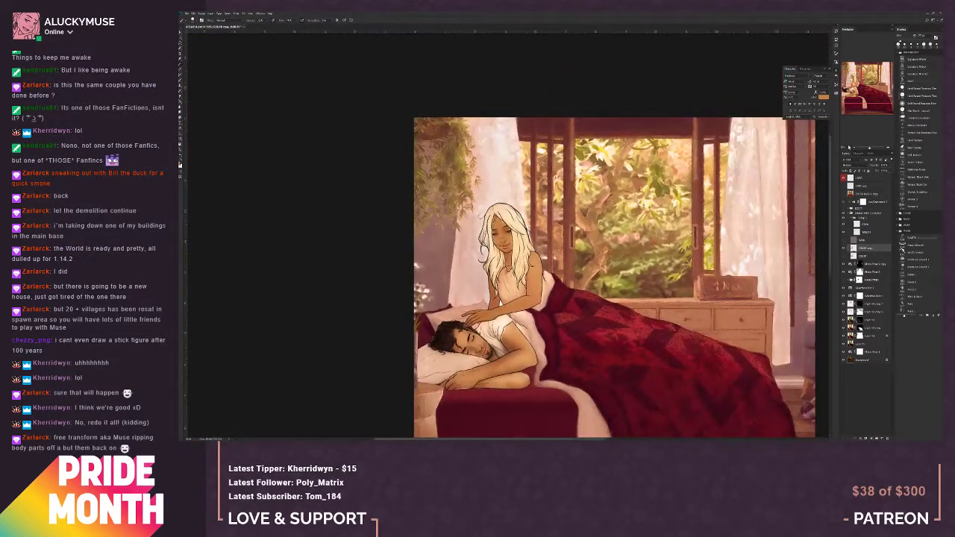
{"action": "left_click_drag", "start_coordinate": [642, 363], "coordinate": [621, 316]}
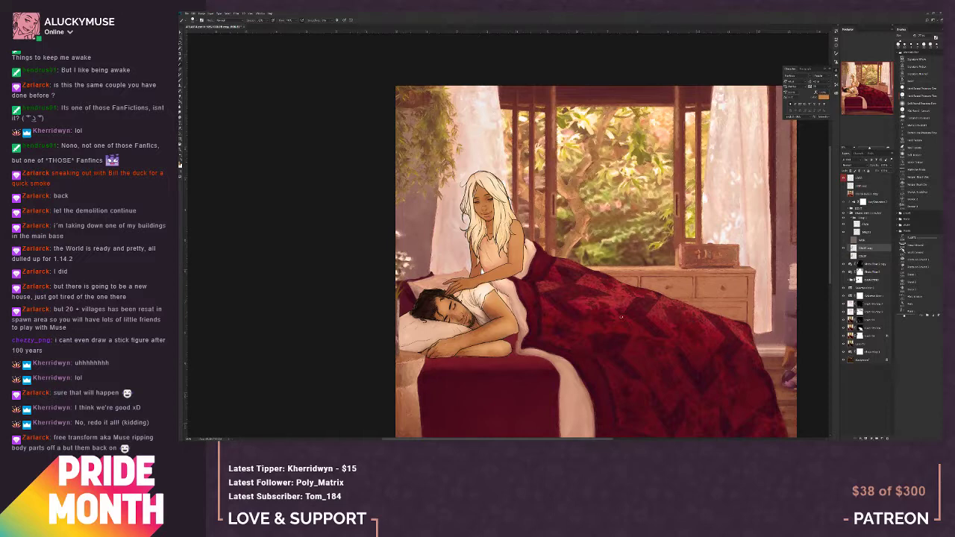
{"action": "left_click_drag", "start_coordinate": [631, 358], "coordinate": [584, 324]}
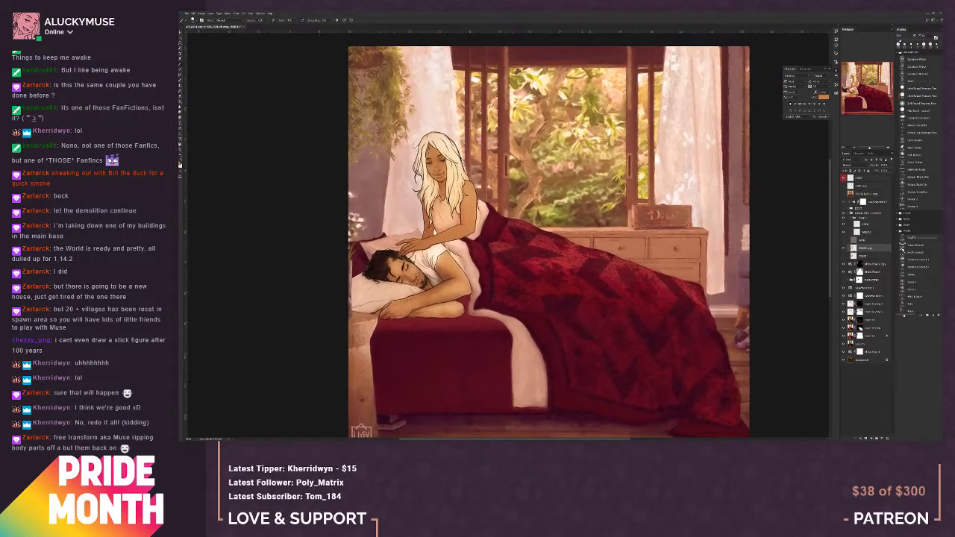
{"action": "mouse_move", "coordinate": [660, 313]}
{"action": "left_mouse_down"}
{"action": "mouse_move", "coordinate": [626, 304]}
{"action": "mouse_move", "coordinate": [634, 301]}
{"action": "left_mouse_up"}
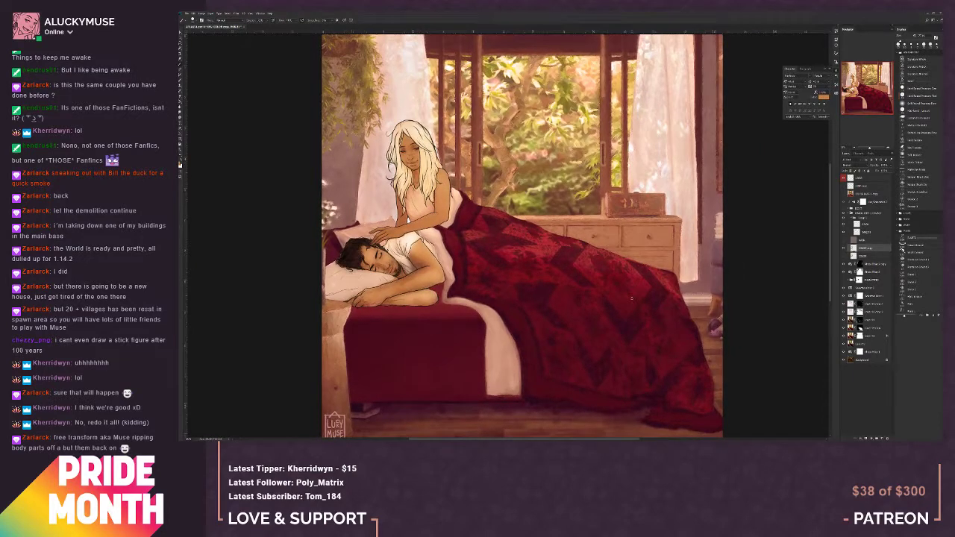
{"action": "left_click", "coordinate": [824, 72]}
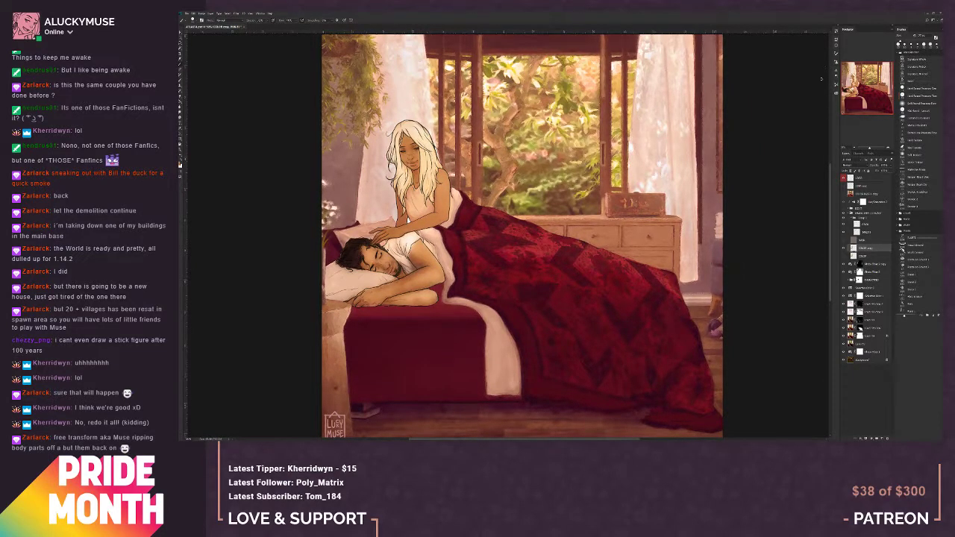
{"action": "left_click", "coordinate": [187, 13]}
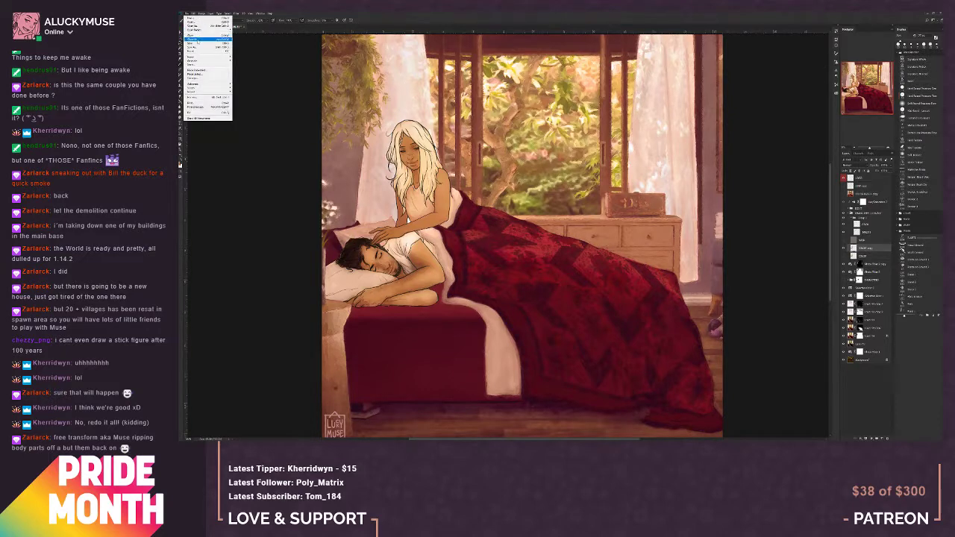
{"action": "left_click", "coordinate": [208, 43]}
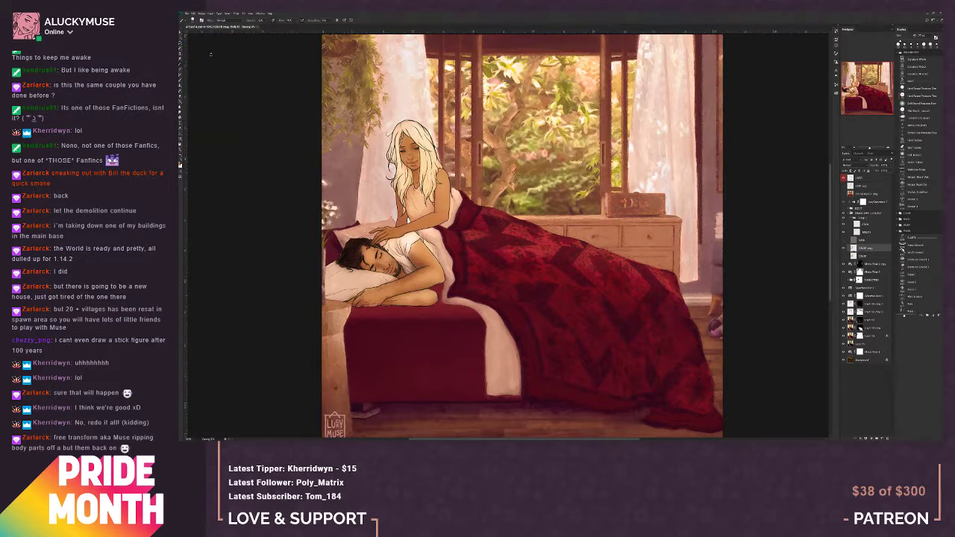